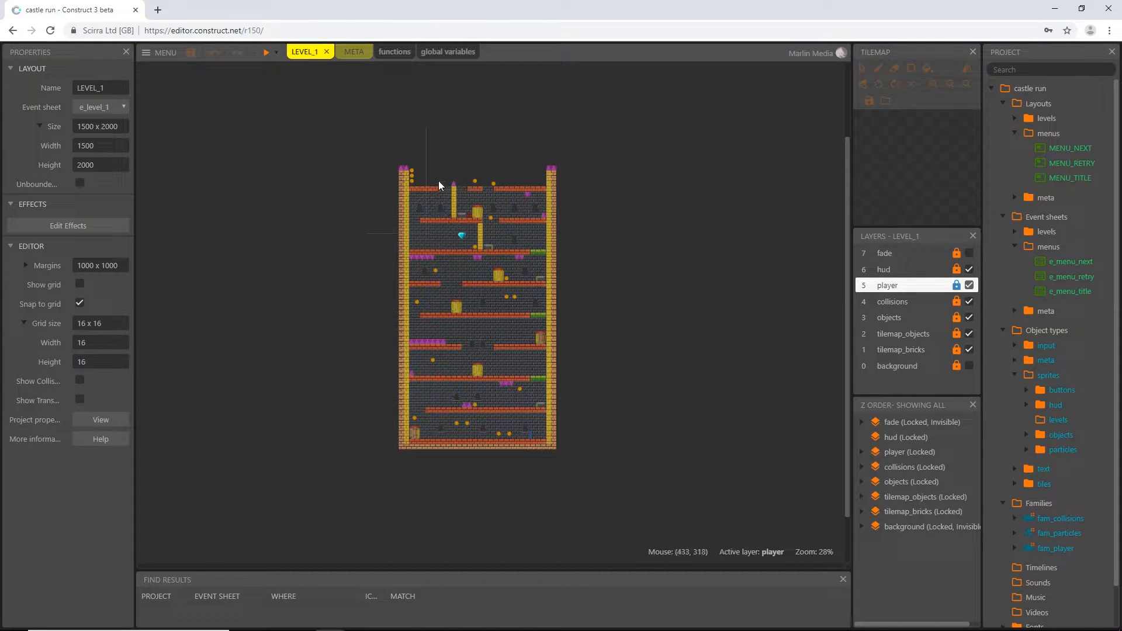
- Unlock the objects layer and select the topmost coin beside the castle's left tower
{"action": "scroll", "coordinate": [411, 181], "scroll_direction": "up", "scroll_amount": 6, "text": "ctrl"}
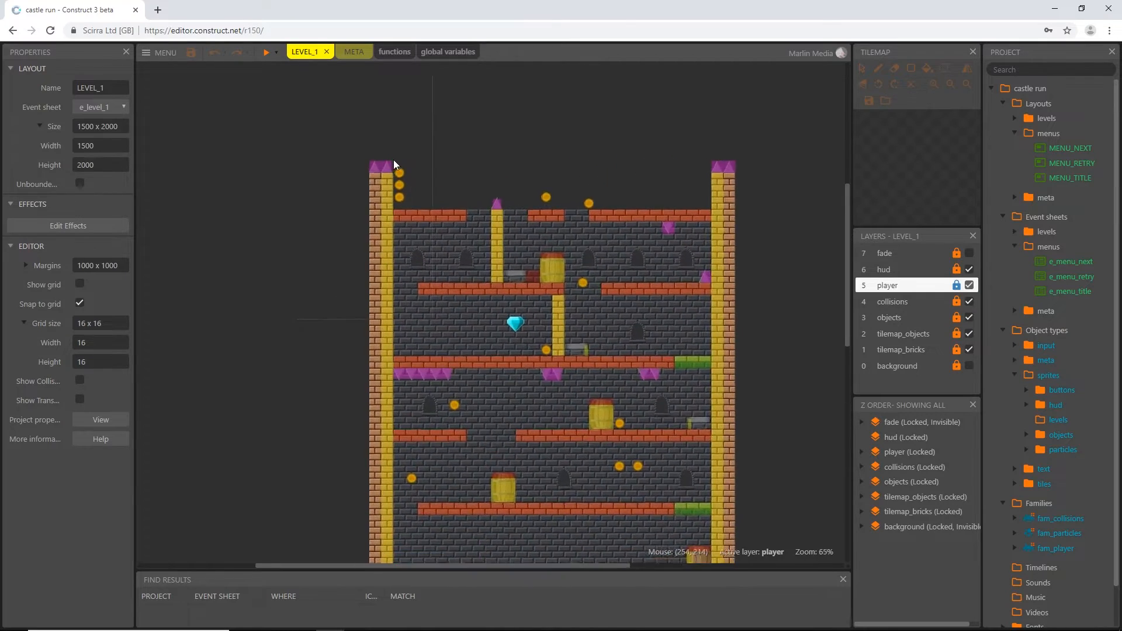
{"action": "scroll", "coordinate": [419, 187], "scroll_direction": "up", "scroll_amount": 8, "text": "ctrl"}
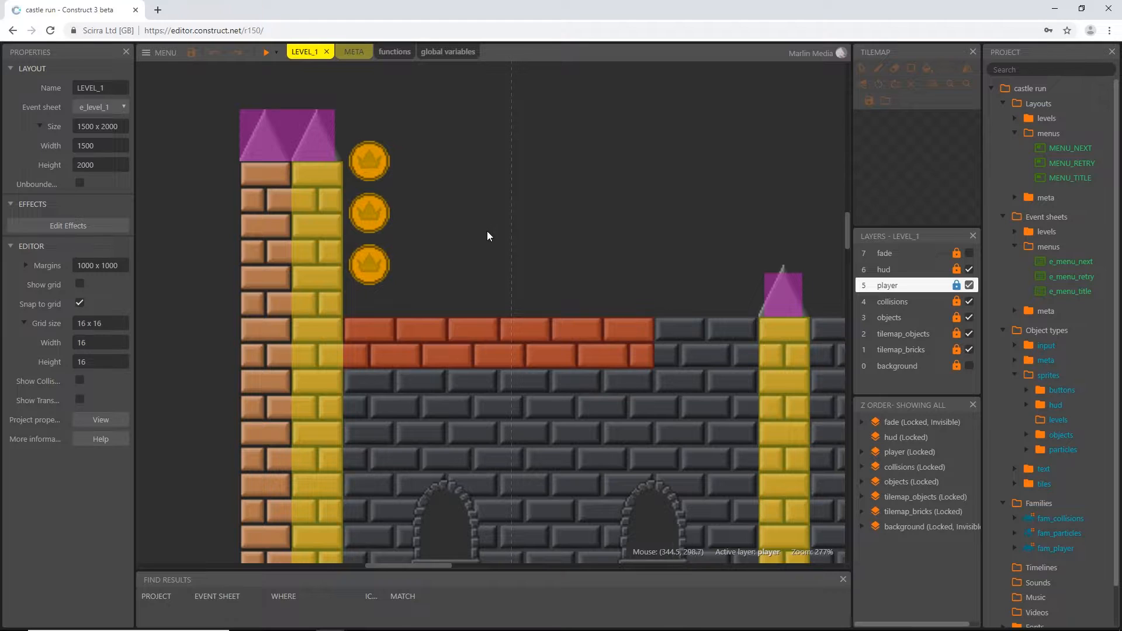
{"action": "left_click", "coordinate": [956, 319]}
{"action": "left_click", "coordinate": [378, 172]}
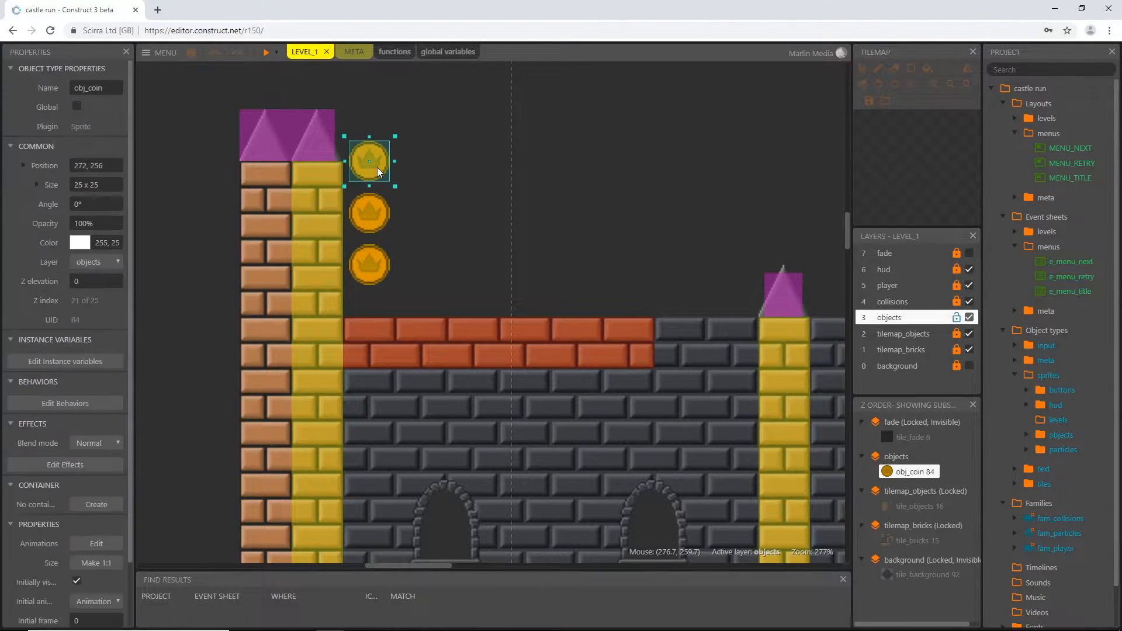
- Try shifting the middle and bottom coins beside the left tower one grid step right, and undo both moves
{"action": "left_click", "coordinate": [384, 214]}
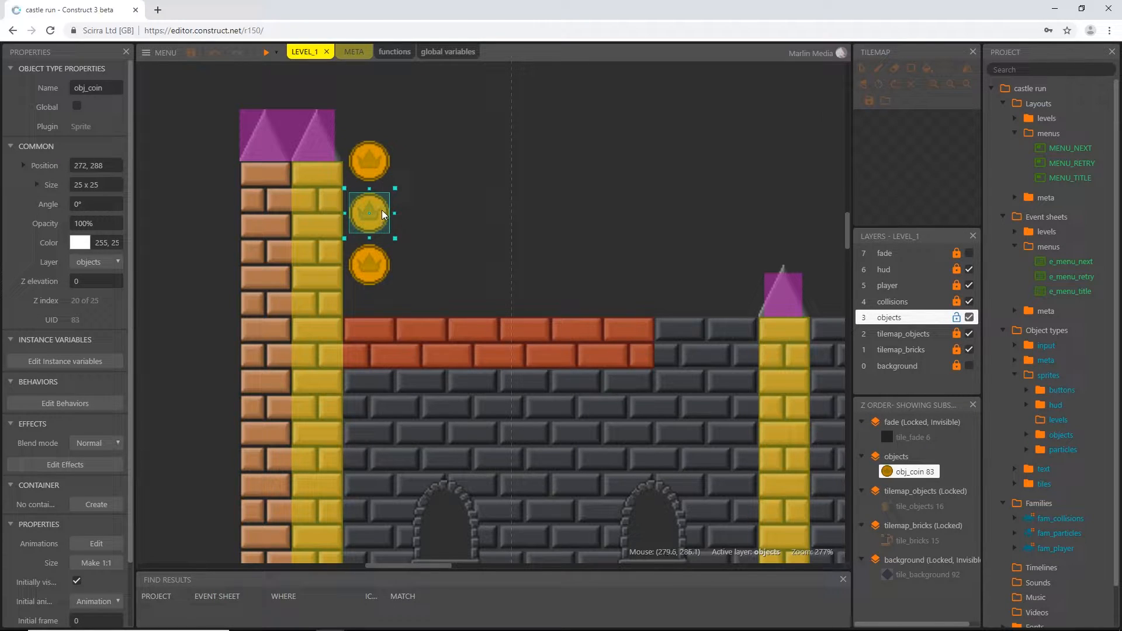
{"action": "left_click_drag", "start_coordinate": [383, 213], "coordinate": [409, 214]}
{"action": "left_click_drag", "start_coordinate": [375, 266], "coordinate": [401, 266]}
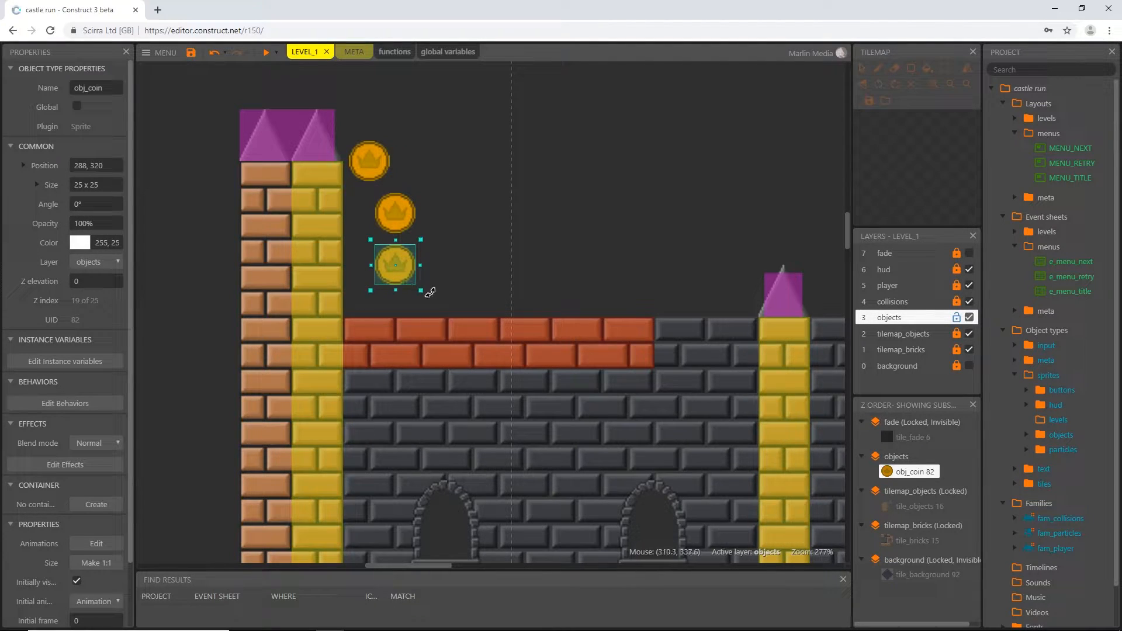
{"action": "key", "text": "ctrl+z"}
{"action": "left_click", "coordinate": [379, 211]}
{"action": "key", "text": "ctrl+z"}
{"action": "left_click", "coordinate": [208, 288]}
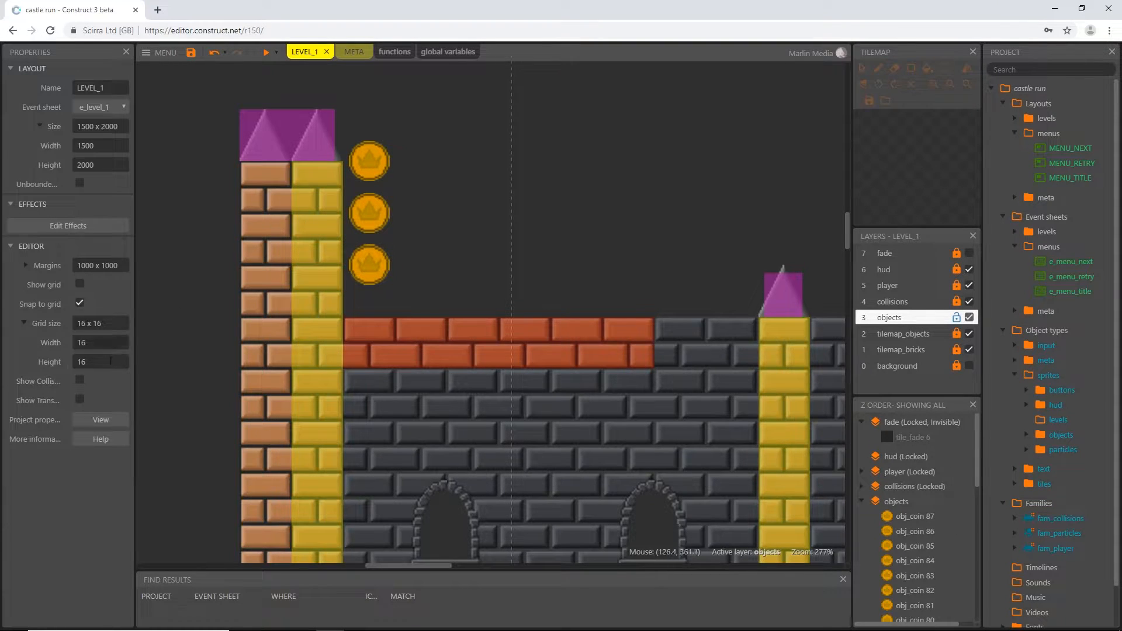
- Turn off snap to grid and nudge the bottom and middle coins beside the left tower to X 273
{"action": "left_click", "coordinate": [80, 303]}
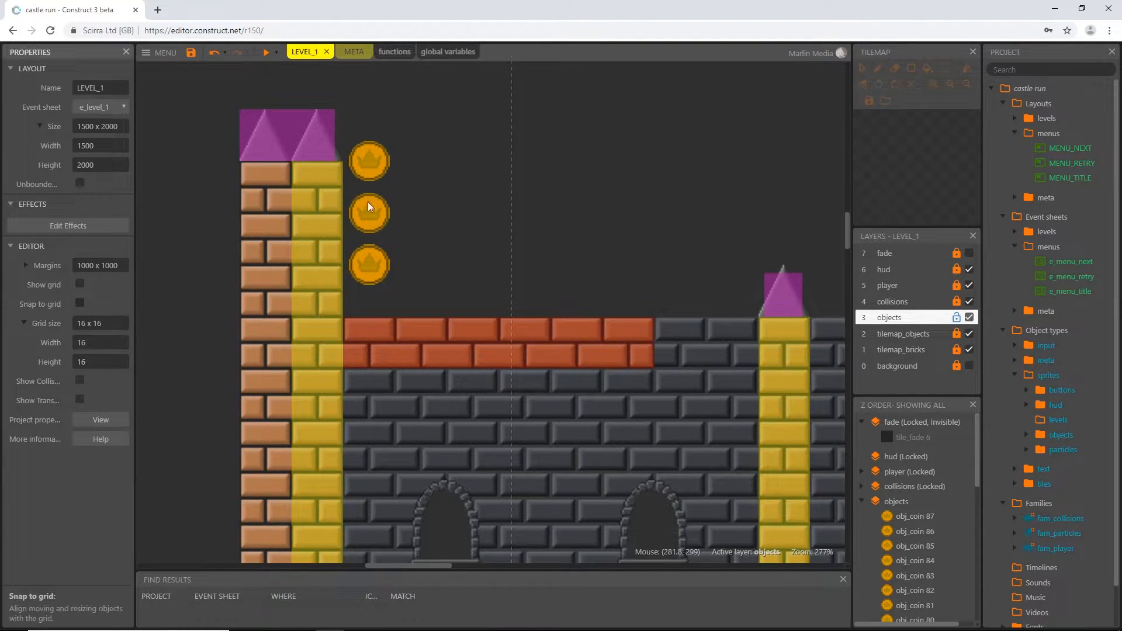
{"action": "left_click", "coordinate": [374, 268]}
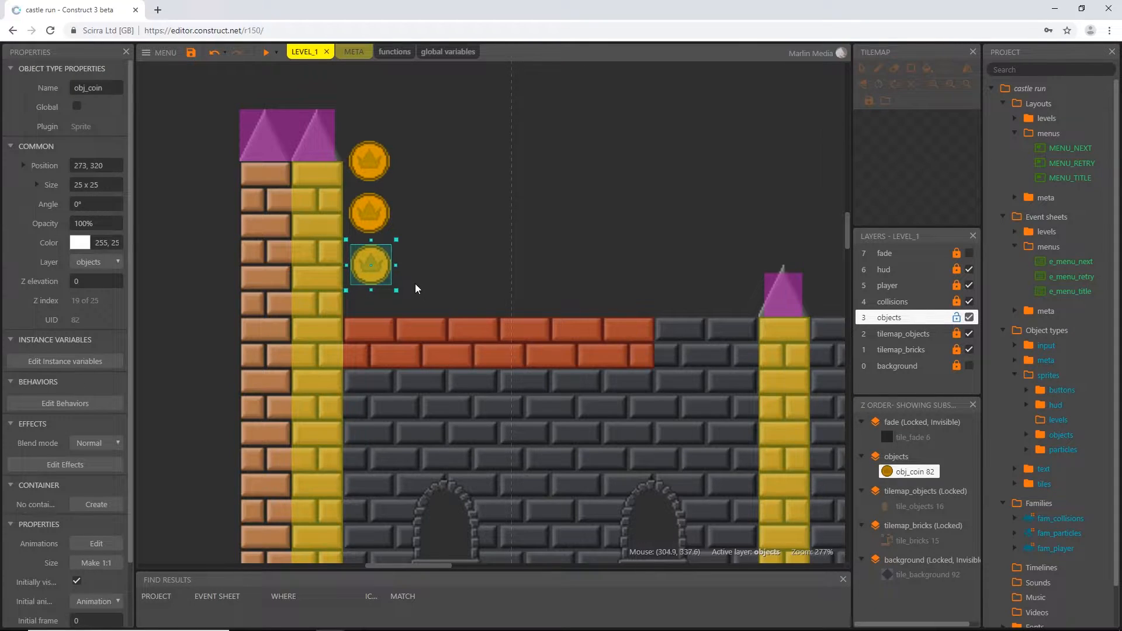
{"action": "left_click", "coordinate": [370, 212]}
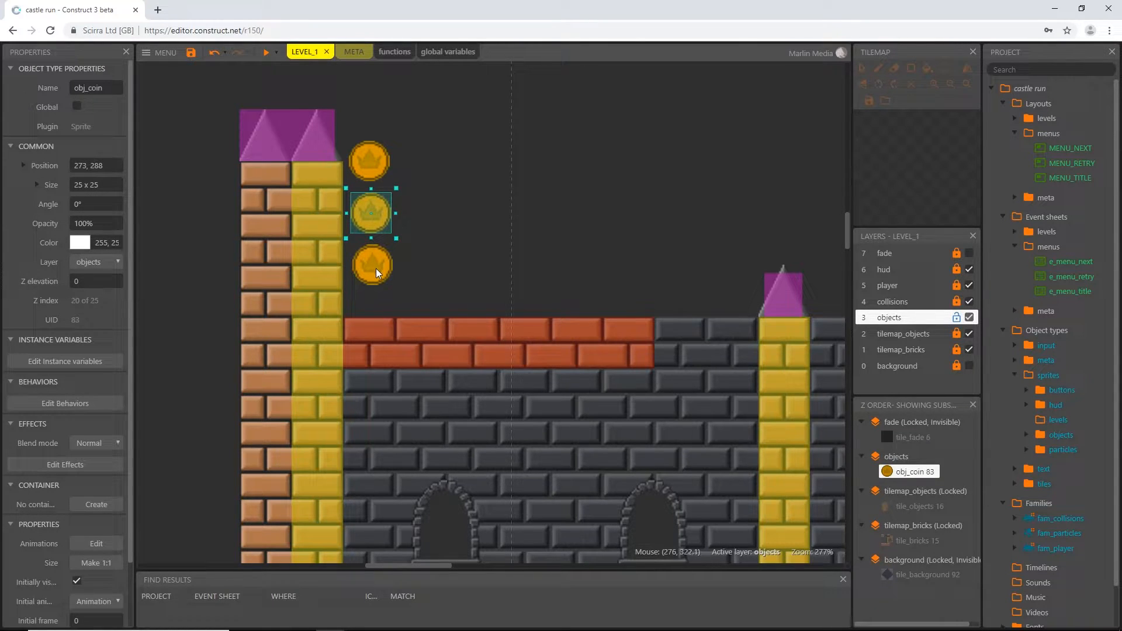
{"action": "left_click", "coordinate": [476, 295]}
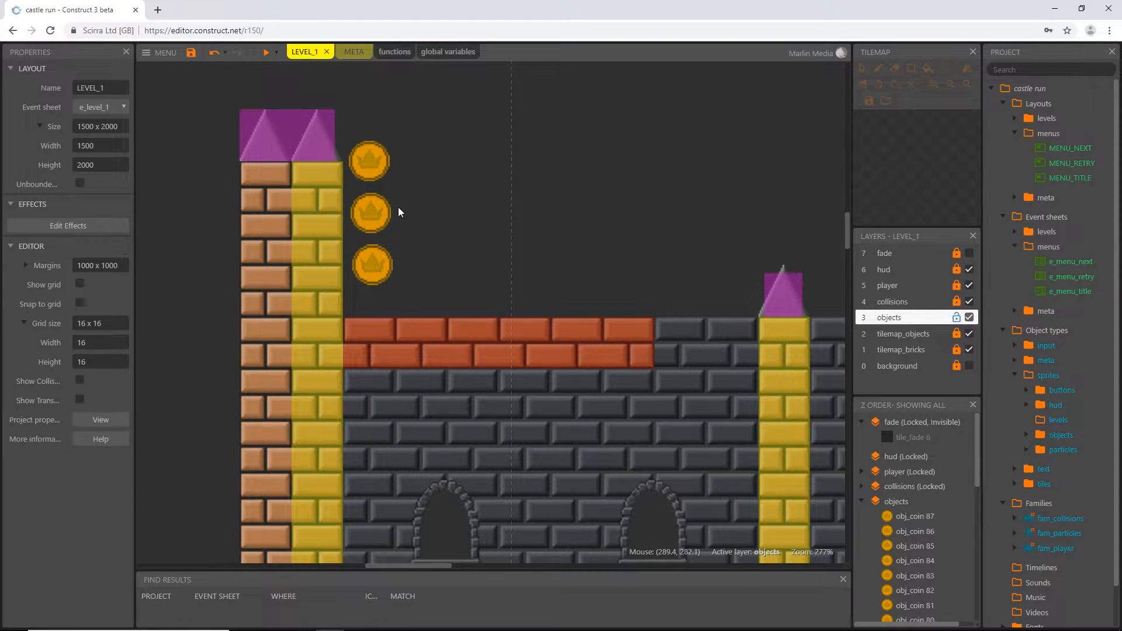
- Nudge the bottom and middle coins back left into line with the top coin and deselect them
{"action": "left_click", "coordinate": [379, 268]}
{"action": "left_click", "coordinate": [370, 214]}
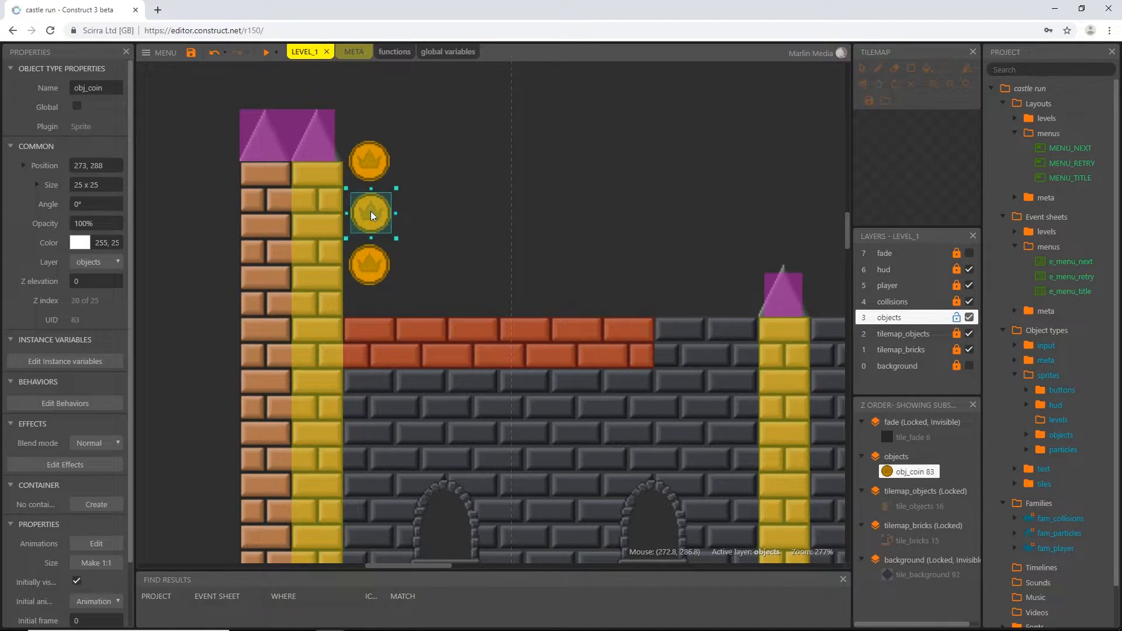
{"action": "left_click", "coordinate": [451, 244]}
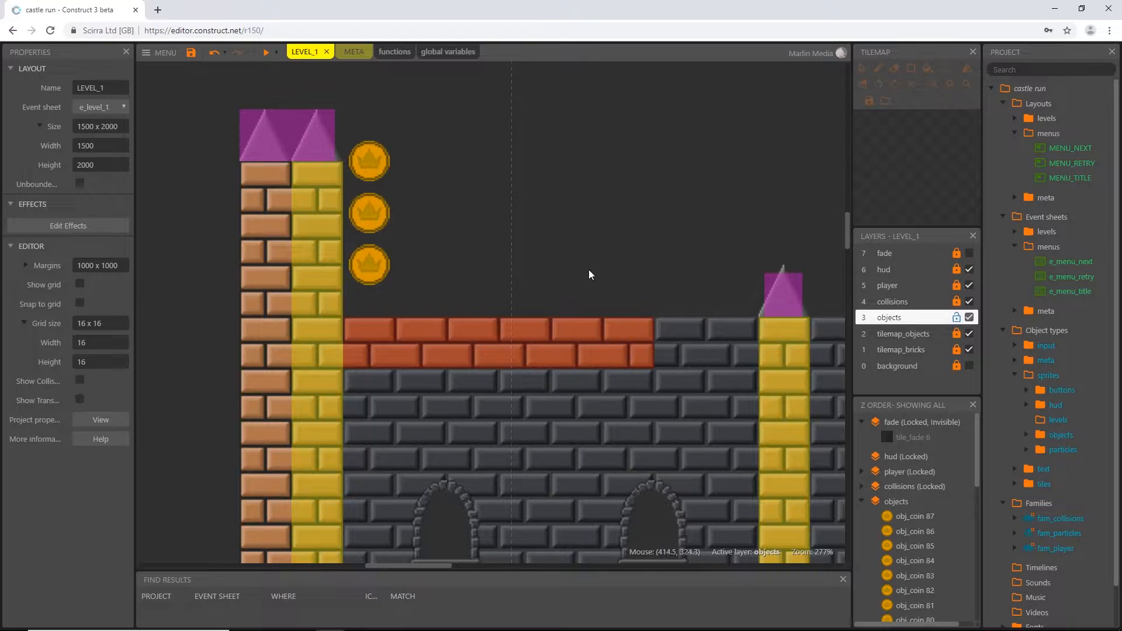
- Enlarge the layer list by shrinking the Z order list beneath it
{"action": "scroll", "coordinate": [581, 283], "scroll_direction": "down", "scroll_amount": 10}
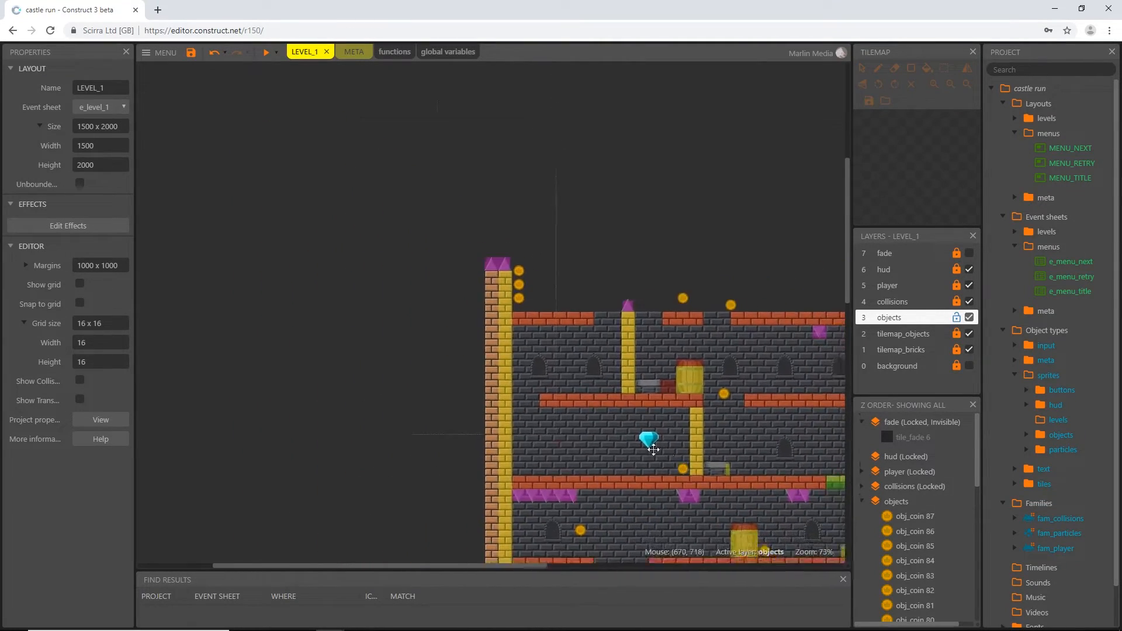
{"action": "scroll", "coordinate": [480, 303], "scroll_direction": "down", "scroll_amount": 5}
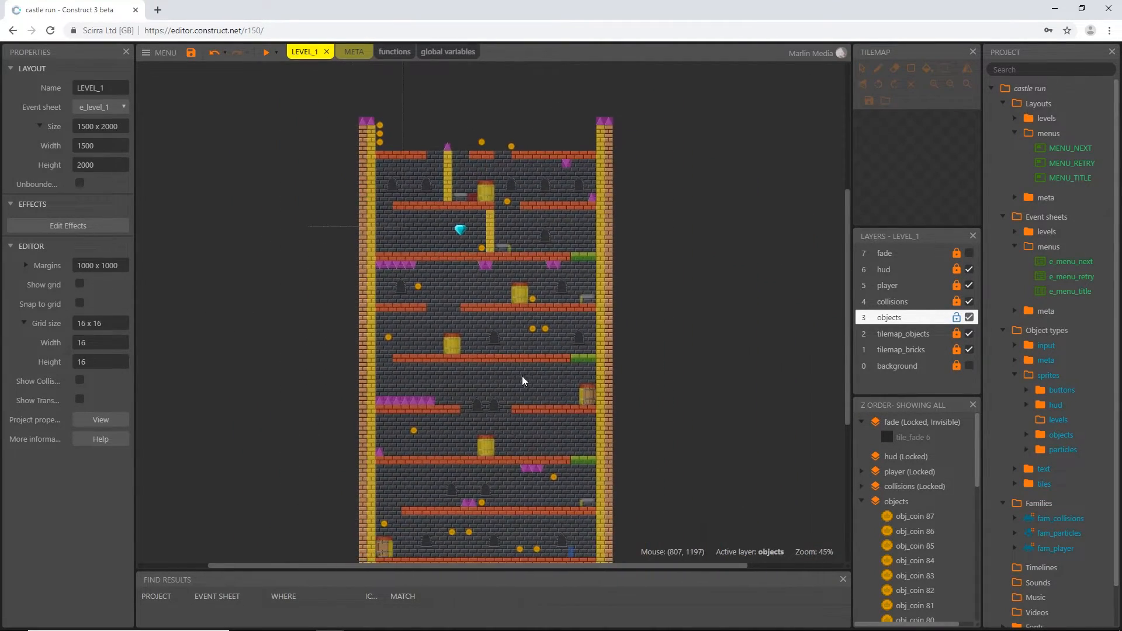
{"action": "middle_click_drag", "start_coordinate": [534, 444], "coordinate": [549, 409]}
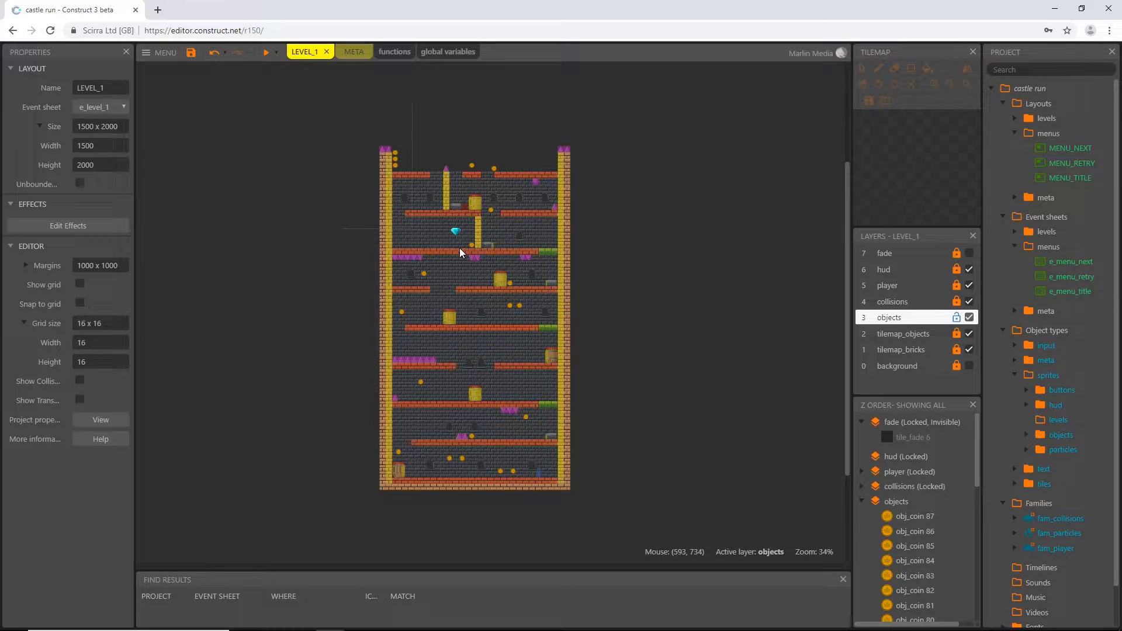
{"action": "left_click_drag", "start_coordinate": [921, 396], "coordinate": [921, 472]}
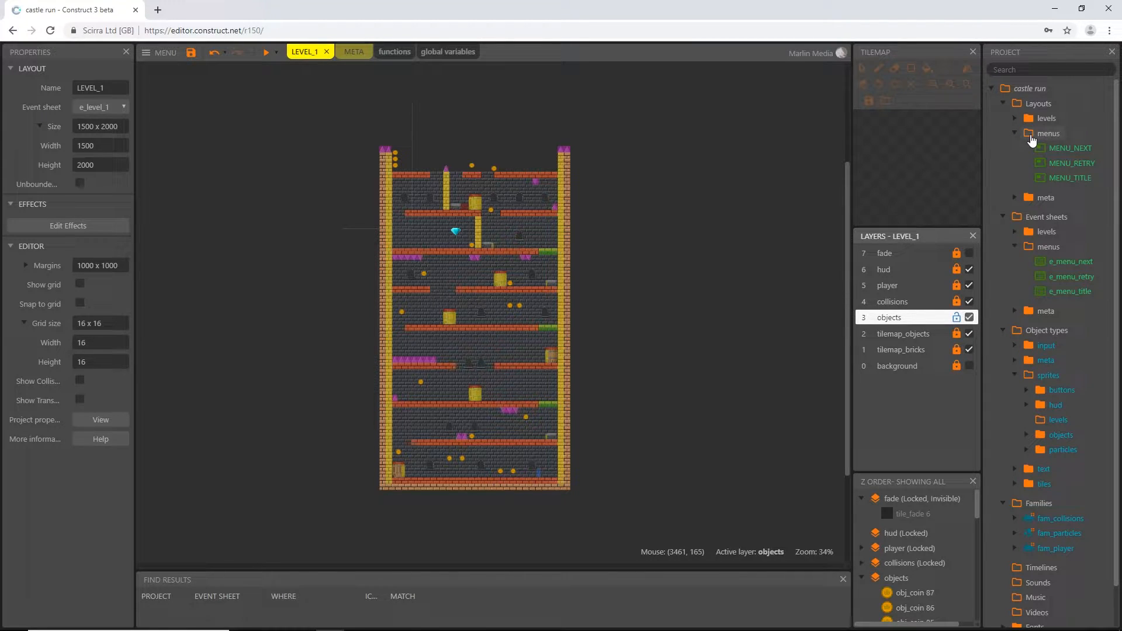
- Add a layout with its own event sheet to the menus layouts folder and name the layout MAP
{"action": "right_click", "coordinate": [1032, 136]}
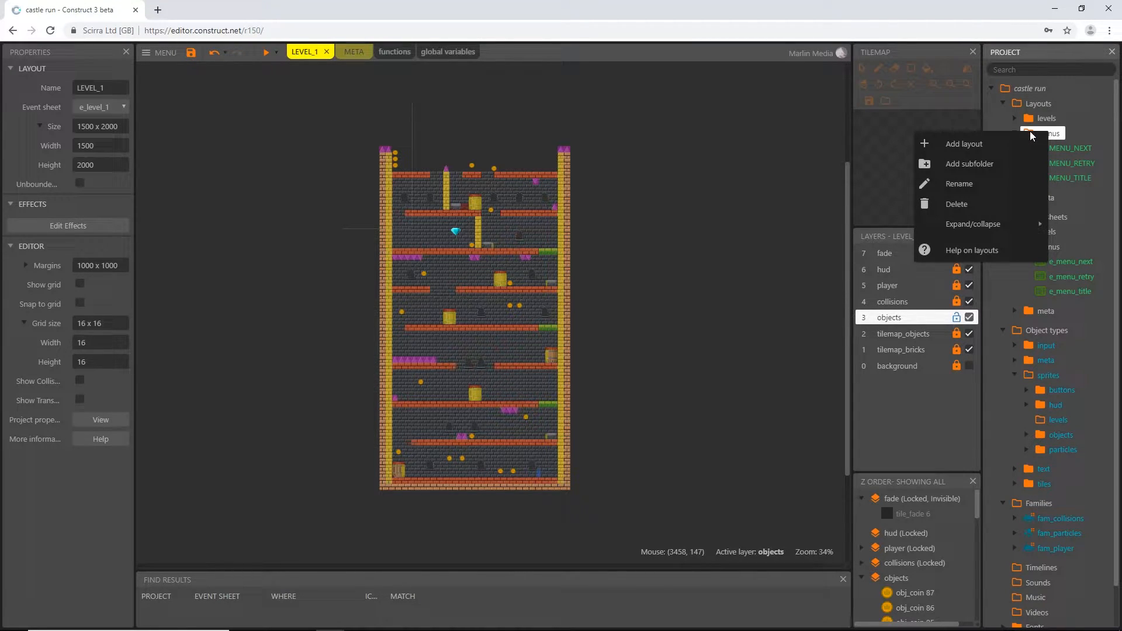
{"action": "left_click", "coordinate": [963, 144]}
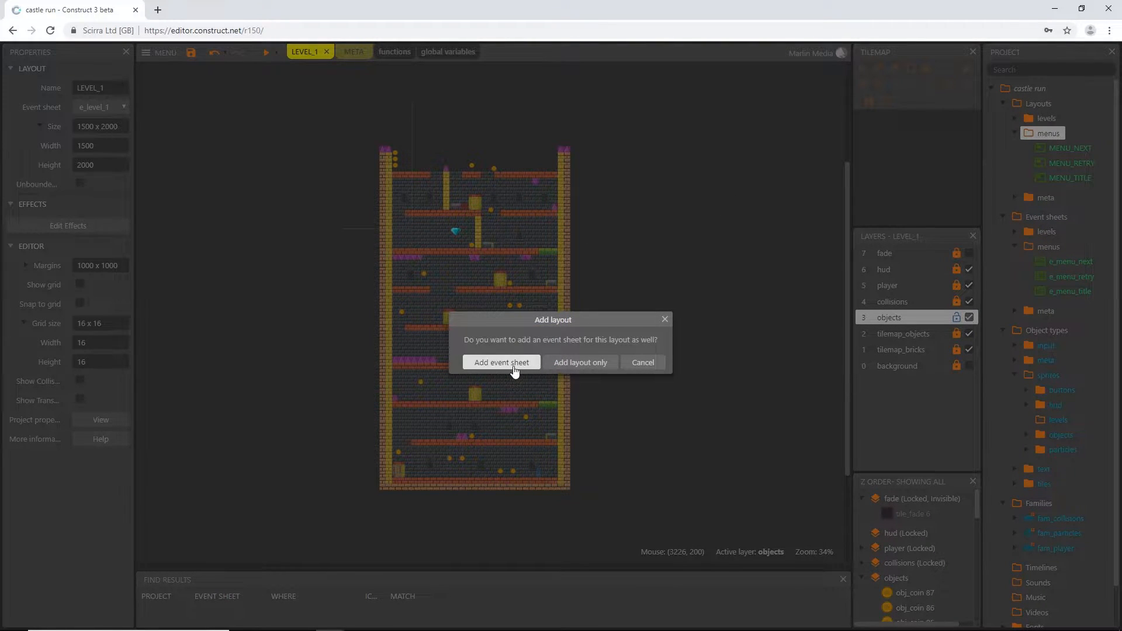
{"action": "left_click", "coordinate": [481, 368]}
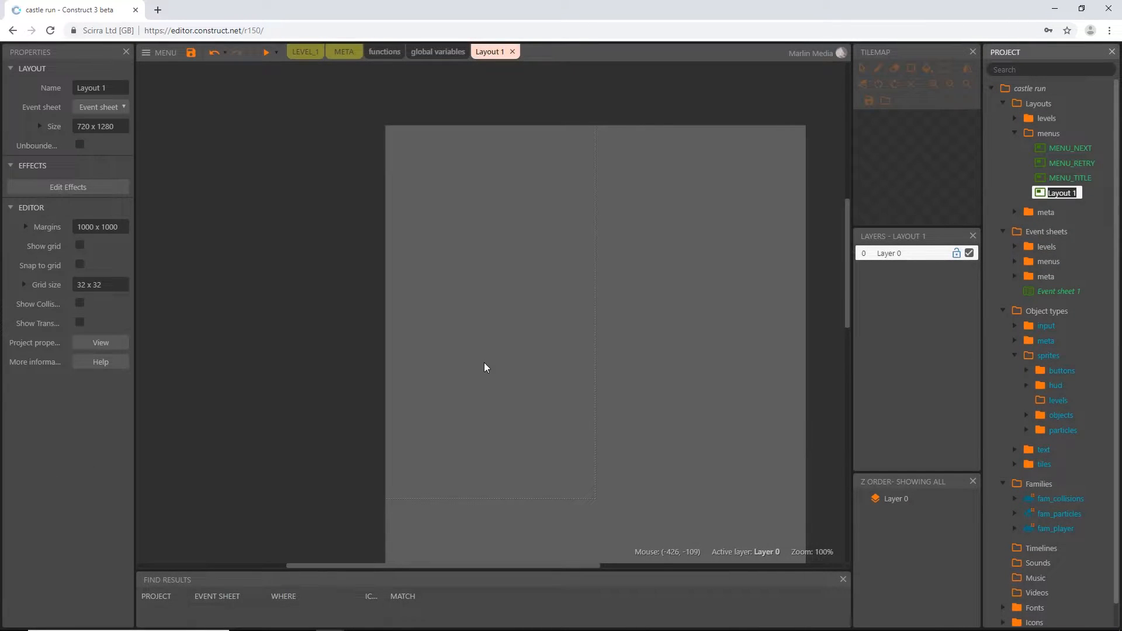
{"action": "type", "text": "MAP"}
{"action": "key", "text": "Return"}
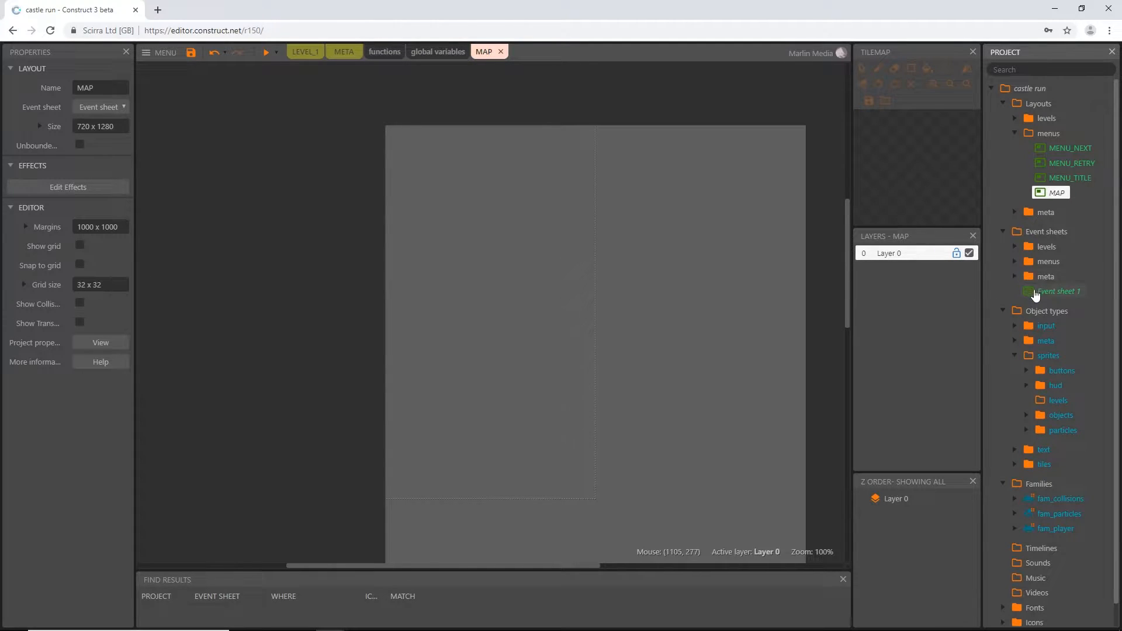
- Open the new event sheet, rename it e_map, and move it into the menus folder under Event sheets
{"action": "left_click", "coordinate": [1054, 293]}
{"action": "double_click", "coordinate": [1054, 293]}
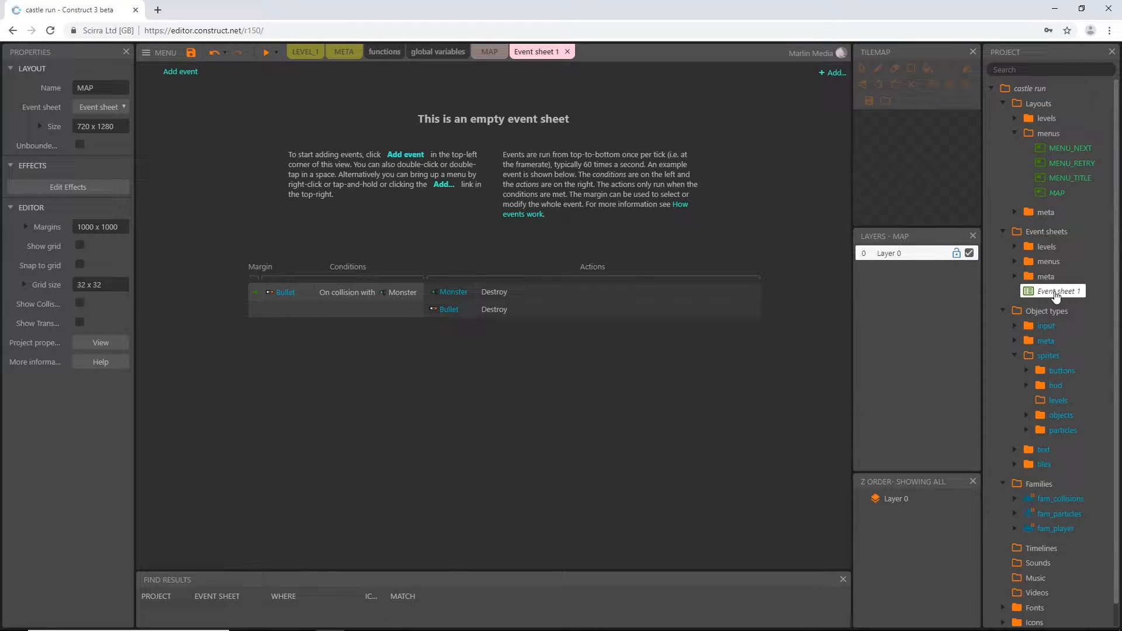
{"action": "left_click", "coordinate": [1054, 292]}
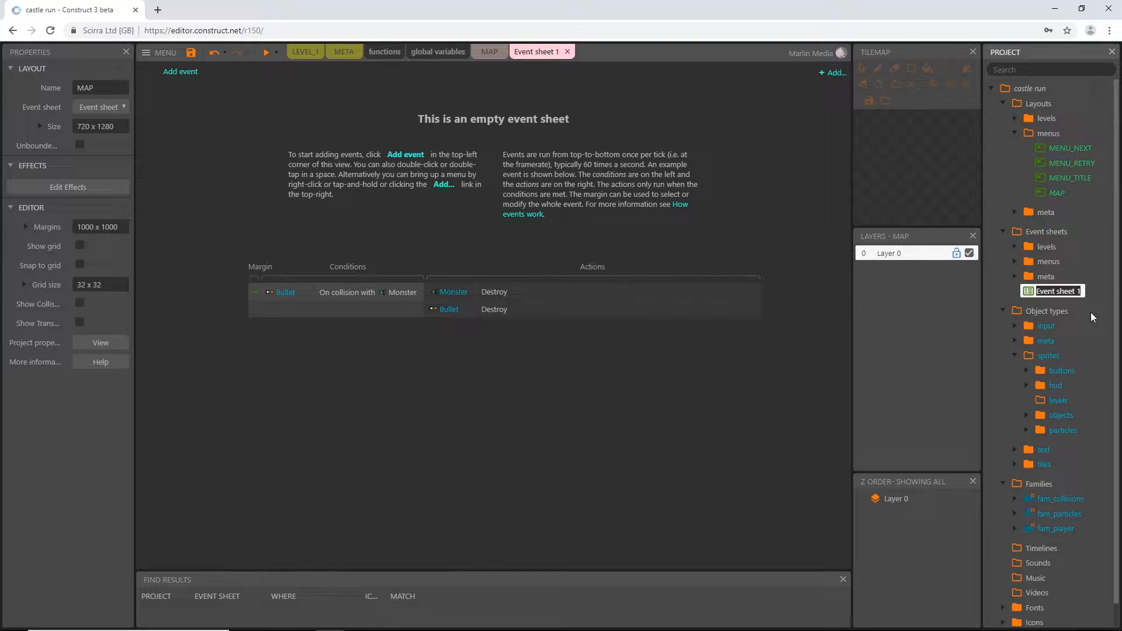
{"action": "type", "text": "e_map"}
{"action": "key", "text": "Return"}
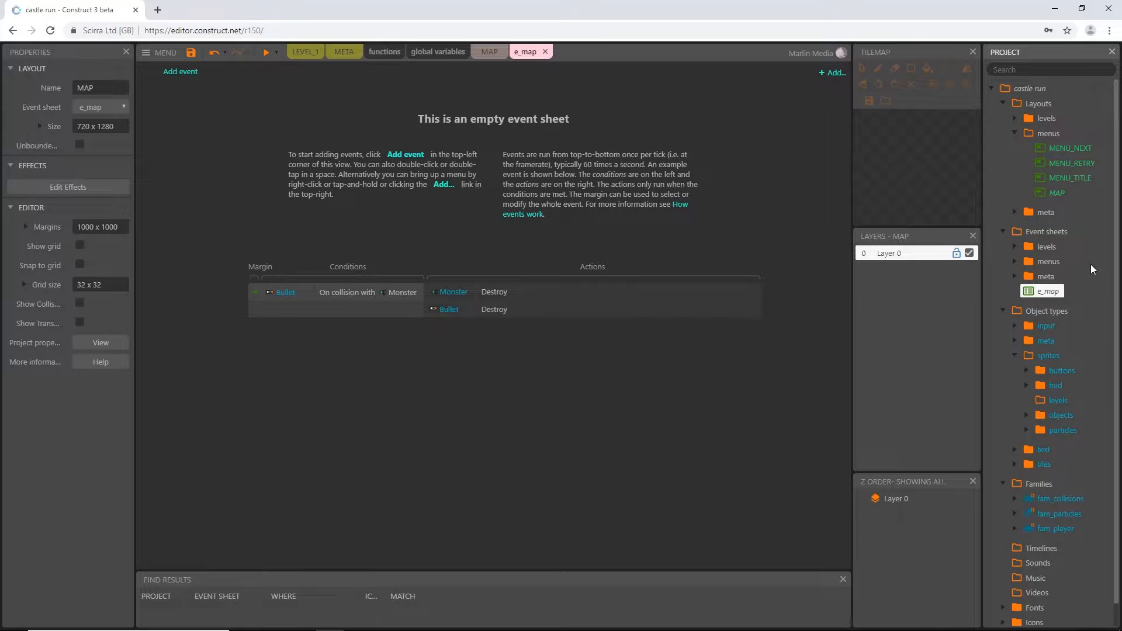
{"action": "left_click_drag", "start_coordinate": [1052, 296], "coordinate": [1049, 267]}
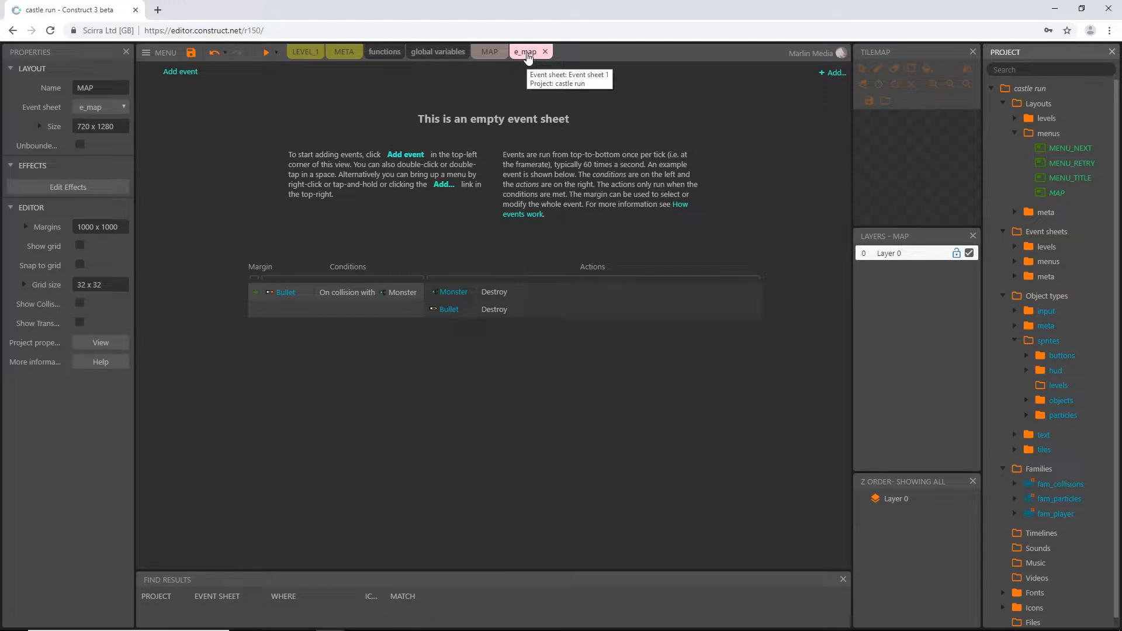
- Set the tab color of the e_map event sheet to black
{"action": "right_click", "coordinate": [528, 57]}
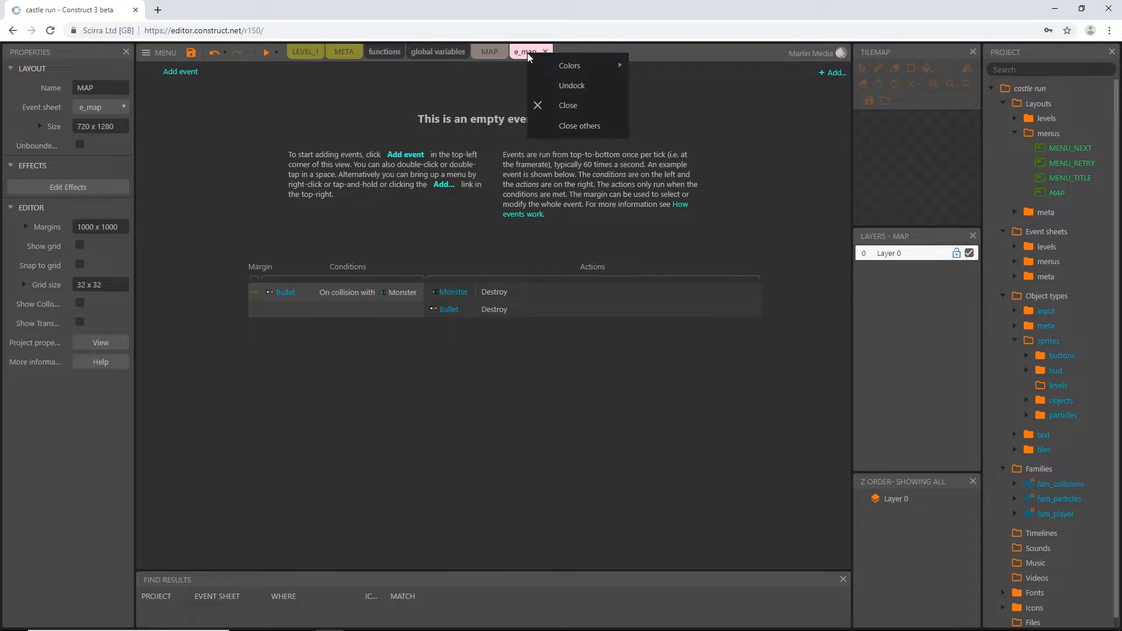
{"action": "mouse_move", "coordinate": [588, 69]}
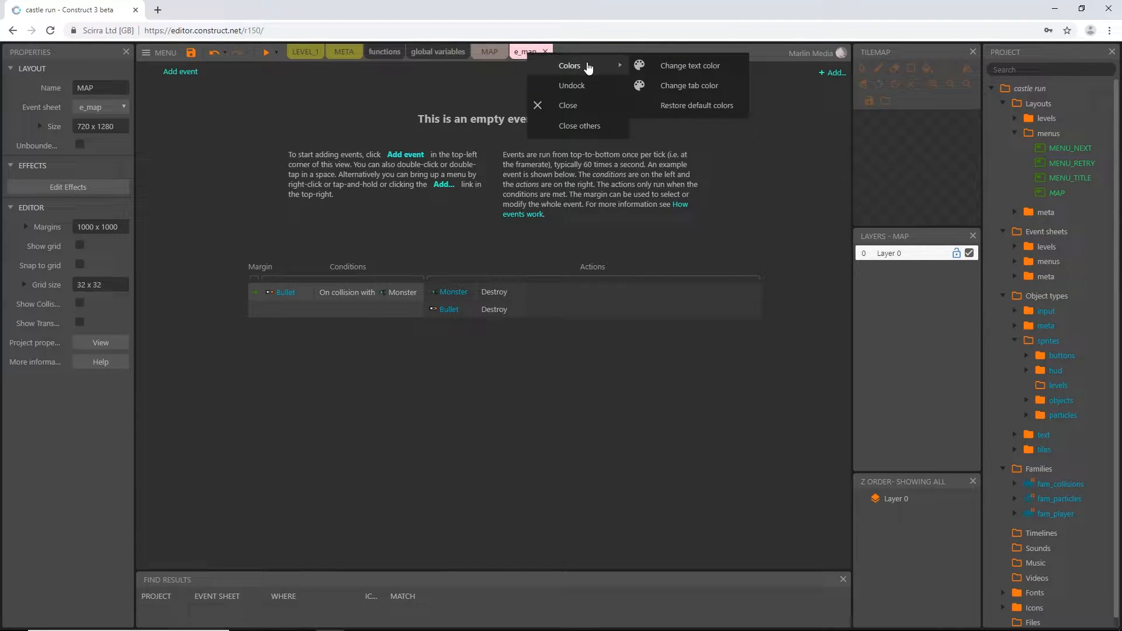
{"action": "left_click", "coordinate": [681, 85]}
{"action": "left_click", "coordinate": [121, 132]}
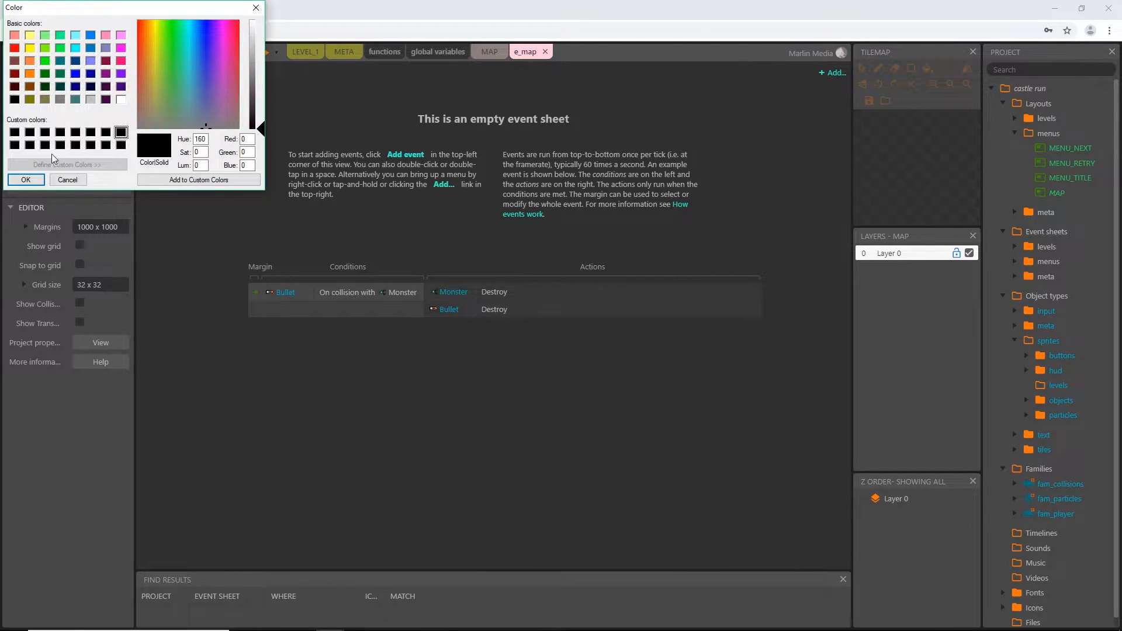
{"action": "left_click", "coordinate": [25, 179]}
- Set the text color of the e_map event sheet's tab to white
{"action": "right_click", "coordinate": [529, 58]}
{"action": "mouse_move", "coordinate": [571, 67]}
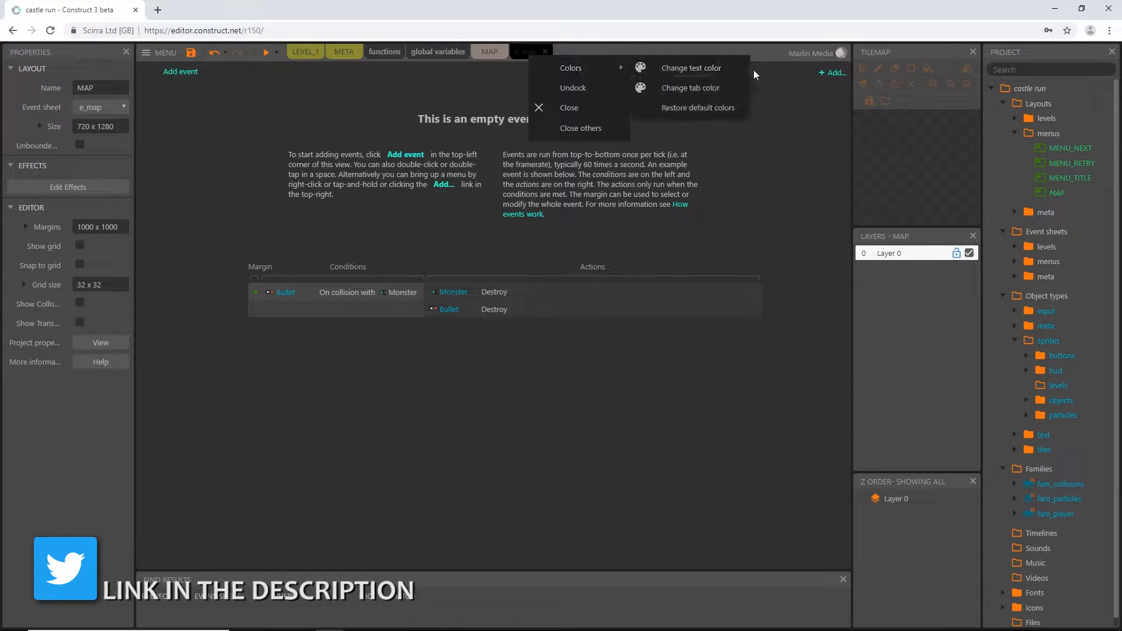
{"action": "left_click", "coordinate": [718, 69]}
{"action": "left_click", "coordinate": [121, 99]}
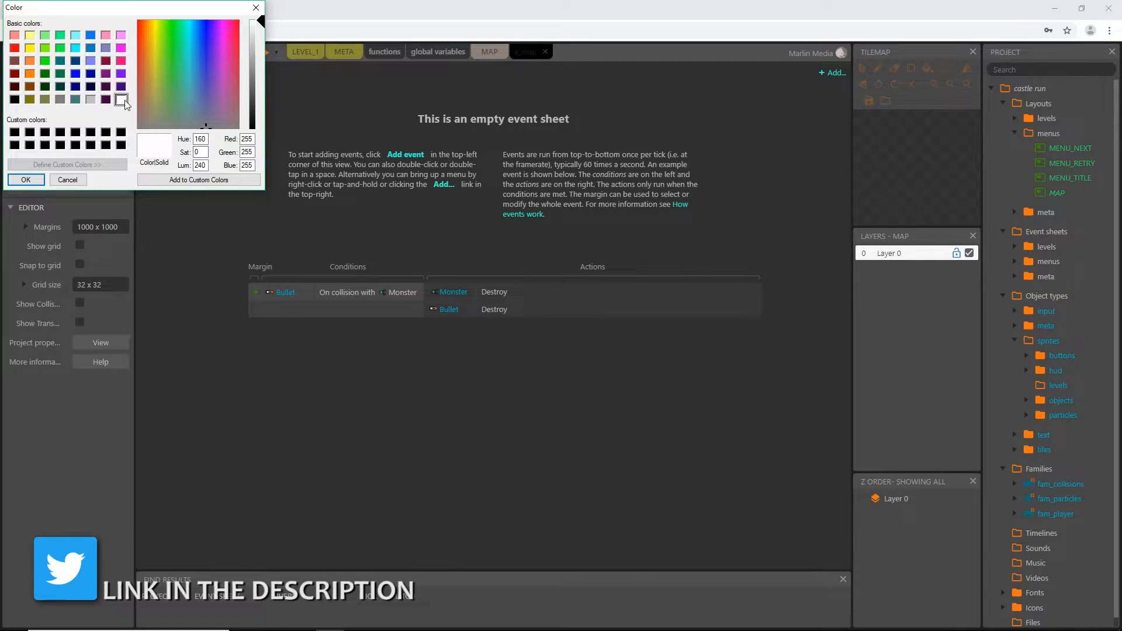
{"action": "left_click", "coordinate": [26, 180]}
- Switch to the MAP layout and set its tab color to bright yellow
{"action": "left_click", "coordinate": [489, 52]}
{"action": "right_click", "coordinate": [489, 52]}
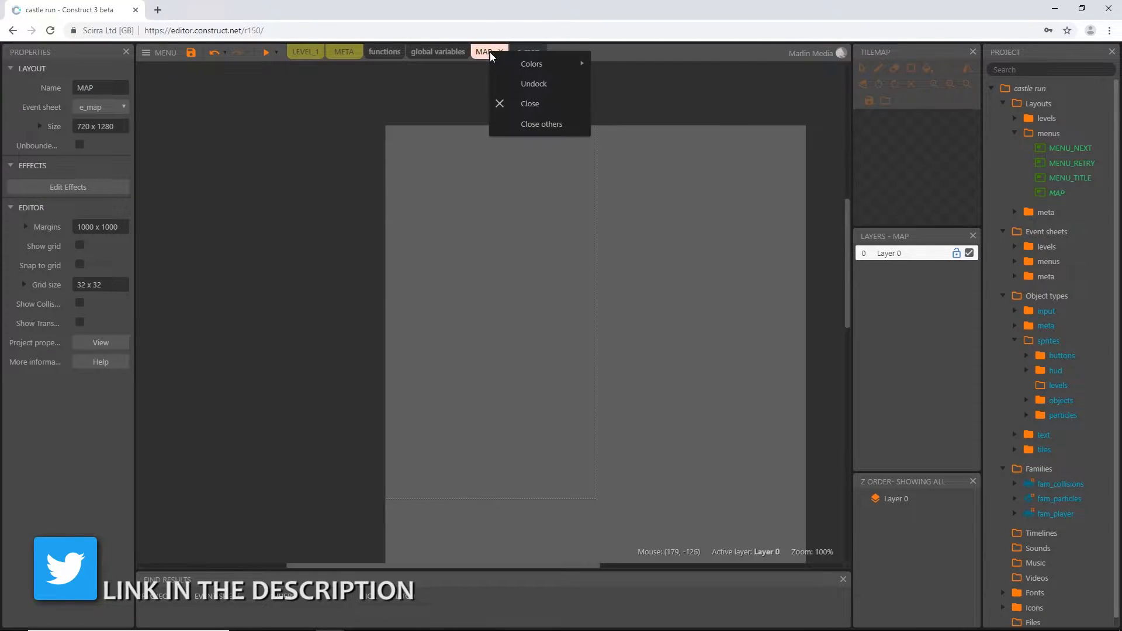
{"action": "mouse_move", "coordinate": [526, 65]}
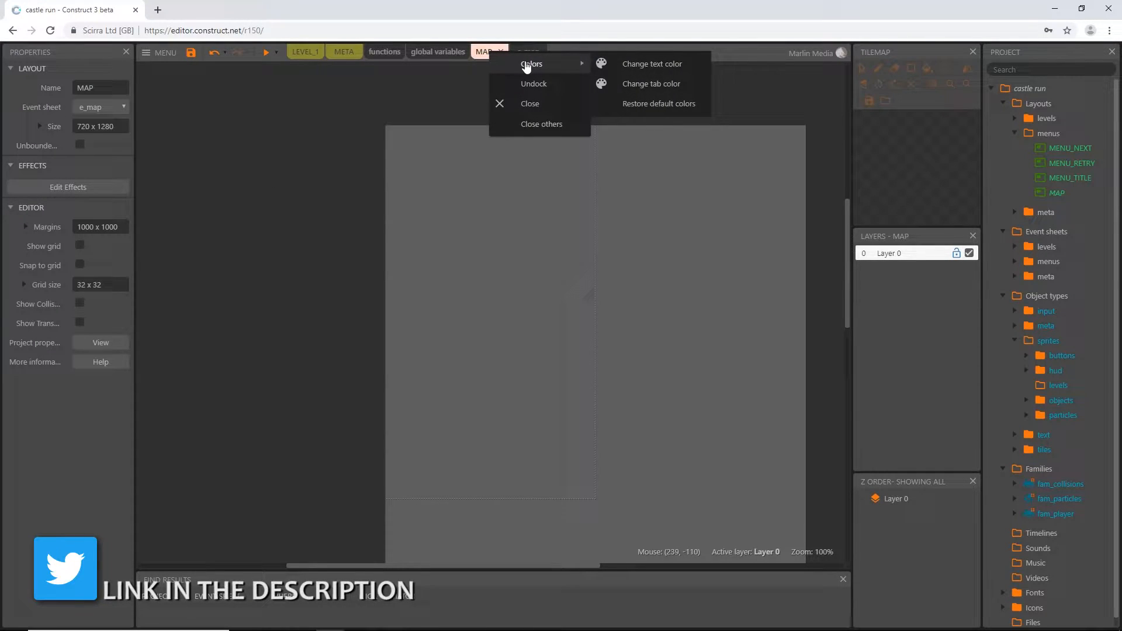
{"action": "left_click", "coordinate": [642, 85]}
{"action": "left_click", "coordinate": [29, 48]}
{"action": "left_click", "coordinate": [29, 183]}
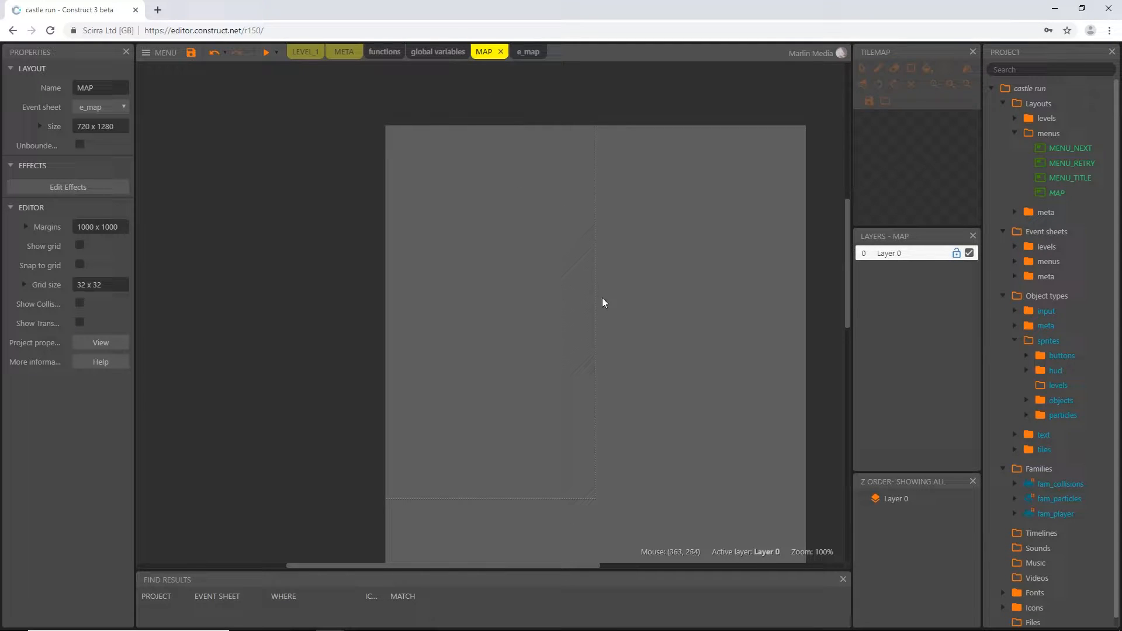
- View the project's properties to examine the viewport size against the MAP layout
{"action": "middle_click_drag", "start_coordinate": [641, 346], "coordinate": [548, 326]}
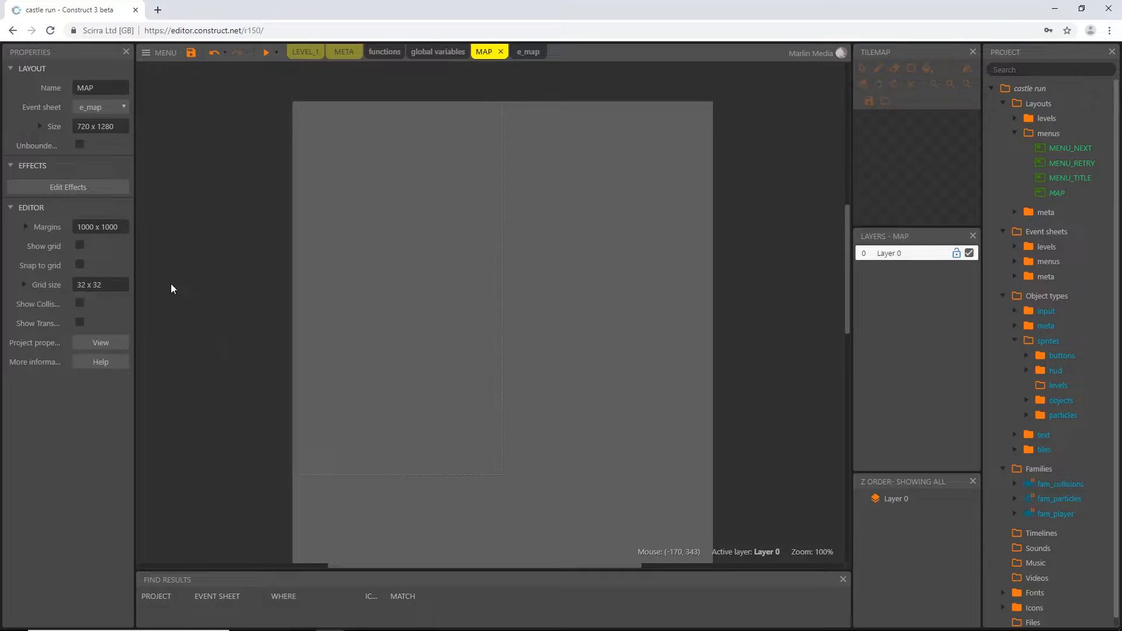
{"action": "left_click", "coordinate": [110, 343]}
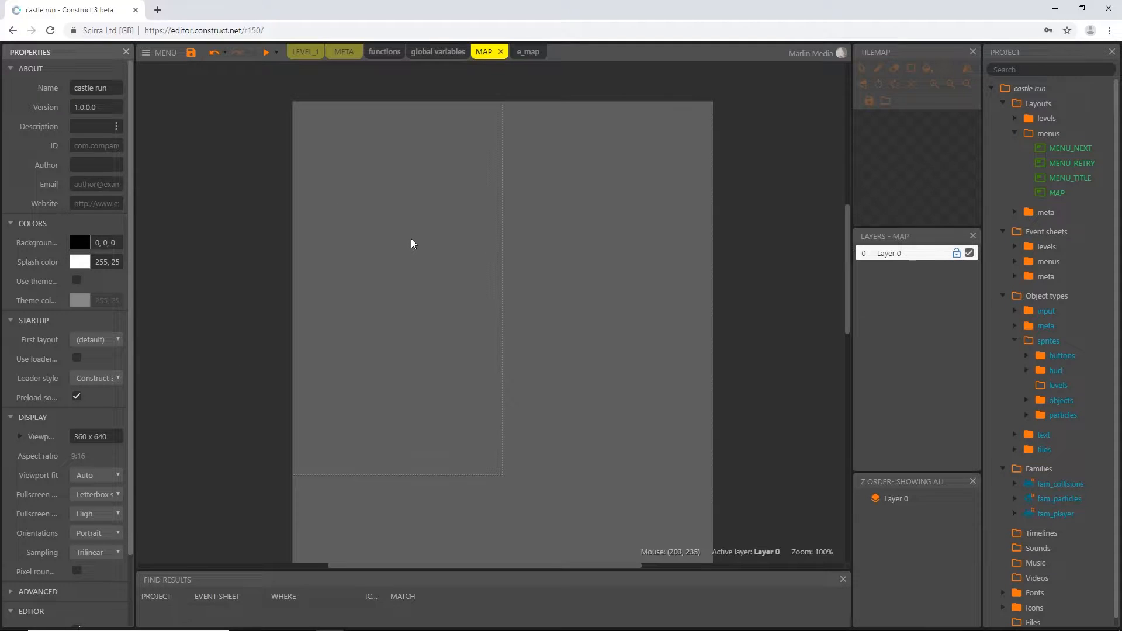
{"action": "scroll", "coordinate": [433, 308], "scroll_direction": "down", "scroll_amount": 3}
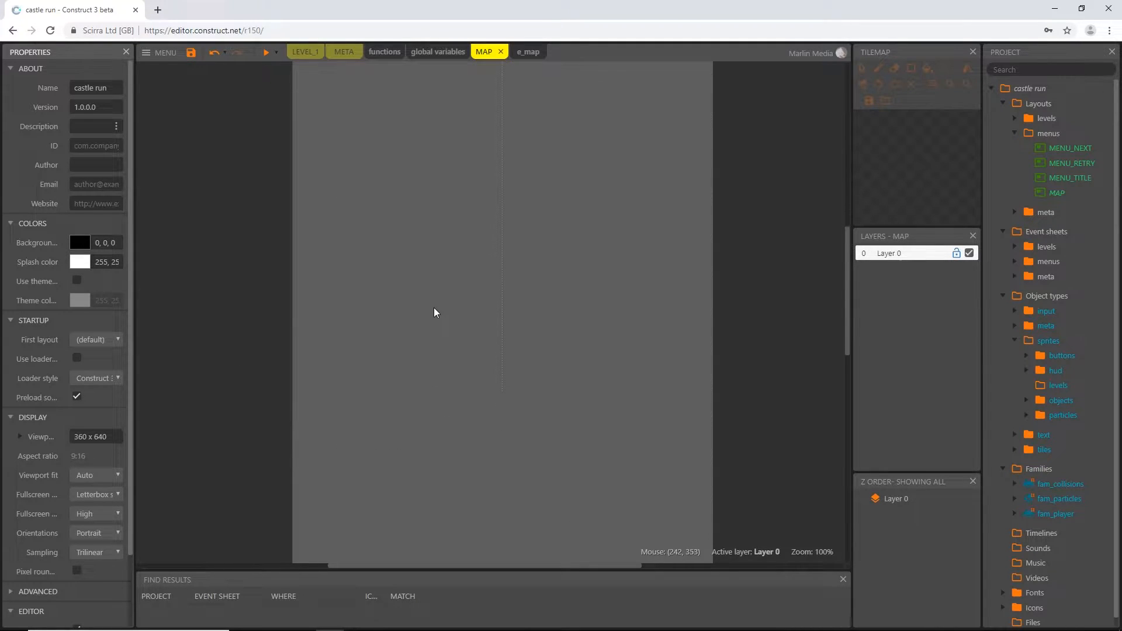
- Set the MAP layout's size to 360 x 1280
{"action": "scroll", "coordinate": [423, 327], "scroll_direction": "up", "scroll_amount": 3}
{"action": "left_click", "coordinate": [178, 185]}
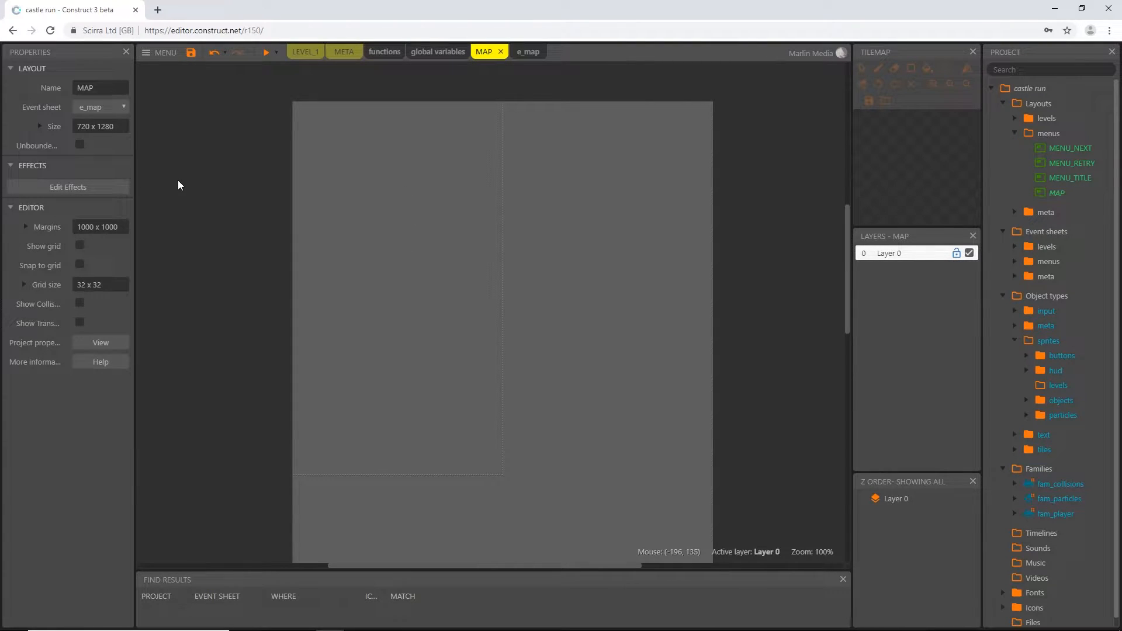
{"action": "left_click", "coordinate": [119, 126]}
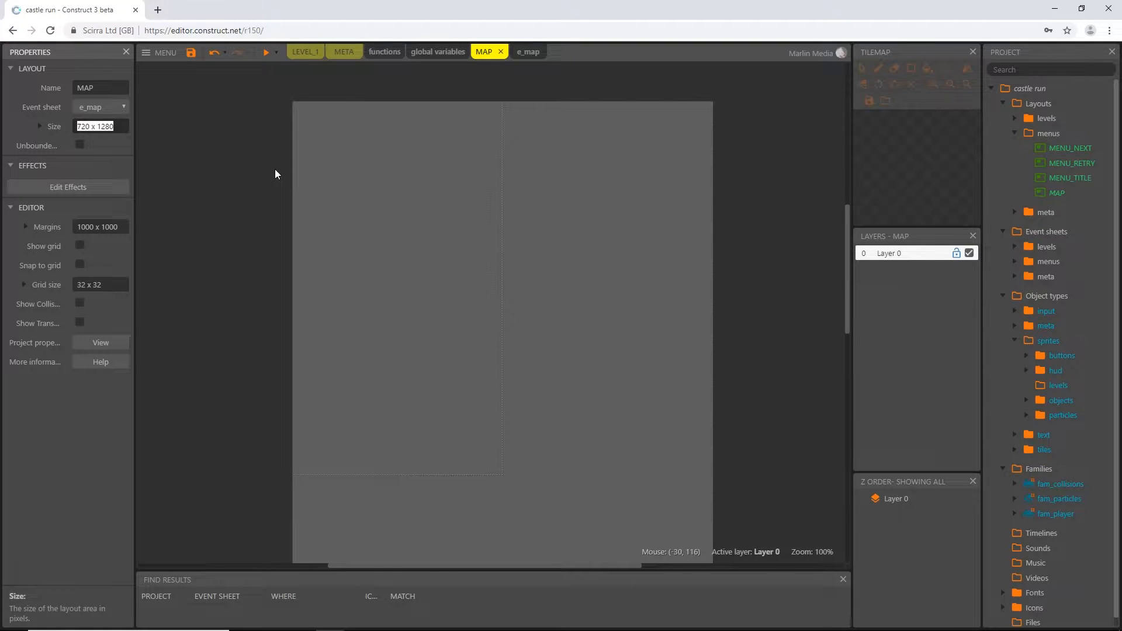
{"action": "type", "text": "36"}
{"action": "type", "text": "80"}
{"action": "key", "text": "Tab"}
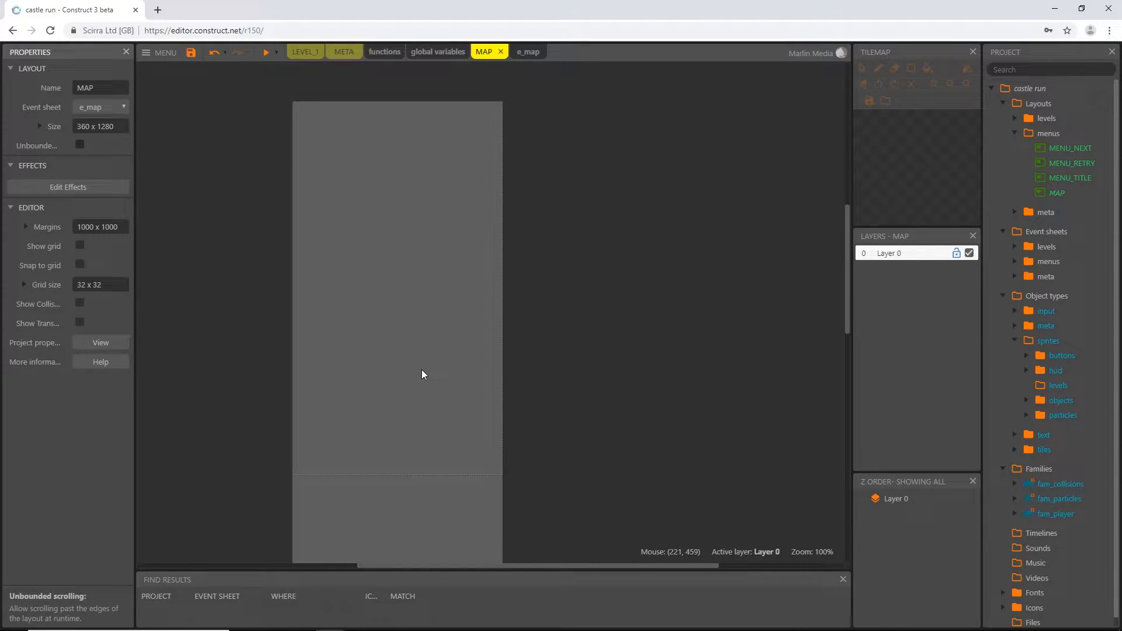
{"action": "scroll", "coordinate": [422, 374], "scroll_direction": "down", "scroll_amount": 3, "text": "ctrl"}
{"action": "middle_click_drag", "start_coordinate": [421, 405], "coordinate": [458, 336]}
{"action": "scroll", "coordinate": [600, 449], "scroll_direction": "down", "scroll_amount": 2, "text": "ctrl"}
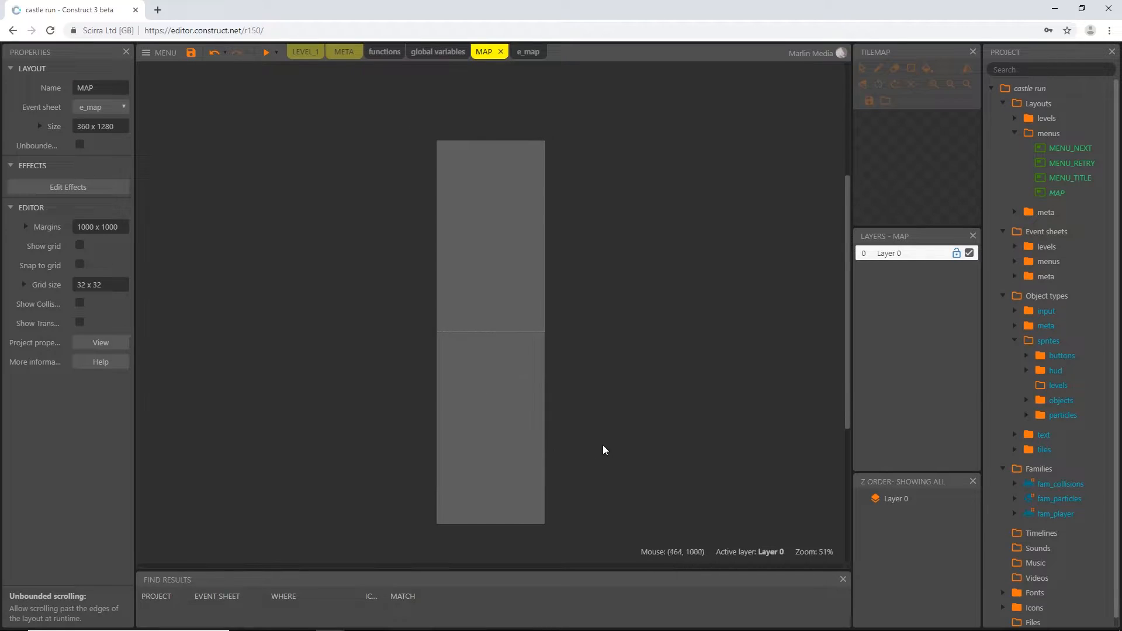
{"action": "scroll", "coordinate": [600, 449], "scroll_direction": "down", "scroll_amount": 1}
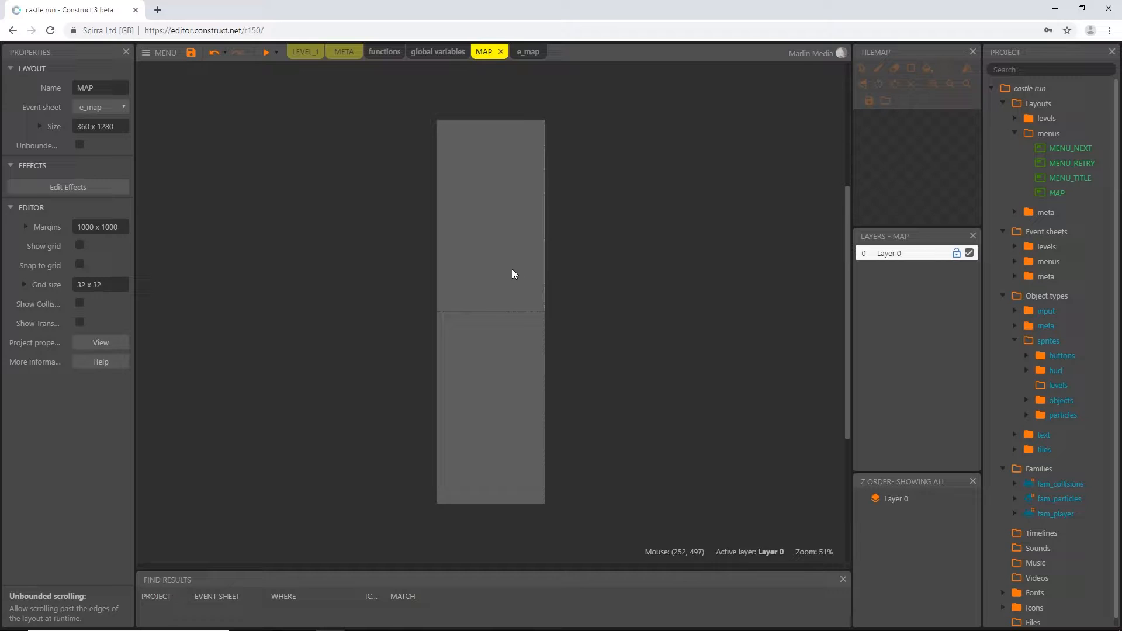
- Rename the MAP layout's existing layer, Layer 0, to tile_grass
{"action": "left_click", "coordinate": [894, 256]}
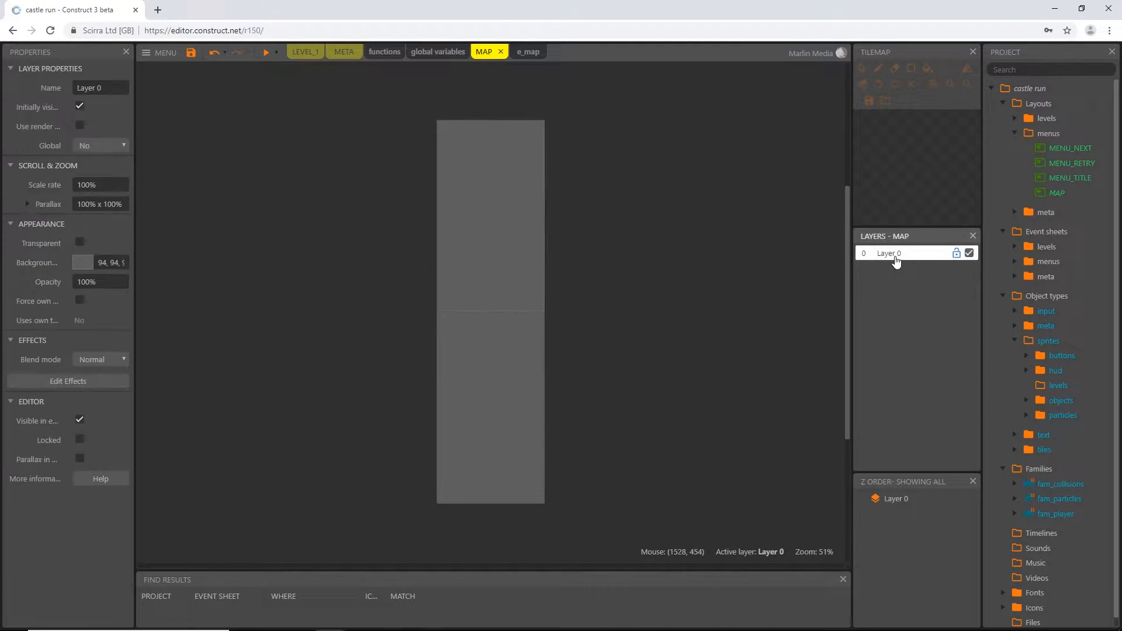
{"action": "left_click", "coordinate": [120, 88]}
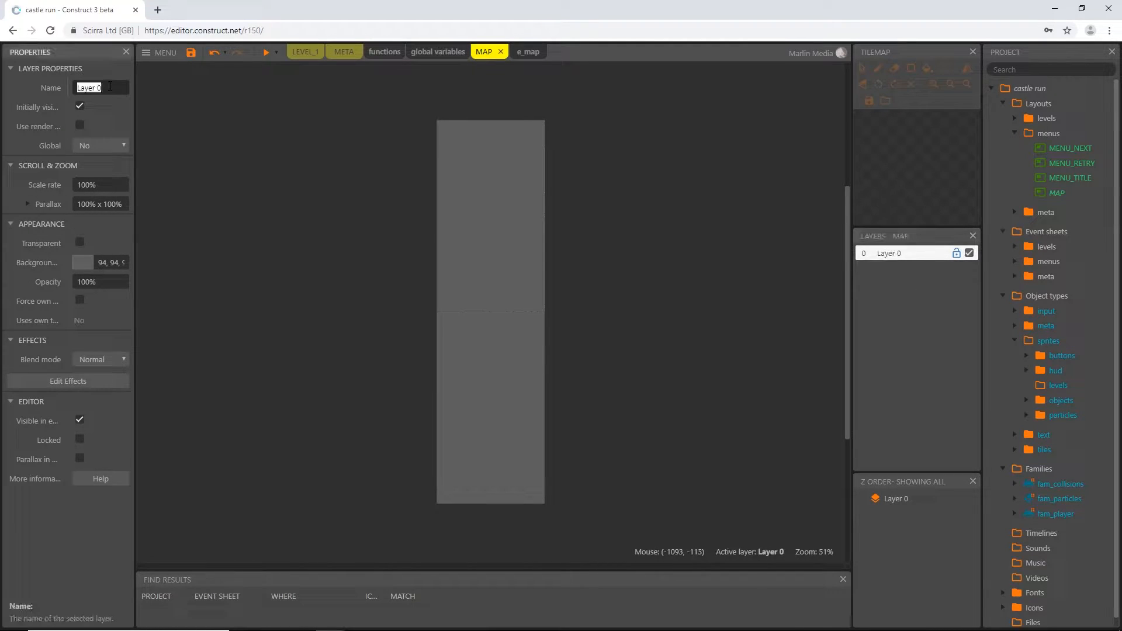
{"action": "type", "text": "tile_grass"}
{"action": "key", "text": "Return"}
- Add a layer above tile_grass and name it tile_path
{"action": "right_click", "coordinate": [915, 304]}
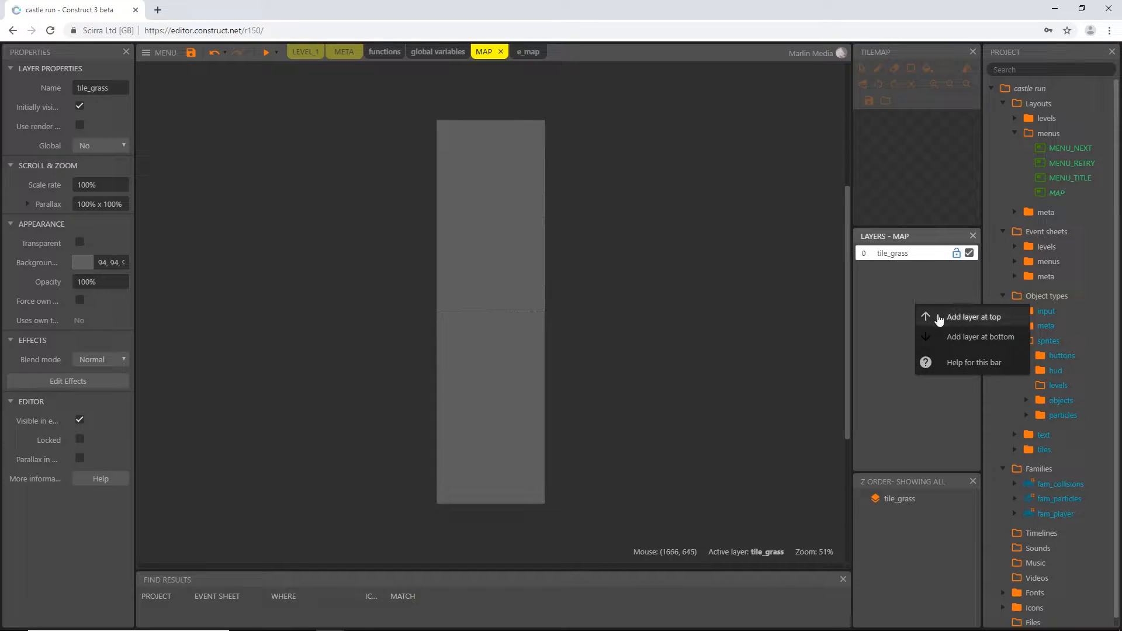
{"action": "left_click", "coordinate": [964, 317]}
{"action": "type", "text": "t"}
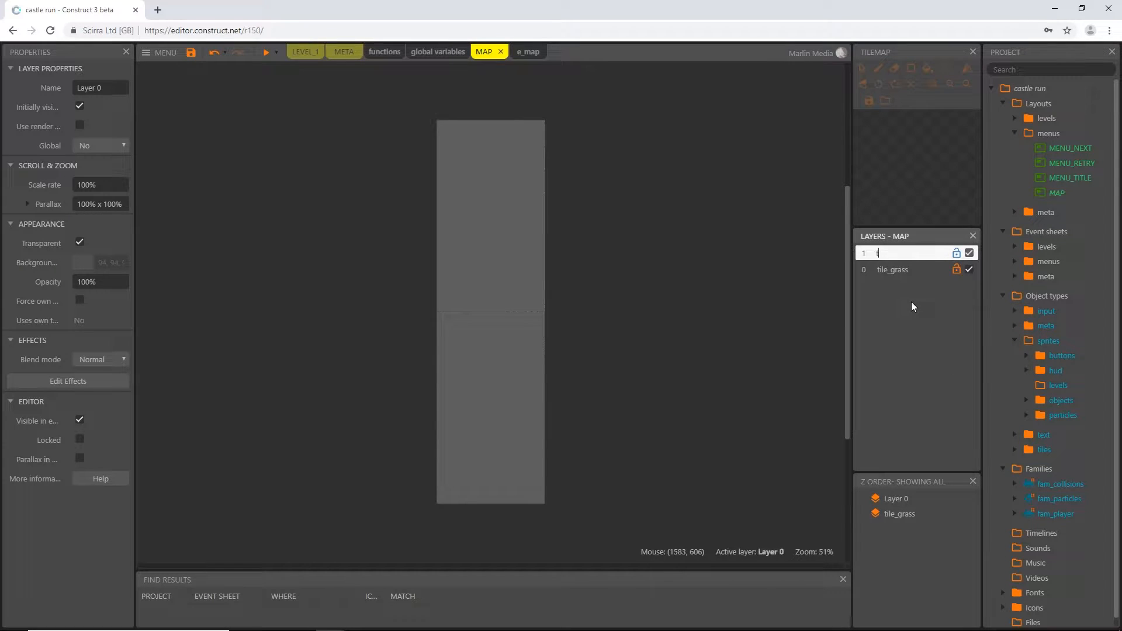
{"action": "type", "text": "ile_path"}
{"action": "key", "text": "Return"}
- Make tile_grass the active layer and insert a new Tiled Background object near the upper part of the MAP layout
{"action": "left_click", "coordinate": [898, 272]}
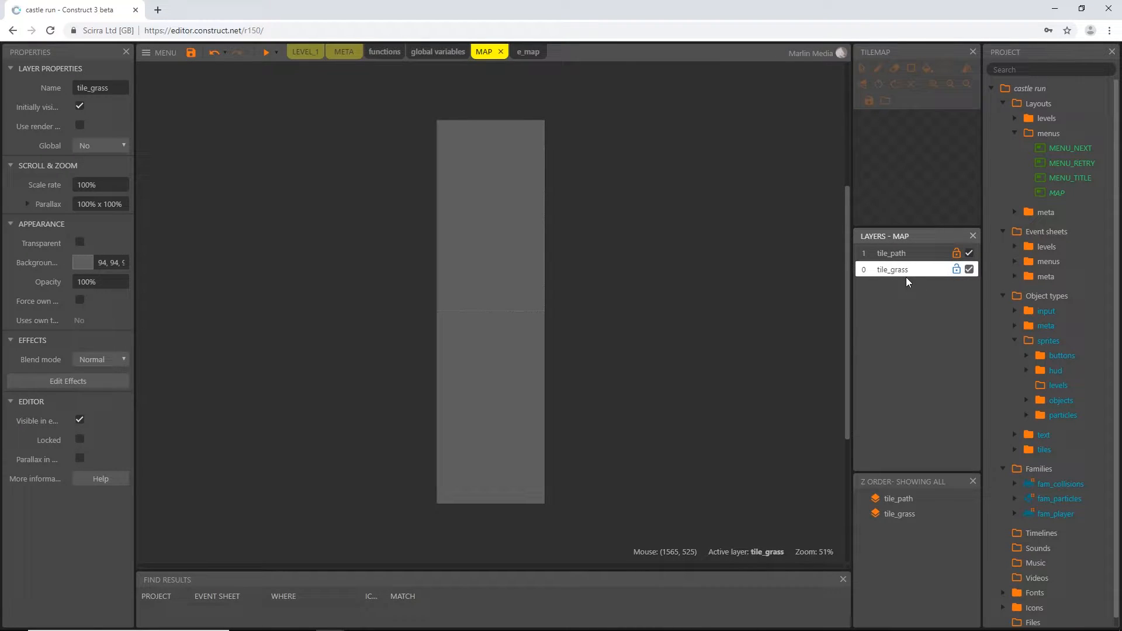
{"action": "double_click", "coordinate": [478, 258]}
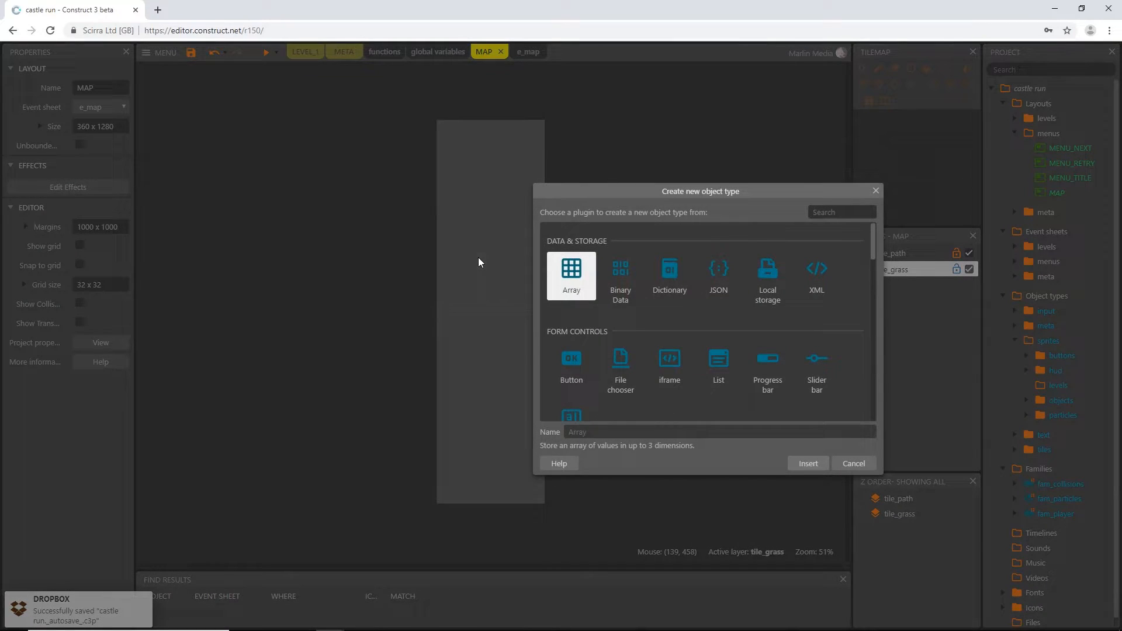
{"action": "scroll", "coordinate": [643, 318], "scroll_direction": "down", "scroll_amount": 3}
{"action": "scroll", "coordinate": [642, 322], "scroll_direction": "down", "scroll_amount": 2}
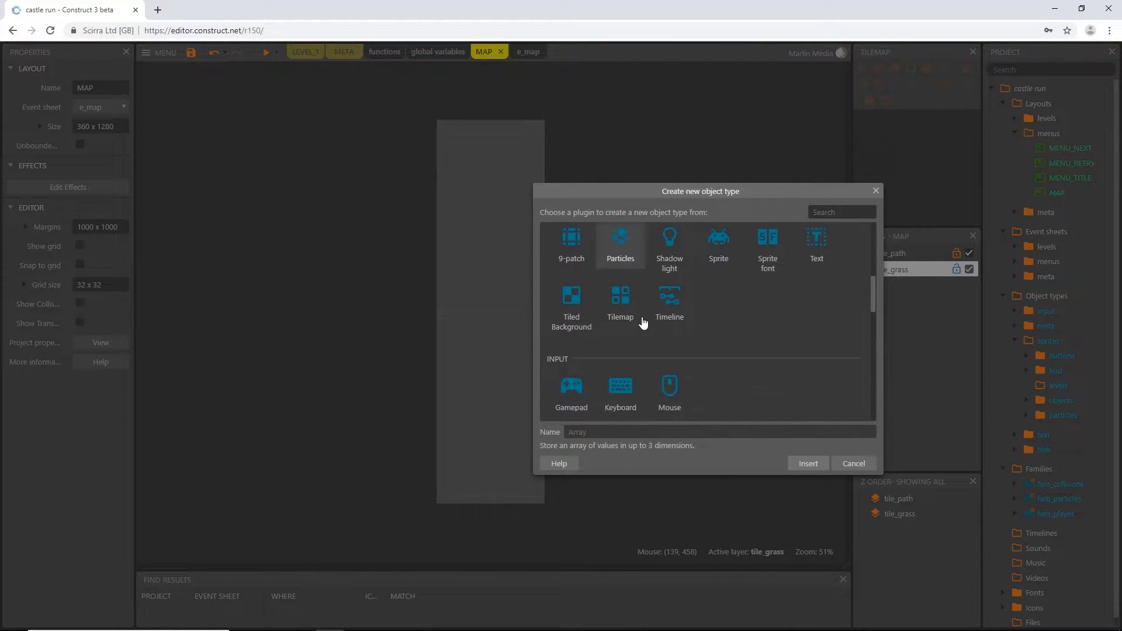
{"action": "double_click", "coordinate": [567, 287]}
{"action": "left_click", "coordinate": [571, 283]}
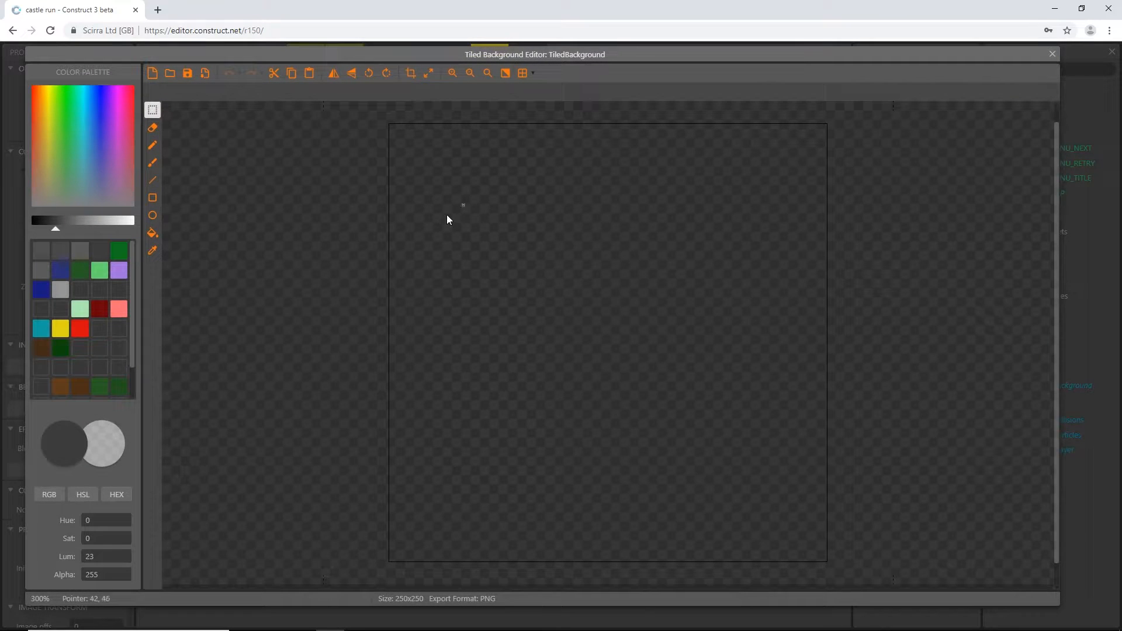
- Load the tile_mapGrass image from the castle tutorial's tiles folder into the tiled background and close its image editor
{"action": "left_click", "coordinate": [171, 75]}
{"action": "left_click", "coordinate": [295, 29]}
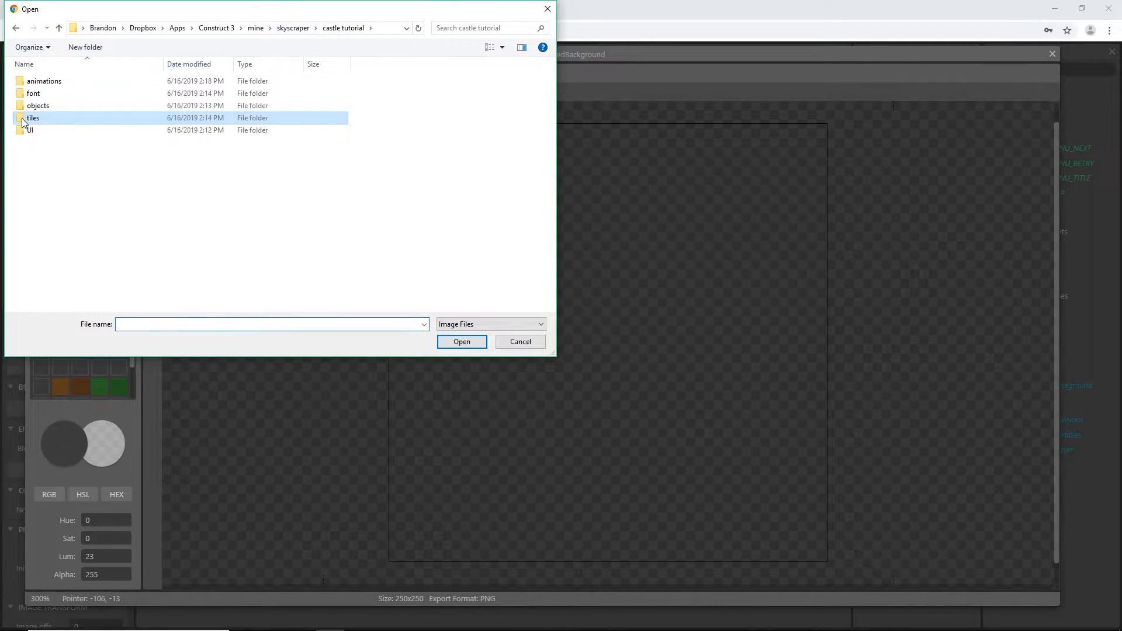
{"action": "double_click", "coordinate": [23, 120]}
{"action": "left_click", "coordinate": [250, 110]}
{"action": "left_click", "coordinate": [181, 107]}
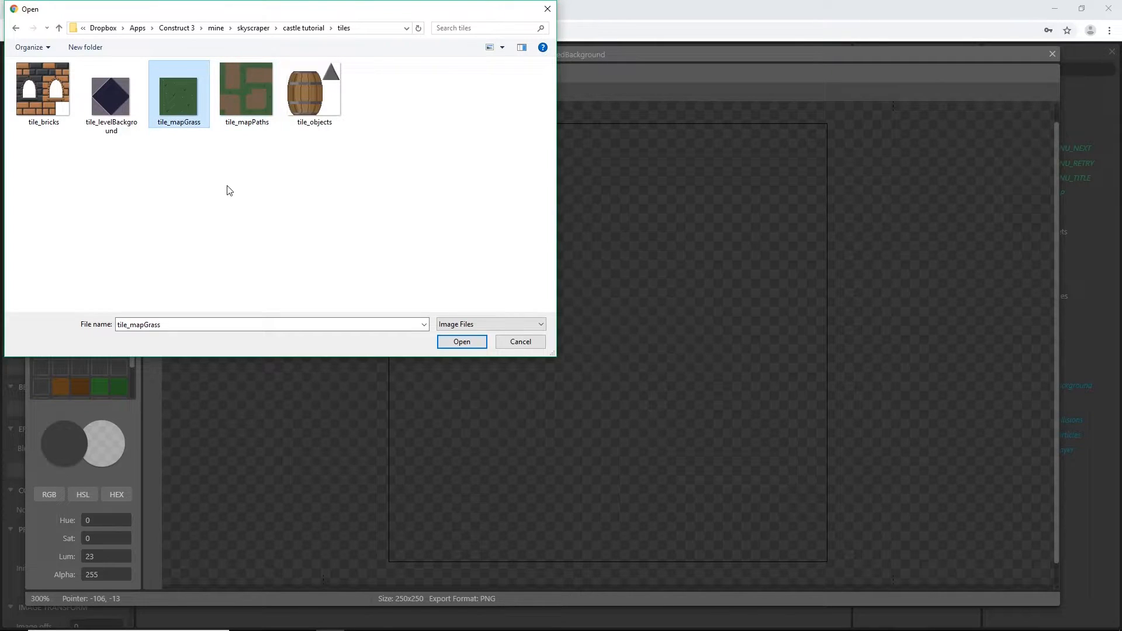
{"action": "left_click", "coordinate": [474, 343]}
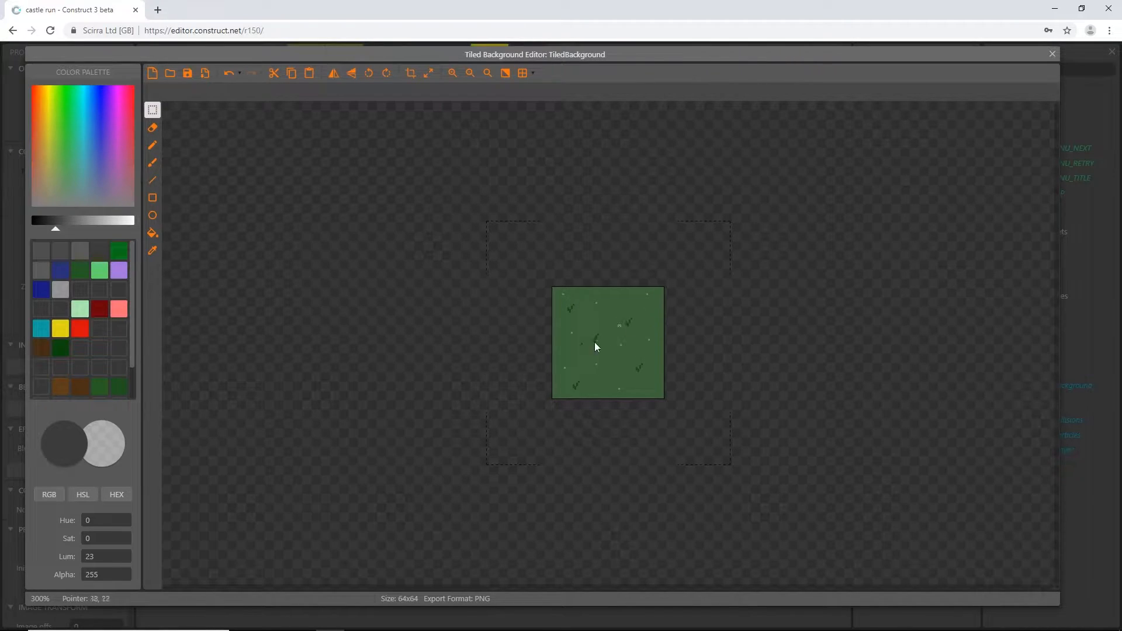
{"action": "left_click", "coordinate": [1053, 54]}
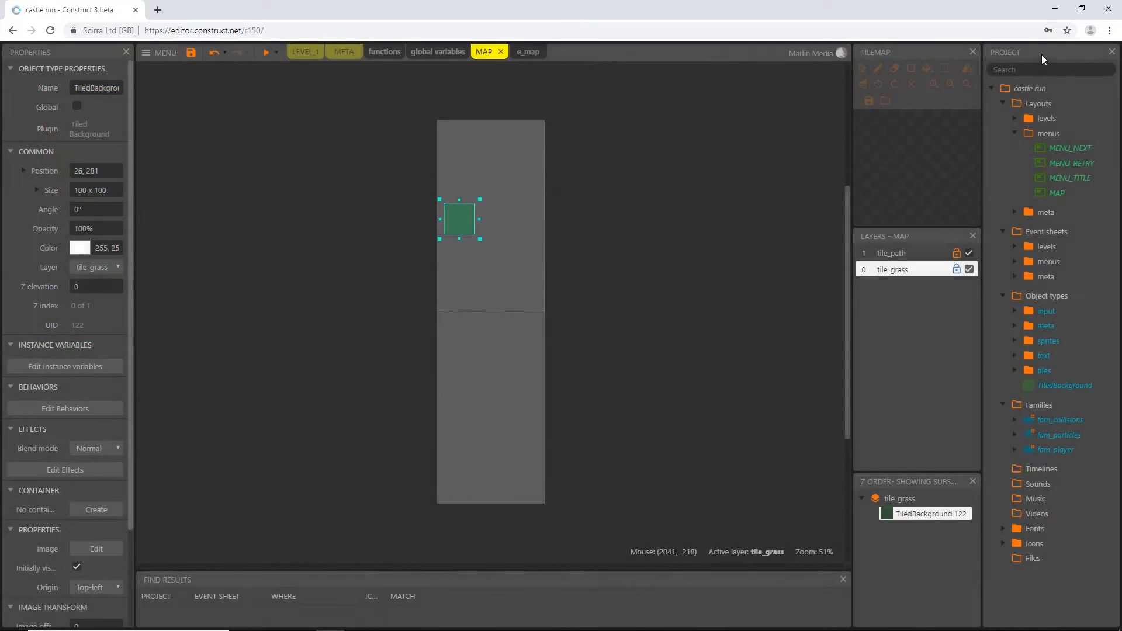
- Rename the tiled background object to tile_mapGrass and move it into the tiles folder of the object types
{"action": "left_click", "coordinate": [96, 88]}
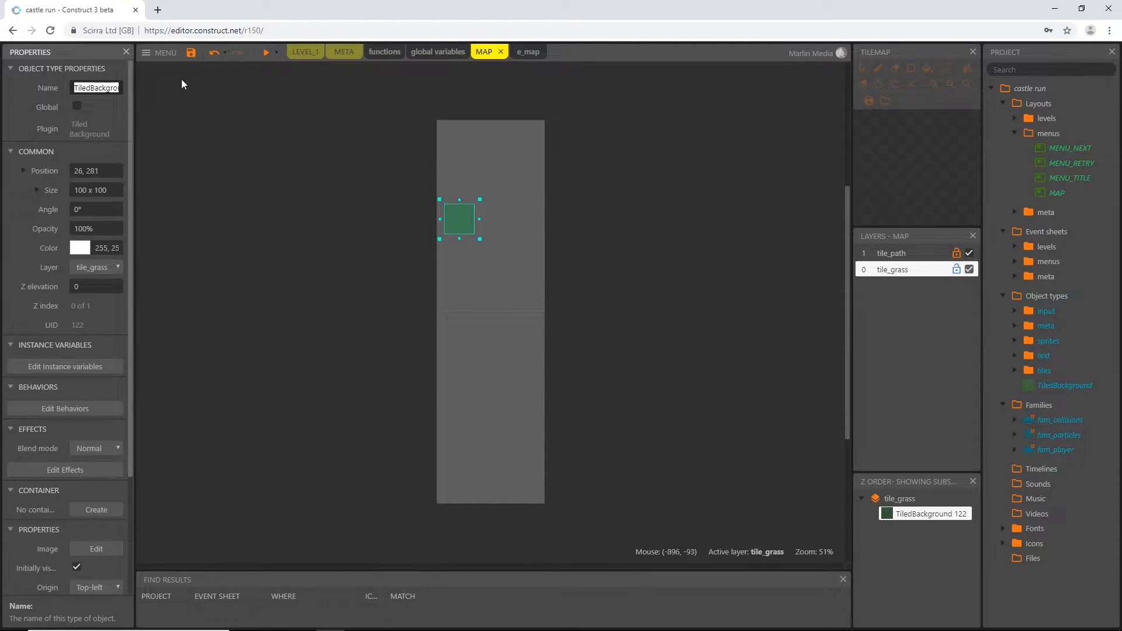
{"action": "type", "text": "tile"}
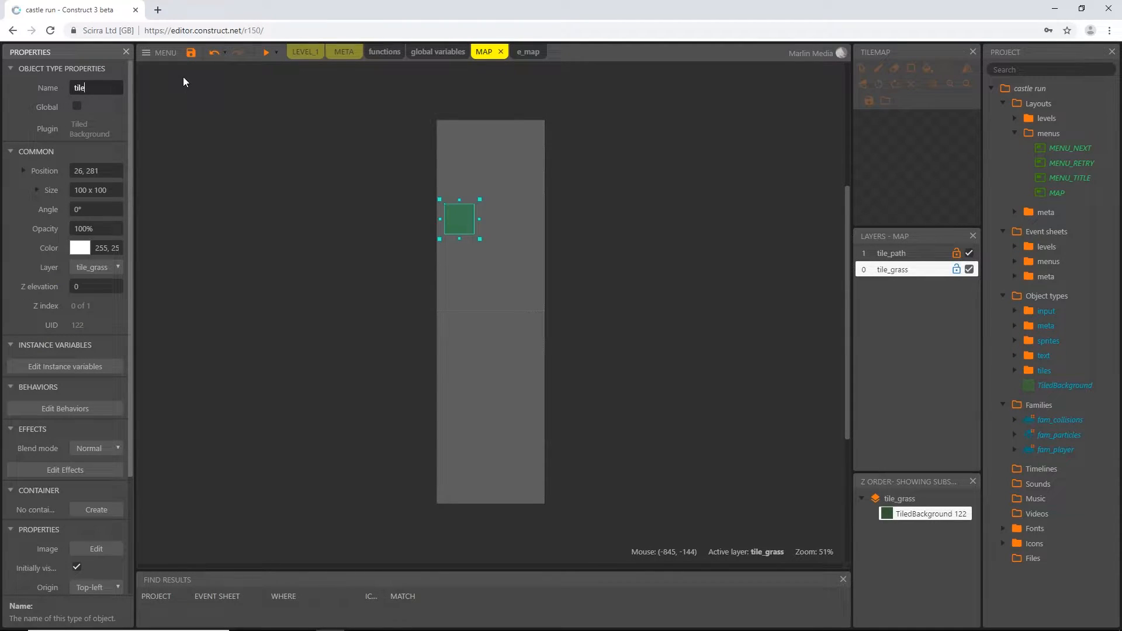
{"action": "type", "text": "_mapGrass"}
{"action": "key", "text": "Return"}
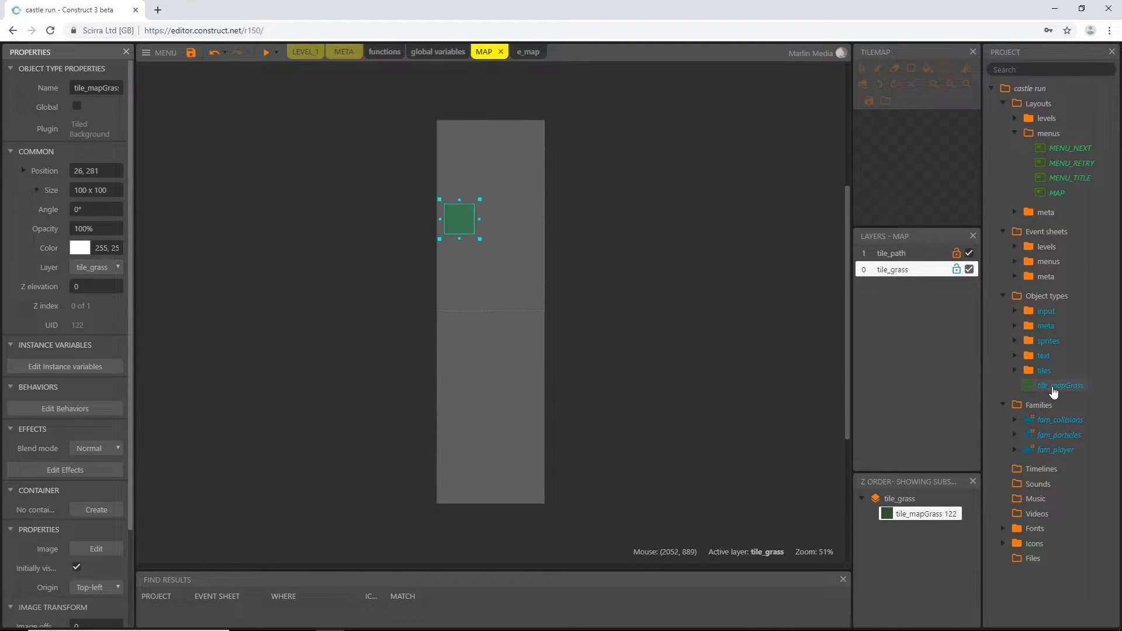
{"action": "left_click_drag", "start_coordinate": [1038, 392], "coordinate": [1045, 375]}
{"action": "left_click", "coordinate": [1015, 371]}
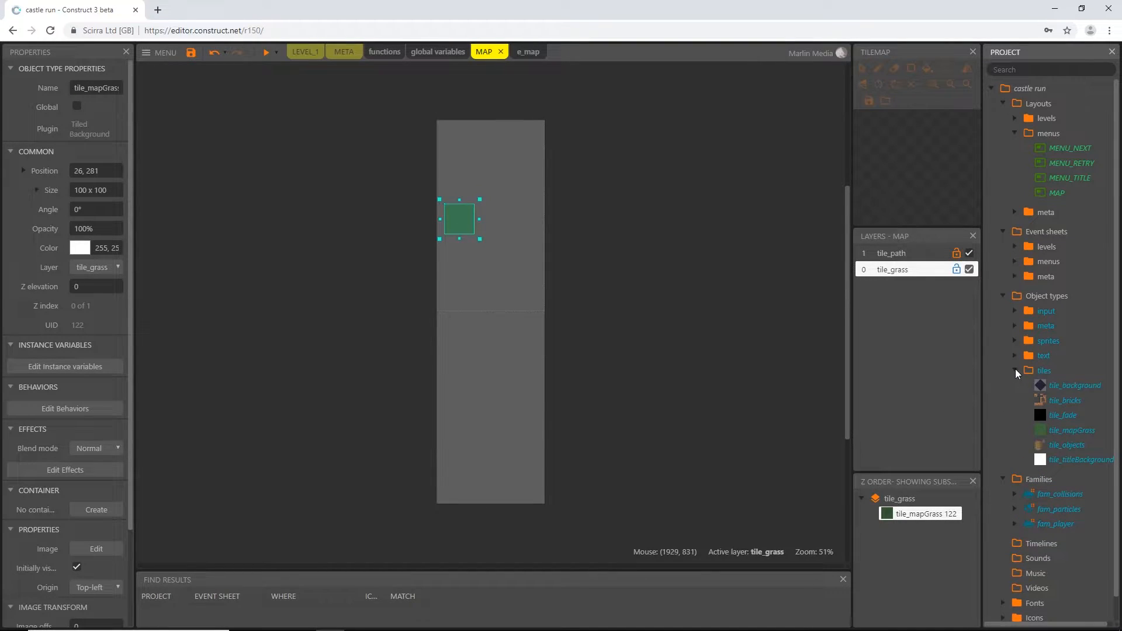
- Turn on snap to grid for the MAP layout, then position tile_mapGrass at 0, 0 and stretch it to 384 x 1280
{"action": "left_click_drag", "start_coordinate": [464, 225], "coordinate": [449, 172]}
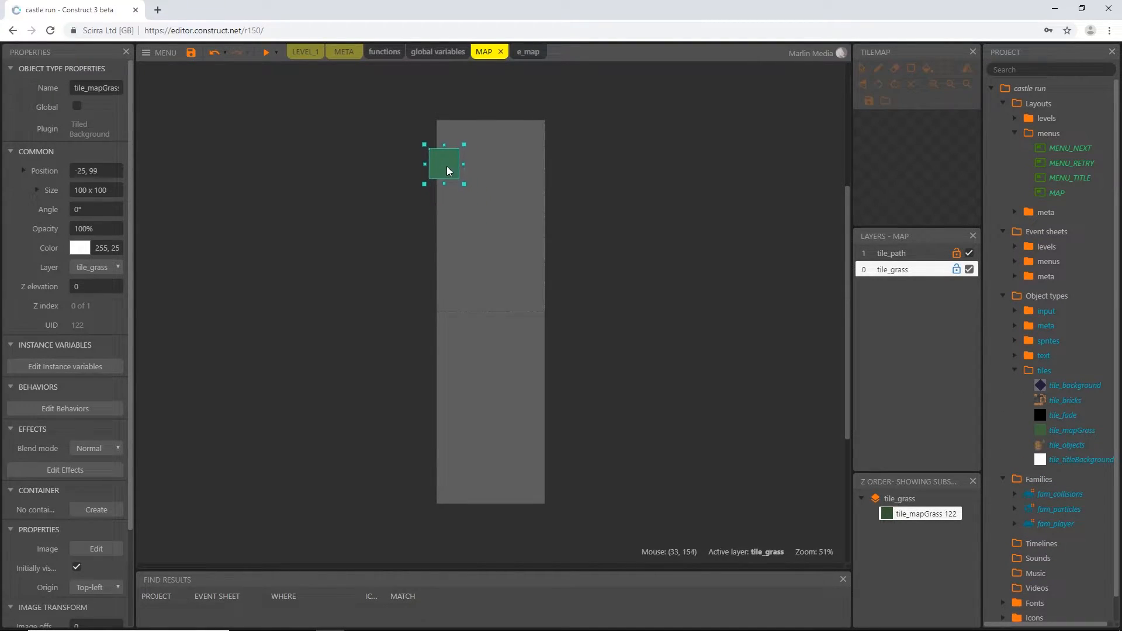
{"action": "left_click", "coordinate": [353, 257]}
{"action": "left_click", "coordinate": [80, 264]}
{"action": "left_click", "coordinate": [451, 174]}
{"action": "left_click_drag", "start_coordinate": [451, 174], "coordinate": [553, 510]}
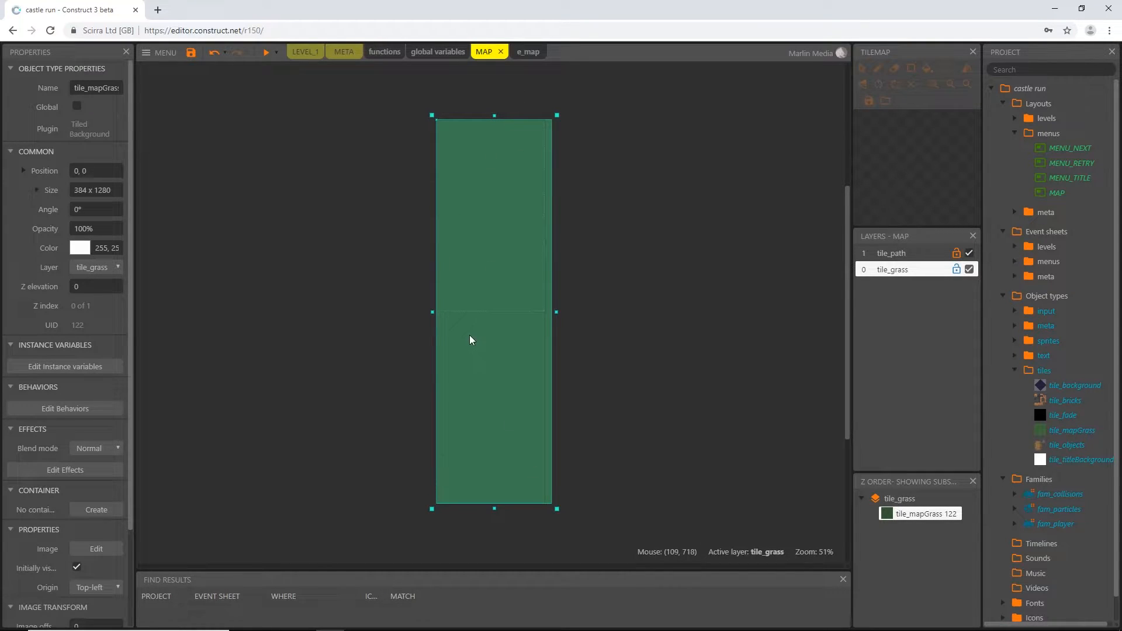
- Lock the tile_grass layer and insert a new Tilemap object on the tile_path layer
{"action": "left_click", "coordinate": [956, 270]}
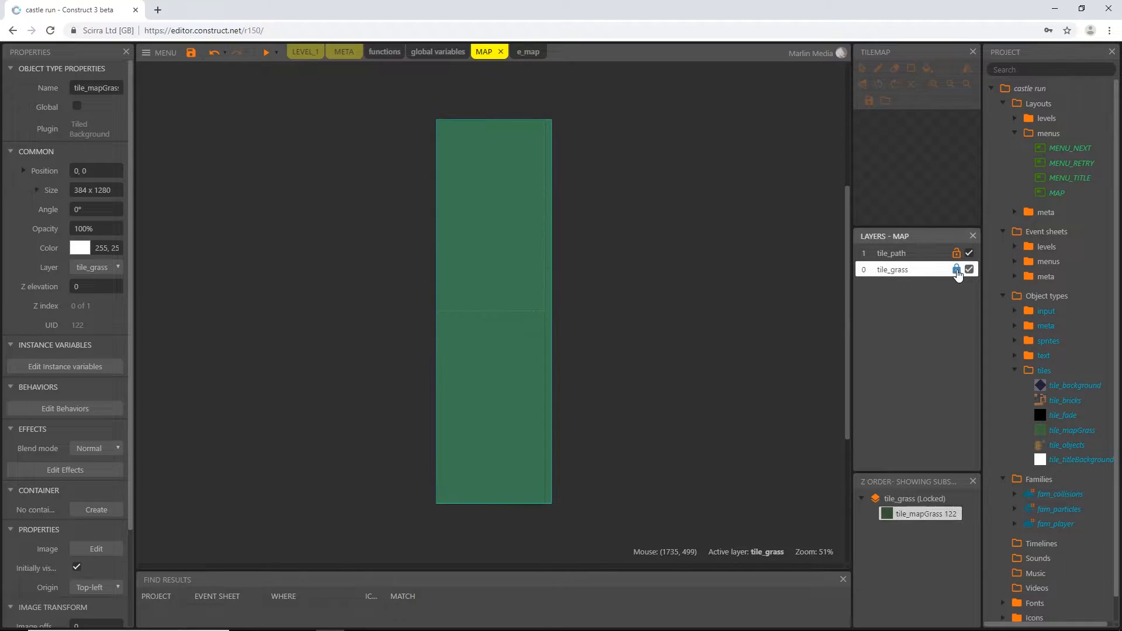
{"action": "left_click", "coordinate": [898, 259]}
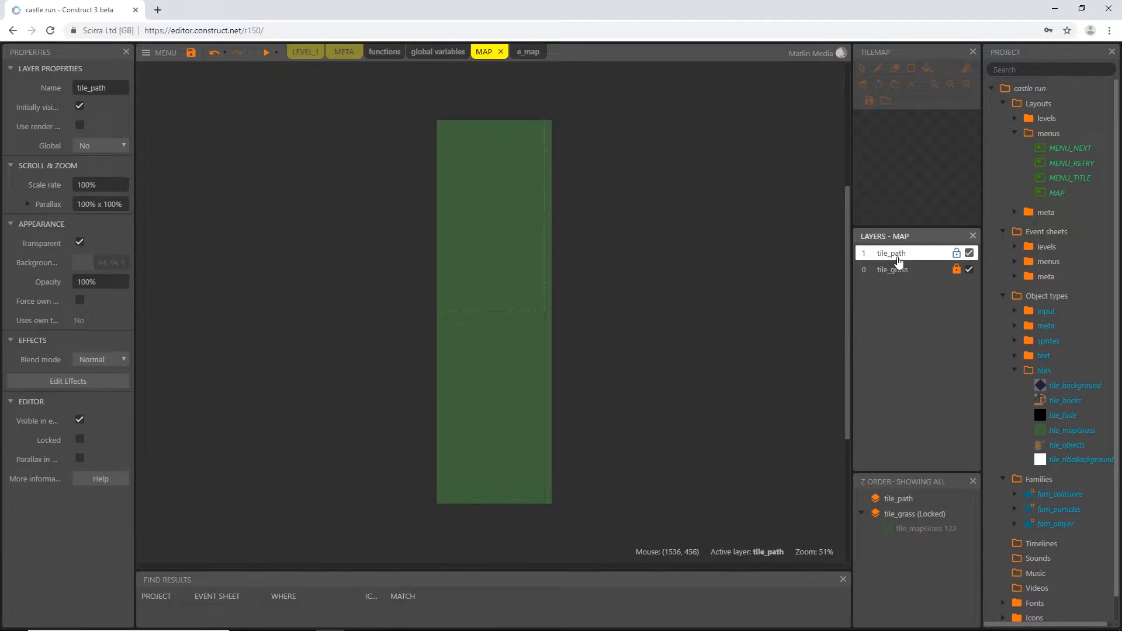
{"action": "double_click", "coordinate": [400, 231]}
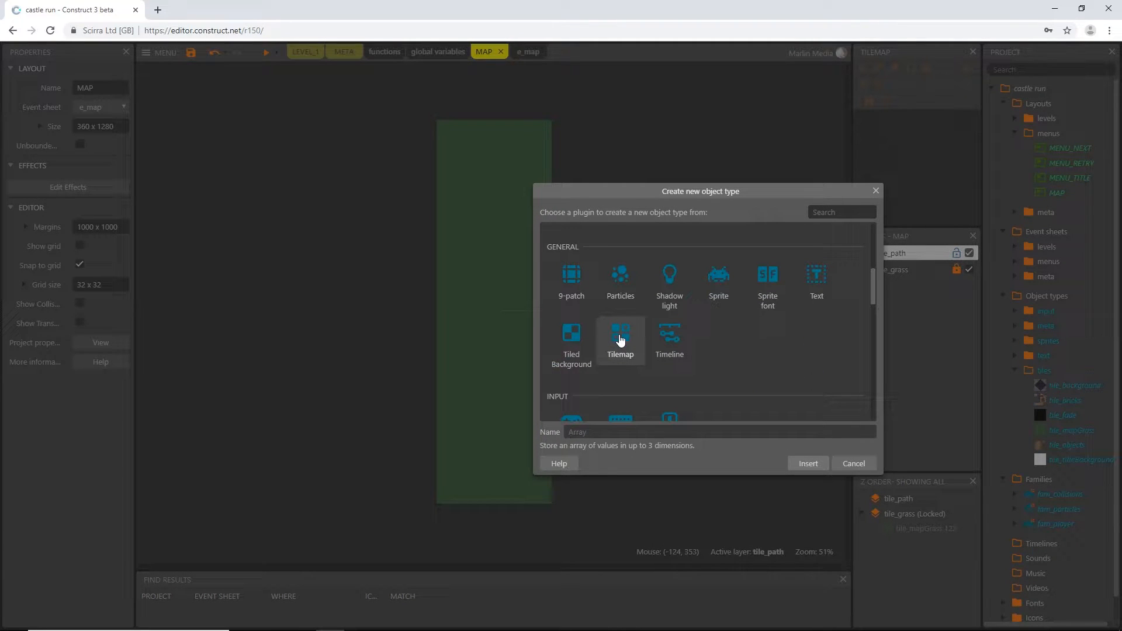
{"action": "left_click", "coordinate": [621, 340]}
{"action": "double_click", "coordinate": [621, 340]}
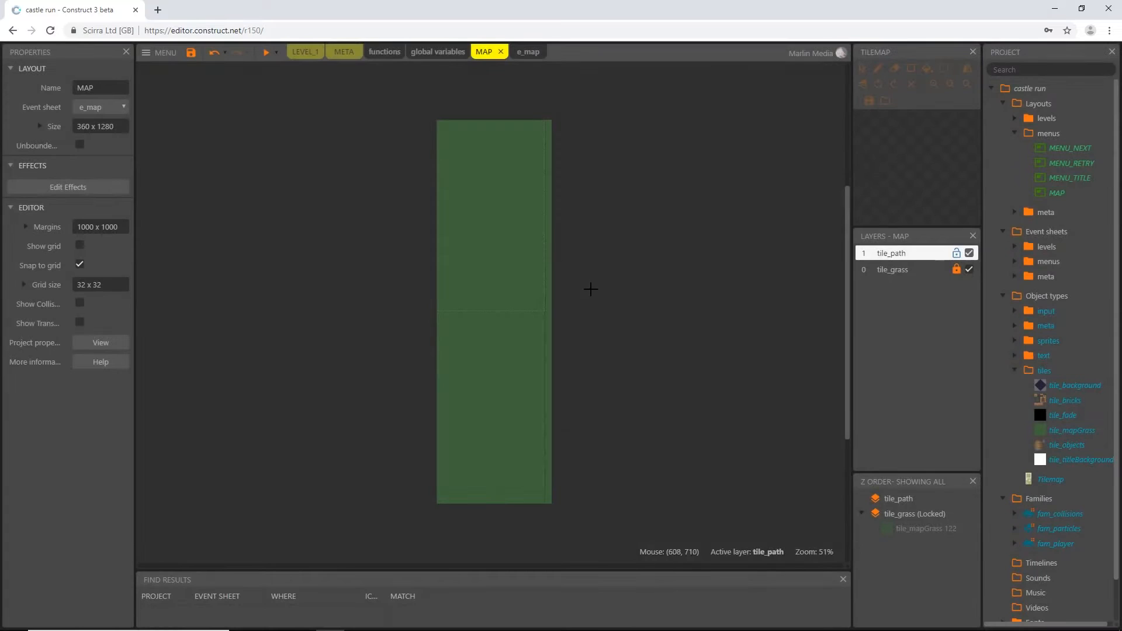
{"action": "left_click", "coordinate": [464, 171]}
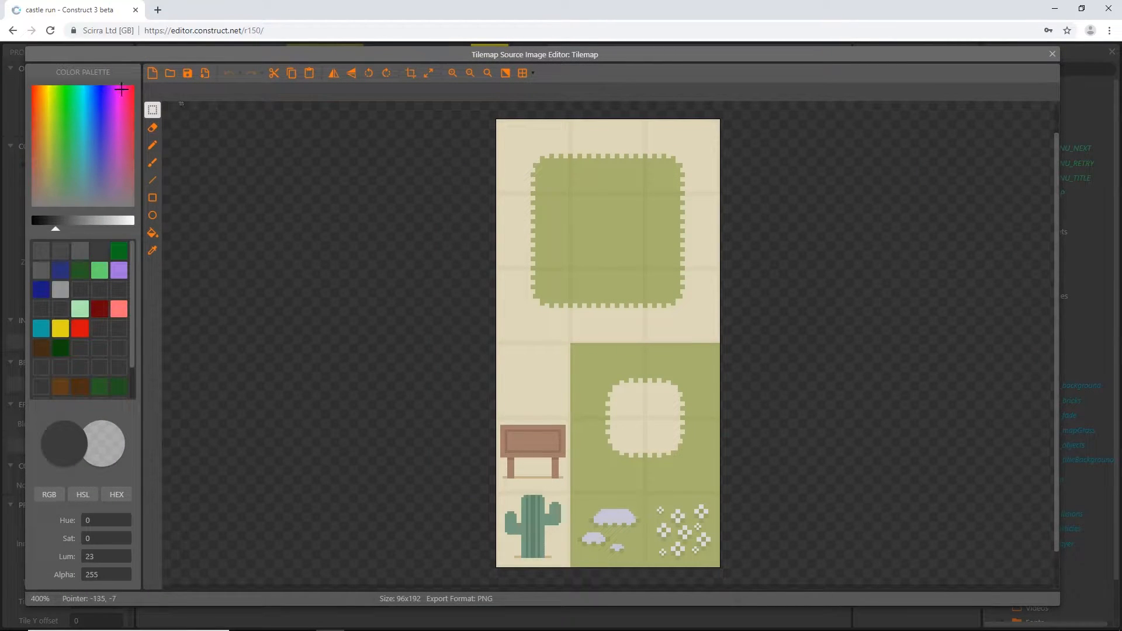
- Replace the tilemap's default source image with tile_mapPaths and close the image editor
{"action": "left_click", "coordinate": [169, 75]}
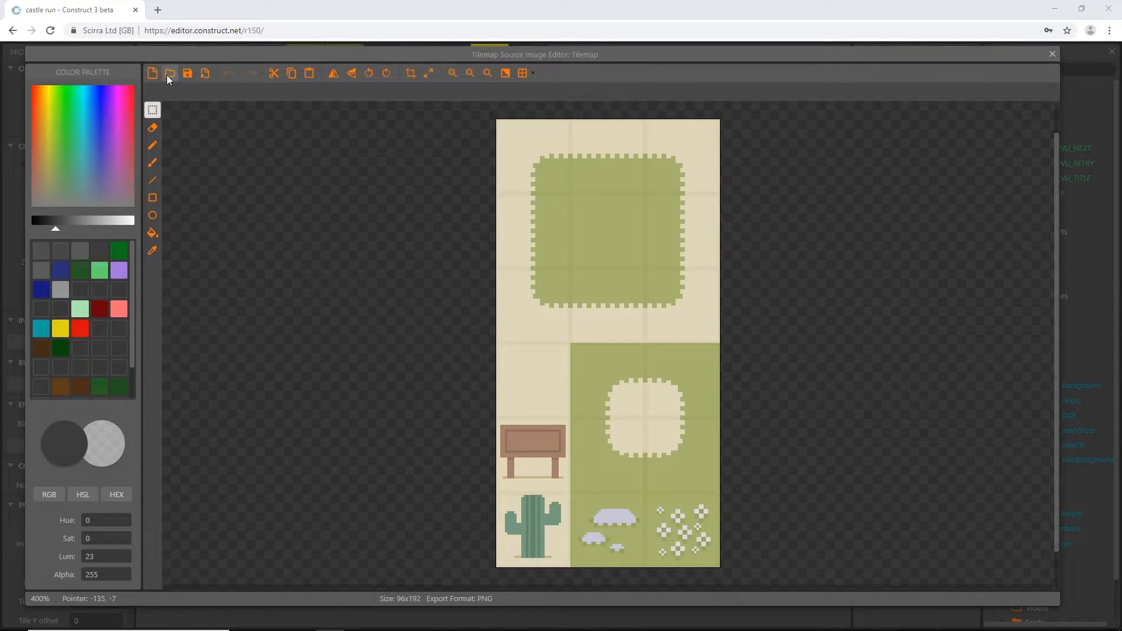
{"action": "left_click", "coordinate": [254, 92]}
{"action": "left_click", "coordinate": [468, 342]}
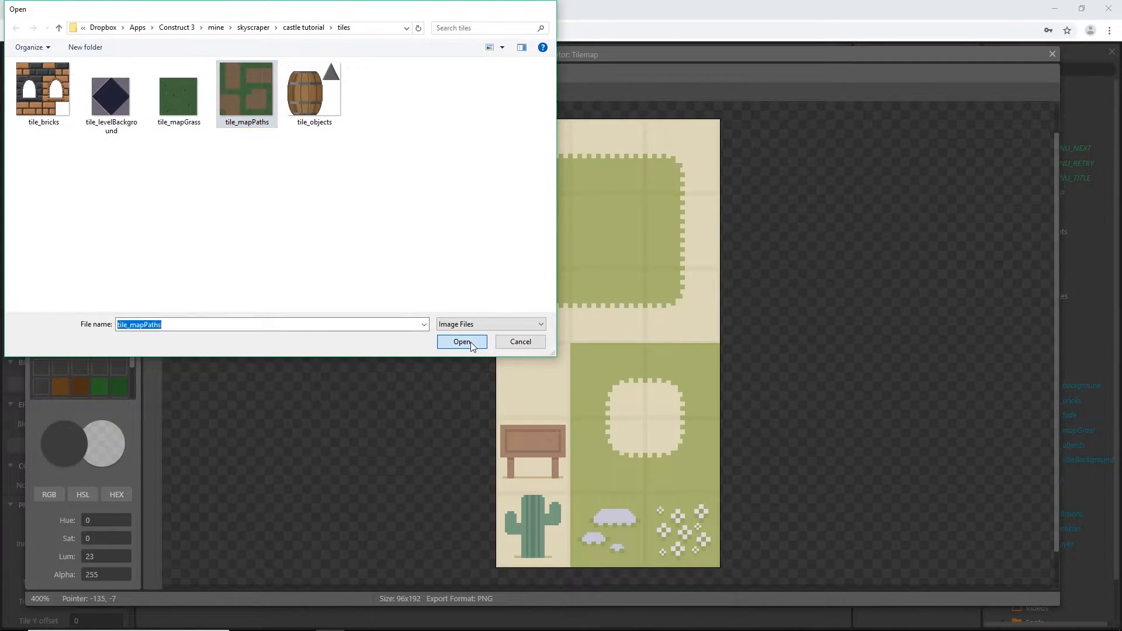
{"action": "left_click", "coordinate": [1051, 54]}
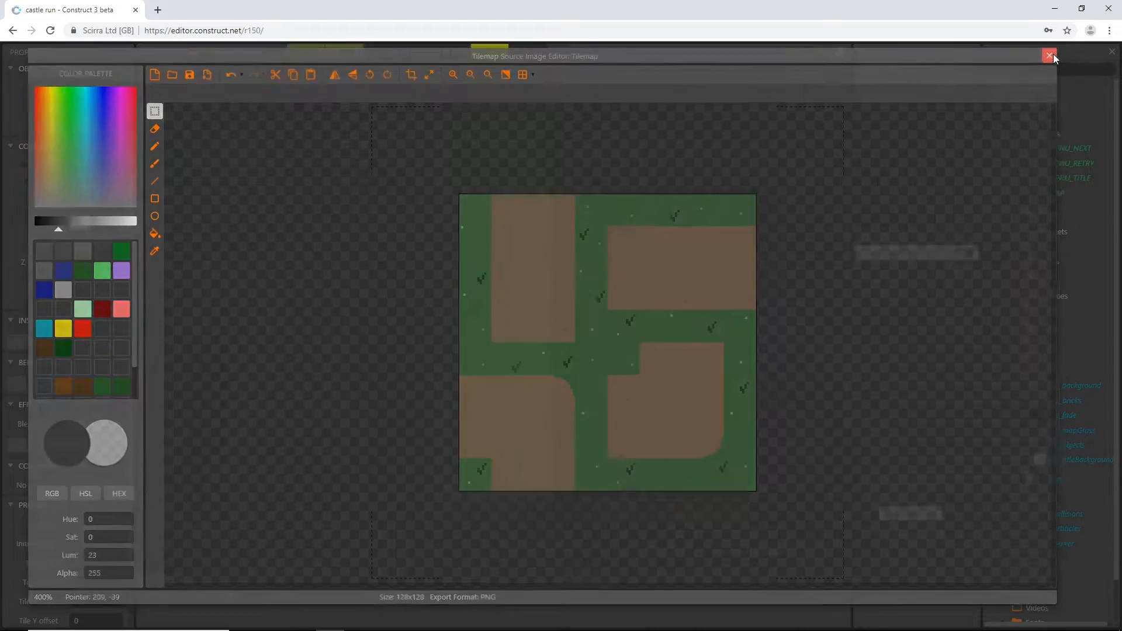
- Rename the tilemap object to tile_mapPath and move it into the tiles folder of the object types
{"action": "left_click", "coordinate": [96, 88]}
{"action": "type", "text": "tile_mapPath"}
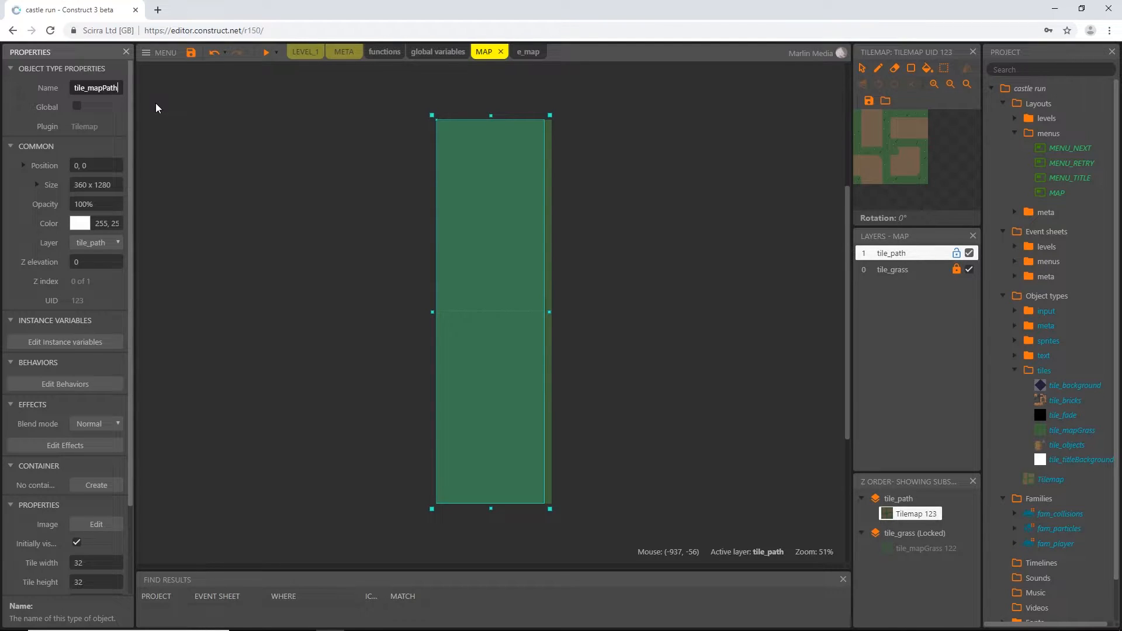
{"action": "key", "text": "Return"}
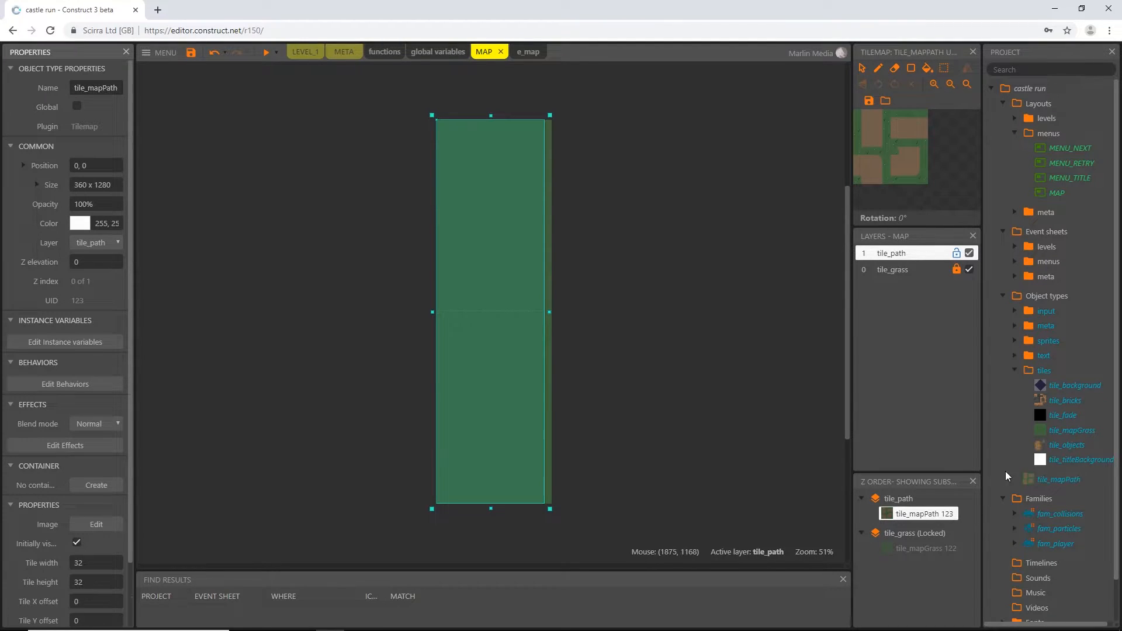
{"action": "left_click_drag", "start_coordinate": [1037, 480], "coordinate": [1045, 378]}
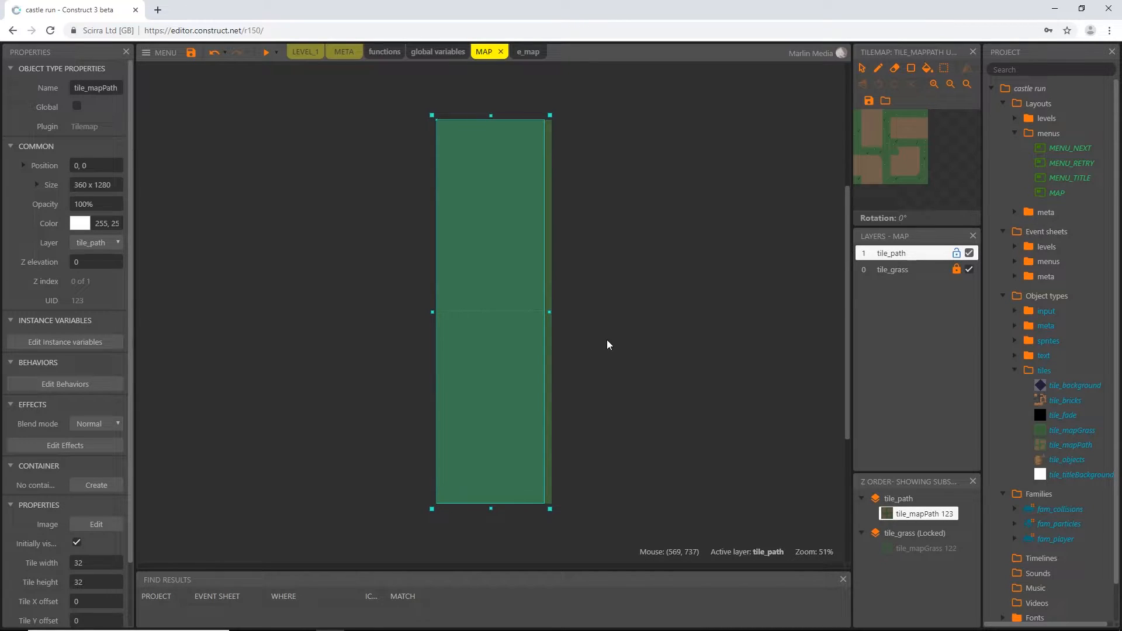
- Widen tile_mapPath on the MAP layout to 384 x 1280 so it covers the grass tilemap
{"action": "scroll", "coordinate": [607, 345], "scroll_direction": "up", "scroll_amount": 5, "text": "ctrl"}
{"action": "scroll", "coordinate": [548, 340], "scroll_direction": "down", "scroll_amount": 5}
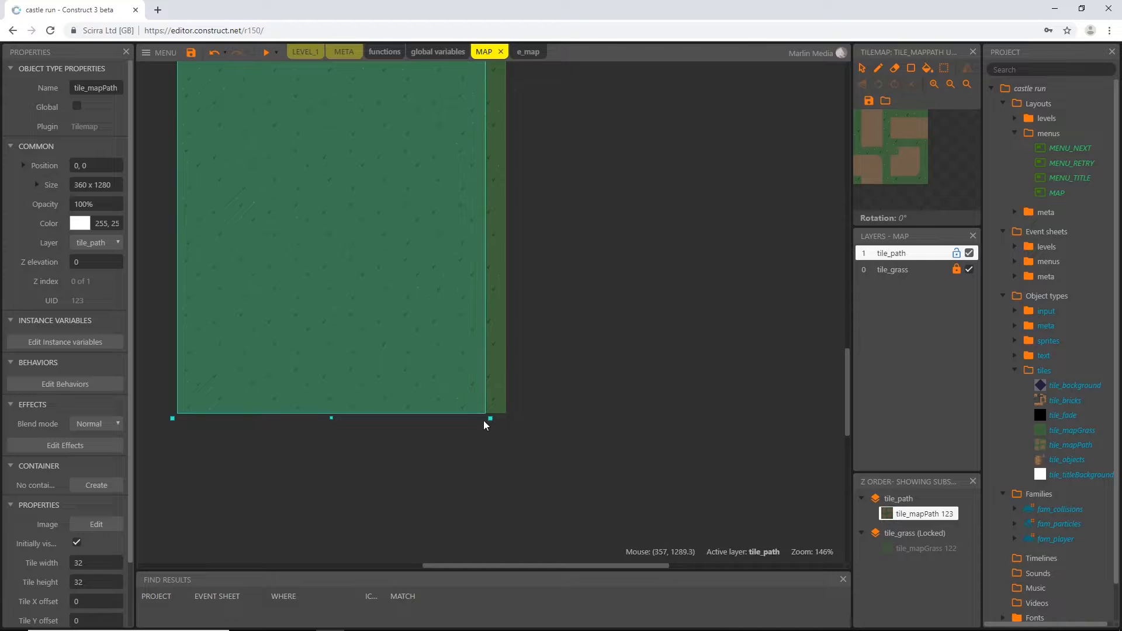
{"action": "scroll", "coordinate": [484, 425], "scroll_direction": "up", "scroll_amount": 5}
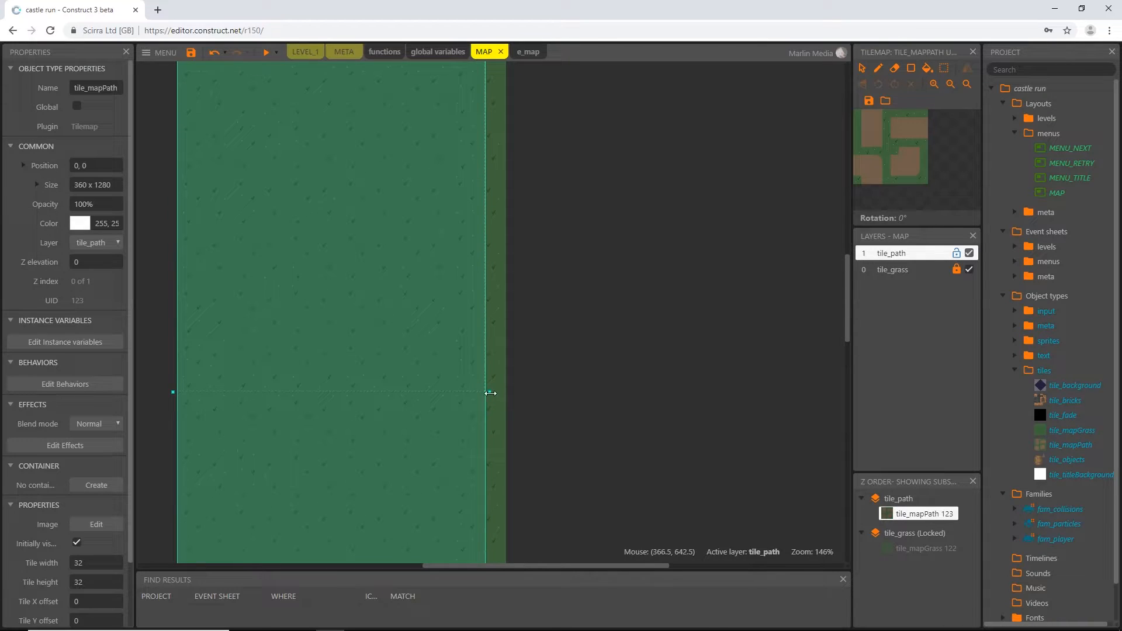
{"action": "left_click_drag", "start_coordinate": [491, 394], "coordinate": [499, 394]}
{"action": "scroll", "coordinate": [516, 383], "scroll_direction": "down", "scroll_amount": 8, "text": "ctrl"}
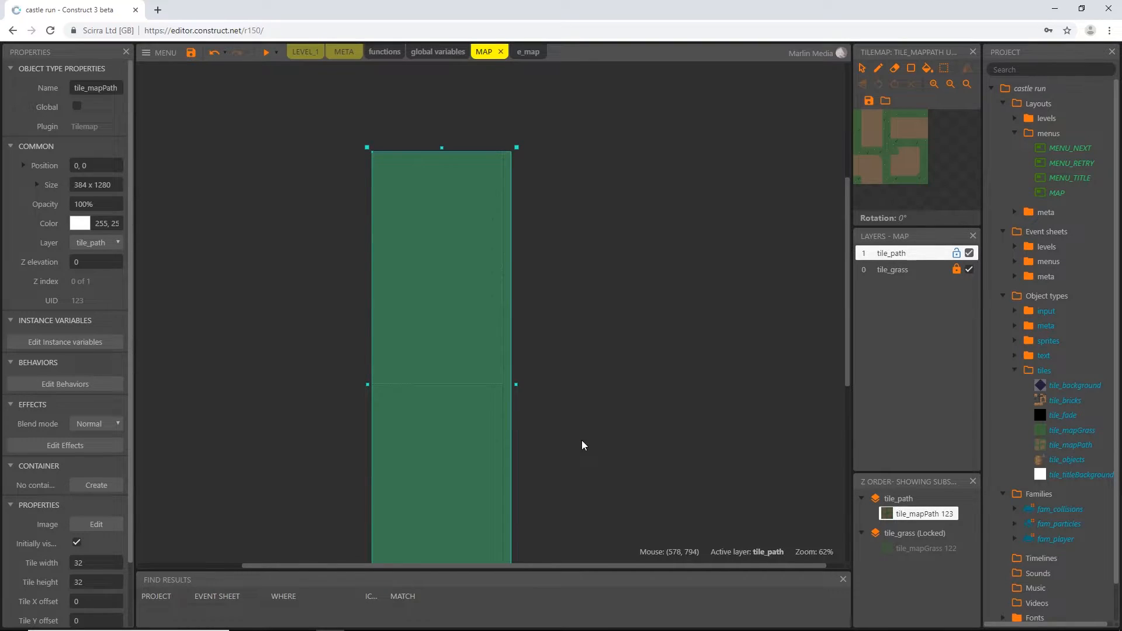
{"action": "scroll", "coordinate": [584, 432], "scroll_direction": "down", "scroll_amount": 2}
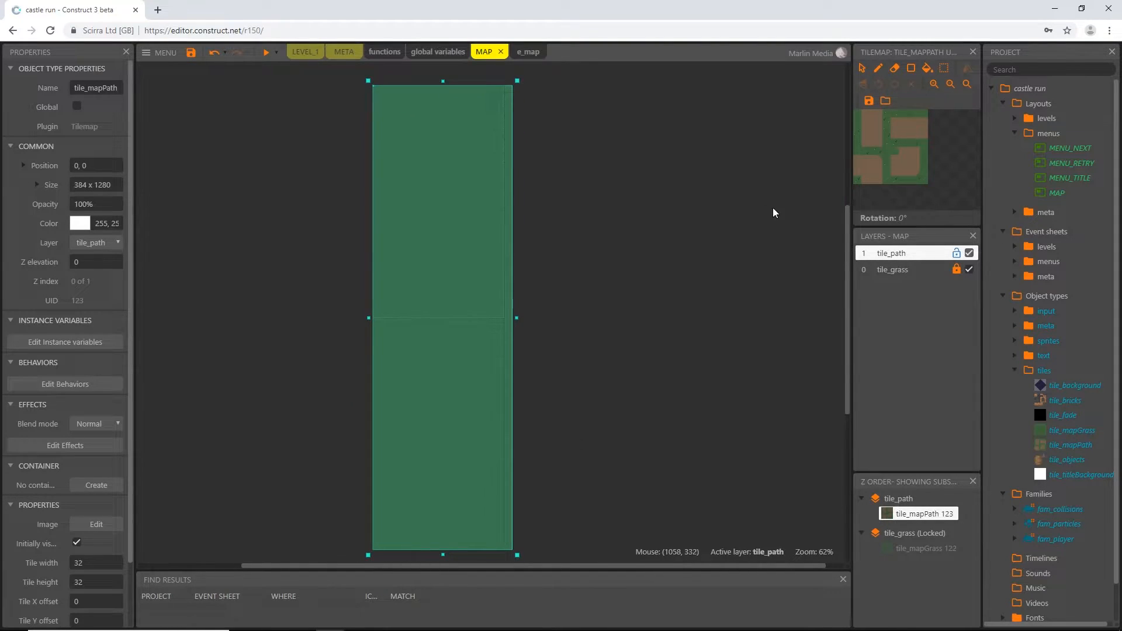
- Select the 2 x 2 block of rounded-corner path tiles as the pencil brush and preview it over the map
{"action": "left_click", "coordinate": [900, 175]}
{"action": "left_click", "coordinate": [921, 172]}
{"action": "left_click", "coordinate": [902, 138]}
{"action": "left_click", "coordinate": [878, 177]}
{"action": "left_click", "coordinate": [878, 156]}
{"action": "left_click_drag", "start_coordinate": [904, 157], "coordinate": [922, 176]}
{"action": "left_click", "coordinate": [899, 119]}
{"action": "left_click", "coordinate": [877, 68]}
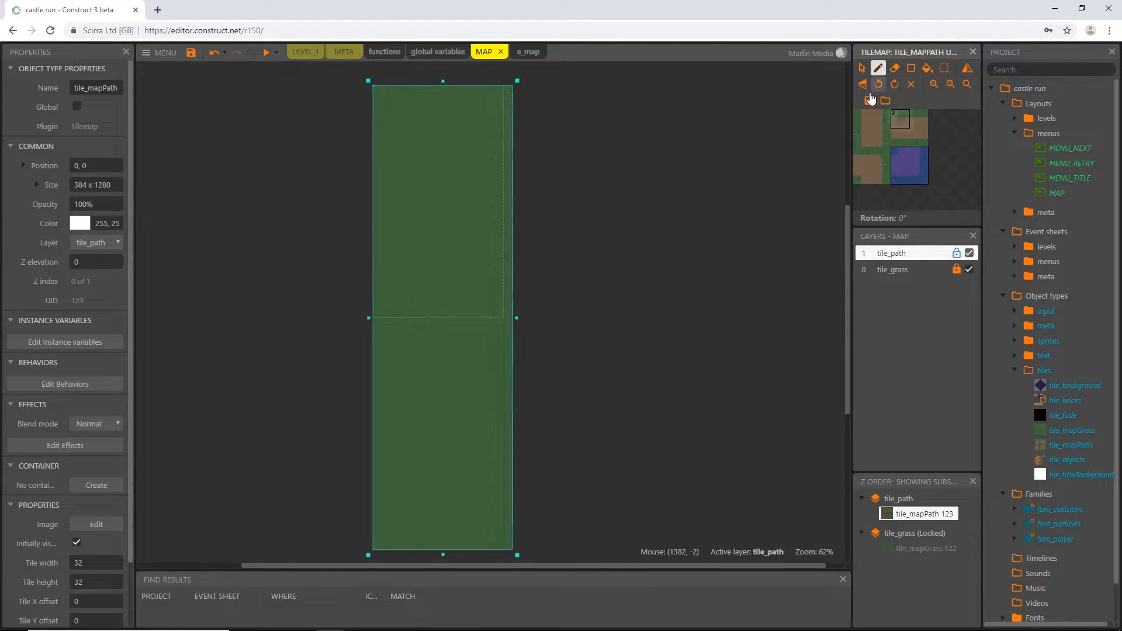
{"action": "scroll", "coordinate": [419, 193], "scroll_direction": "up", "scroll_amount": 5, "text": "ctrl"}
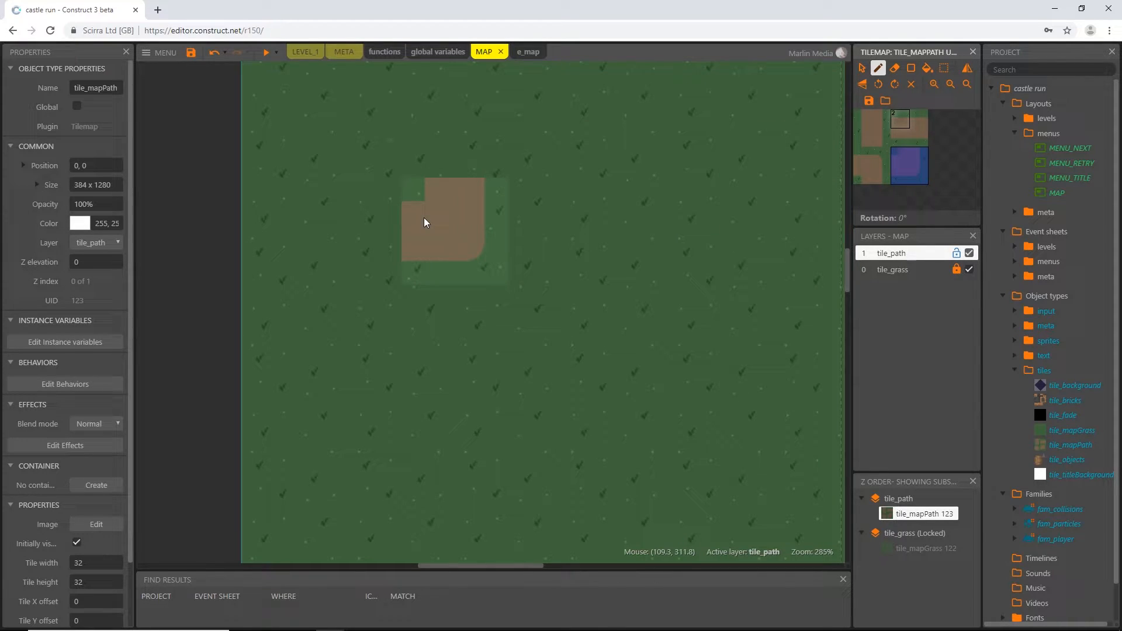
- Try the corner path brush mirrored horizontally and flipped vertically, then reset its orientation and stop drawing
{"action": "left_click", "coordinate": [918, 119]}
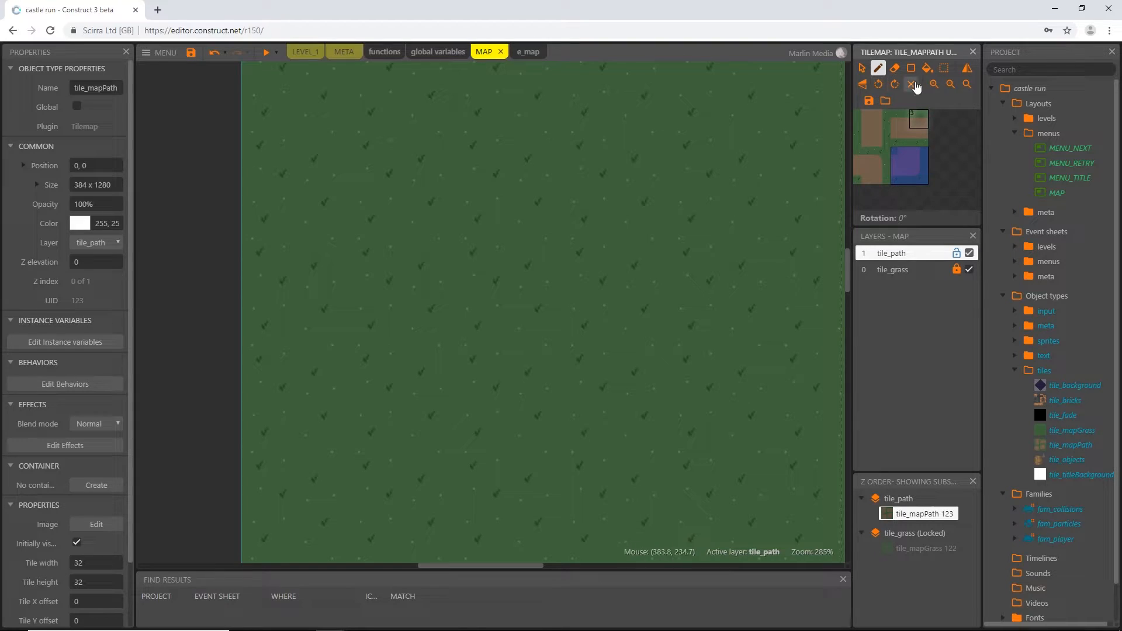
{"action": "left_click", "coordinate": [968, 69]}
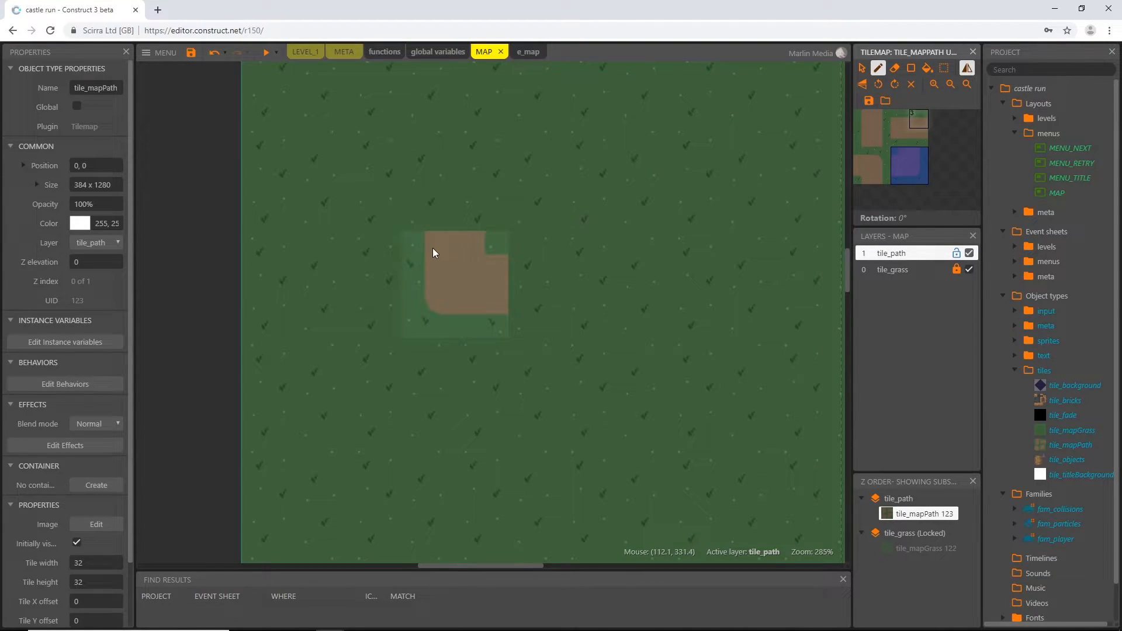
{"action": "left_click", "coordinate": [881, 120]}
{"action": "left_click", "coordinate": [967, 69]}
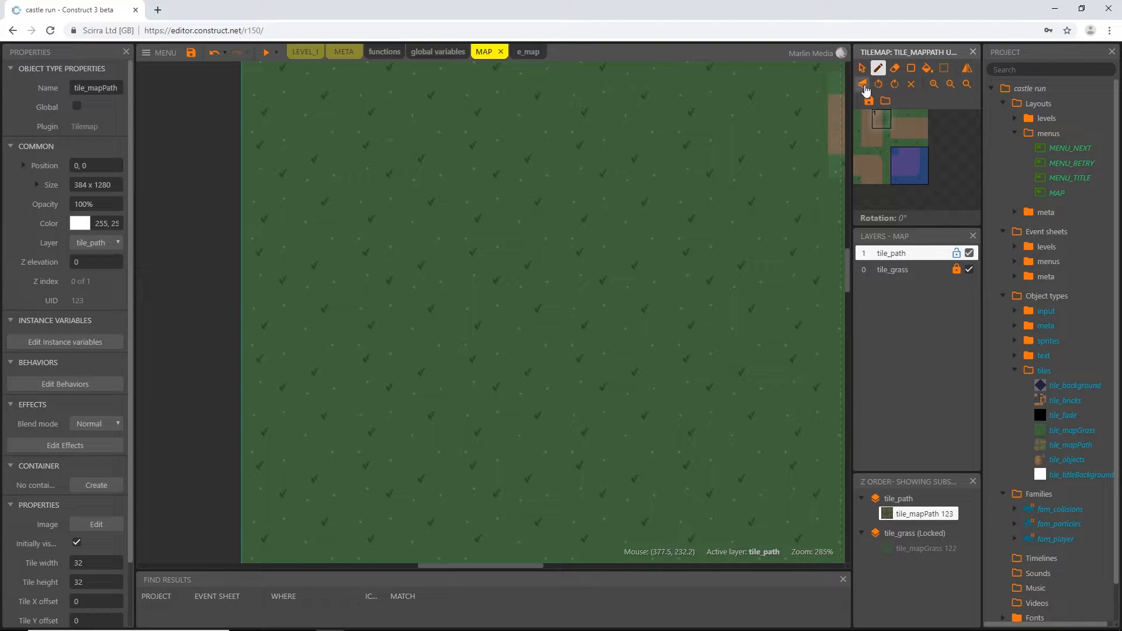
{"action": "left_click", "coordinate": [862, 84]}
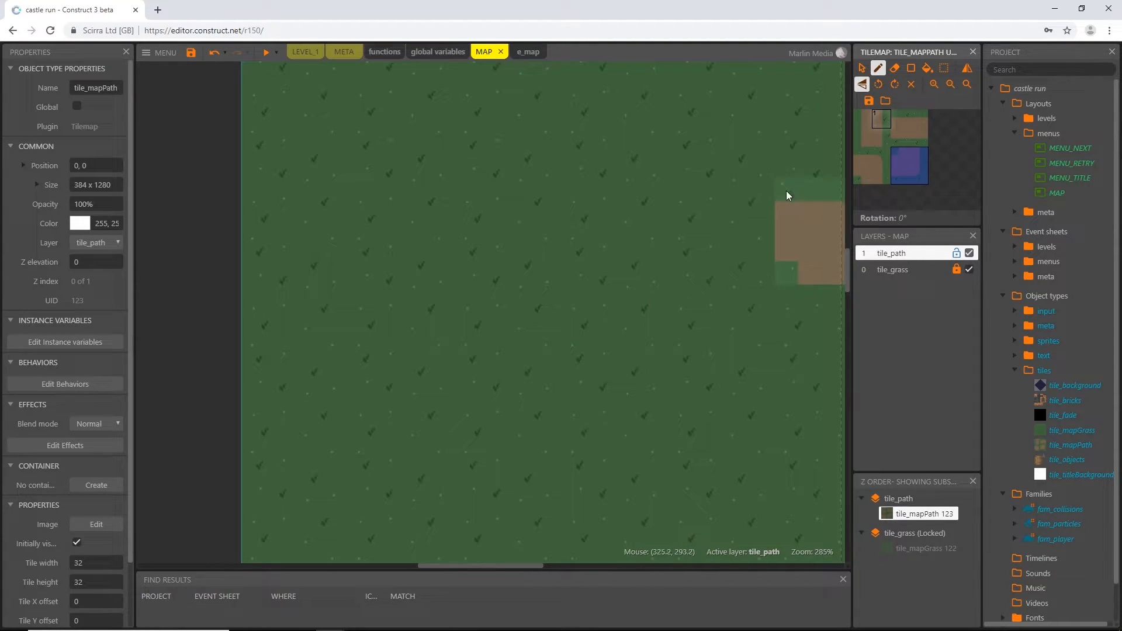
{"action": "left_click", "coordinate": [885, 142]}
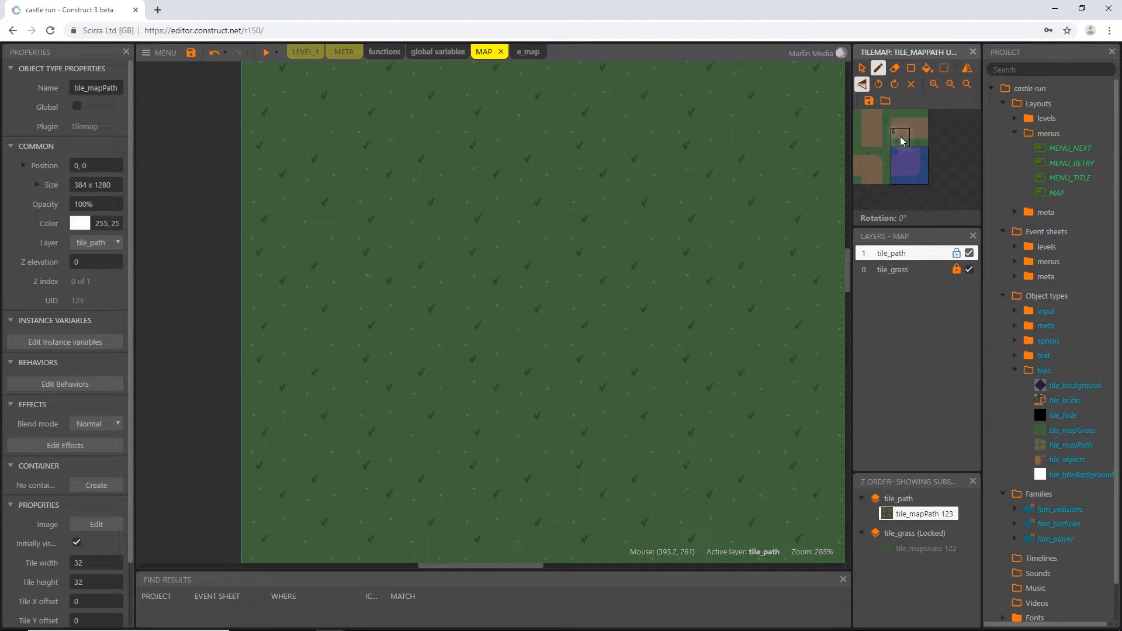
{"action": "left_click", "coordinate": [889, 124]}
{"action": "left_click", "coordinate": [876, 141]}
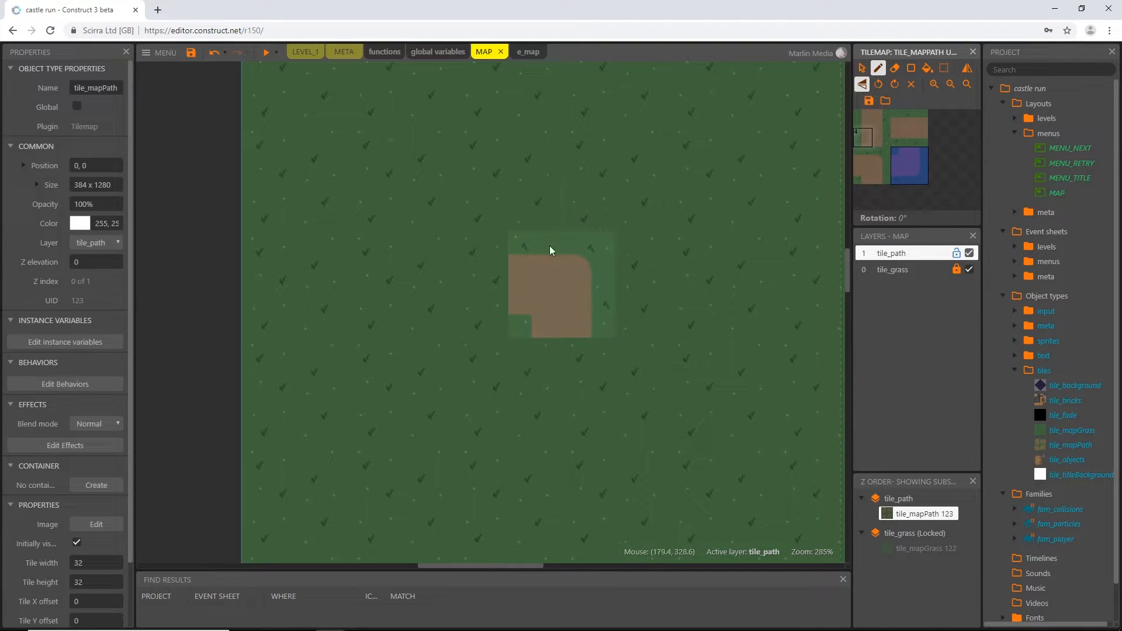
{"action": "left_click", "coordinate": [912, 87]}
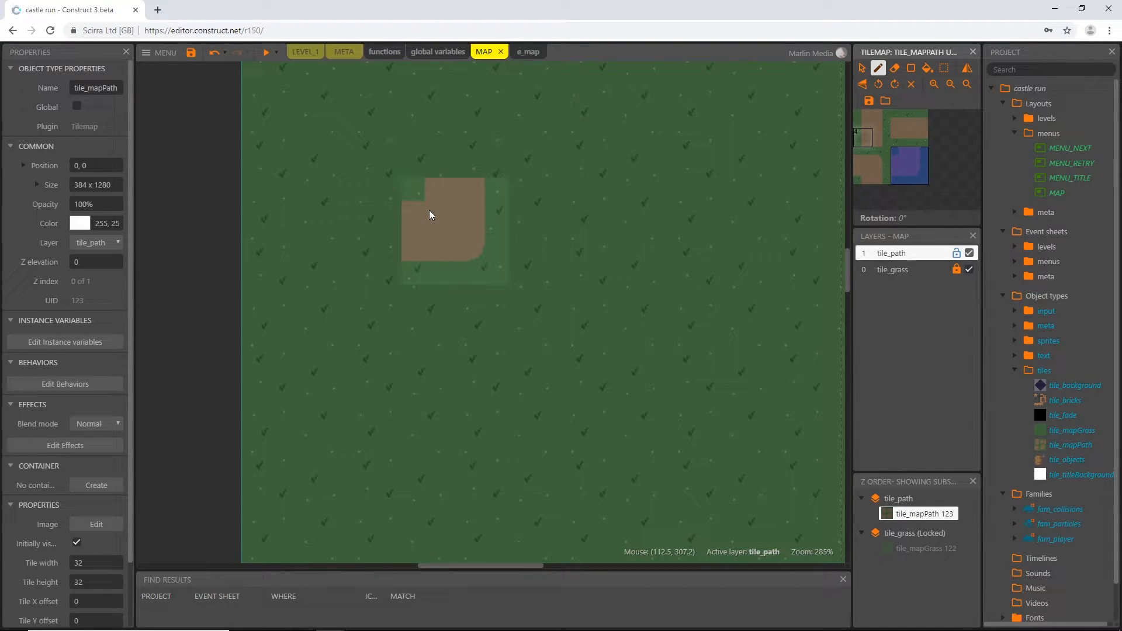
{"action": "scroll", "coordinate": [431, 215], "scroll_direction": "down", "scroll_amount": 10, "text": "ctrl"}
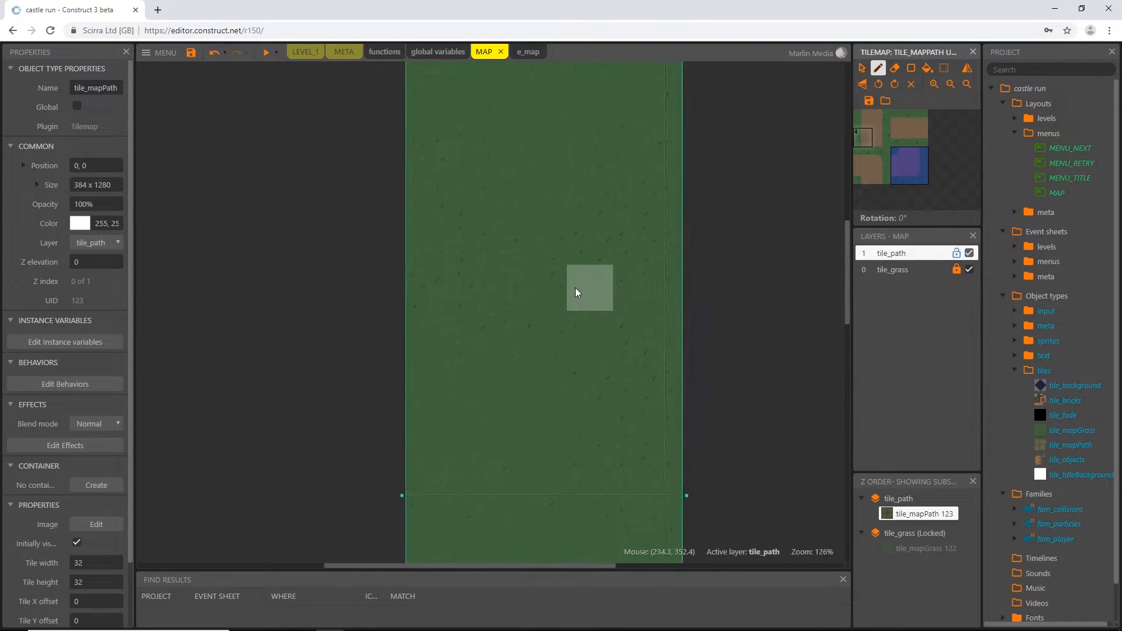
{"action": "left_click", "coordinate": [862, 68]}
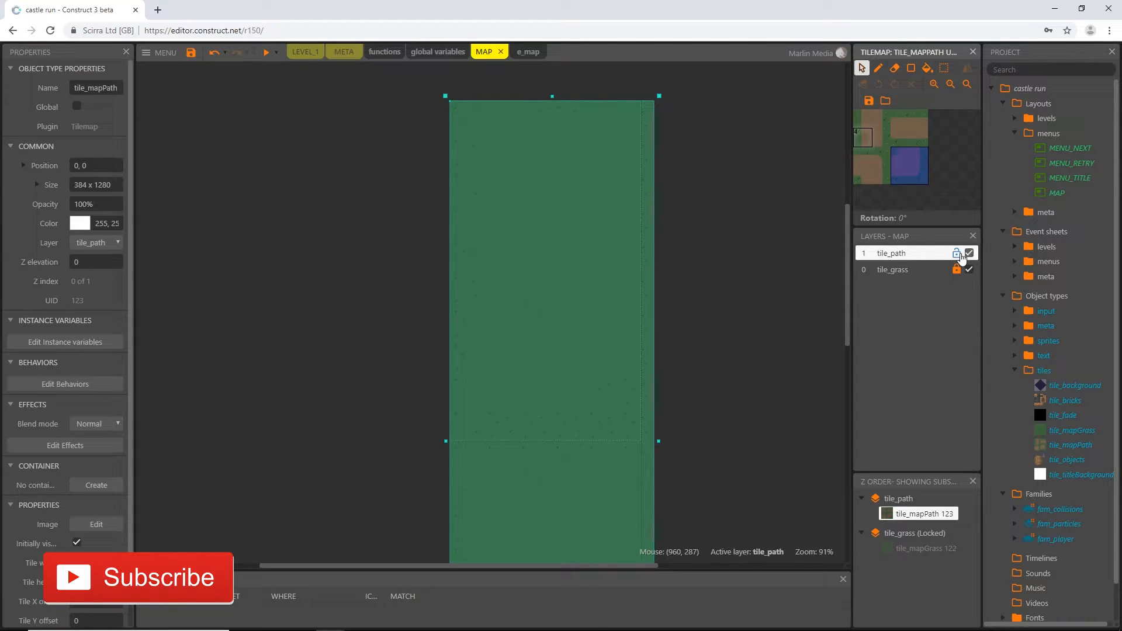
- Lock the tile_path layer and add a new layer at the top named mapLevels
{"action": "left_click", "coordinate": [958, 253]}
{"action": "right_click", "coordinate": [898, 319]}
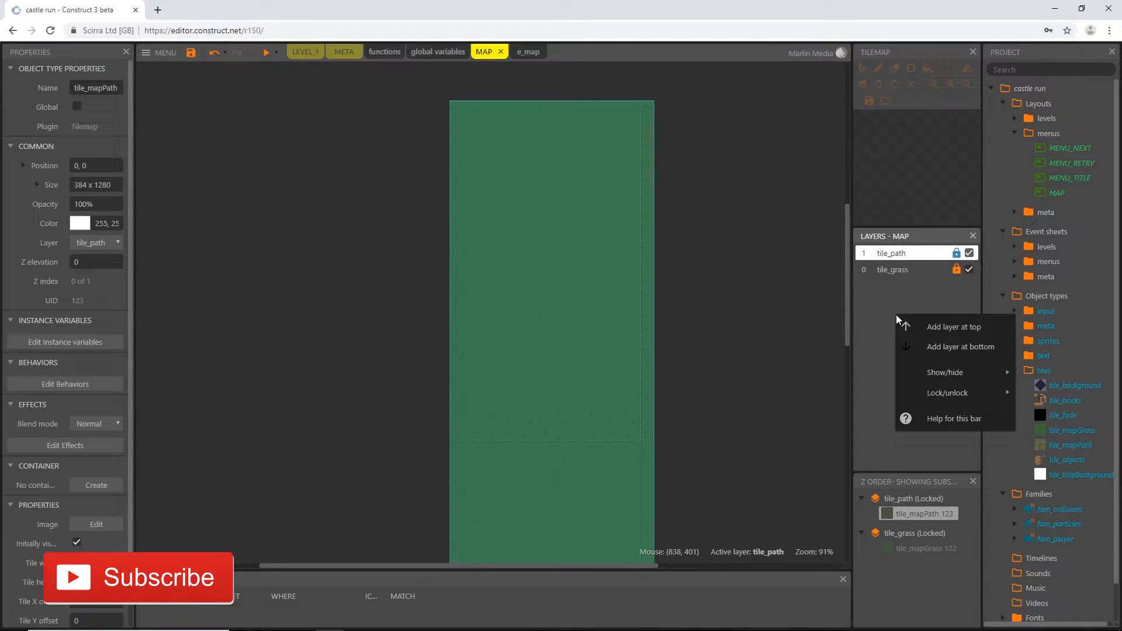
{"action": "left_click", "coordinate": [950, 328]}
{"action": "type", "text": "mapLevels"}
{"action": "key", "text": "Return"}
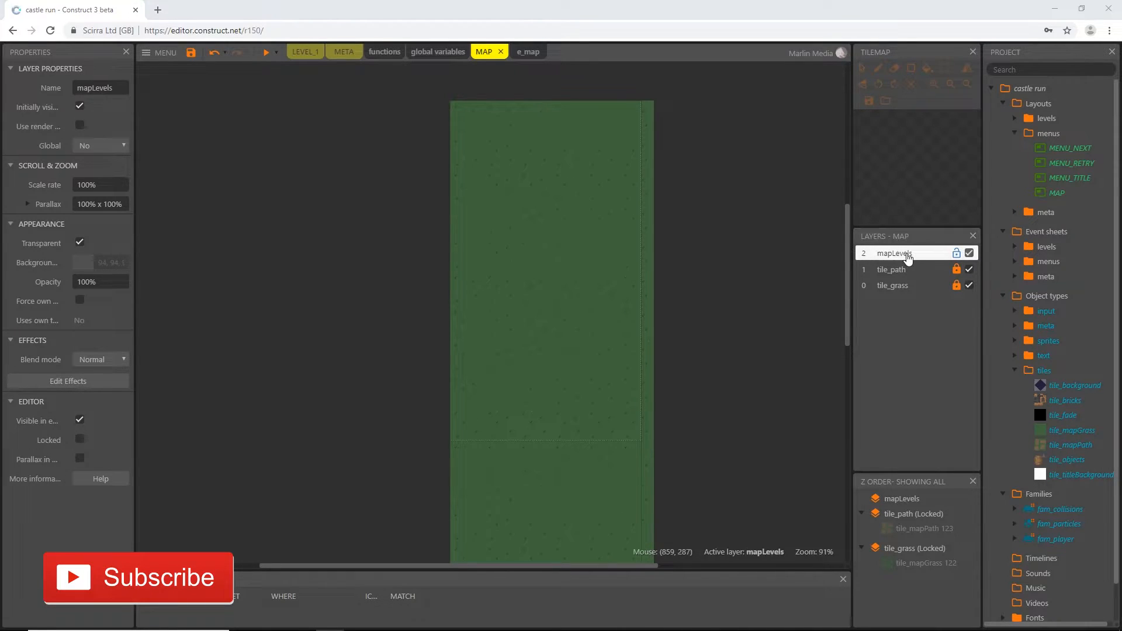
- Insert a new Sprite object on the mapLevels layer of the MAP layout
{"action": "double_click", "coordinate": [377, 247]}
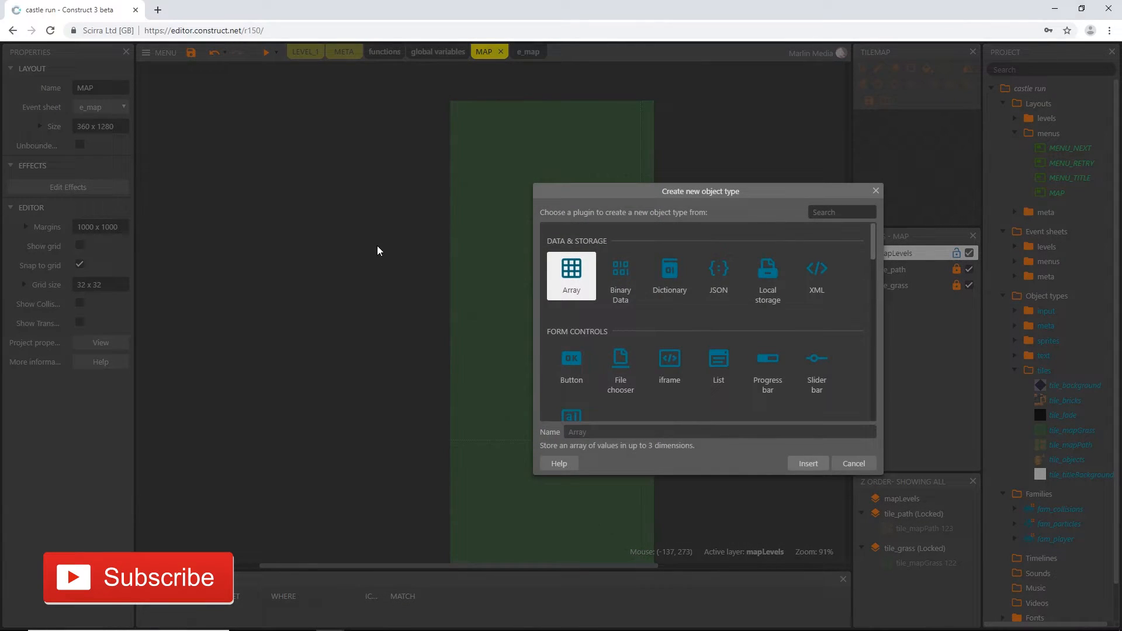
{"action": "scroll", "coordinate": [723, 333], "scroll_direction": "down", "scroll_amount": 4}
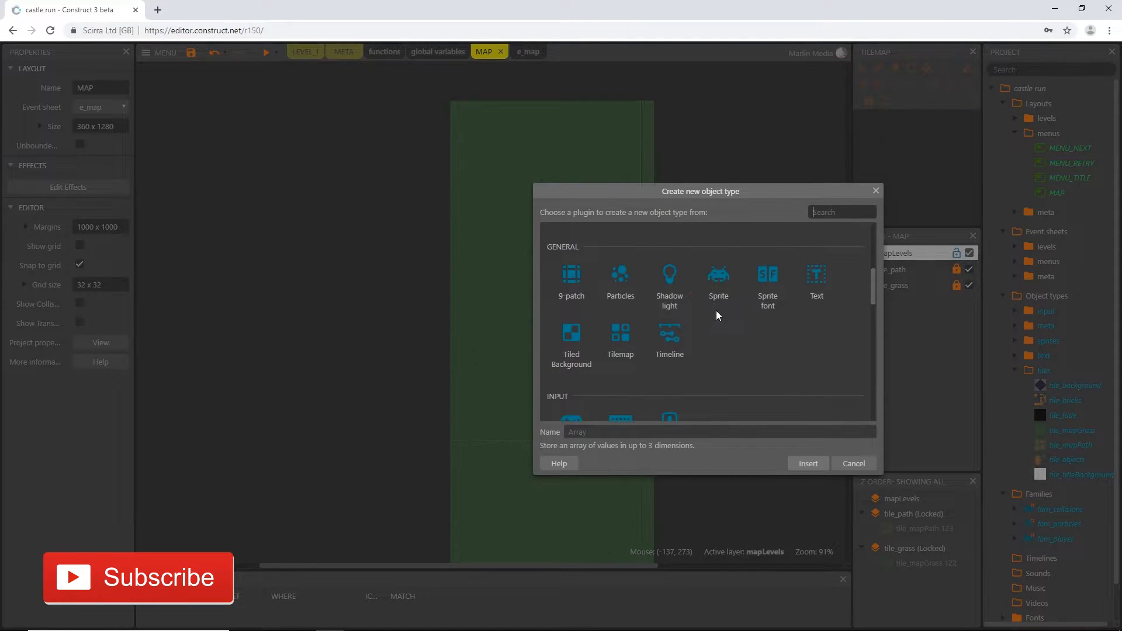
{"action": "double_click", "coordinate": [719, 292]}
{"action": "left_click", "coordinate": [482, 244]}
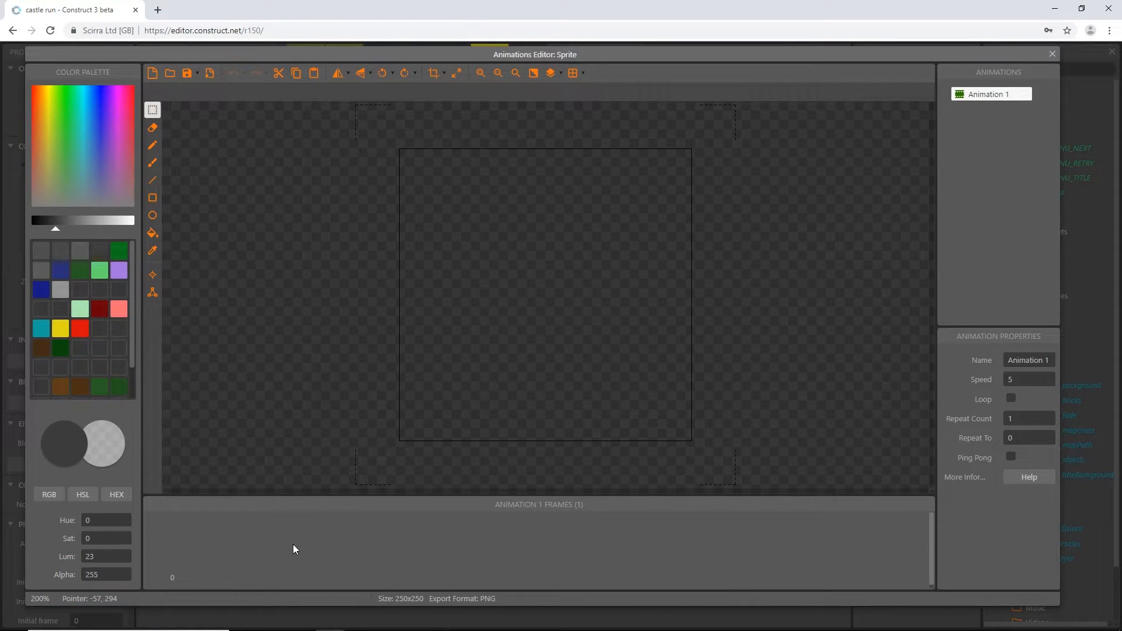
- Import castles0 through castles5 from the castle tutorial animations folder as frames of the sprite's Animation 1
{"action": "right_click", "coordinate": [244, 536]}
{"action": "mouse_move", "coordinate": [327, 508]}
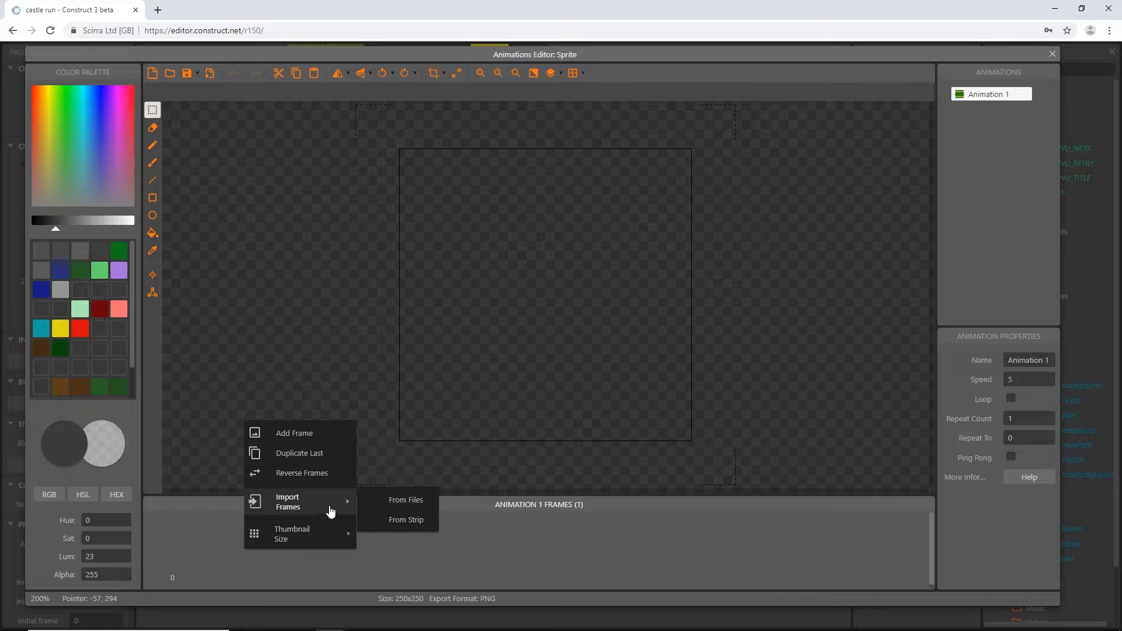
{"action": "left_click", "coordinate": [406, 500]}
{"action": "left_click", "coordinate": [307, 33]}
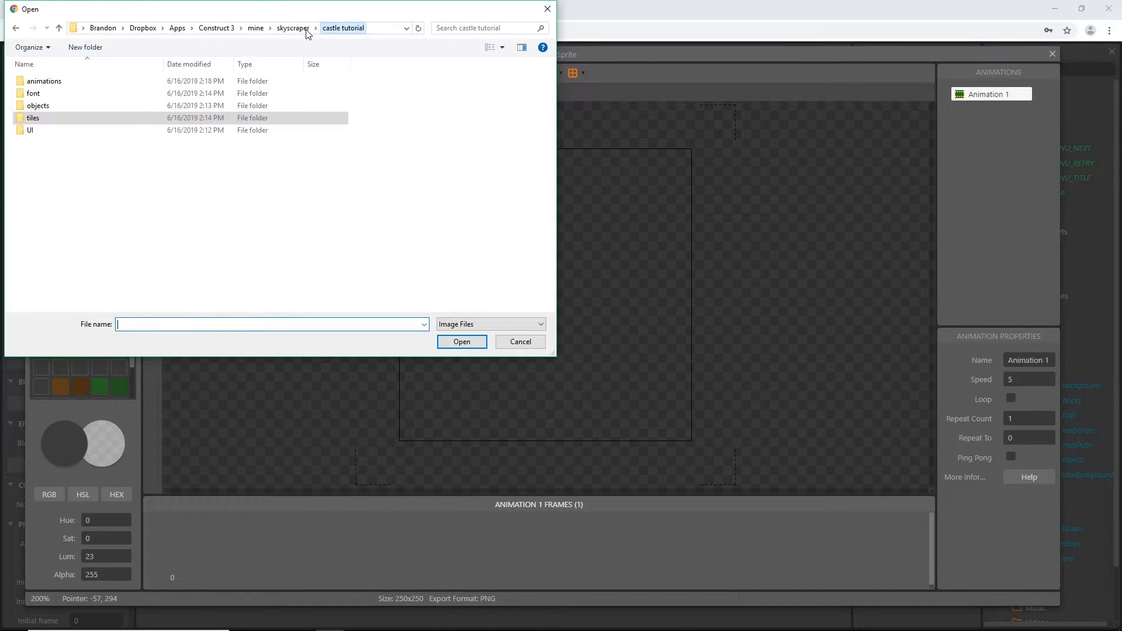
{"action": "double_click", "coordinate": [39, 82]}
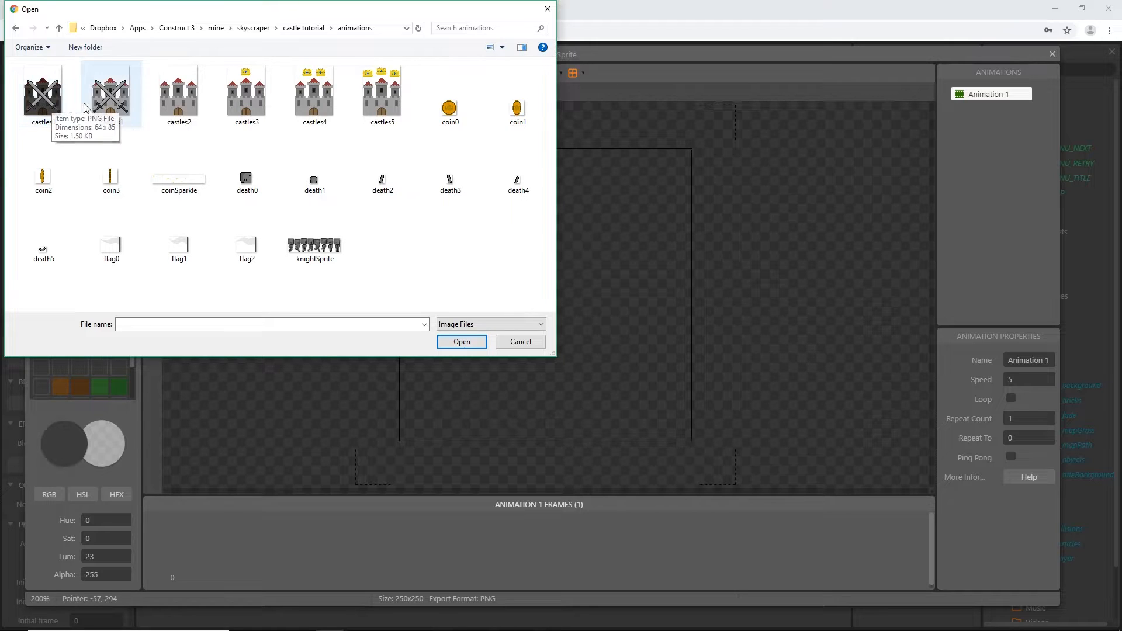
{"action": "left_click", "coordinate": [389, 108]}
{"action": "left_click", "coordinate": [43, 93], "text": "shift"}
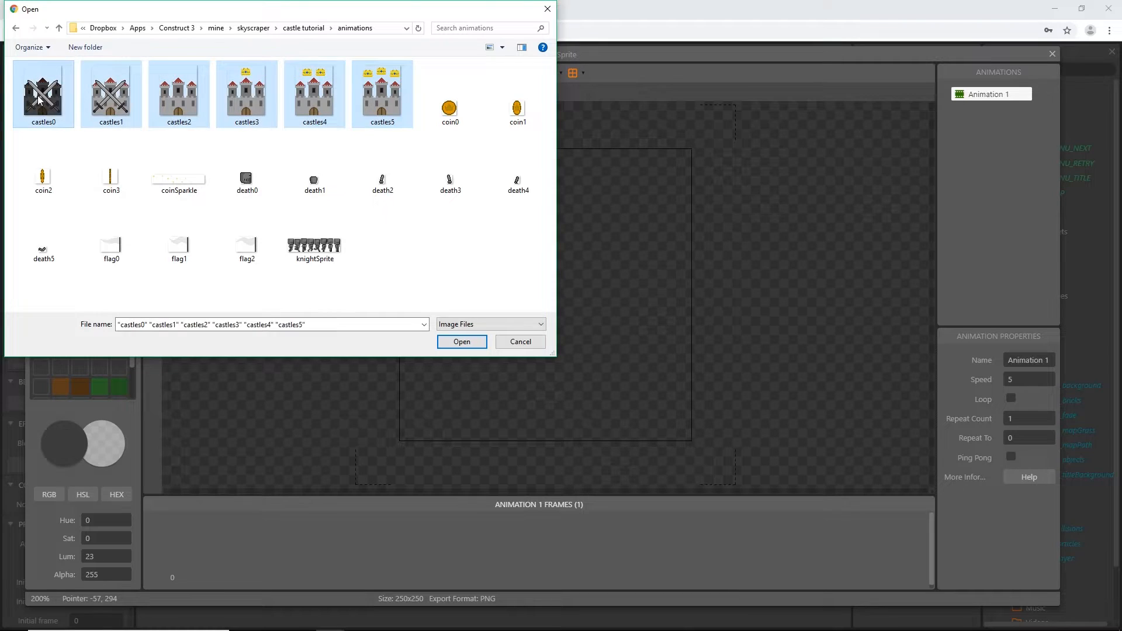
{"action": "left_click", "coordinate": [473, 346]}
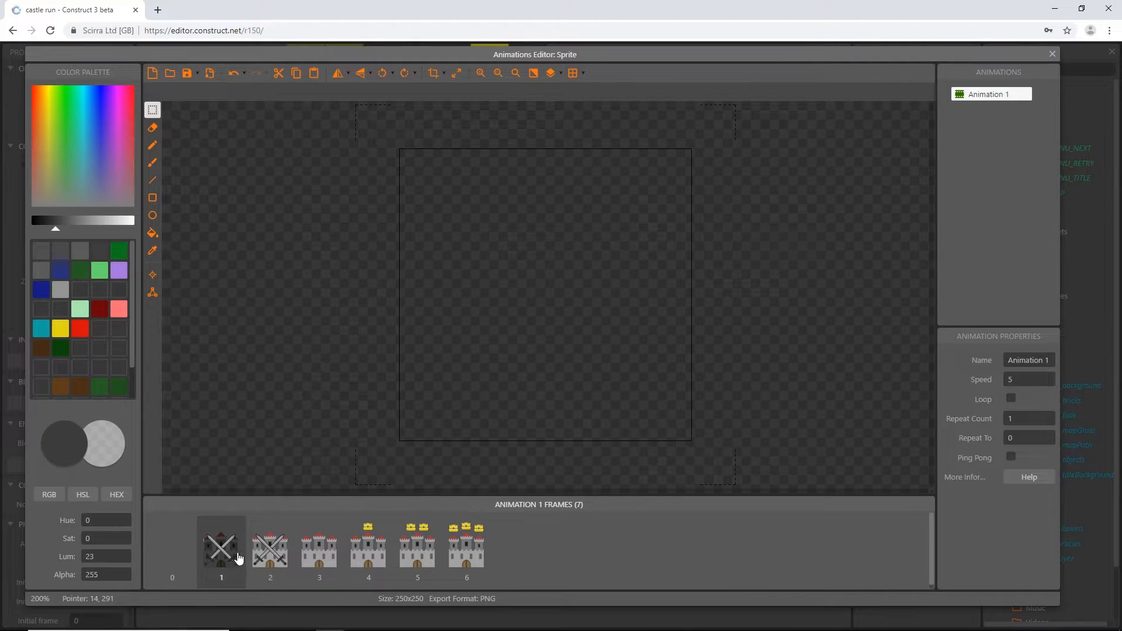
- Delete the blank first frame and the light castle frame with crossed swords from Animation 1
{"action": "right_click", "coordinate": [170, 554]}
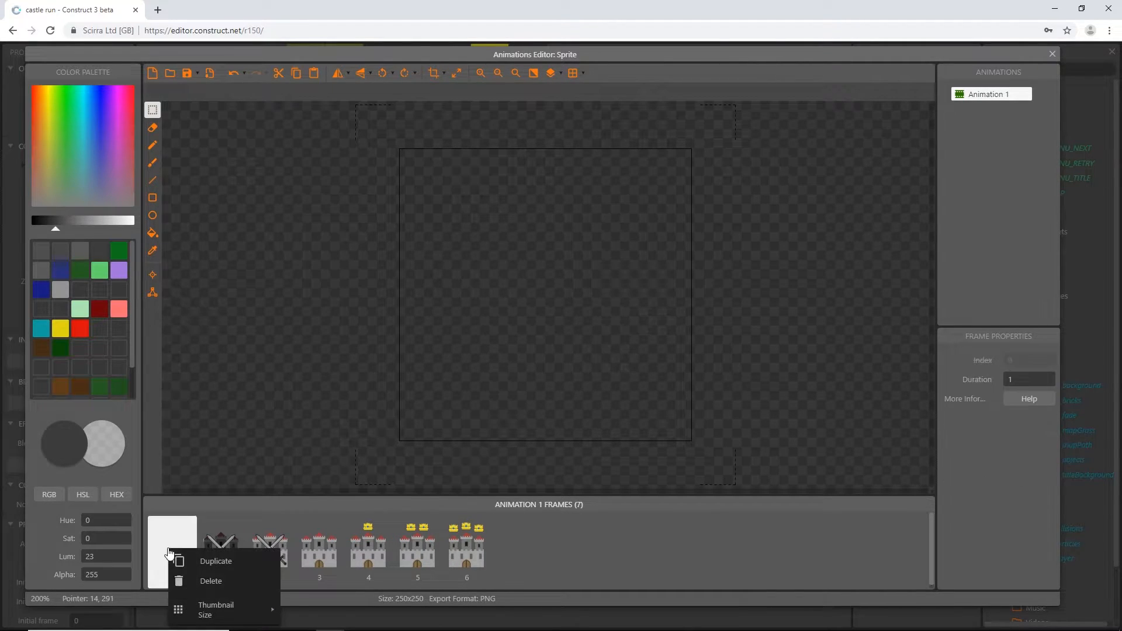
{"action": "left_click", "coordinate": [203, 582]}
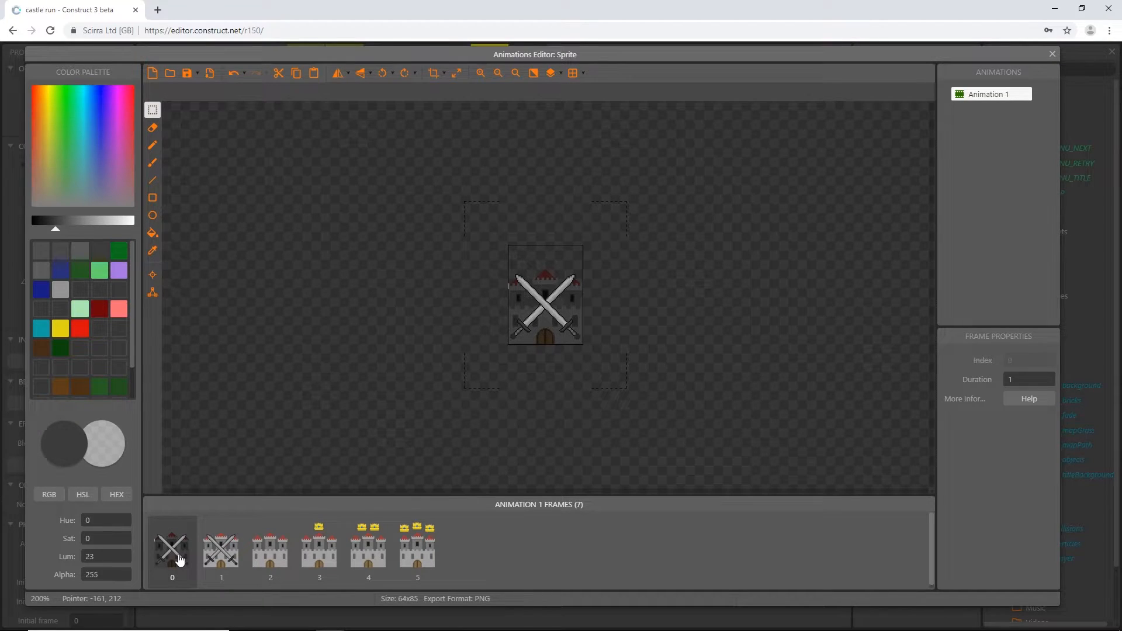
{"action": "left_click", "coordinate": [219, 556]}
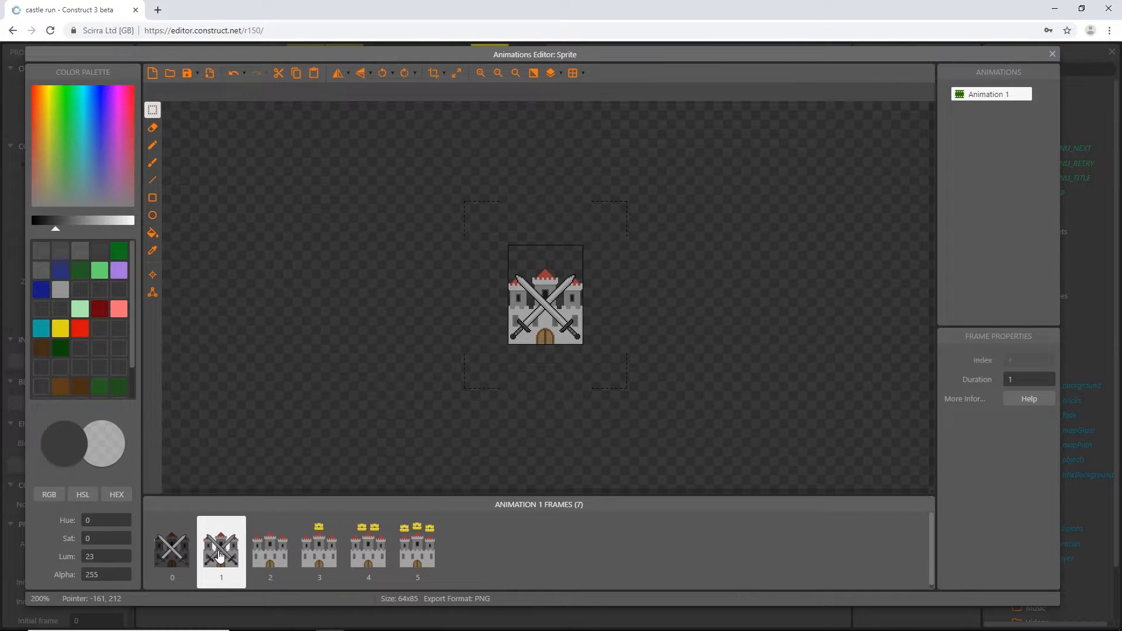
{"action": "right_click", "coordinate": [220, 555]}
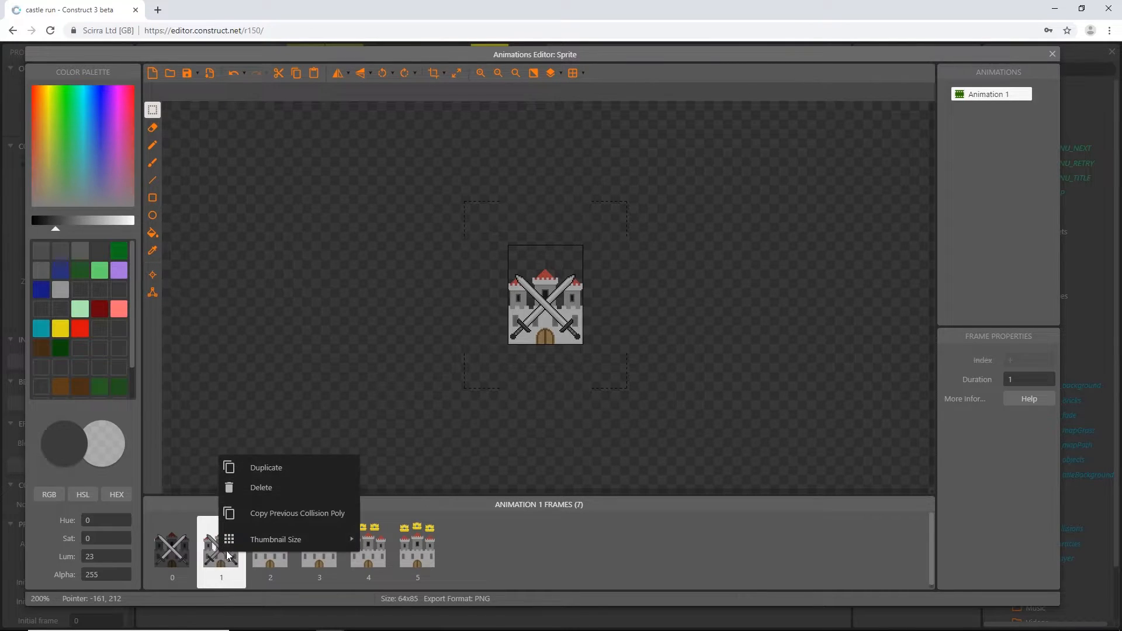
{"action": "left_click", "coordinate": [261, 486]}
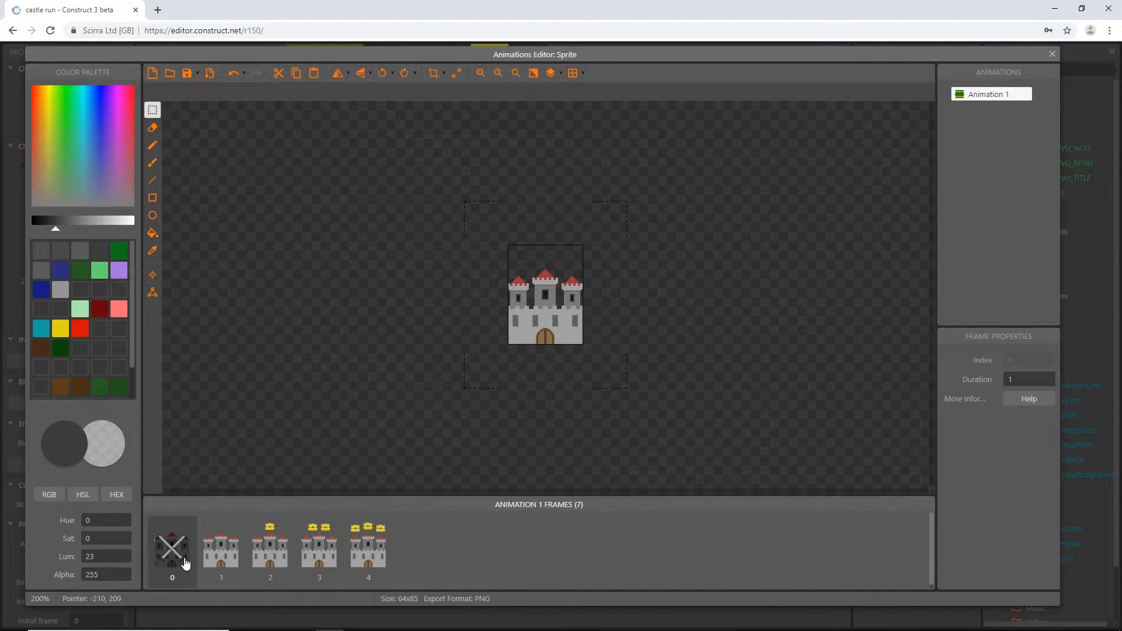
- Review castle frames 0 to 4 of Animation 1 one after another
{"action": "left_click", "coordinate": [185, 563]}
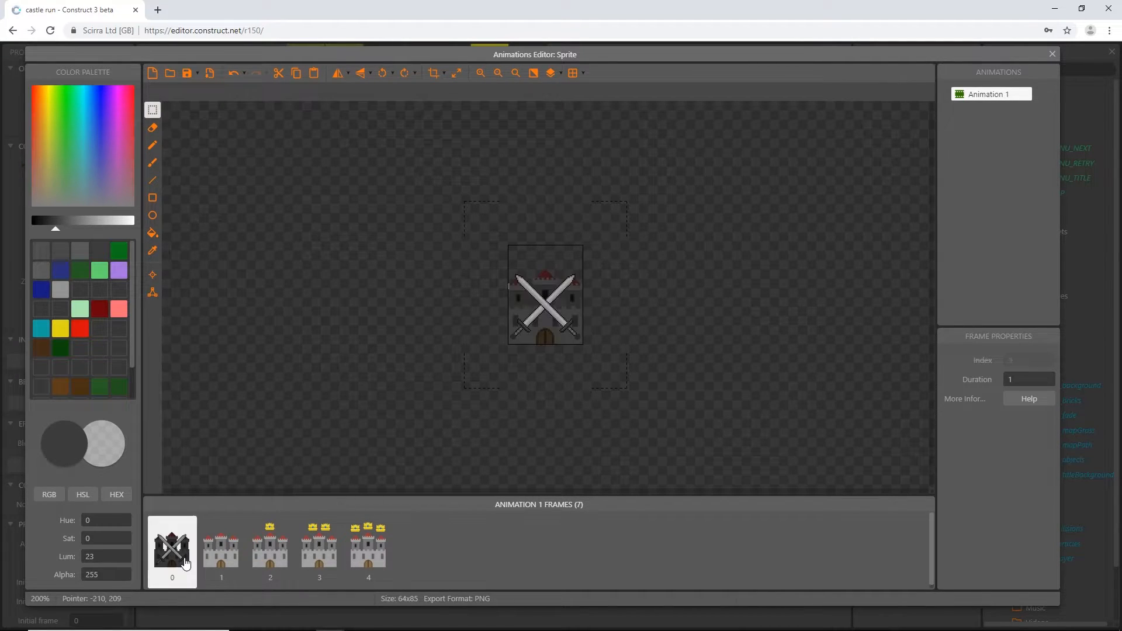
{"action": "left_click", "coordinate": [231, 564]}
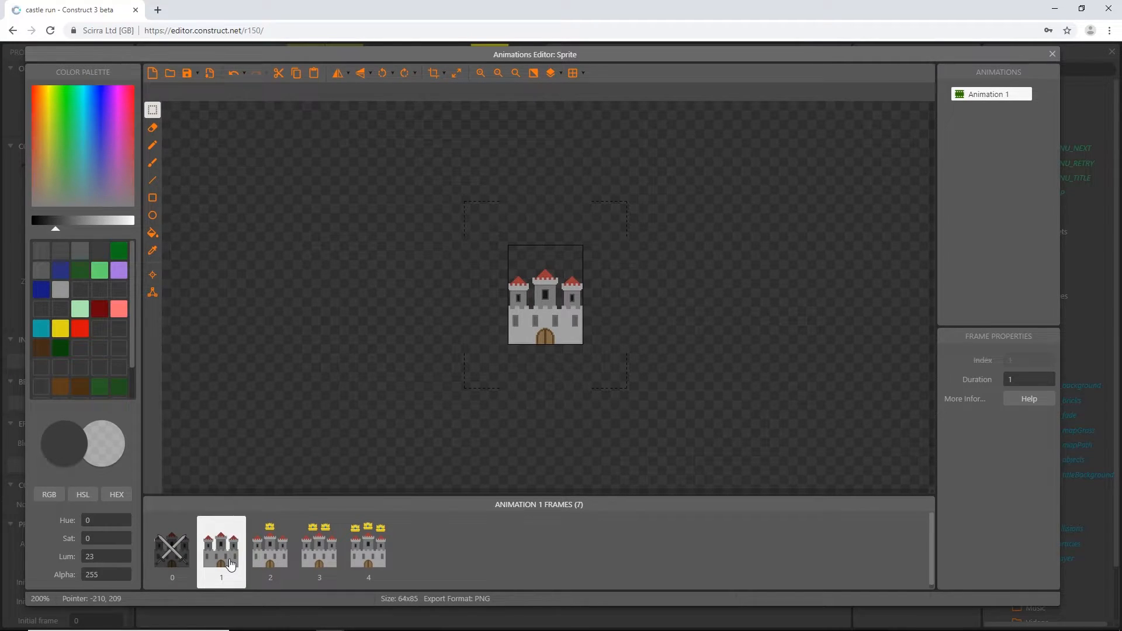
{"action": "left_click", "coordinate": [278, 563]}
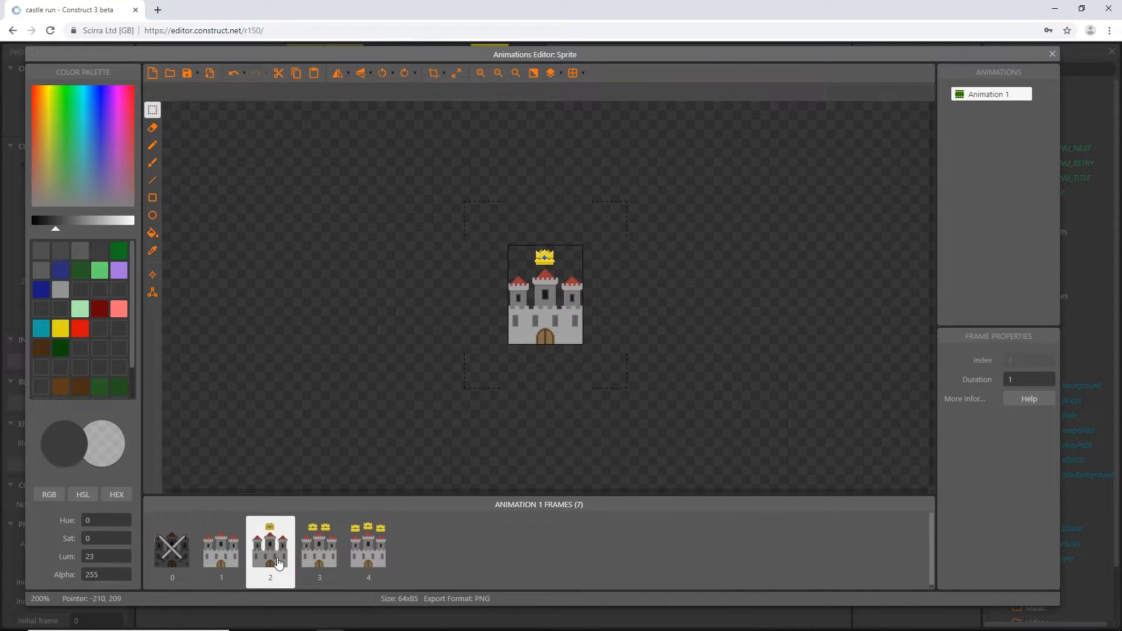
{"action": "left_click", "coordinate": [339, 564]}
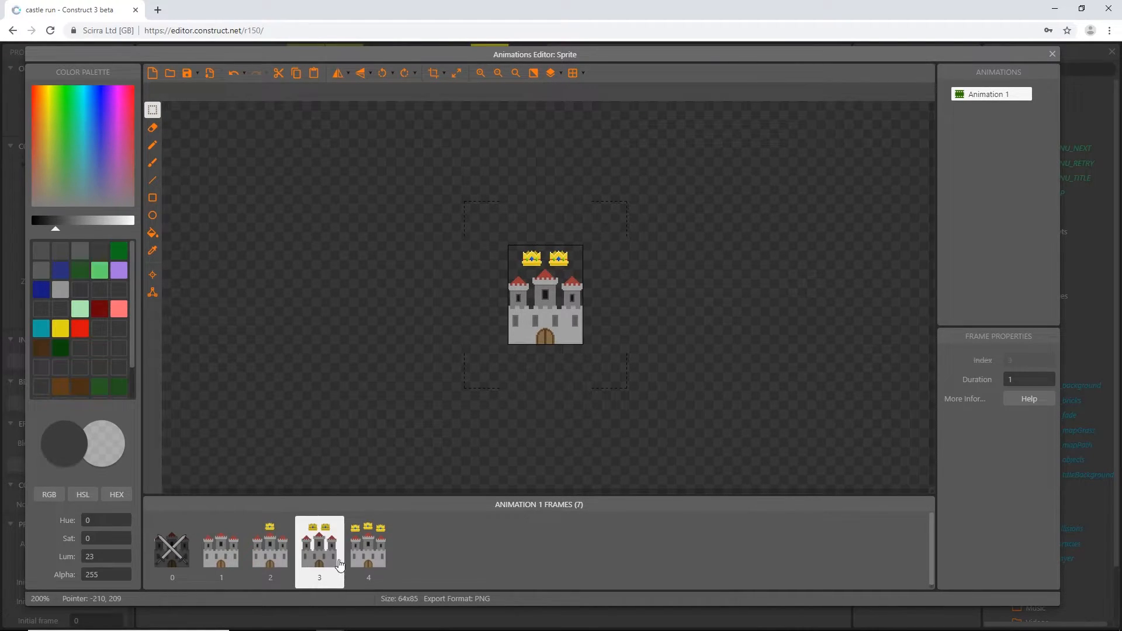
{"action": "left_click", "coordinate": [366, 568]}
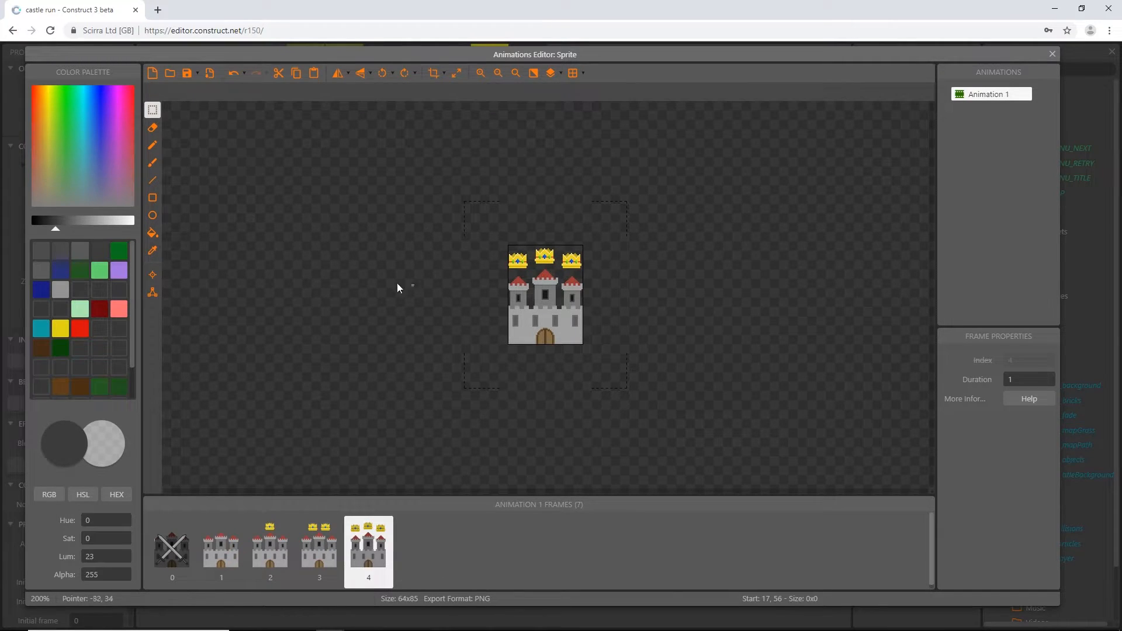
- Check the castle frames' origin point and compare frame 0's tower edge with frame 1
{"action": "left_click", "coordinate": [151, 275]}
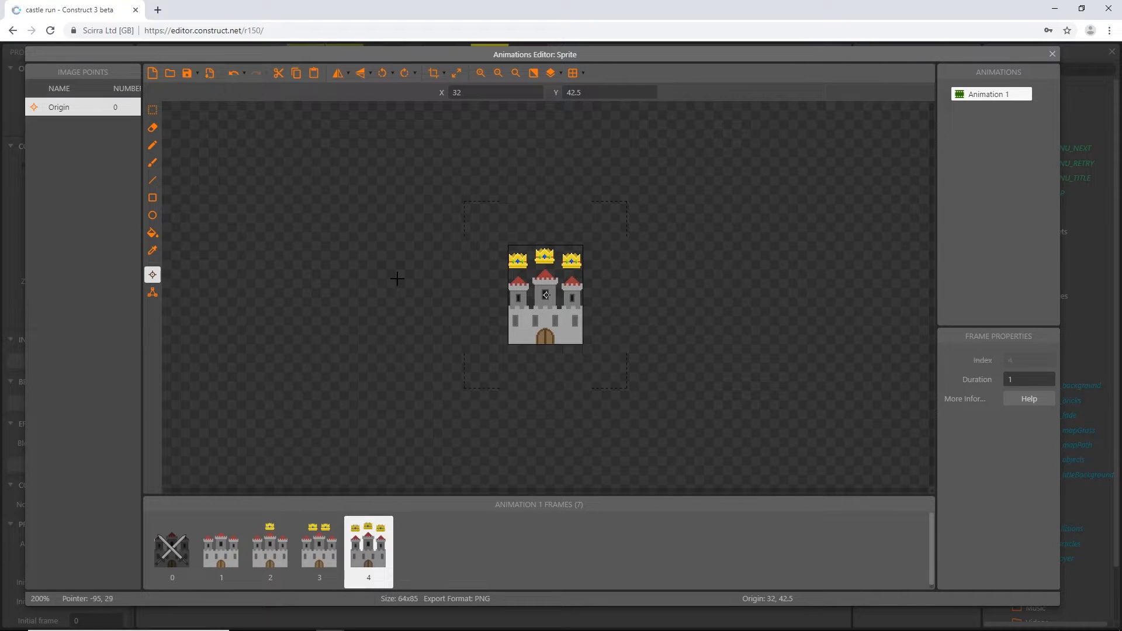
{"action": "key", "text": "KP_1"}
{"action": "left_click", "coordinate": [175, 560]}
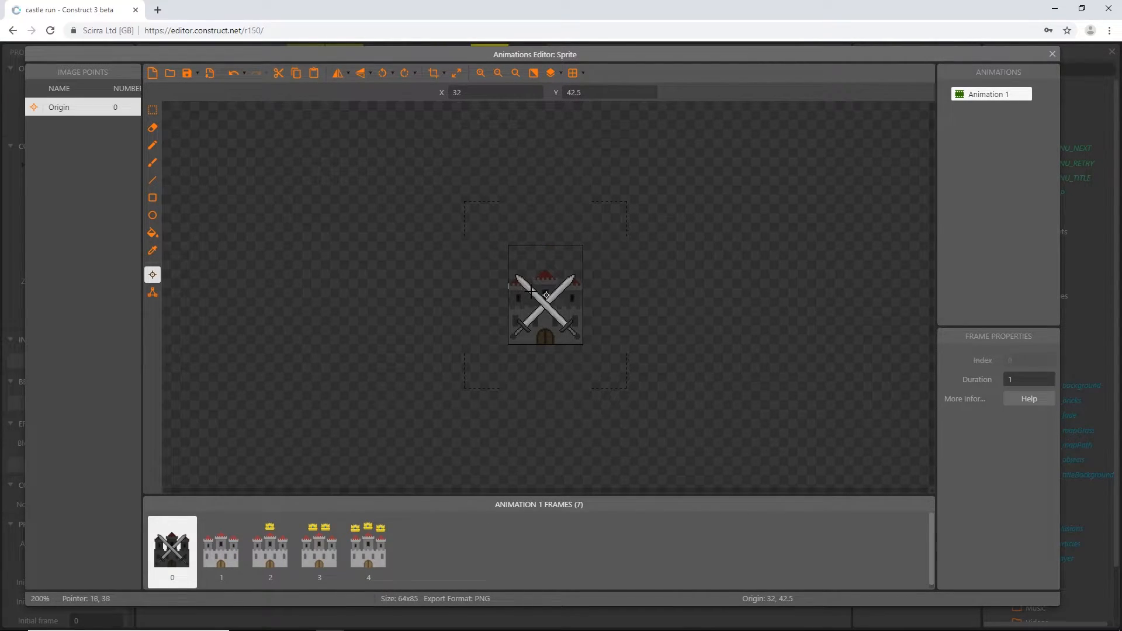
{"action": "scroll", "coordinate": [531, 291], "scroll_direction": "up", "scroll_amount": 5}
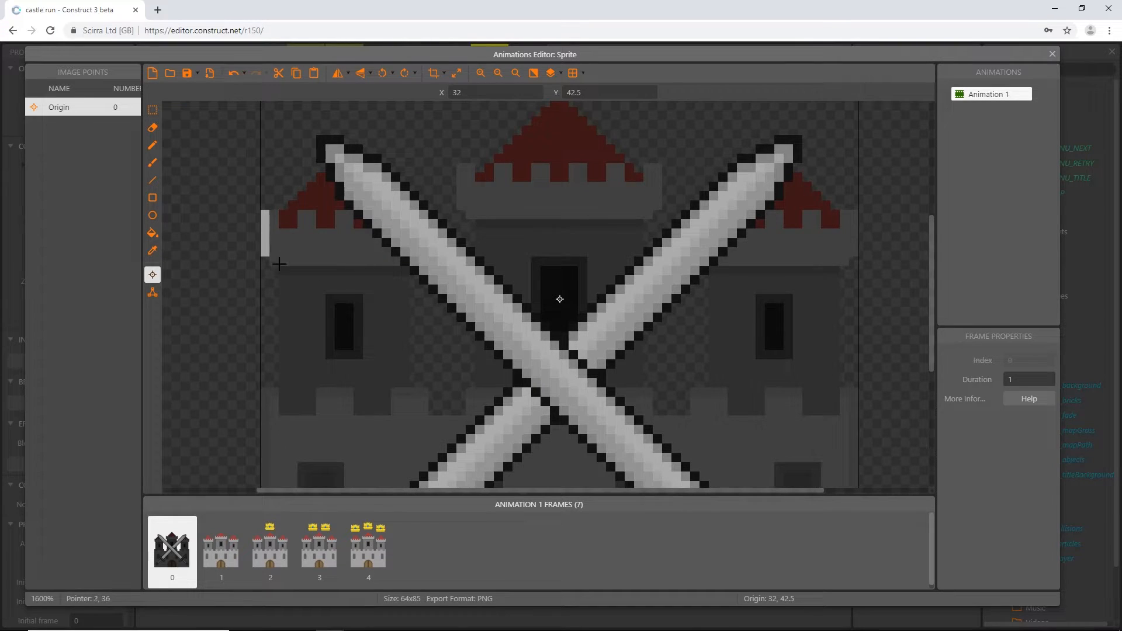
{"action": "left_click", "coordinate": [220, 556]}
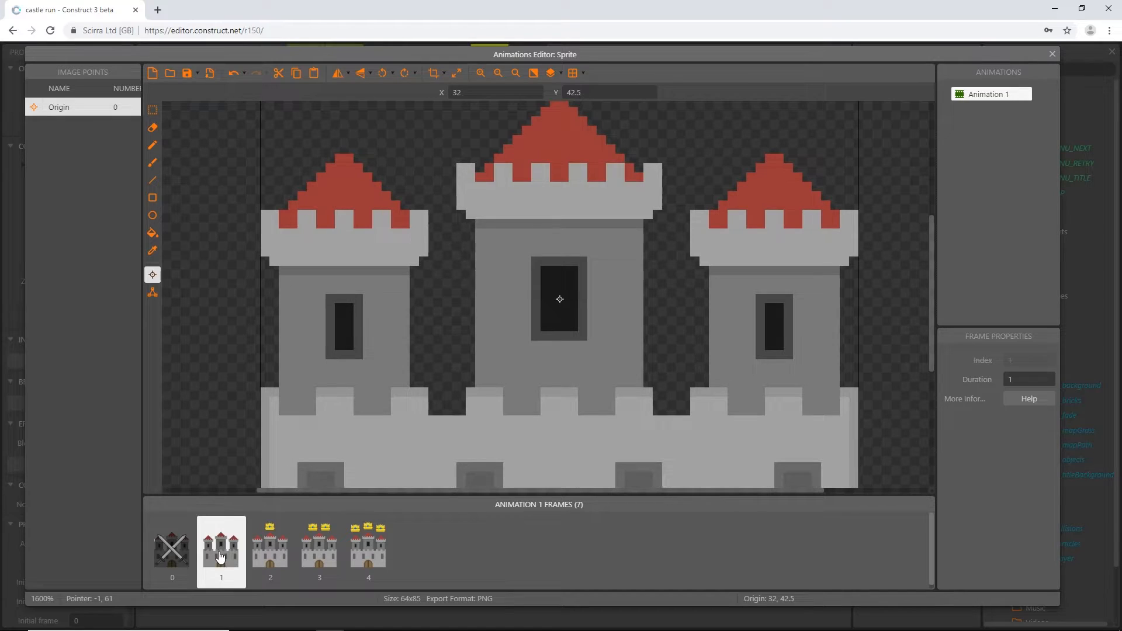
{"action": "left_click", "coordinate": [178, 557]}
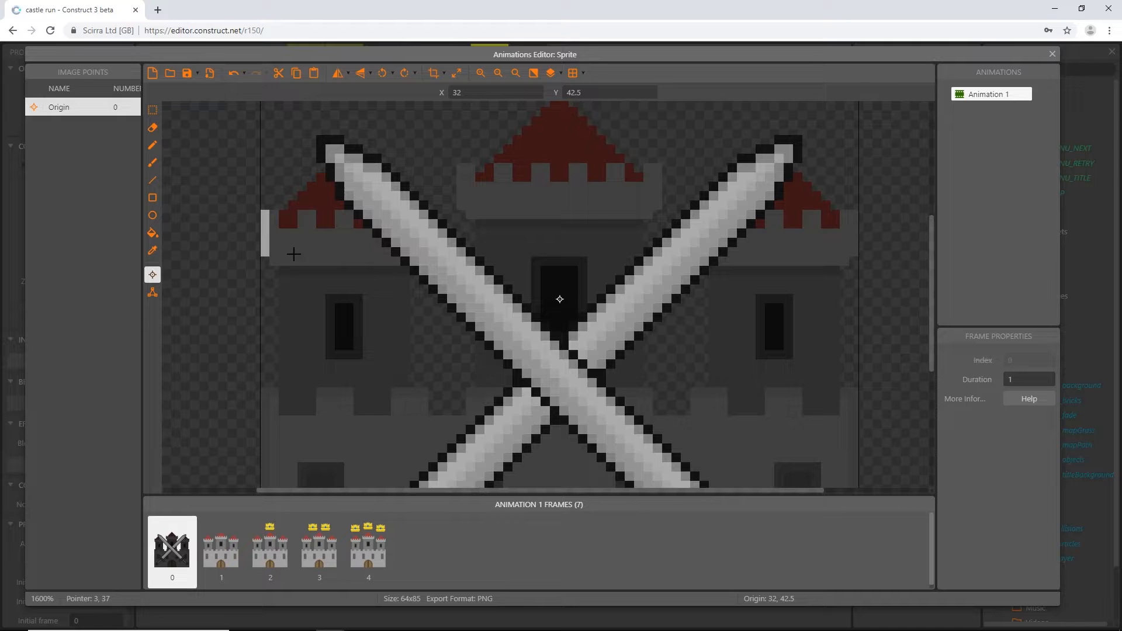
- Fill the stray light strip at frame 0's outer tower edge with the sampled dark grey wall colour and close the Animations Editor
{"action": "key", "text": "i"}
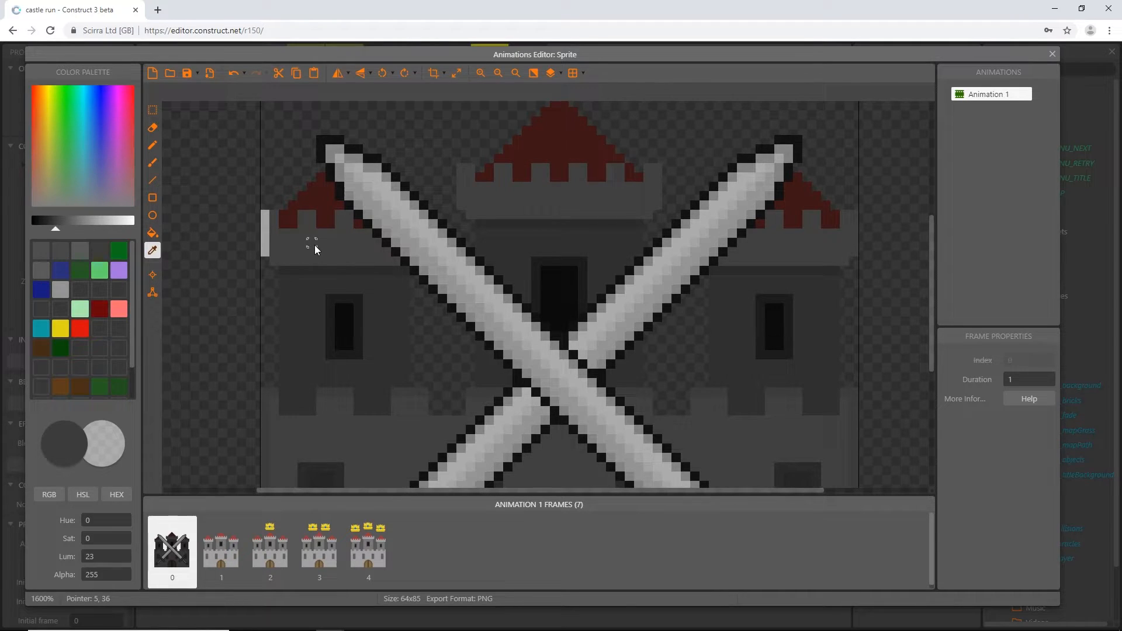
{"action": "left_click", "coordinate": [283, 249]}
{"action": "left_click", "coordinate": [152, 232]}
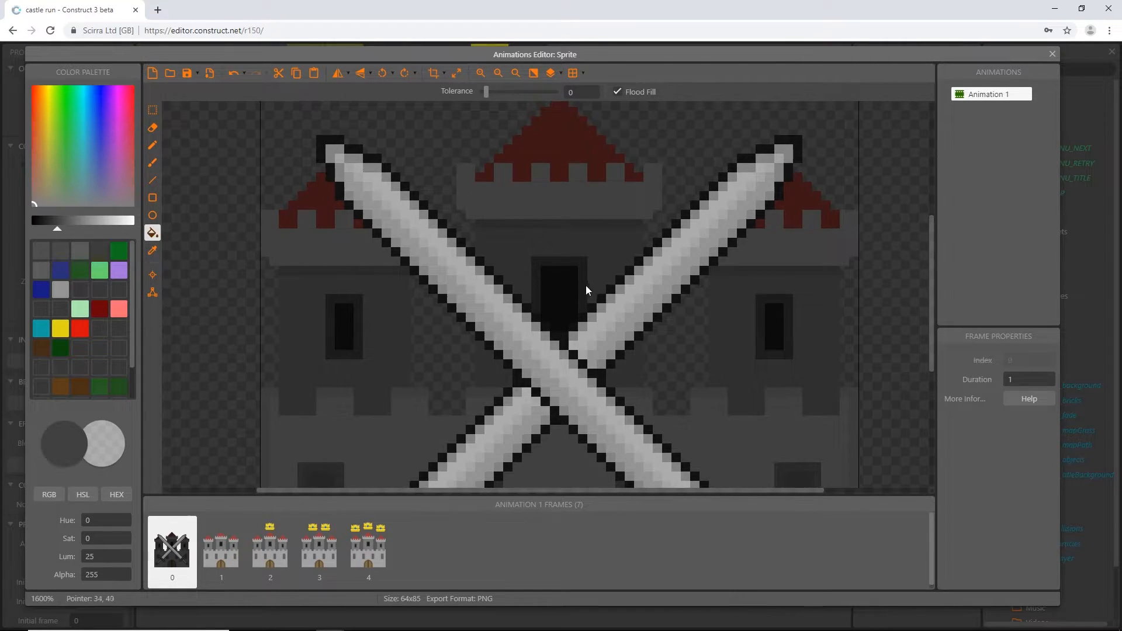
{"action": "scroll", "coordinate": [566, 318], "scroll_direction": "down", "scroll_amount": 3, "text": "ctrl"}
{"action": "scroll", "coordinate": [573, 317], "scroll_direction": "up", "scroll_amount": 1, "text": "ctrl"}
{"action": "scroll", "coordinate": [576, 314], "scroll_direction": "up", "scroll_amount": 1, "text": "ctrl"}
{"action": "scroll", "coordinate": [575, 314], "scroll_direction": "down", "scroll_amount": 1, "text": "ctrl"}
{"action": "left_click", "coordinate": [1053, 54]}
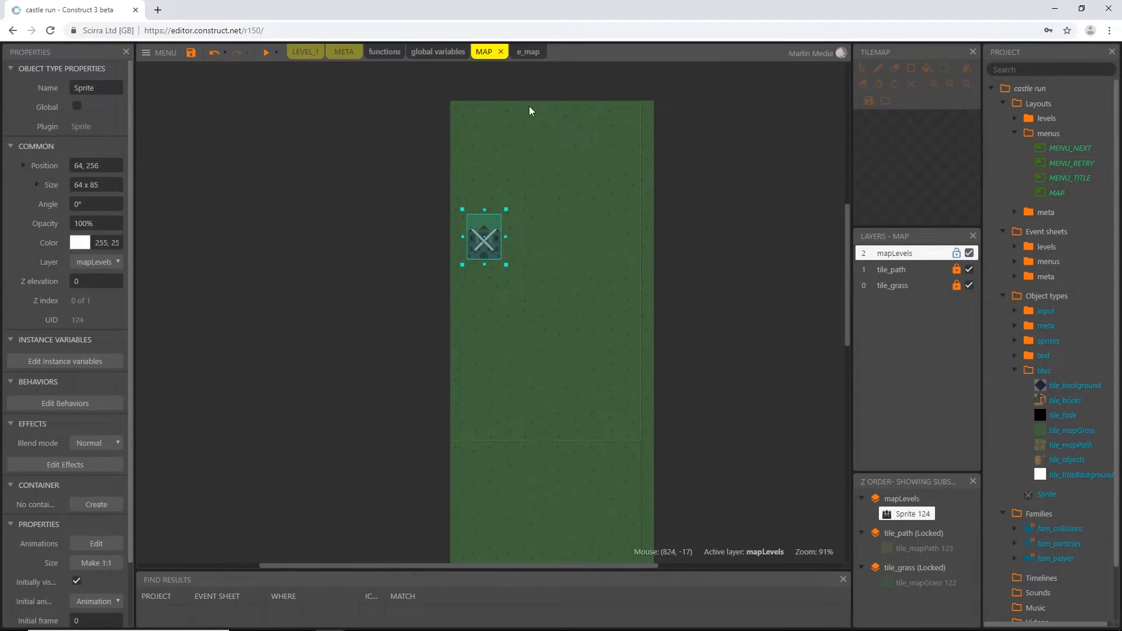
- Rename the castle sprite as obj_level_1
{"action": "left_click", "coordinate": [104, 89]}
{"action": "key", "text": "BackSpace"}
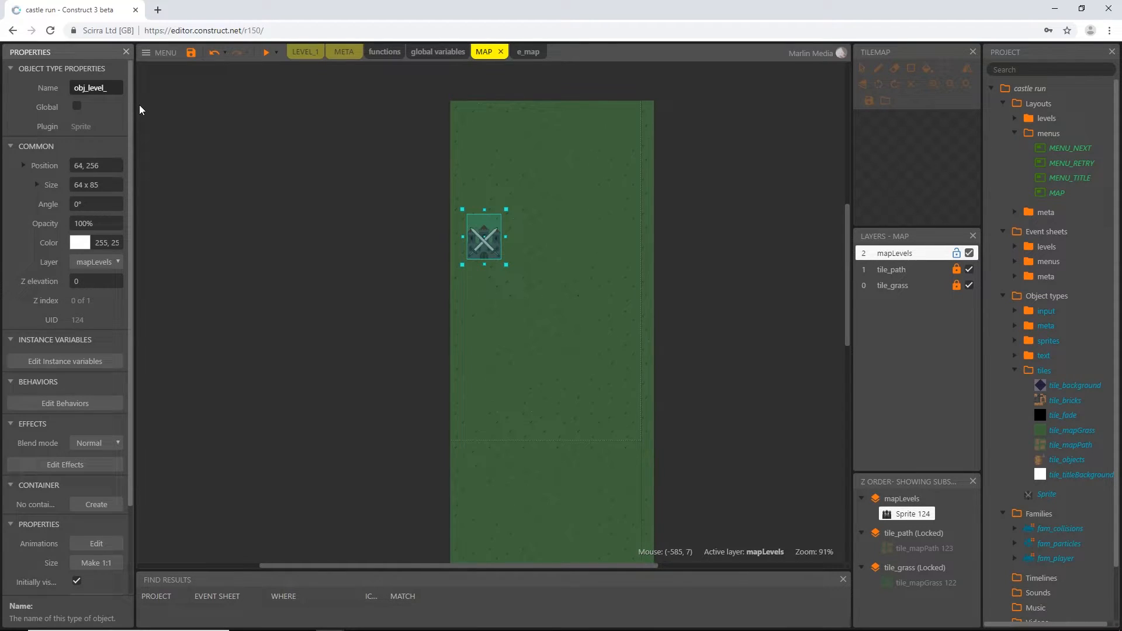
{"action": "key", "text": "Return"}
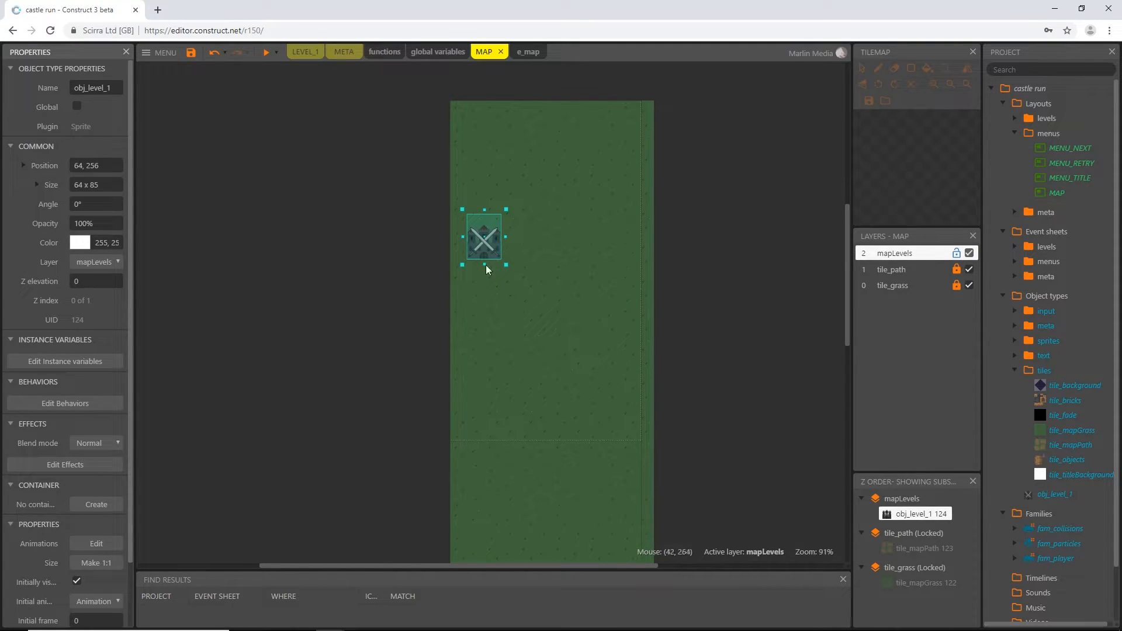
- Clone the obj_level_1 object type and place the new castle below it at 96, 384
{"action": "right_click", "coordinate": [474, 250]}
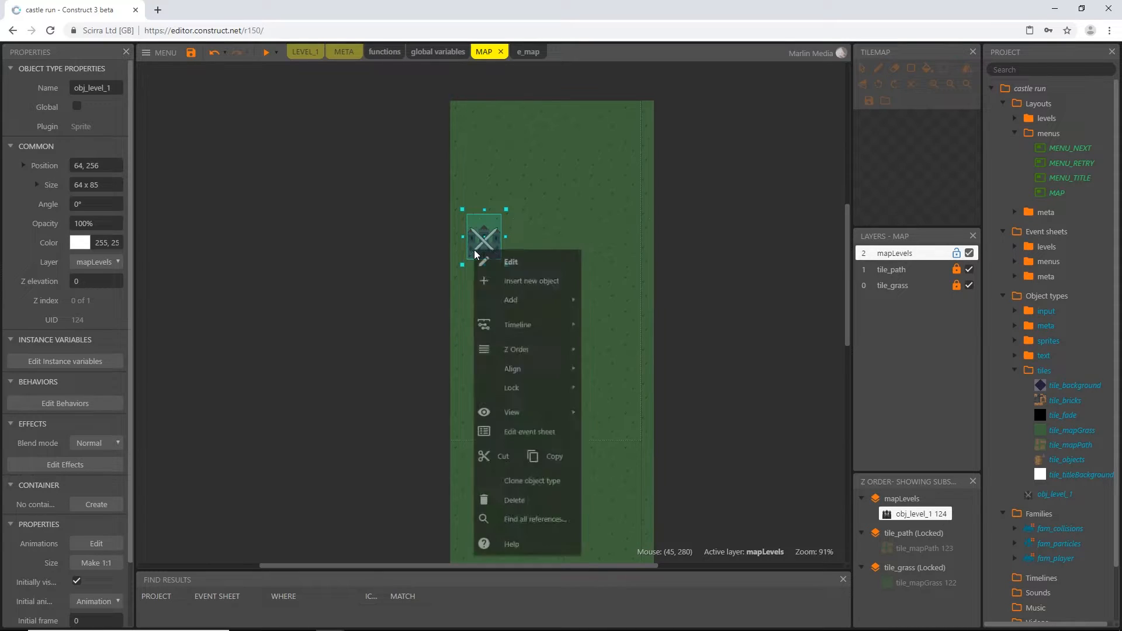
{"action": "left_click", "coordinate": [538, 493]}
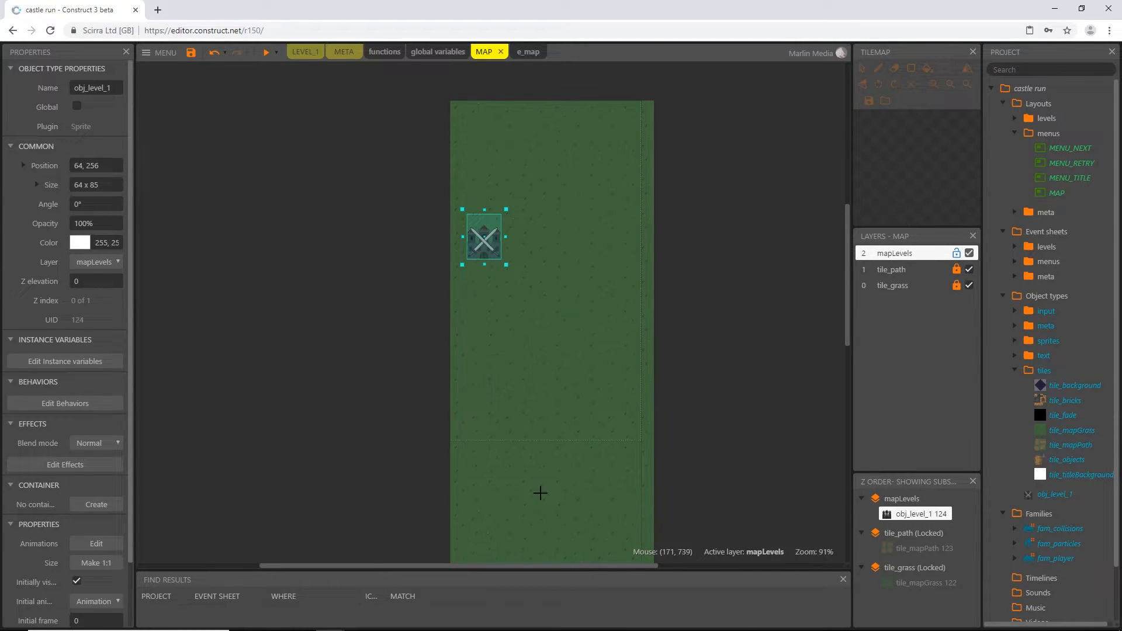
{"action": "left_click", "coordinate": [501, 316]}
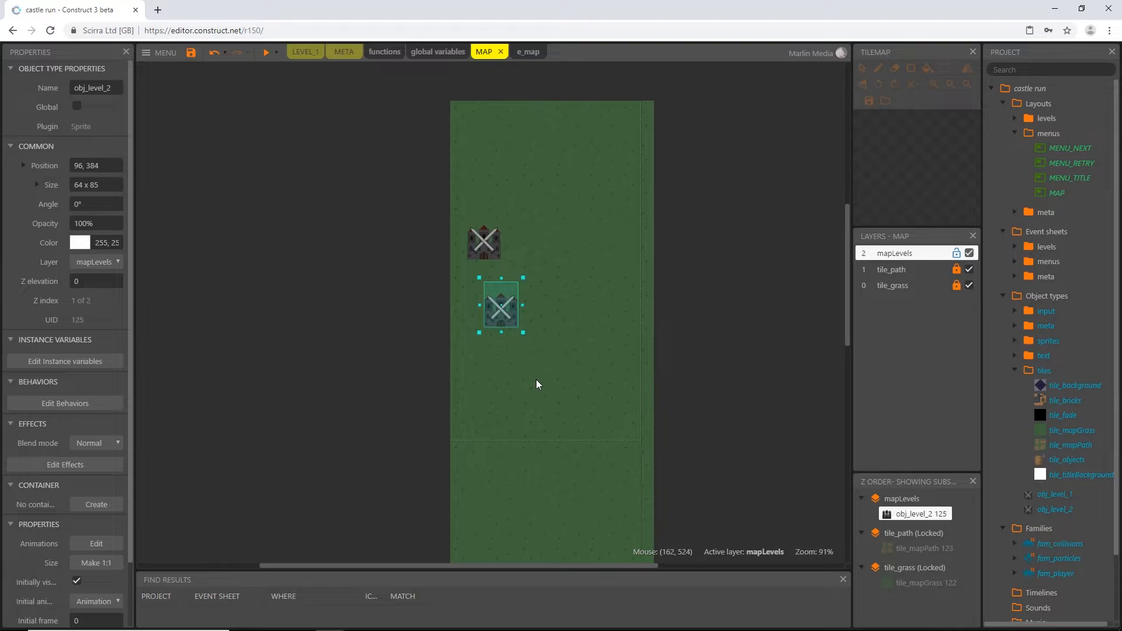
{"action": "scroll", "coordinate": [537, 379], "scroll_direction": "down", "scroll_amount": 5}
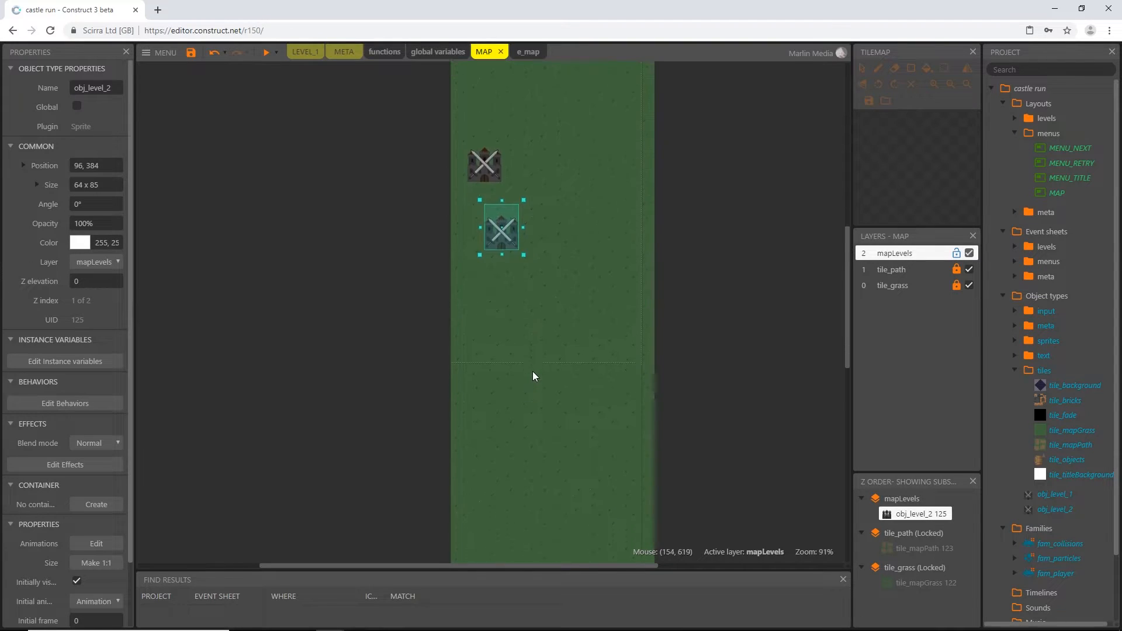
{"action": "scroll", "coordinate": [533, 376], "scroll_direction": "up", "scroll_amount": 5}
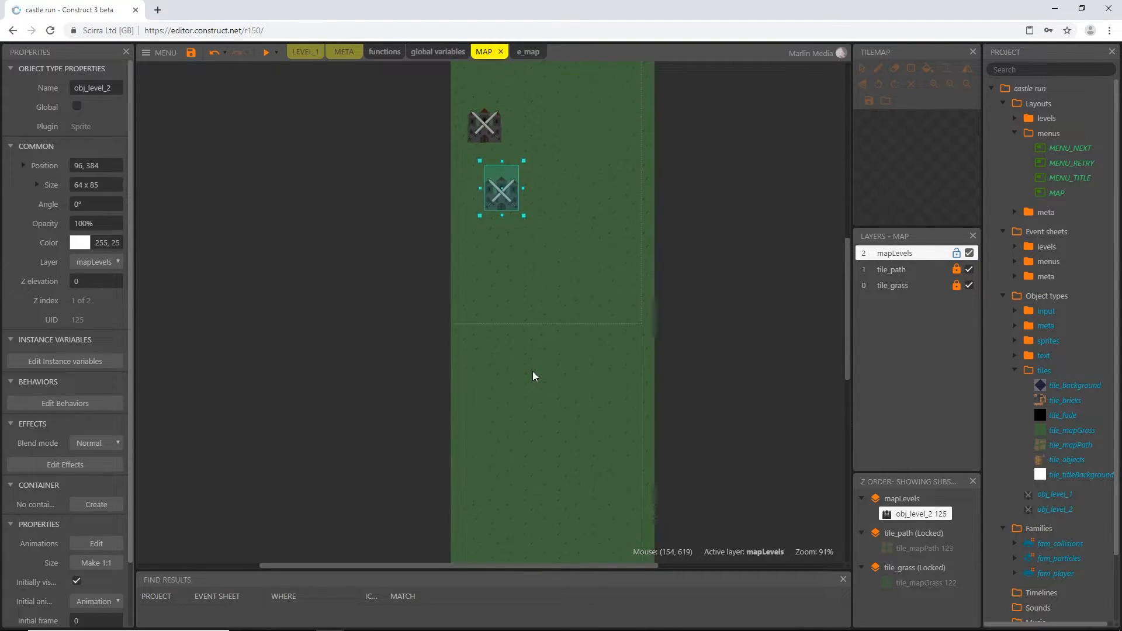
{"action": "scroll", "coordinate": [533, 376], "scroll_direction": "down", "scroll_amount": 1}
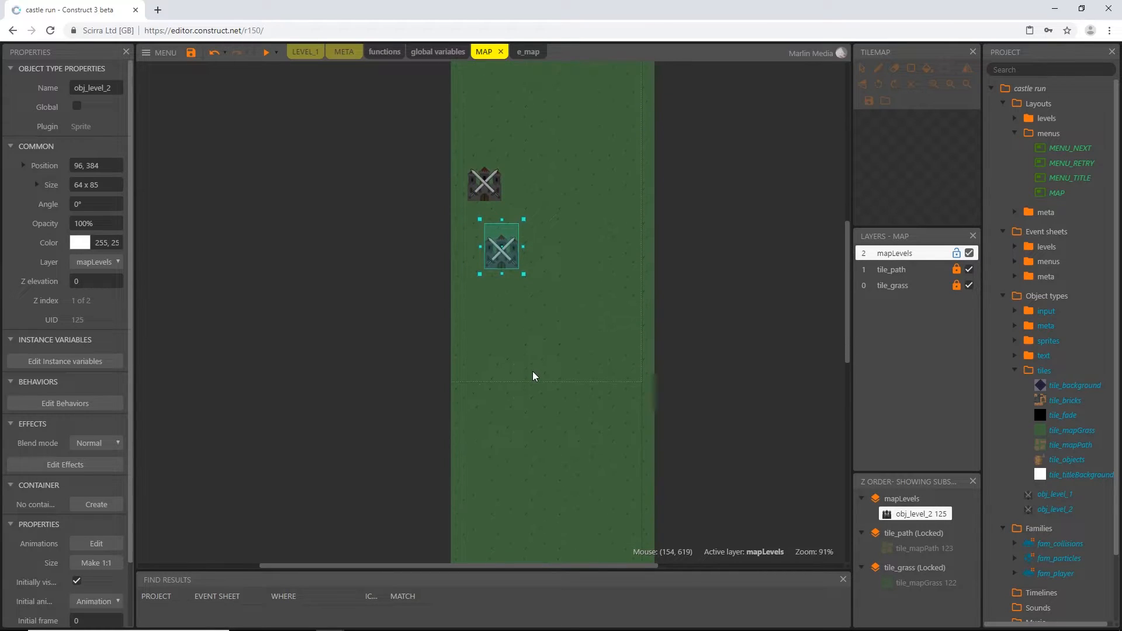
{"action": "scroll", "coordinate": [533, 376], "scroll_direction": "up", "scroll_amount": 1}
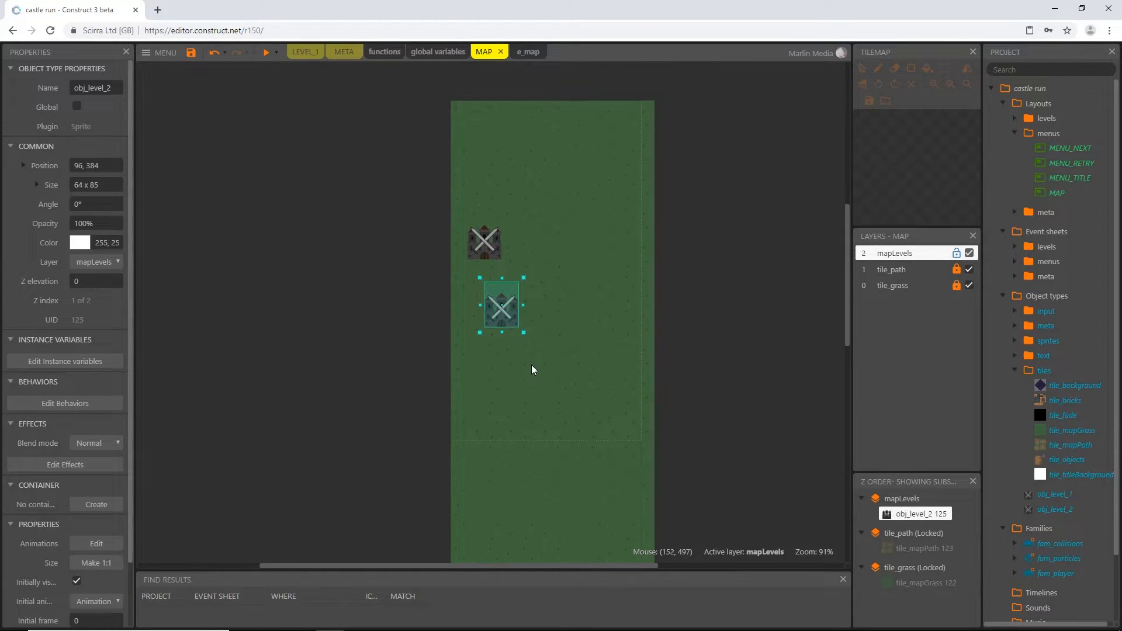
{"action": "scroll", "coordinate": [533, 370], "scroll_direction": "down", "scroll_amount": 7}
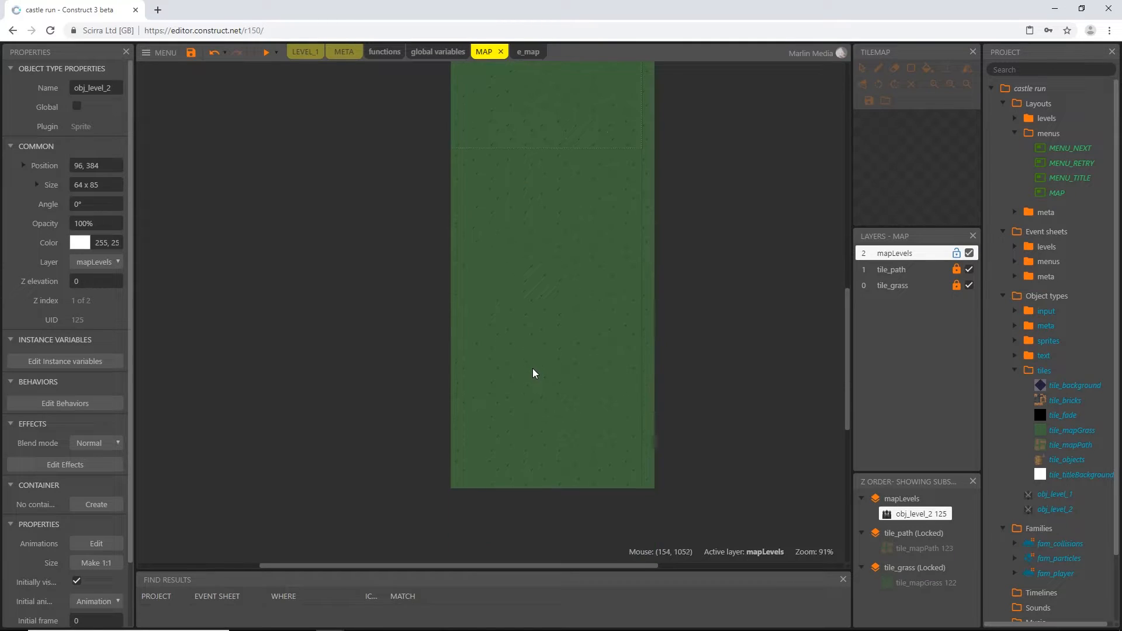
{"action": "scroll", "coordinate": [534, 375], "scroll_direction": "up", "scroll_amount": 4}
{"action": "scroll", "coordinate": [532, 373], "scroll_direction": "up", "scroll_amount": 1}
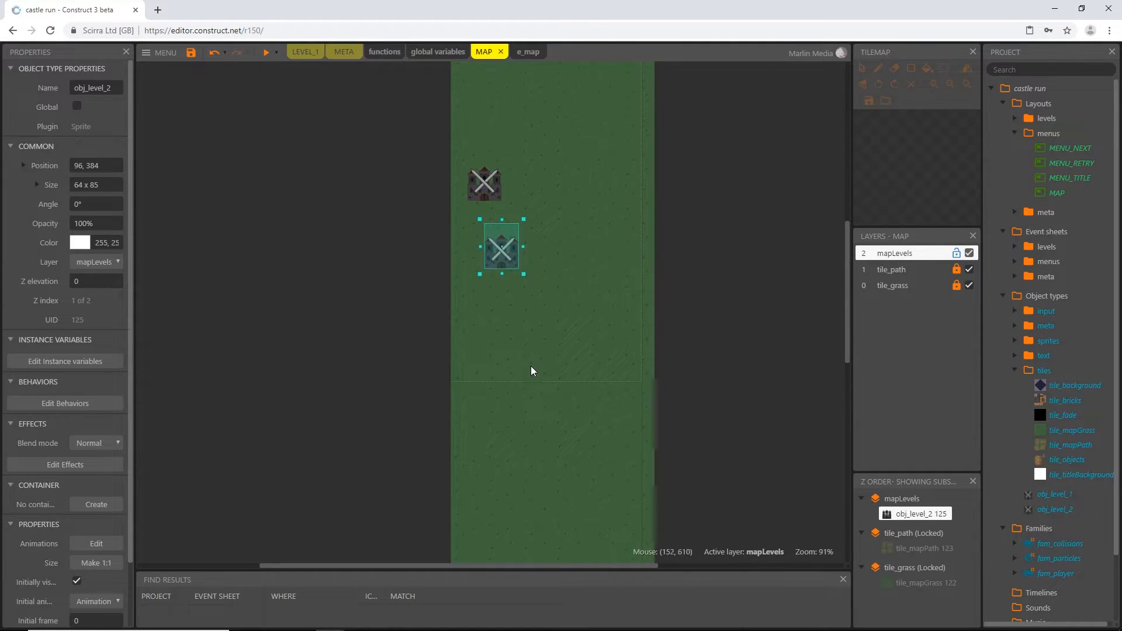
- Clone the castle object type twice more, placing the third castle at 192, 576 and the fourth below and right of it
{"action": "right_click", "coordinate": [500, 263]}
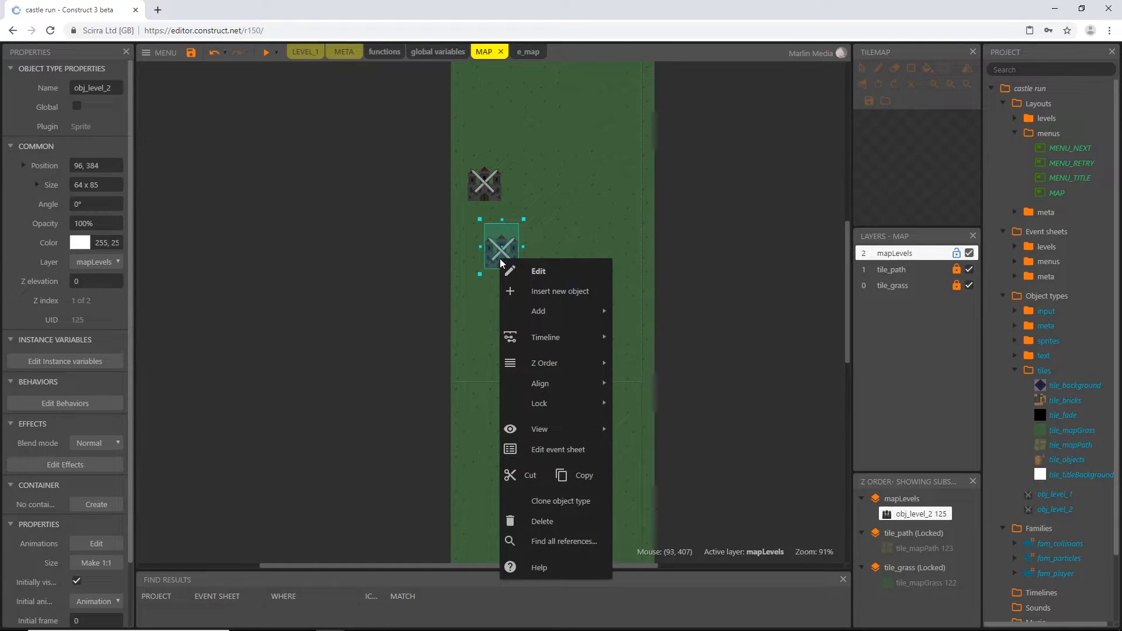
{"action": "left_click", "coordinate": [552, 502]}
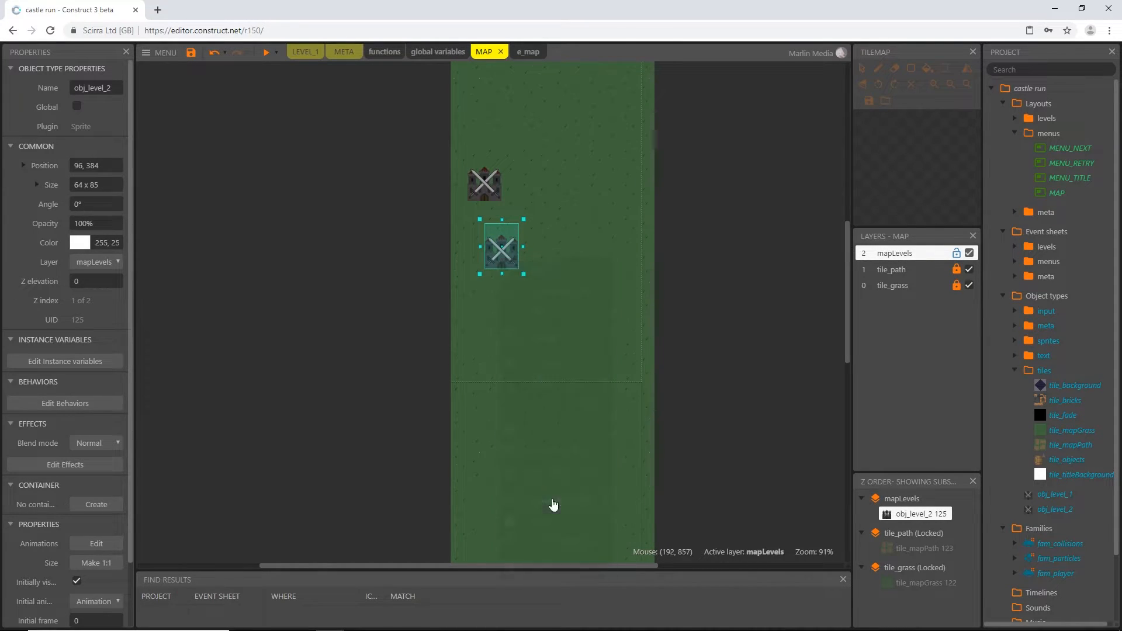
{"action": "left_click", "coordinate": [552, 349]}
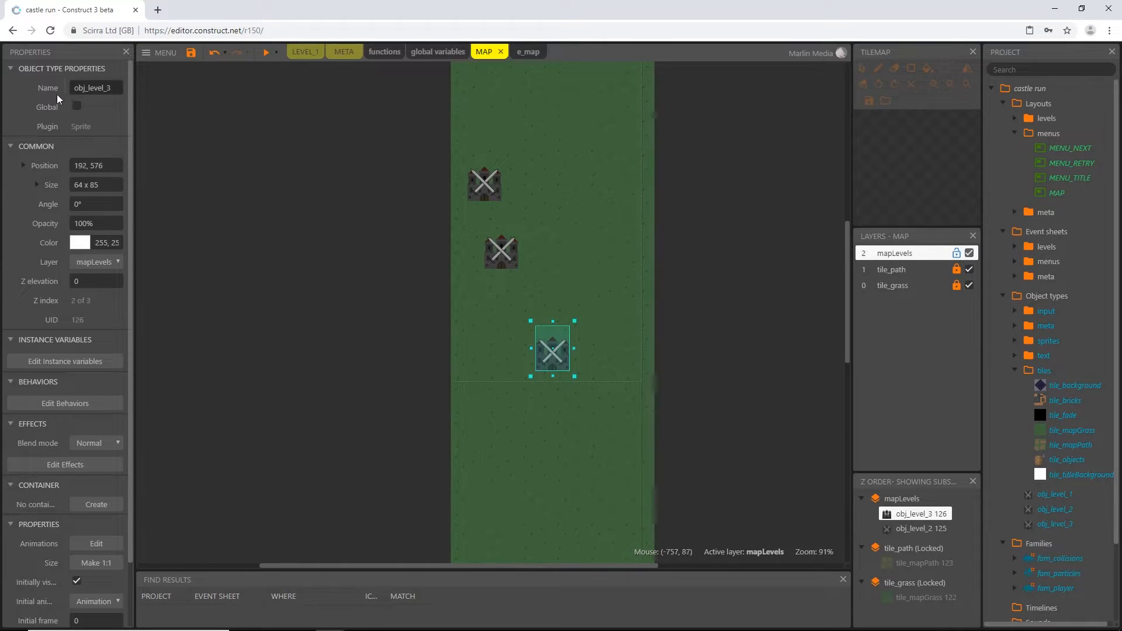
{"action": "right_click", "coordinate": [539, 351]}
{"action": "left_click", "coordinate": [581, 284]}
{"action": "left_click", "coordinate": [586, 433]}
- Clone the fourth castle as a fifth one at 160, 864, and clone that as a sixth one lower toward the map's right edge
{"action": "right_click", "coordinate": [588, 438]}
{"action": "left_click", "coordinate": [634, 357]}
{"action": "left_click", "coordinate": [536, 502]}
{"action": "scroll", "coordinate": [535, 502], "scroll_direction": "down", "scroll_amount": 4}
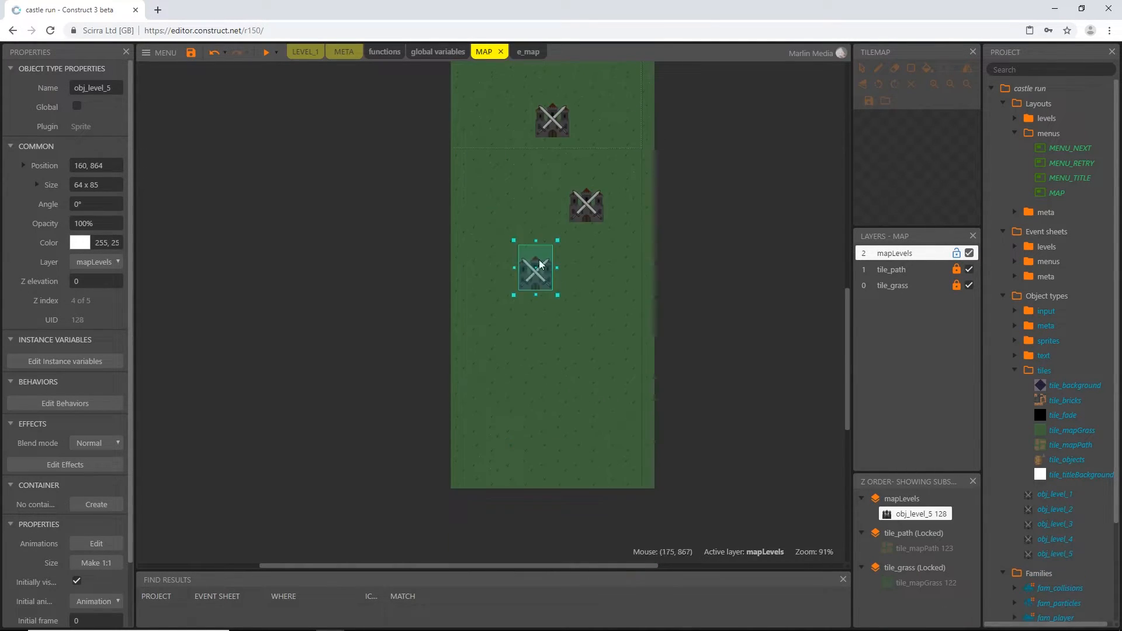
{"action": "right_click", "coordinate": [533, 268]}
{"action": "left_click", "coordinate": [601, 510]}
{"action": "left_click", "coordinate": [603, 335]}
- Clone the sixth castle as a seventh one at 128, 1088, and clone that as an eighth one at 288, 1184
{"action": "right_click", "coordinate": [606, 339]}
{"action": "left_click", "coordinate": [647, 285]}
{"action": "left_click", "coordinate": [518, 386]}
{"action": "right_click", "coordinate": [510, 390]}
{"action": "left_click", "coordinate": [561, 312]}
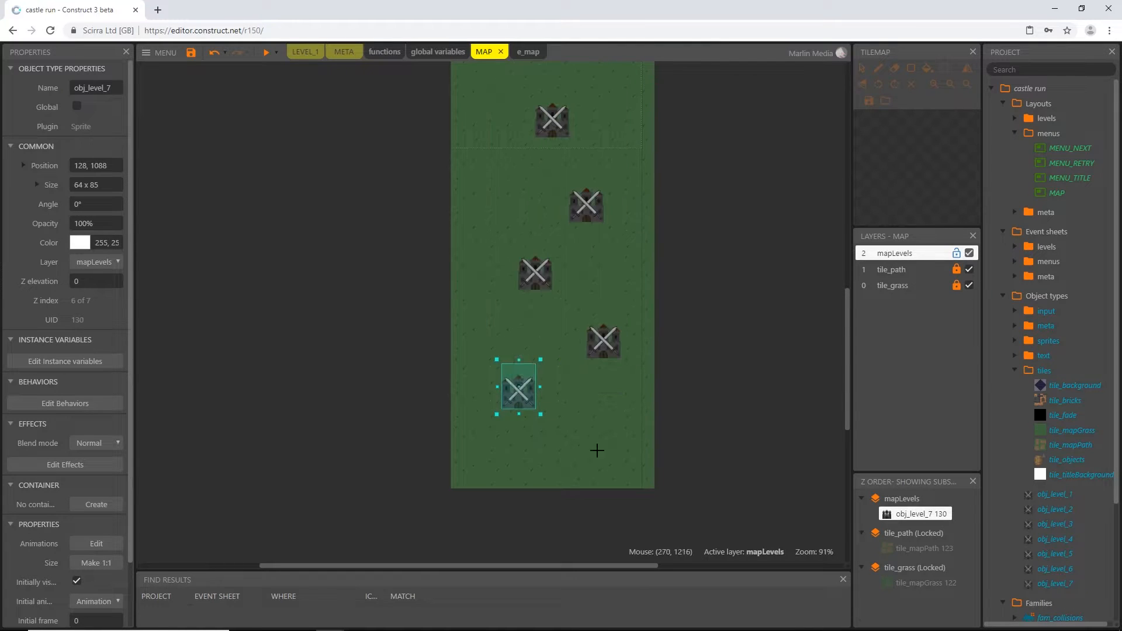
{"action": "left_click", "coordinate": [603, 437]}
- Move the object types obj_level_1 through obj_level_8 into the levels subfolder of the sprites folder
{"action": "scroll", "coordinate": [539, 425], "scroll_direction": "up", "scroll_amount": 4}
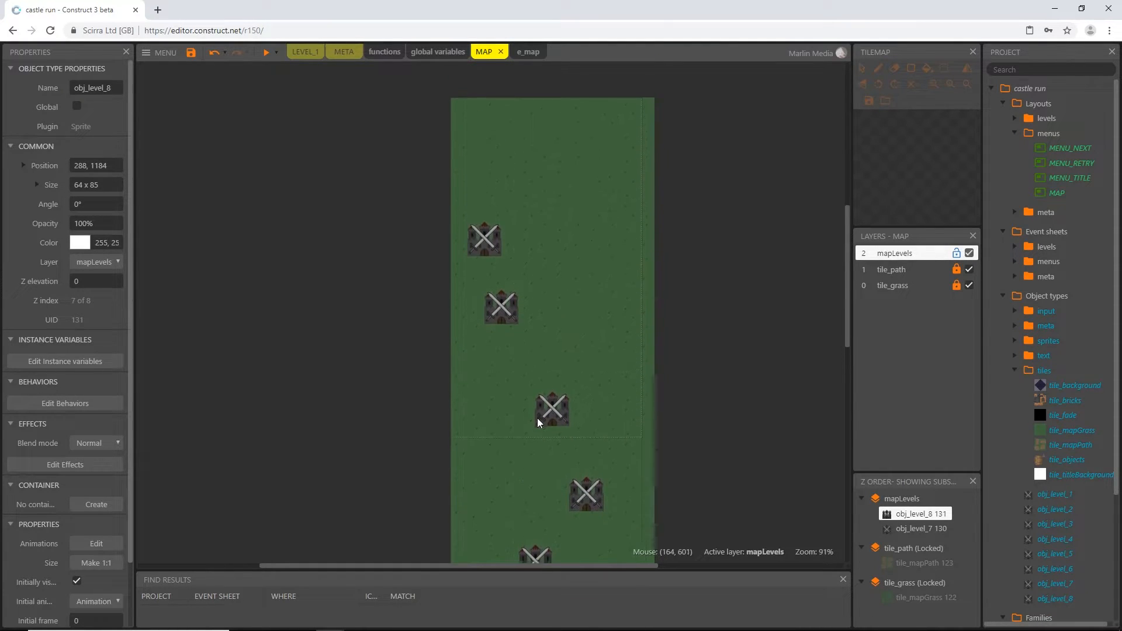
{"action": "scroll", "coordinate": [542, 416], "scroll_direction": "down", "scroll_amount": 2}
{"action": "scroll", "coordinate": [543, 414], "scroll_direction": "down", "scroll_amount": 1}
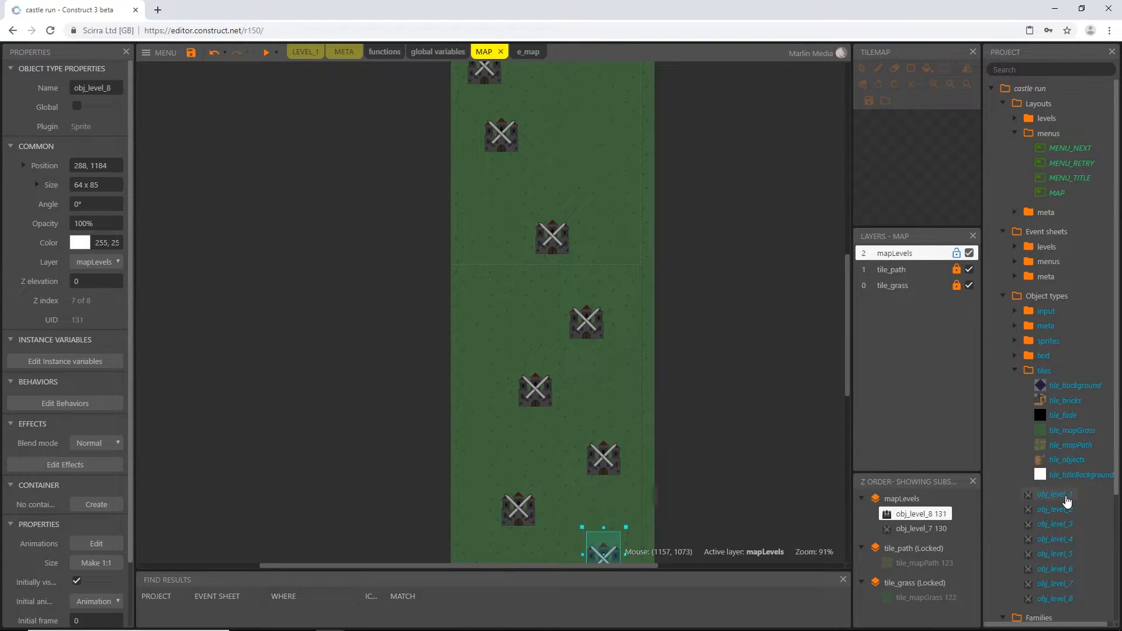
{"action": "left_click", "coordinate": [1015, 341]}
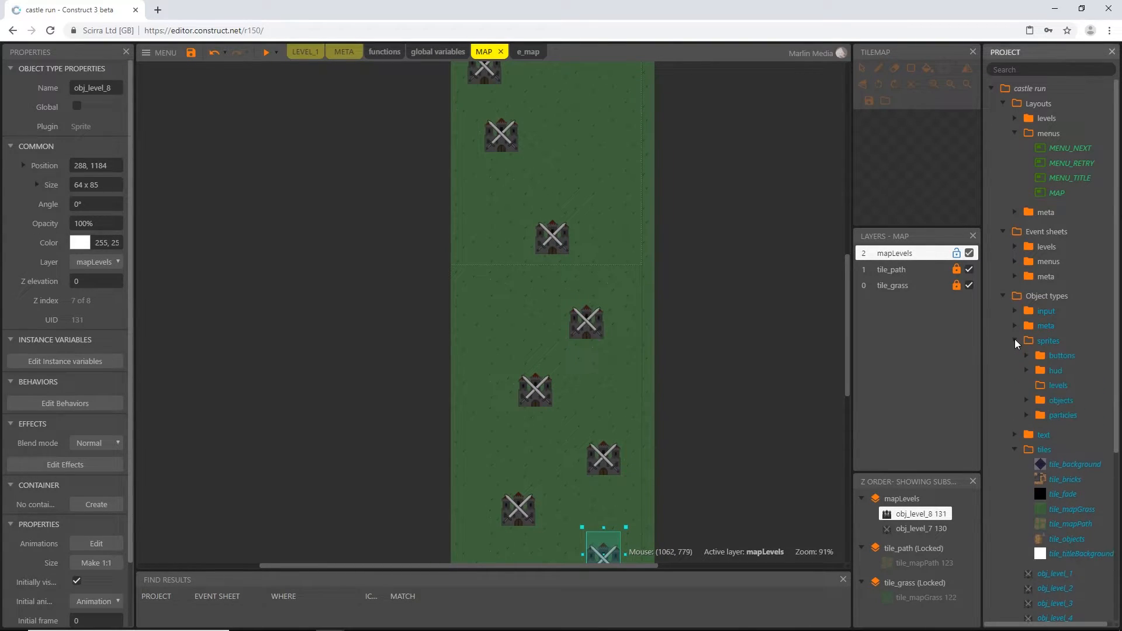
{"action": "left_click", "coordinate": [1057, 385]}
{"action": "scroll", "coordinate": [1053, 389], "scroll_direction": "down", "scroll_amount": 1}
{"action": "scroll", "coordinate": [1052, 388], "scroll_direction": "down", "scroll_amount": 3}
{"action": "left_click", "coordinate": [1055, 560]}
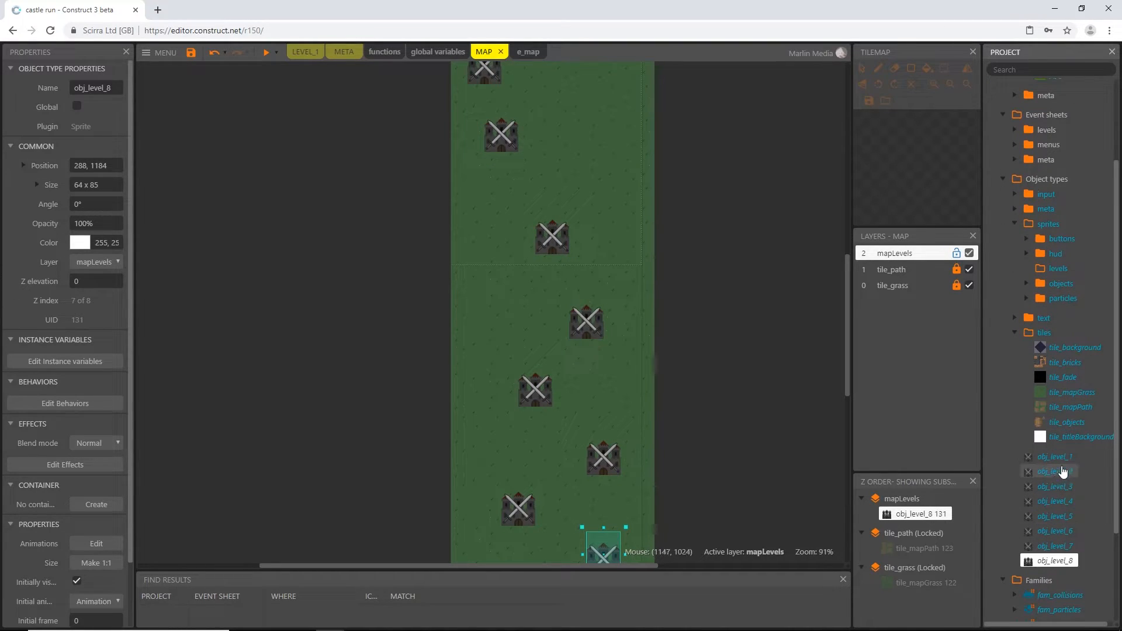
{"action": "left_click", "coordinate": [1063, 465], "text": "shift"}
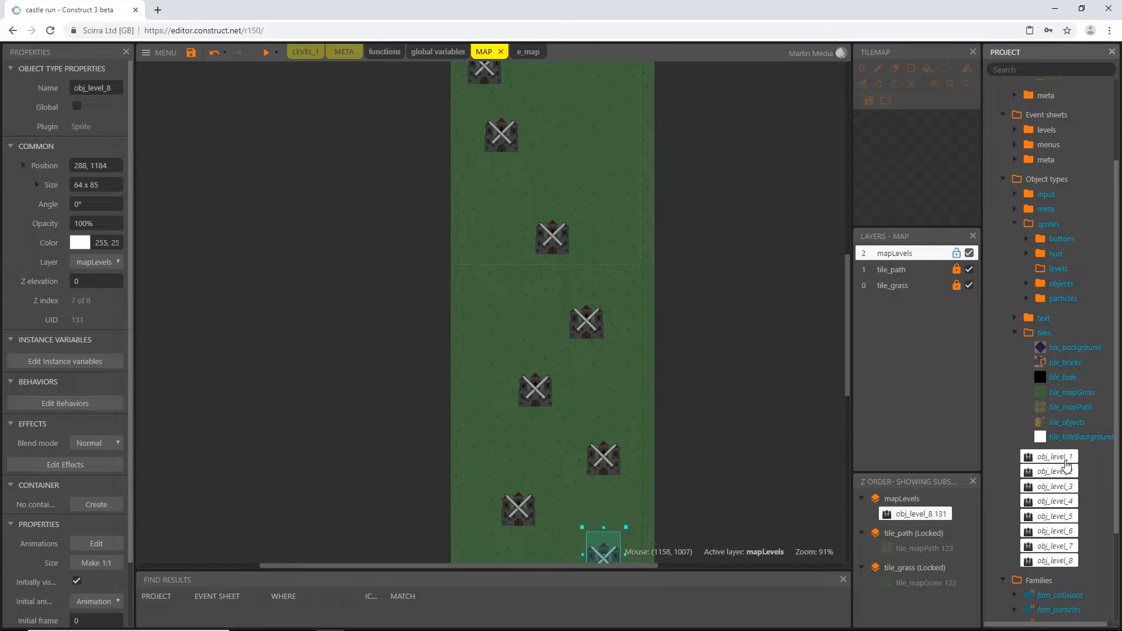
{"action": "left_click_drag", "start_coordinate": [1062, 461], "coordinate": [1058, 269]}
- Unlock the tile_path layer and select its tile_mapPath tilemap
{"action": "scroll", "coordinate": [528, 285], "scroll_direction": "up", "scroll_amount": 5}
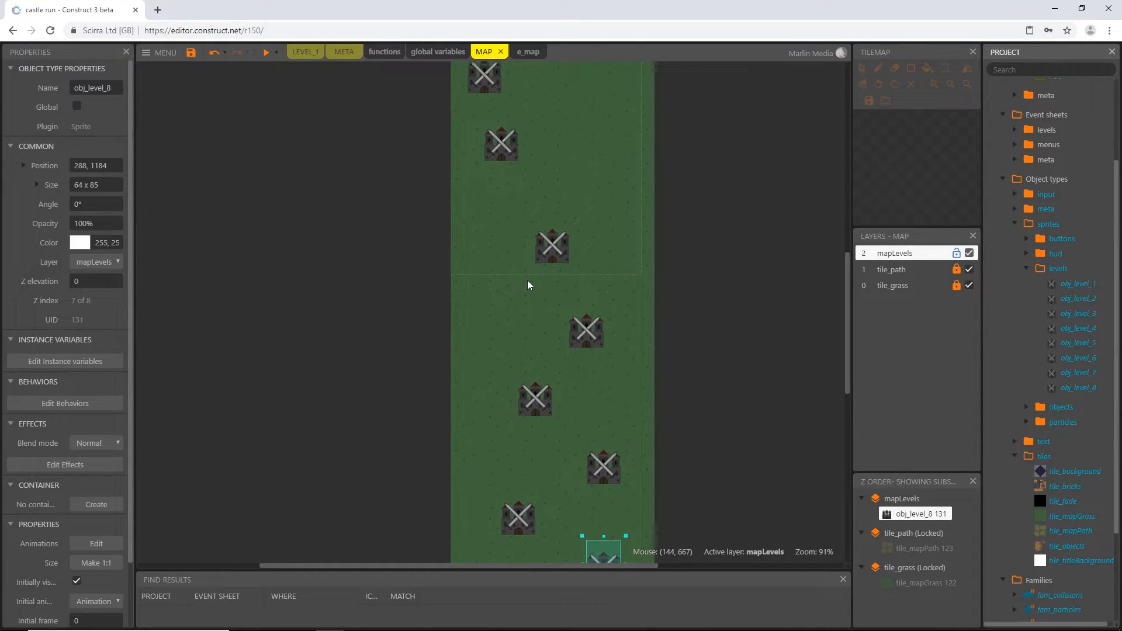
{"action": "scroll", "coordinate": [528, 284], "scroll_direction": "down", "scroll_amount": 1}
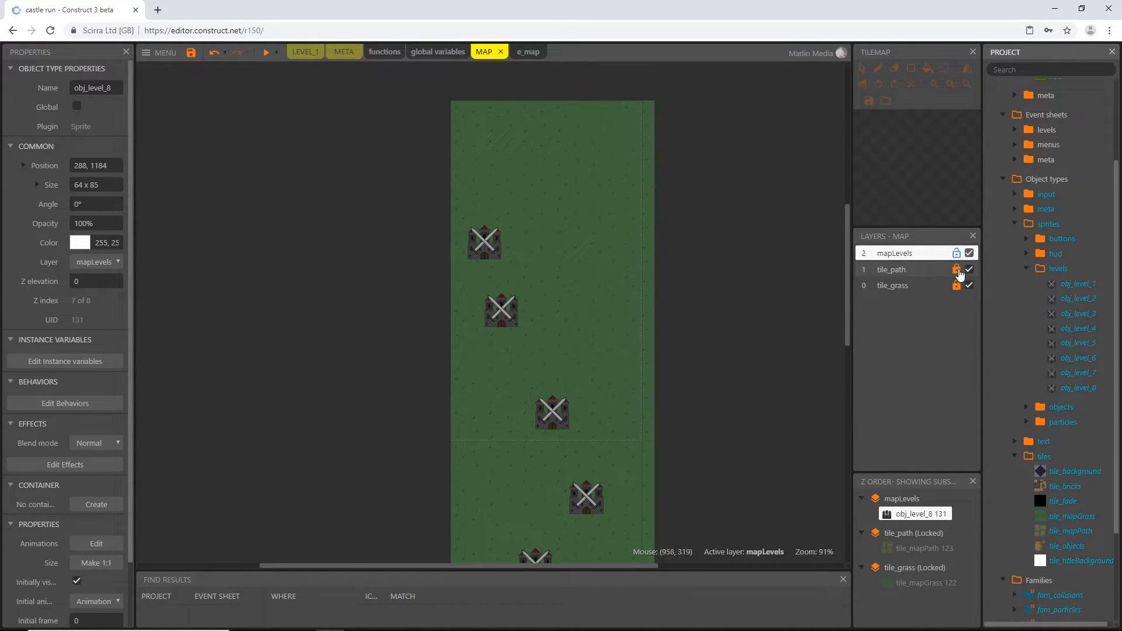
{"action": "left_click", "coordinate": [957, 270]}
{"action": "left_click", "coordinate": [657, 233]}
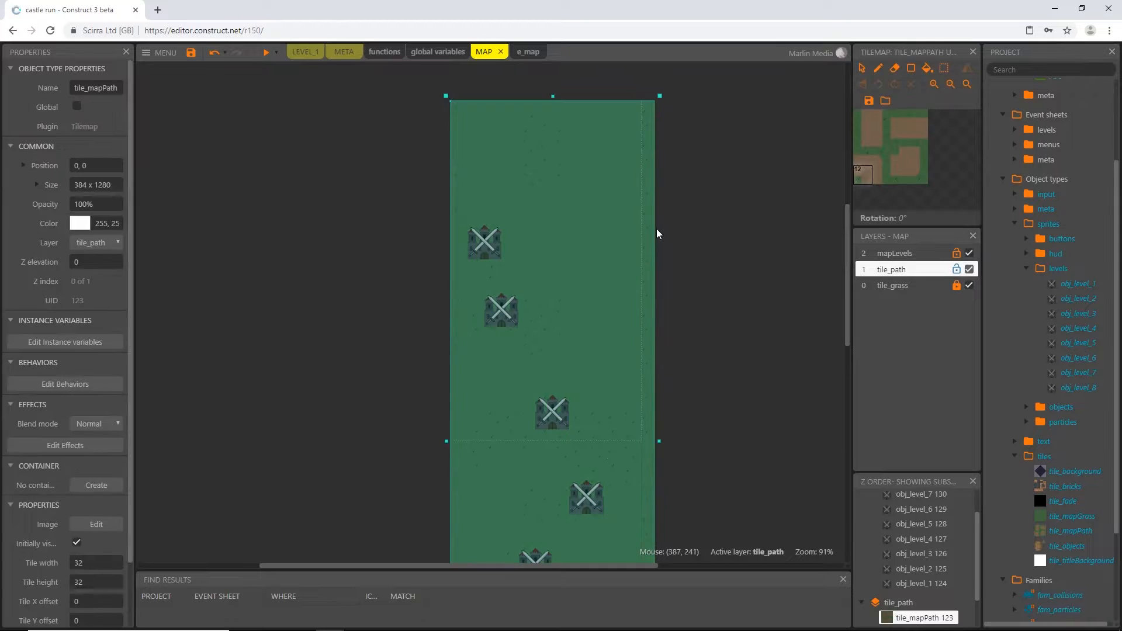
- Reposition the first castle to 96, 192 and the second castle to 288, 352 on the map
{"action": "left_click_drag", "start_coordinate": [487, 256], "coordinate": [506, 201]}
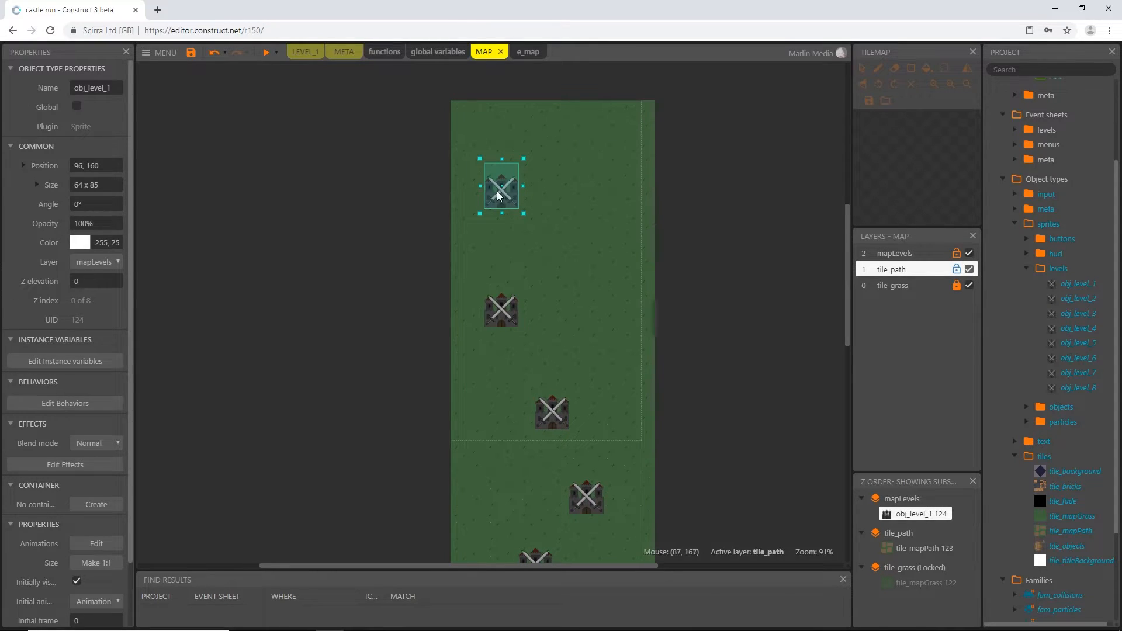
{"action": "left_click_drag", "start_coordinate": [500, 190], "coordinate": [500, 207]}
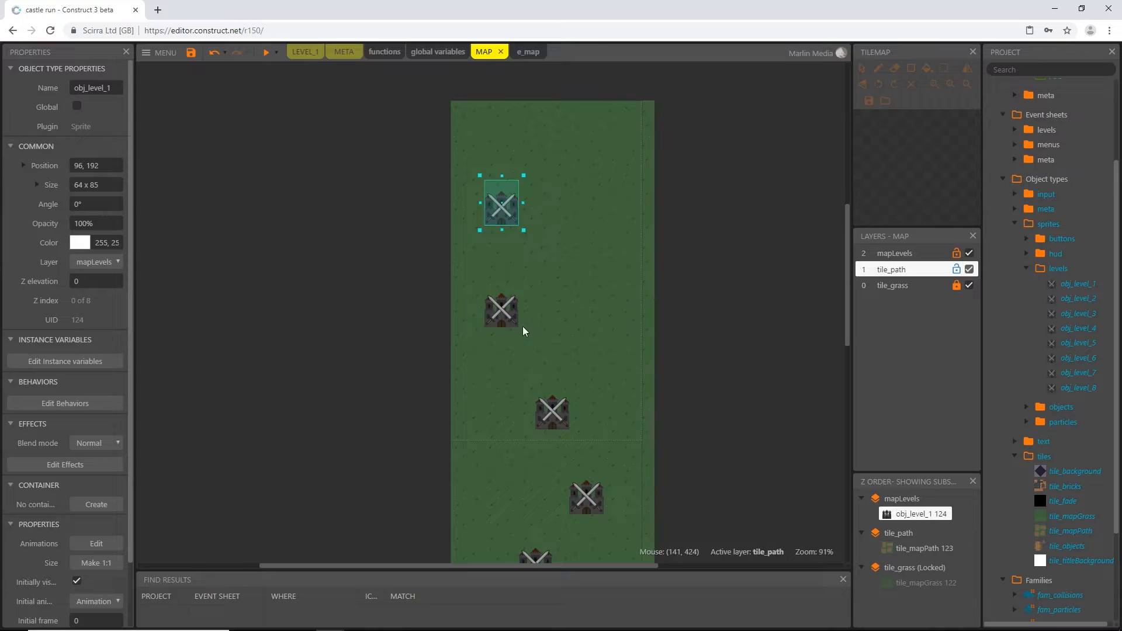
{"action": "left_click_drag", "start_coordinate": [504, 321], "coordinate": [599, 308]}
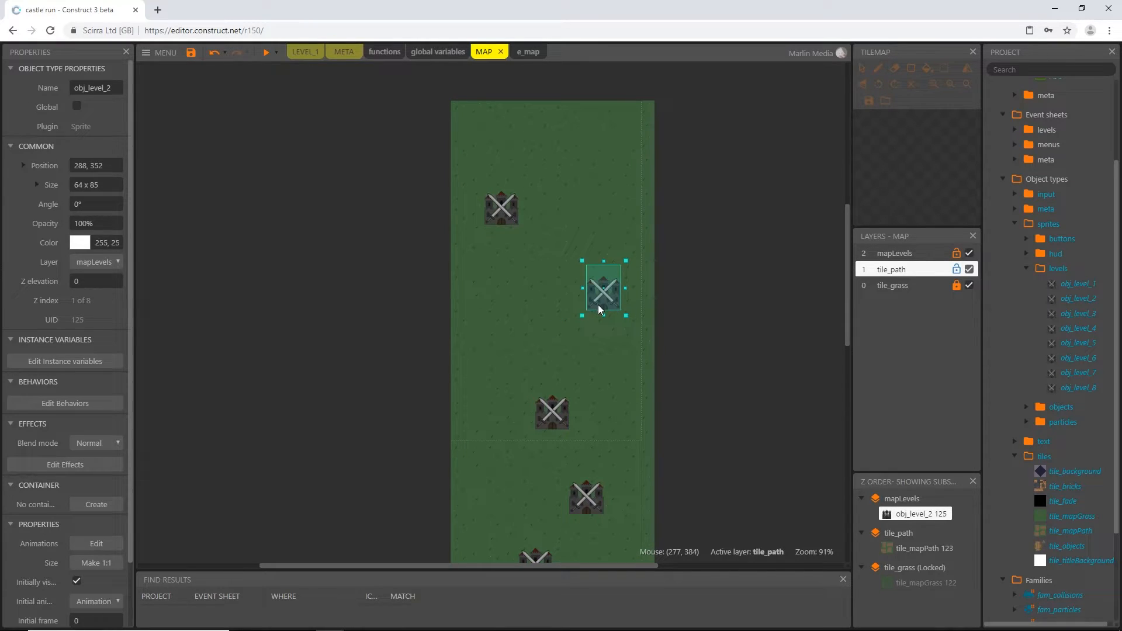
- Set the tile_mapPath tilemap's tile width and tile height to 64
{"action": "left_click", "coordinate": [599, 164]}
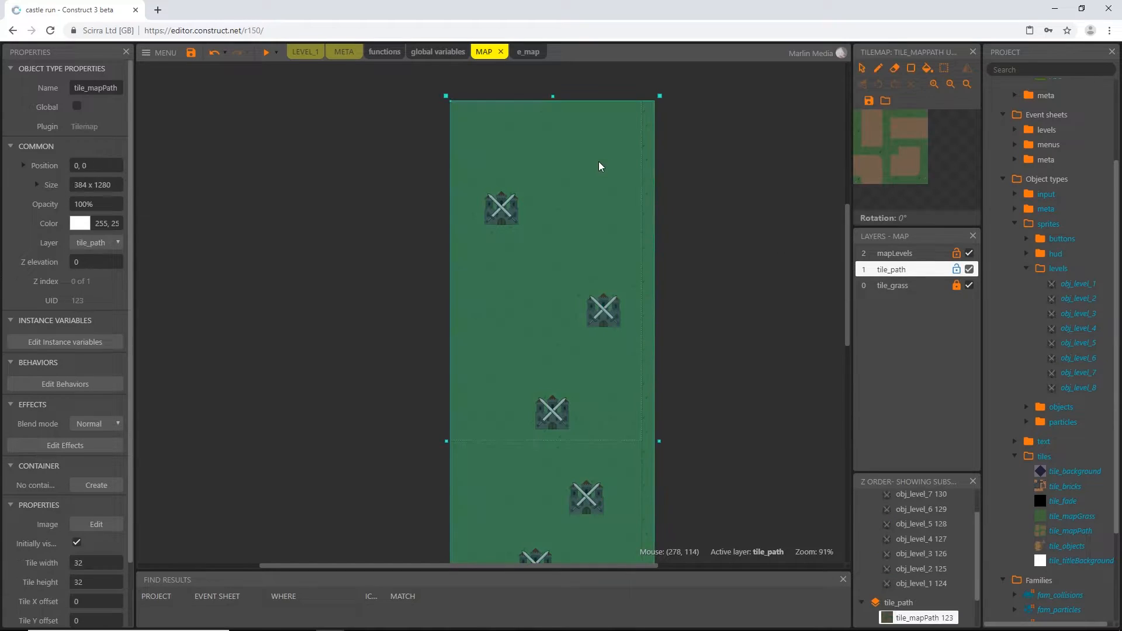
{"action": "left_click", "coordinate": [863, 174]}
{"action": "scroll", "coordinate": [46, 401], "scroll_direction": "down", "scroll_amount": 1}
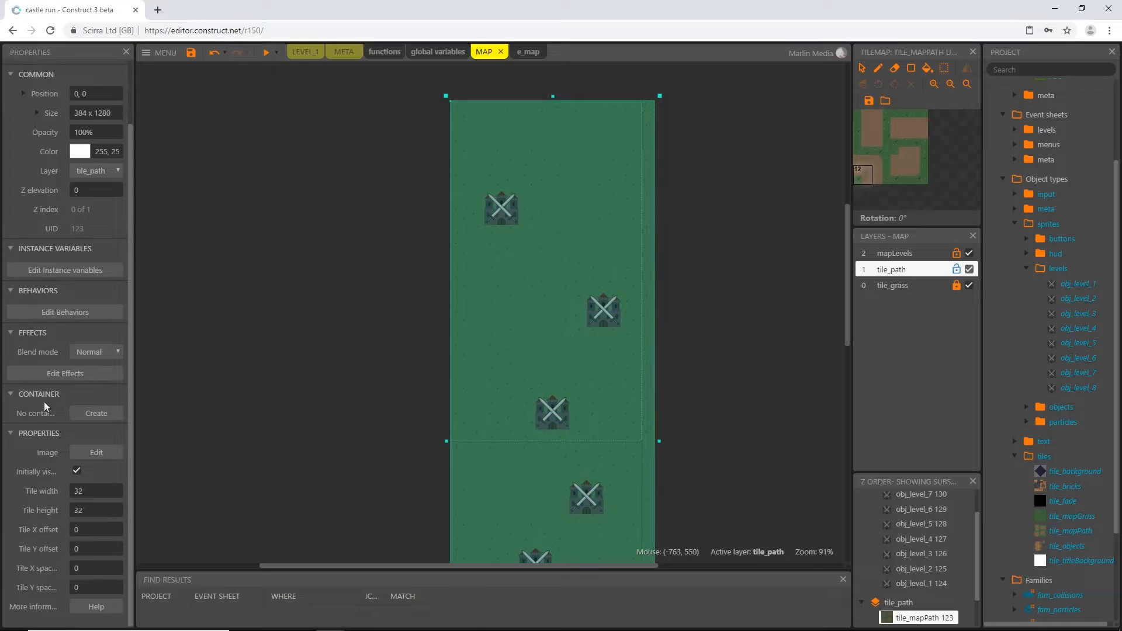
{"action": "left_click", "coordinate": [95, 491]}
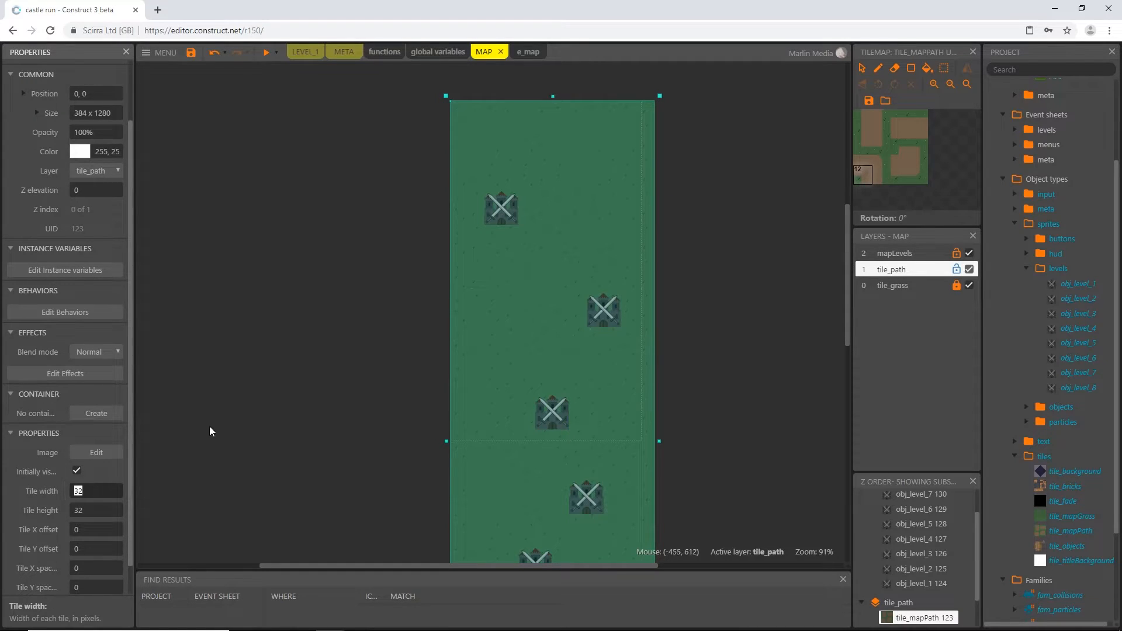
{"action": "key", "text": "Tab"}
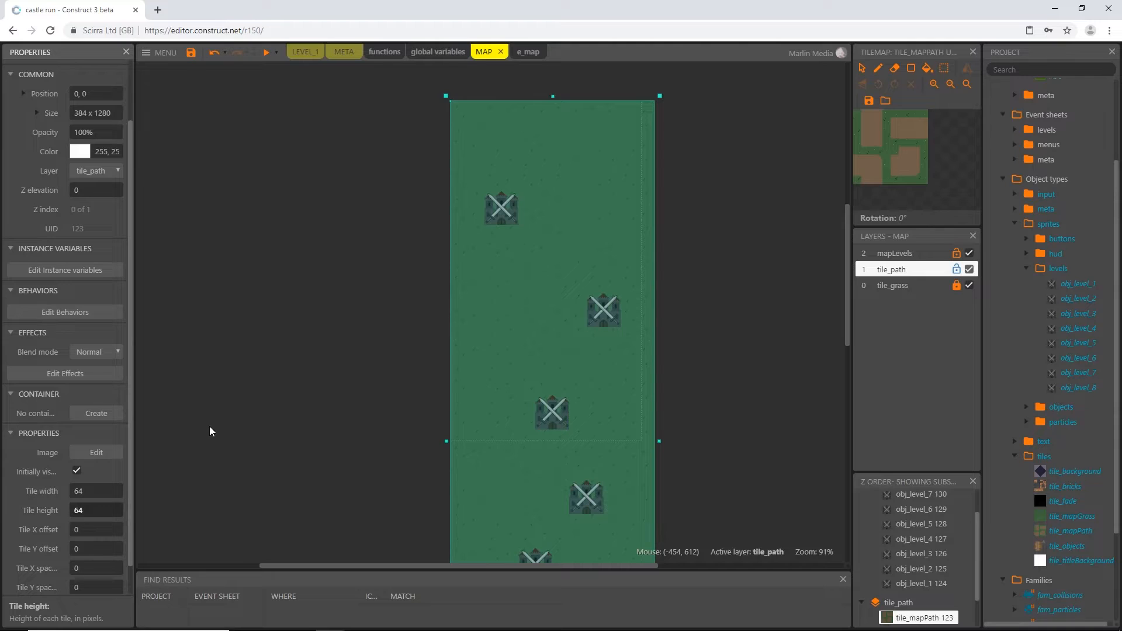
{"action": "key", "text": "Tab"}
- Paint a short vertical path running down from the first castle using the straight vertical path tile
{"action": "left_click", "coordinate": [909, 129]}
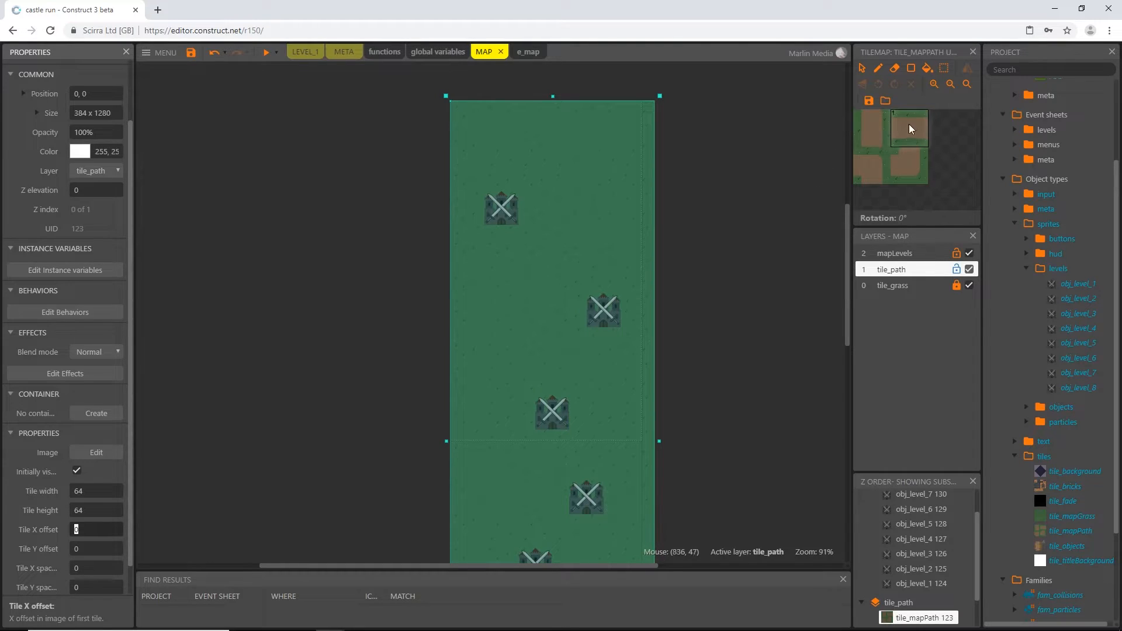
{"action": "left_click", "coordinate": [876, 177]}
{"action": "left_click", "coordinate": [875, 136]}
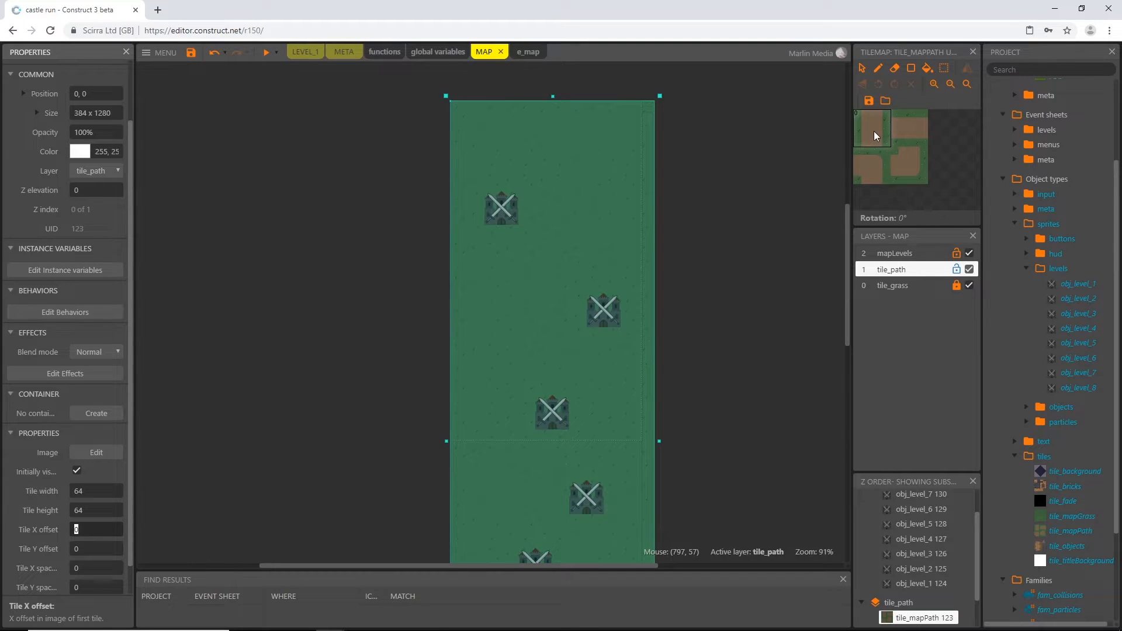
{"action": "left_click", "coordinate": [875, 136]}
{"action": "left_click", "coordinate": [878, 68]}
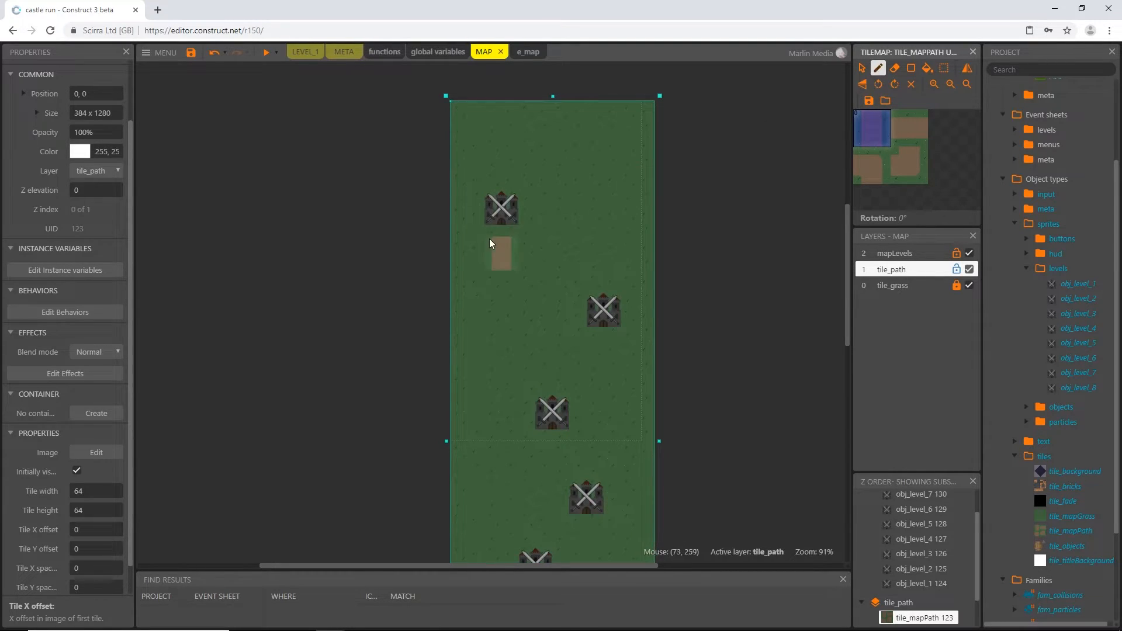
{"action": "left_click_drag", "start_coordinate": [501, 229], "coordinate": [500, 253]}
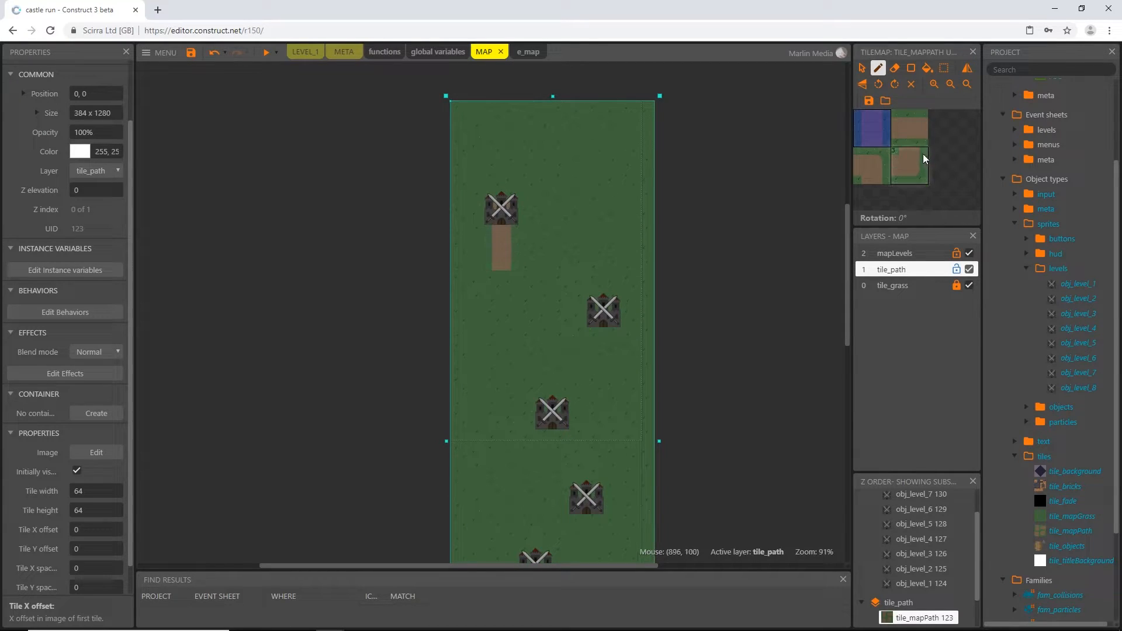
- Place a horizontally mirrored corner tile at the lower end of the vertical path so that it turns right
{"action": "left_click", "coordinate": [910, 168]}
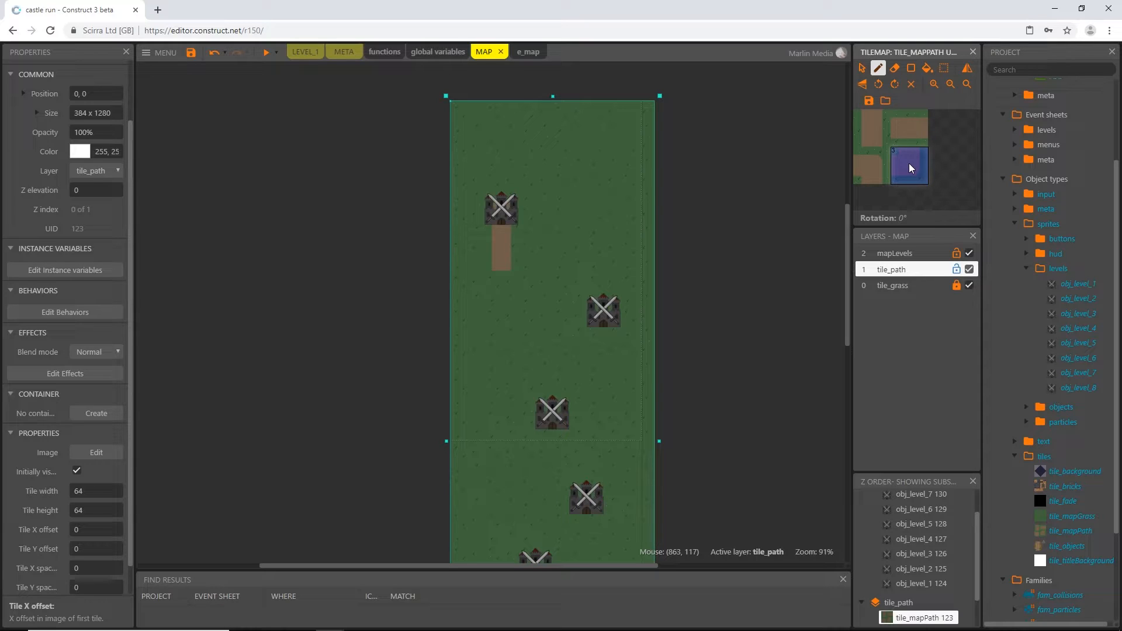
{"action": "left_click", "coordinate": [871, 166]}
{"action": "left_click", "coordinate": [967, 68]}
{"action": "left_click", "coordinate": [509, 290]}
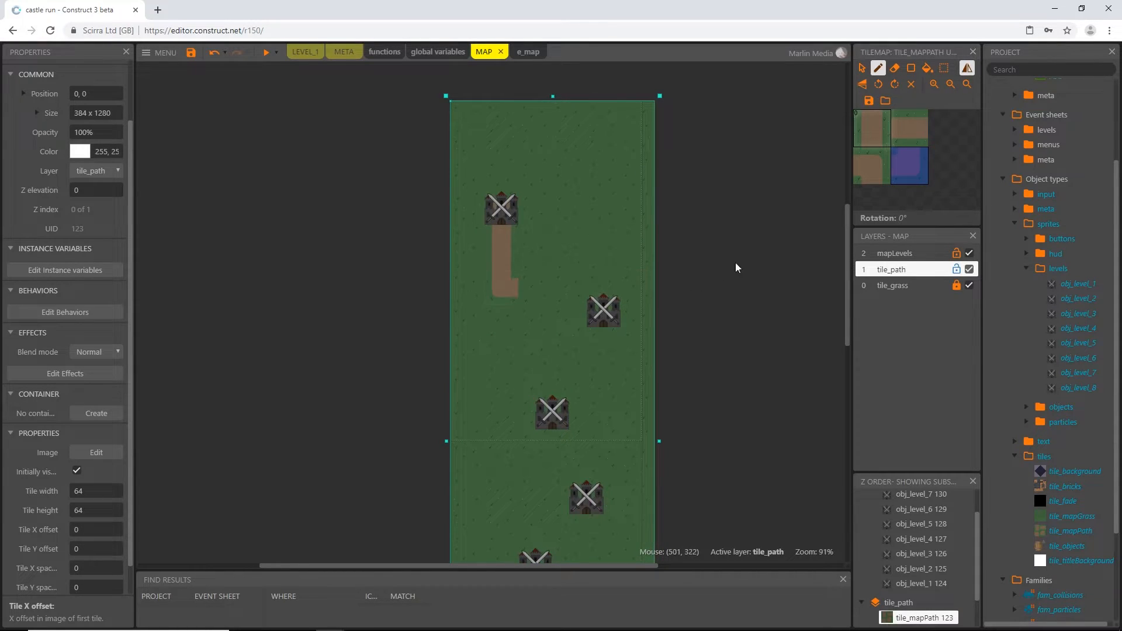
- Reset the tile flip and extend the path with horizontal tiles to the right as far as the second castle
{"action": "left_click", "coordinate": [909, 128]}
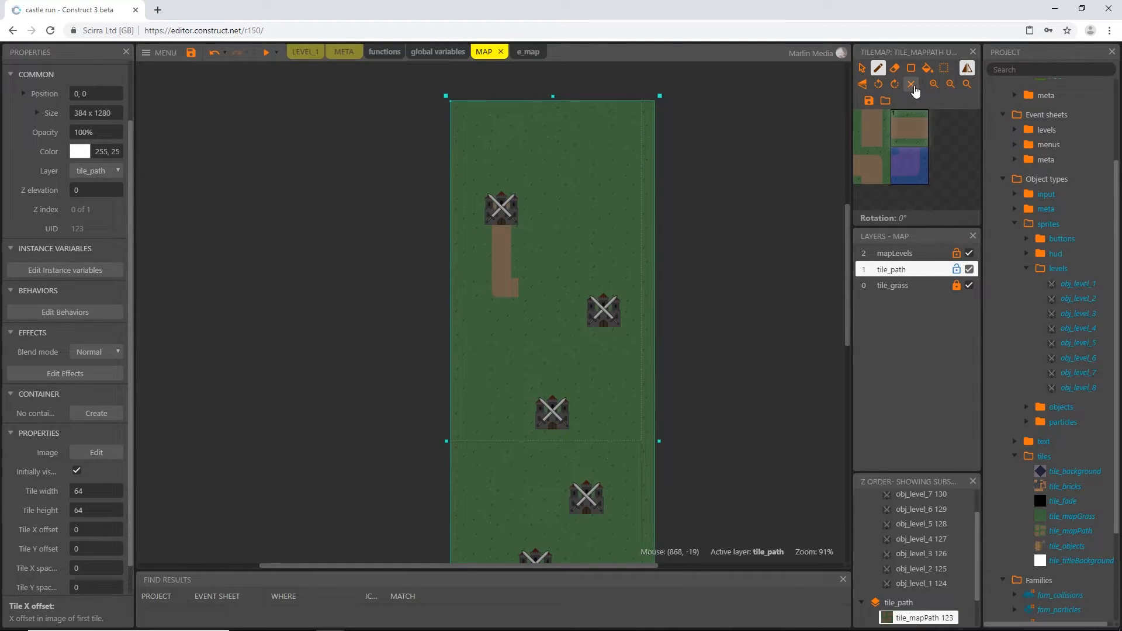
{"action": "left_click", "coordinate": [911, 85]}
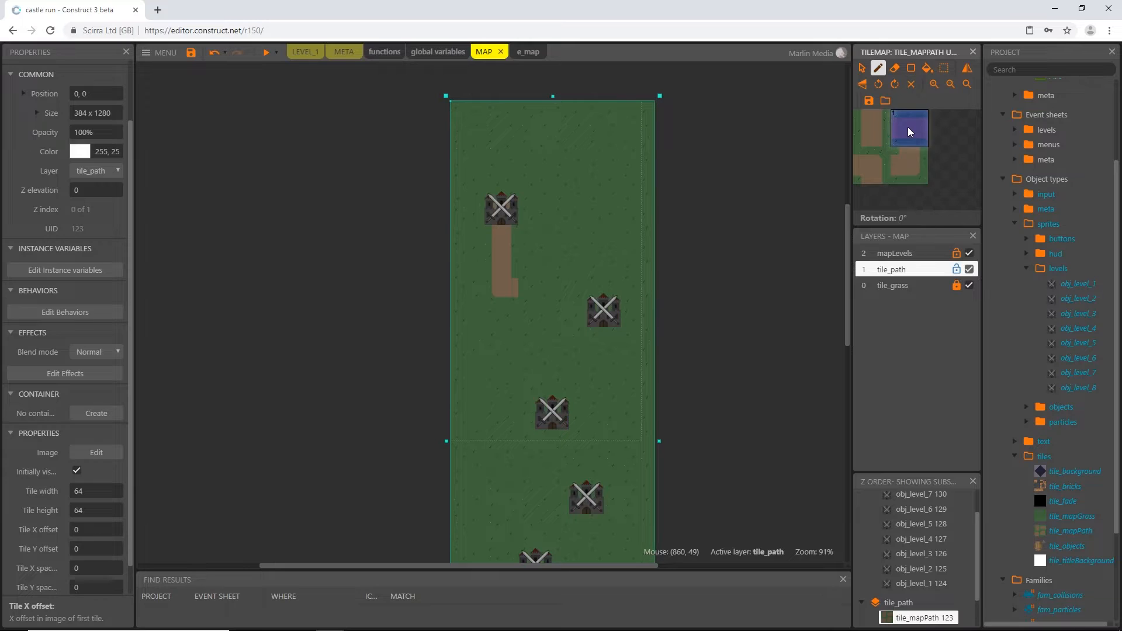
{"action": "left_click", "coordinate": [540, 298]}
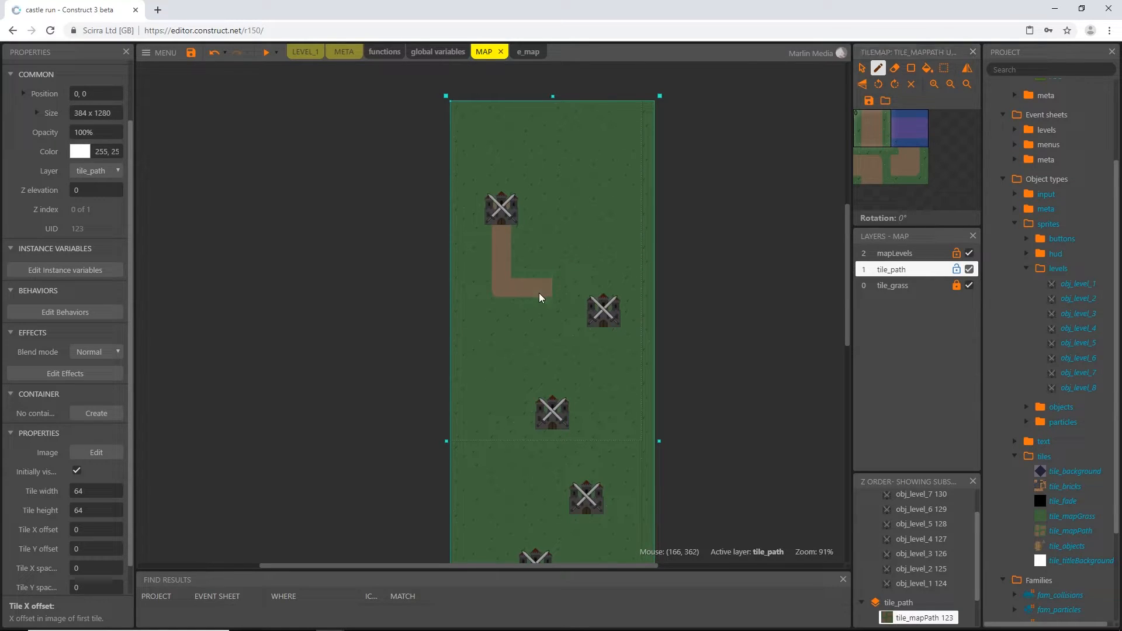
{"action": "left_click", "coordinate": [570, 287]}
{"action": "left_click", "coordinate": [604, 288]}
- Continue the path down from the second castle, left across the map and down beside the third castle
{"action": "left_click", "coordinate": [872, 128]}
{"action": "left_click", "coordinate": [604, 355]}
{"action": "left_click", "coordinate": [881, 173]}
{"action": "left_click", "coordinate": [502, 355]}
{"action": "left_click", "coordinate": [872, 128]}
{"action": "left_click", "coordinate": [501, 423]}
- Turn the path right below the third castle, run it across the map and bring it down past the fourth castle
{"action": "left_click", "coordinate": [909, 165]}
{"action": "left_click", "coordinate": [501, 457]}
{"action": "left_click", "coordinate": [909, 128]}
{"action": "left_click_drag", "start_coordinate": [535, 458], "coordinate": [569, 458]}
{"action": "scroll", "coordinate": [602, 459], "scroll_direction": "down", "scroll_amount": 3}
{"action": "left_click", "coordinate": [604, 318]}
{"action": "left_click", "coordinate": [603, 351]}
- Bend the path down beside the fifth castle and end that stretch with a horizontally mirrored corner tile
{"action": "left_click", "coordinate": [872, 165]}
{"action": "left_click", "coordinate": [501, 350]}
{"action": "left_click", "coordinate": [872, 128]}
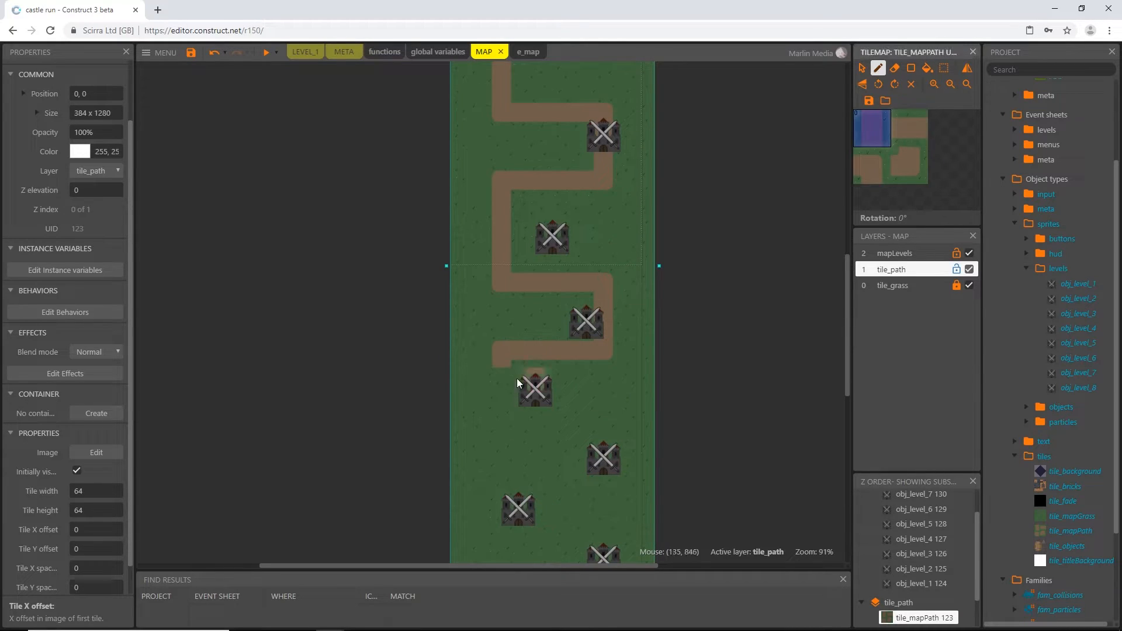
{"action": "left_click", "coordinate": [501, 384]}
{"action": "left_click", "coordinate": [910, 165]}
{"action": "left_click", "coordinate": [967, 67]}
{"action": "left_click", "coordinate": [501, 419]}
- Run the path right and down around the sixth castle, and lay horizontal tiles back left towards the seventh castle
{"action": "left_click", "coordinate": [909, 128]}
{"action": "left_click", "coordinate": [909, 166]}
{"action": "left_click", "coordinate": [604, 370]}
{"action": "left_click", "coordinate": [909, 128]}
{"action": "left_click_drag", "start_coordinate": [570, 370], "coordinate": [535, 369]}
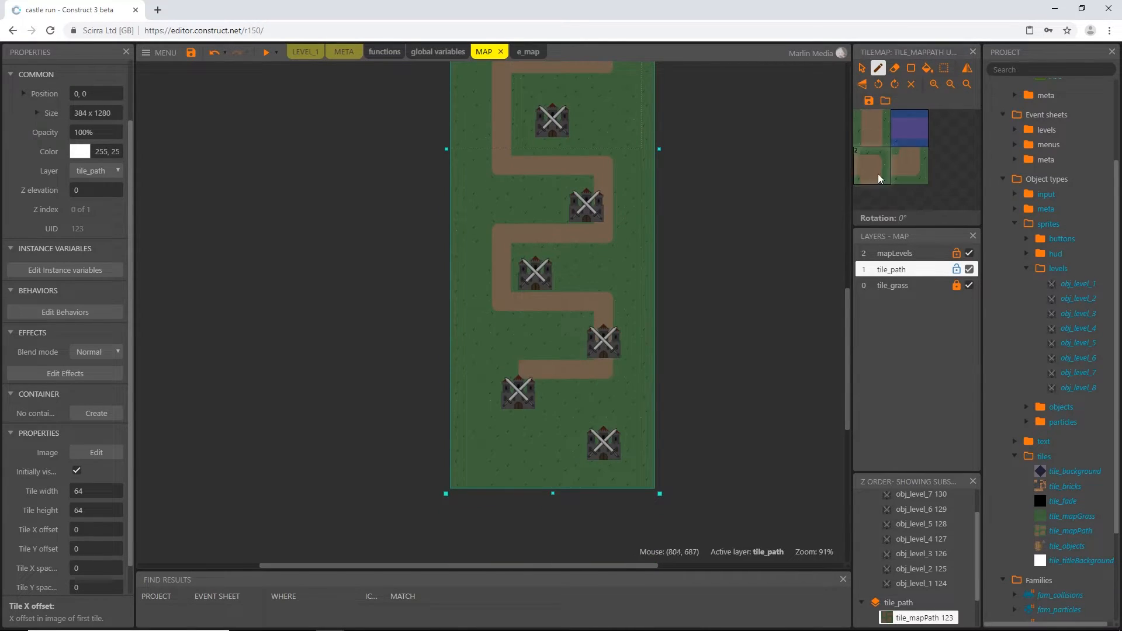
- Turn the path down at the seventh castle and paint vertical tiles down to the eighth castle's level
{"action": "left_click", "coordinate": [879, 174]}
{"action": "left_click", "coordinate": [501, 370]}
{"action": "left_click", "coordinate": [872, 128]}
{"action": "left_click_drag", "start_coordinate": [501, 403], "coordinate": [501, 442]}
{"action": "scroll", "coordinate": [646, 377], "scroll_direction": "up", "scroll_amount": 5}
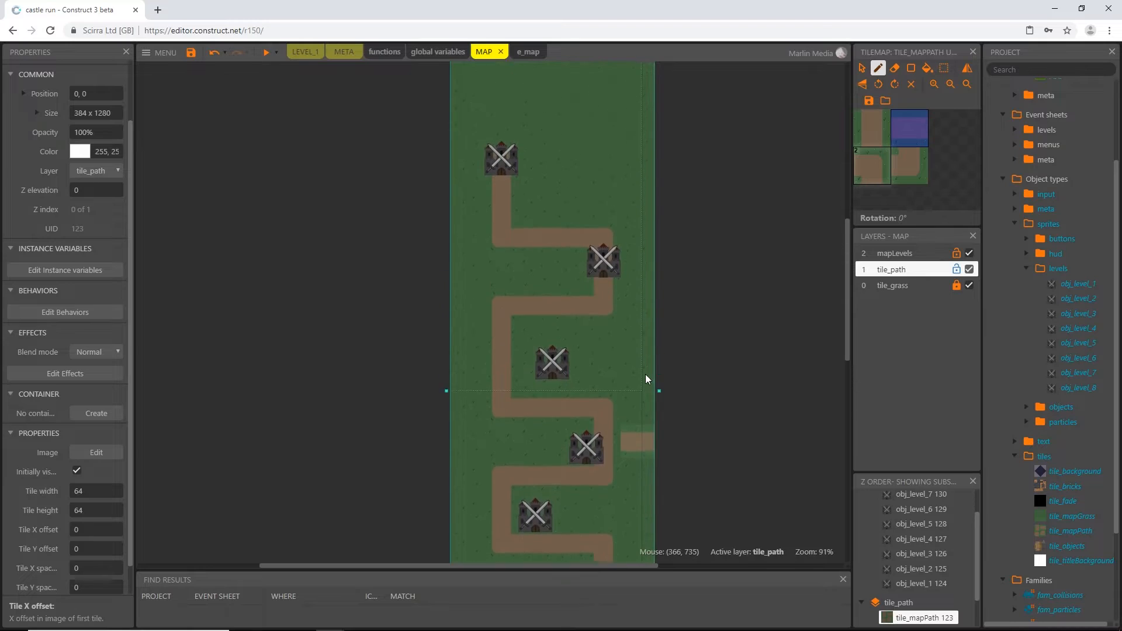
- Stop tile drawing, lock the tile_path layer, and make the unlocked mapLevels layer active
{"action": "left_click", "coordinate": [862, 68]}
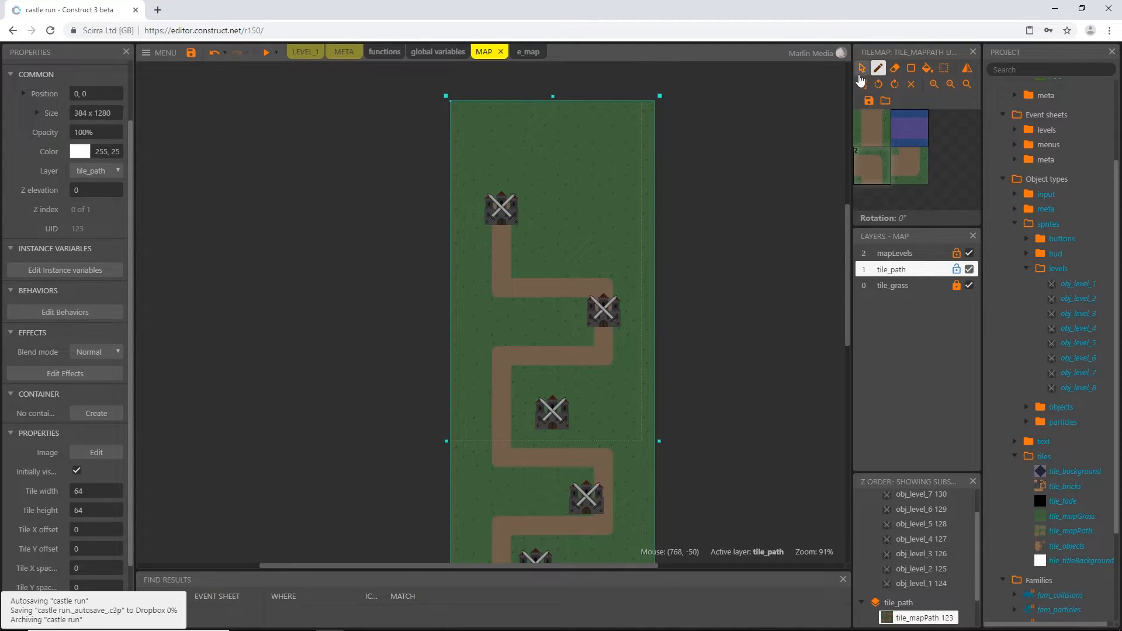
{"action": "left_click", "coordinate": [955, 270]}
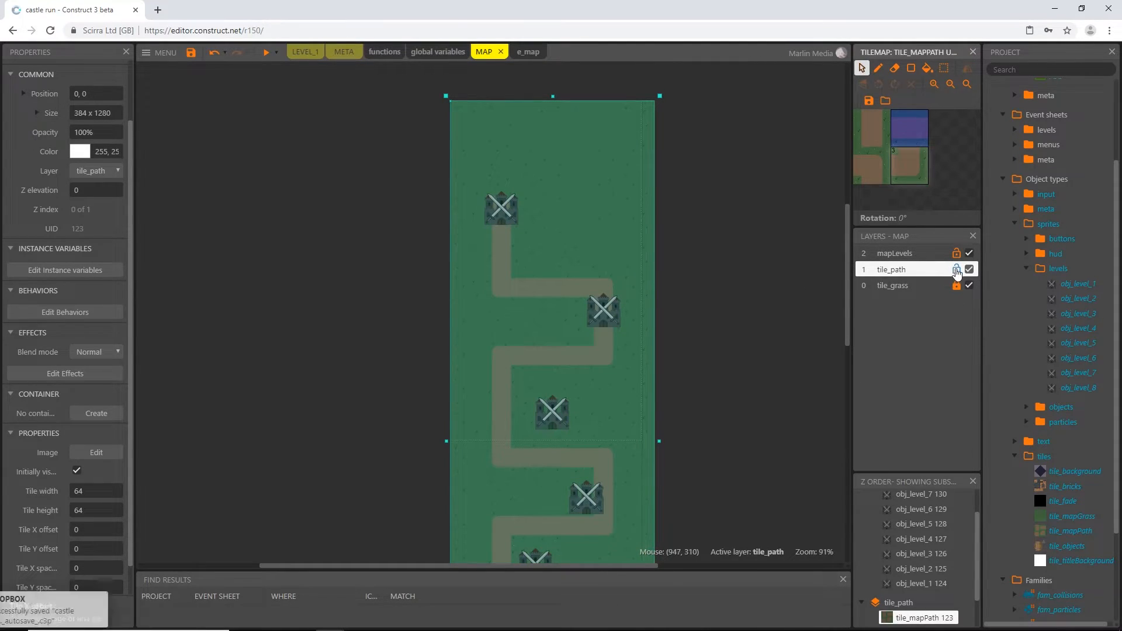
{"action": "left_click", "coordinate": [898, 255]}
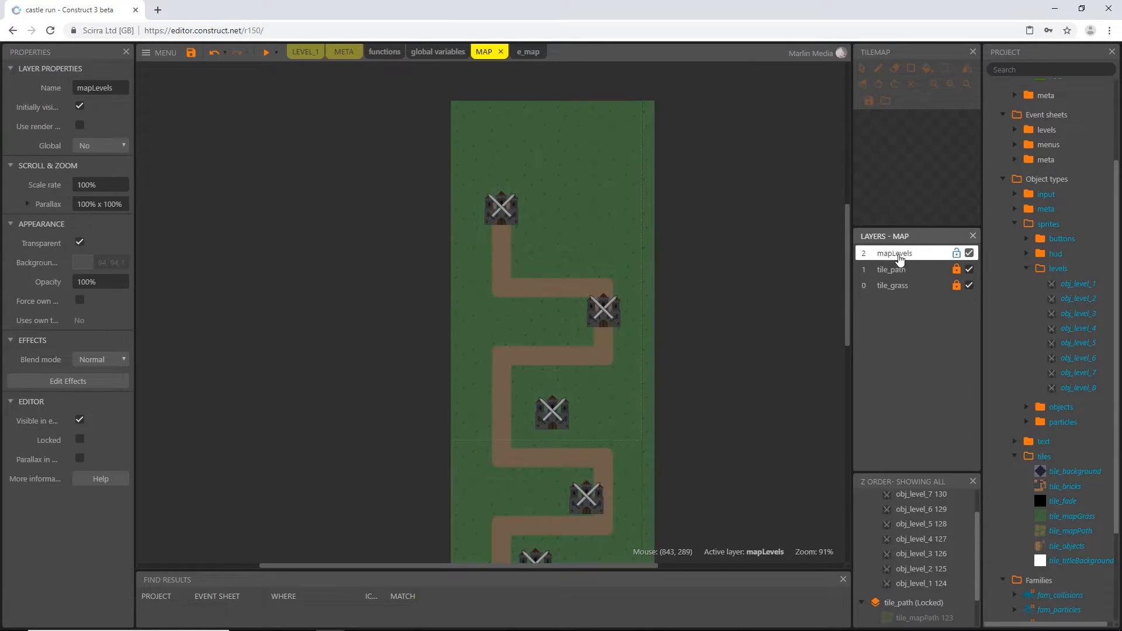
- Move the first castle to 96, 160, the second to 288, 352, the third onto the path's bend and the fourth to 256, 672
{"action": "left_click_drag", "start_coordinate": [504, 215], "coordinate": [503, 196]}
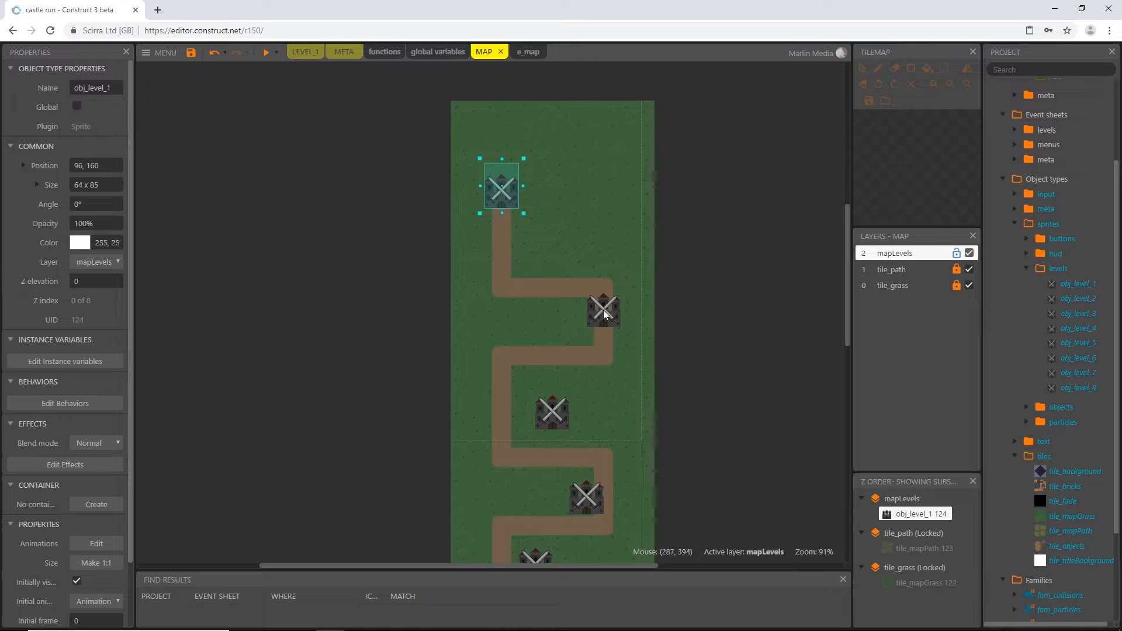
{"action": "left_click_drag", "start_coordinate": [603, 310], "coordinate": [607, 287]}
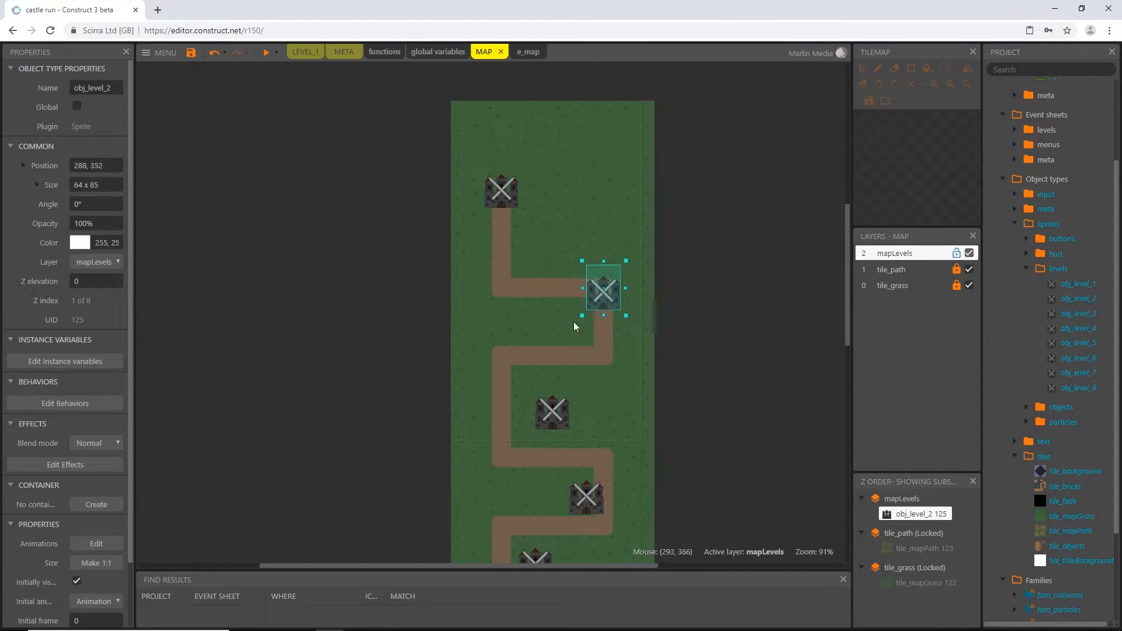
{"action": "scroll", "coordinate": [509, 359], "scroll_direction": "up", "scroll_amount": 1}
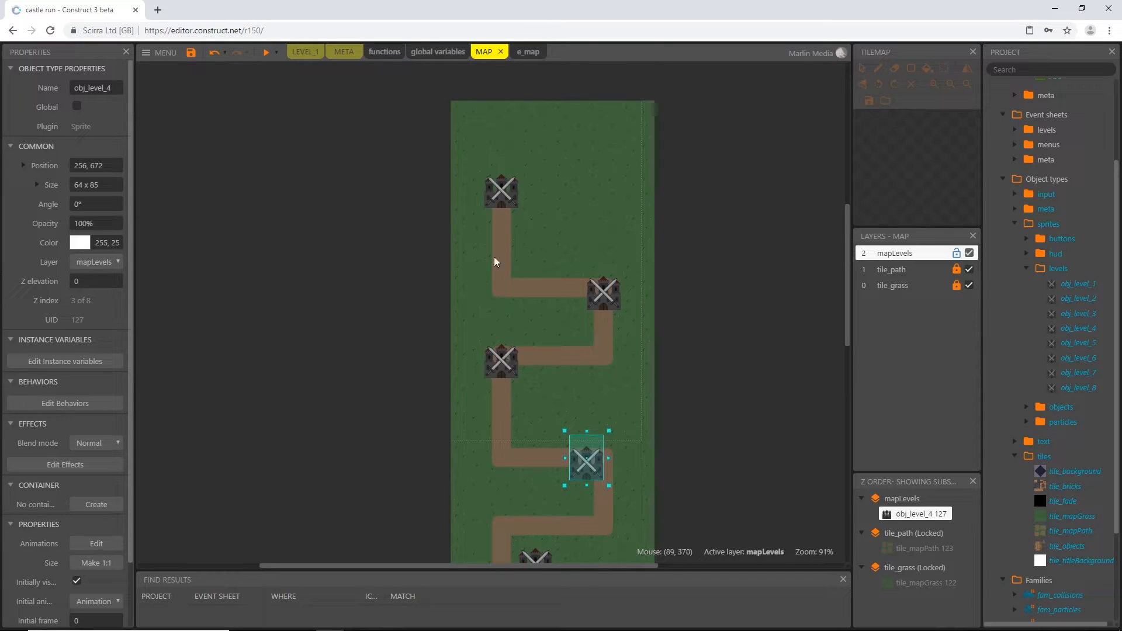
- Set obj_level_1's origin to the image's bottom-left corner at 0, 85 and apply it to the whole animation
{"action": "double_click", "coordinate": [499, 195]}
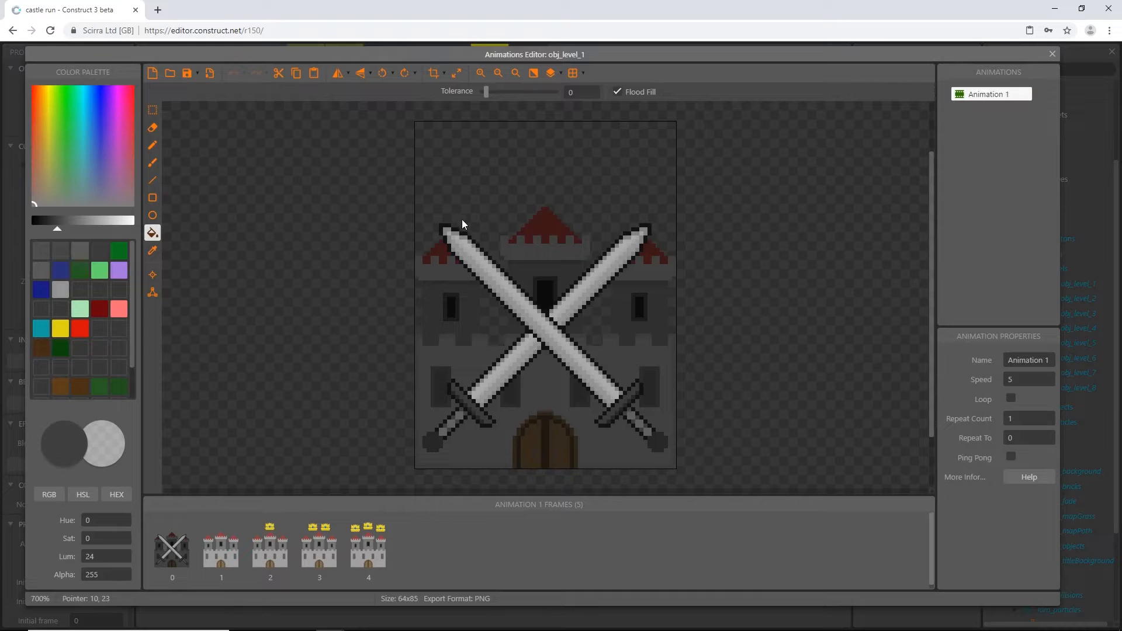
{"action": "left_click", "coordinate": [152, 275]}
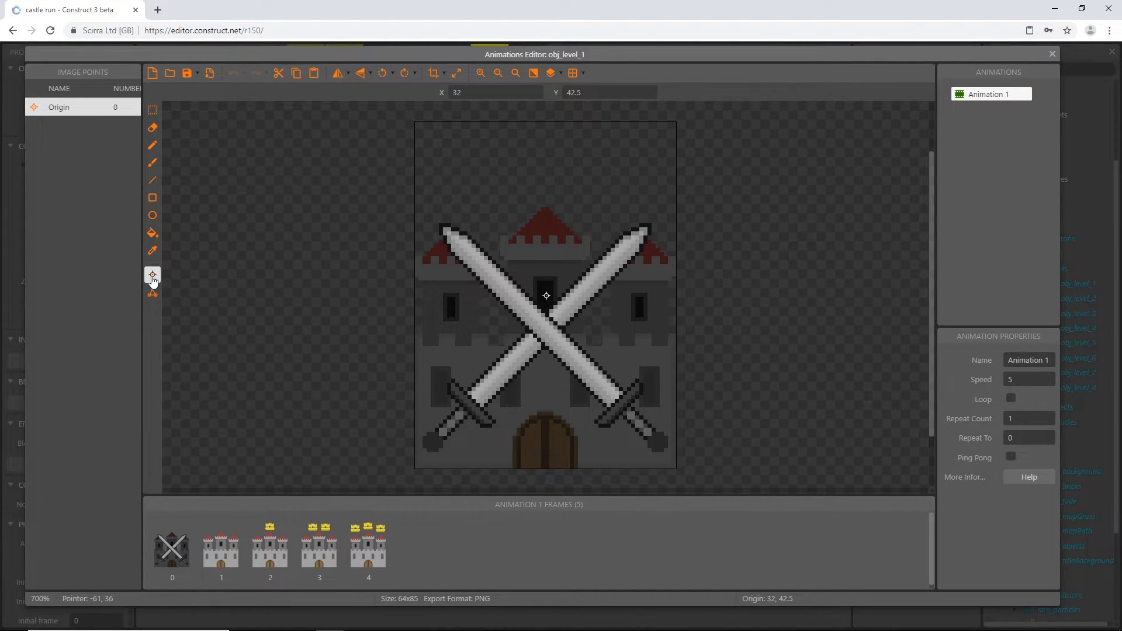
{"action": "left_click", "coordinate": [214, 548]}
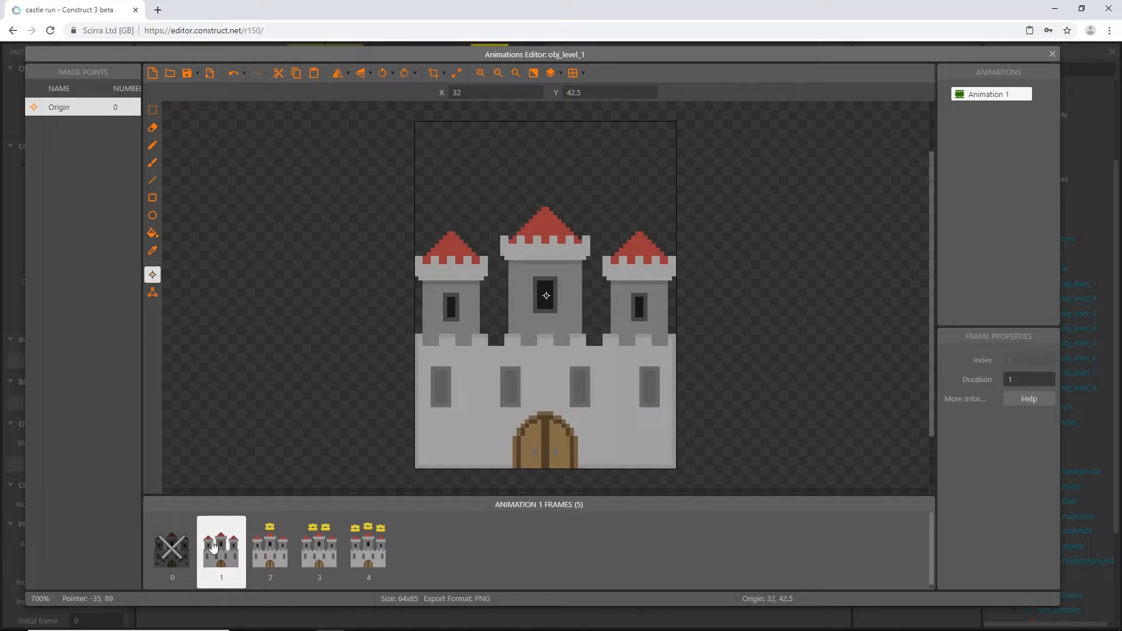
{"action": "left_click", "coordinate": [270, 555]}
{"action": "left_click", "coordinate": [316, 558]}
{"action": "left_click", "coordinate": [359, 556]}
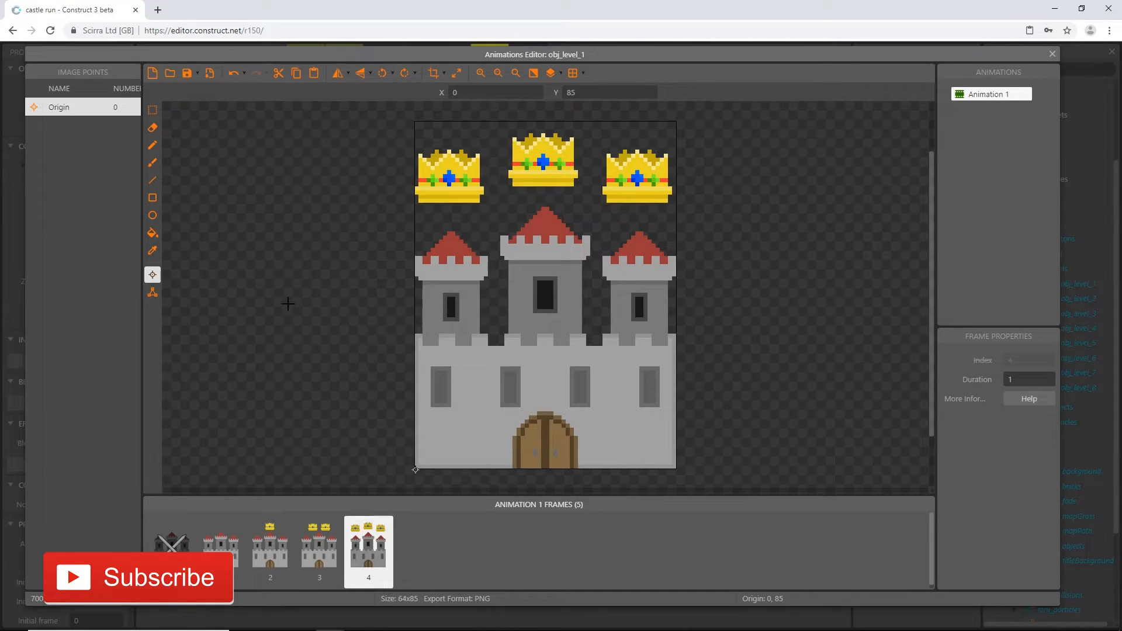
{"action": "right_click", "coordinate": [78, 110]}
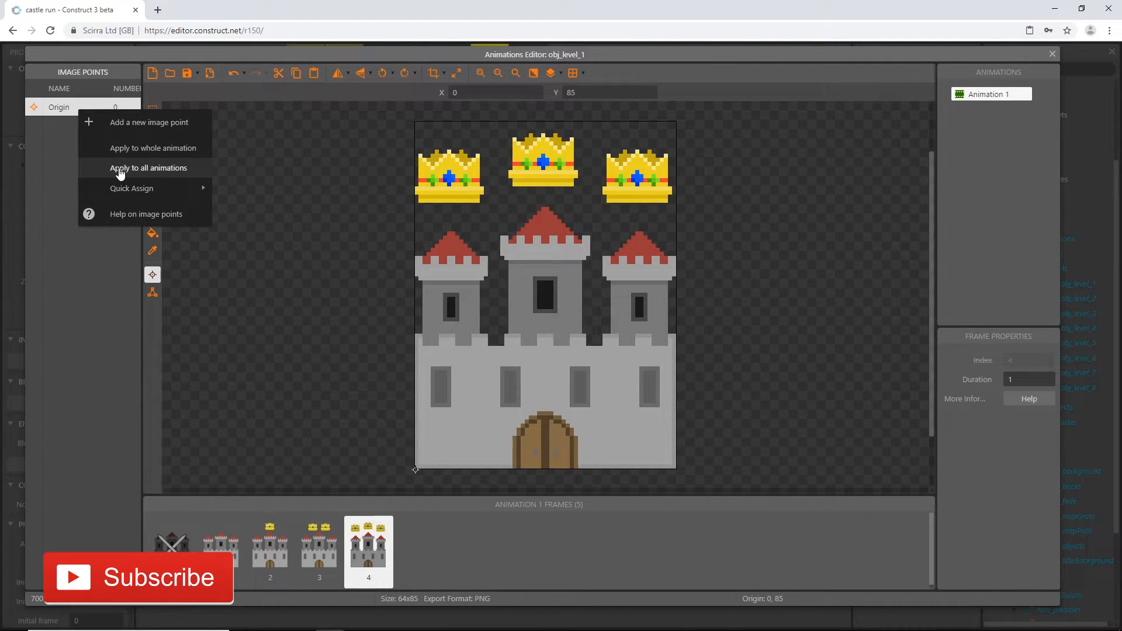
{"action": "left_click", "coordinate": [137, 149]}
{"action": "left_click", "coordinate": [1051, 54]}
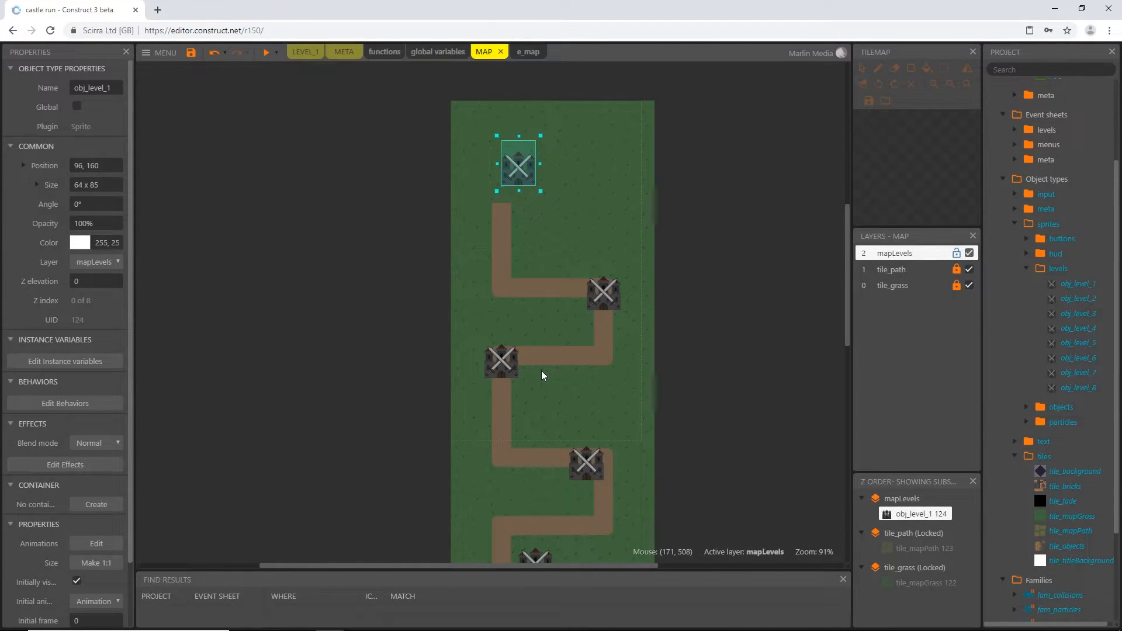
- Set obj_level_2's origin to 0, 85 on frame 4 and apply it to the whole animation
{"action": "scroll", "coordinate": [581, 304], "scroll_direction": "down", "scroll_amount": 2}
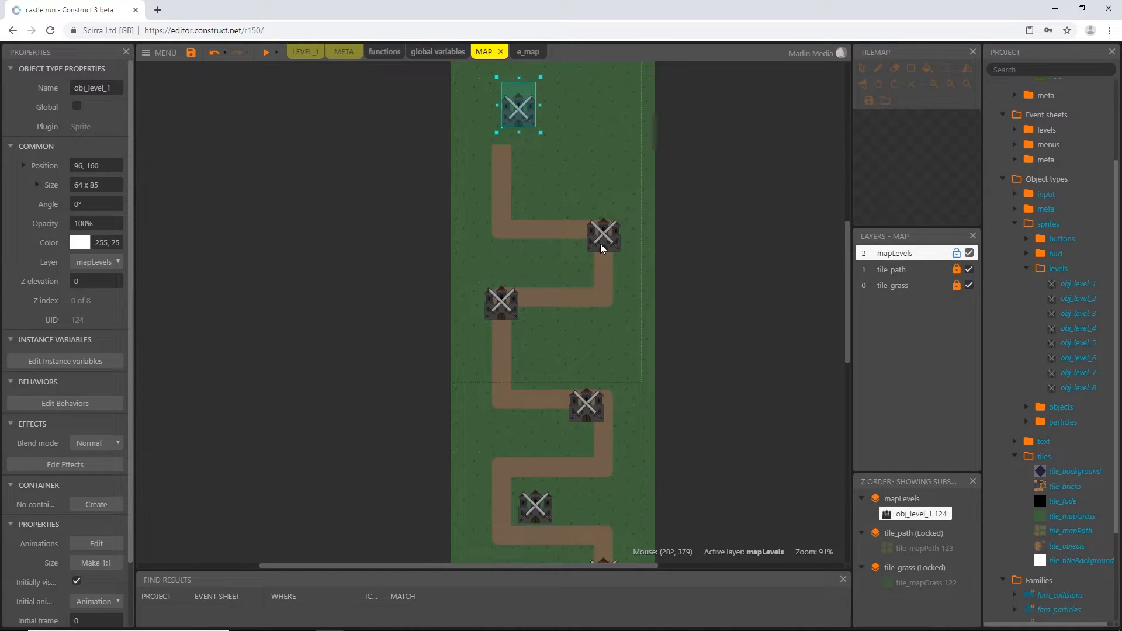
{"action": "double_click", "coordinate": [602, 248]}
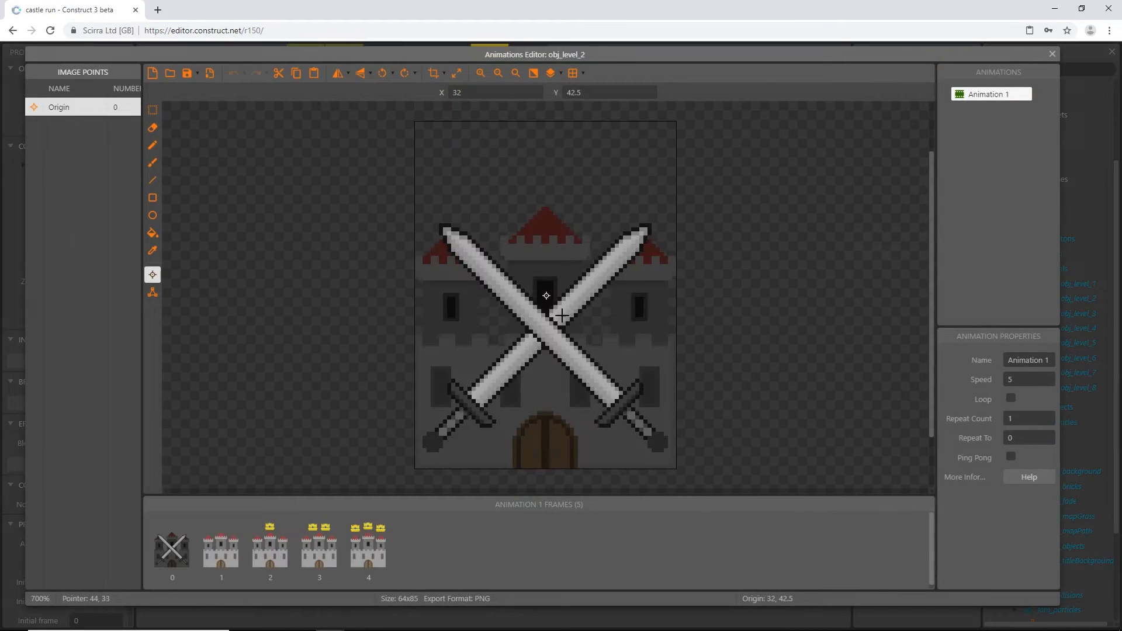
{"action": "left_click", "coordinate": [377, 561]}
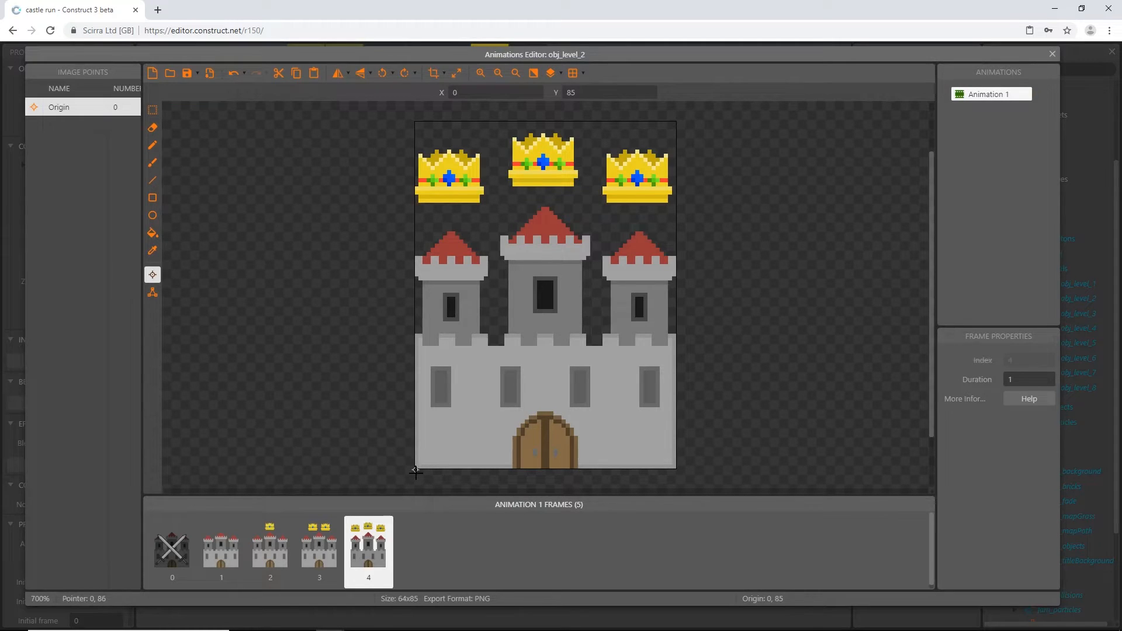
{"action": "right_click", "coordinate": [72, 109]}
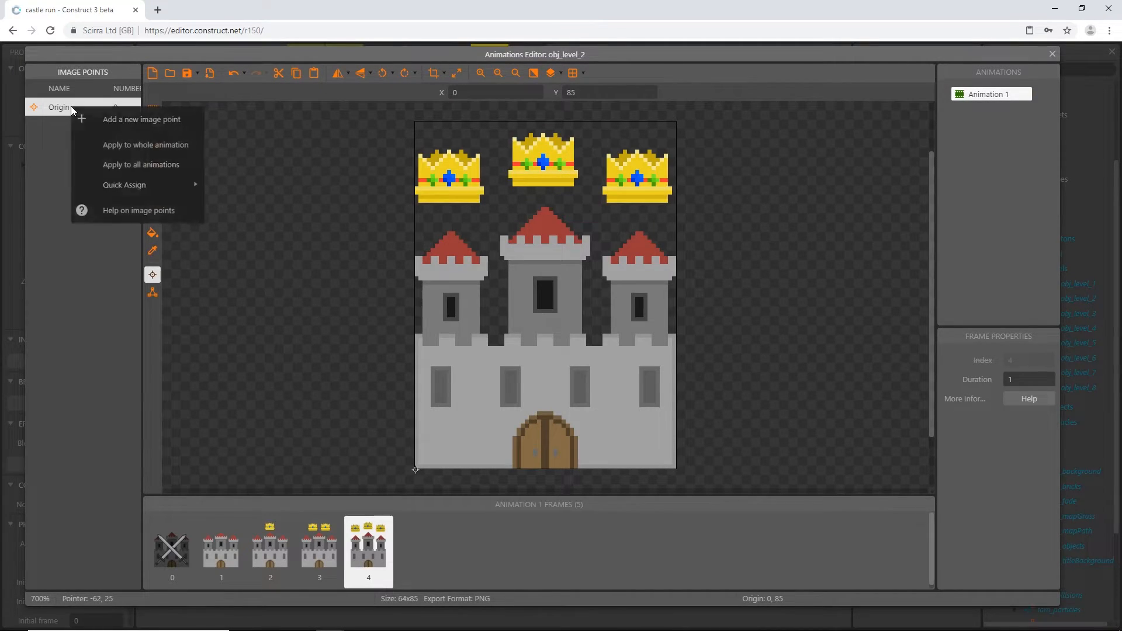
{"action": "left_click", "coordinate": [154, 155]}
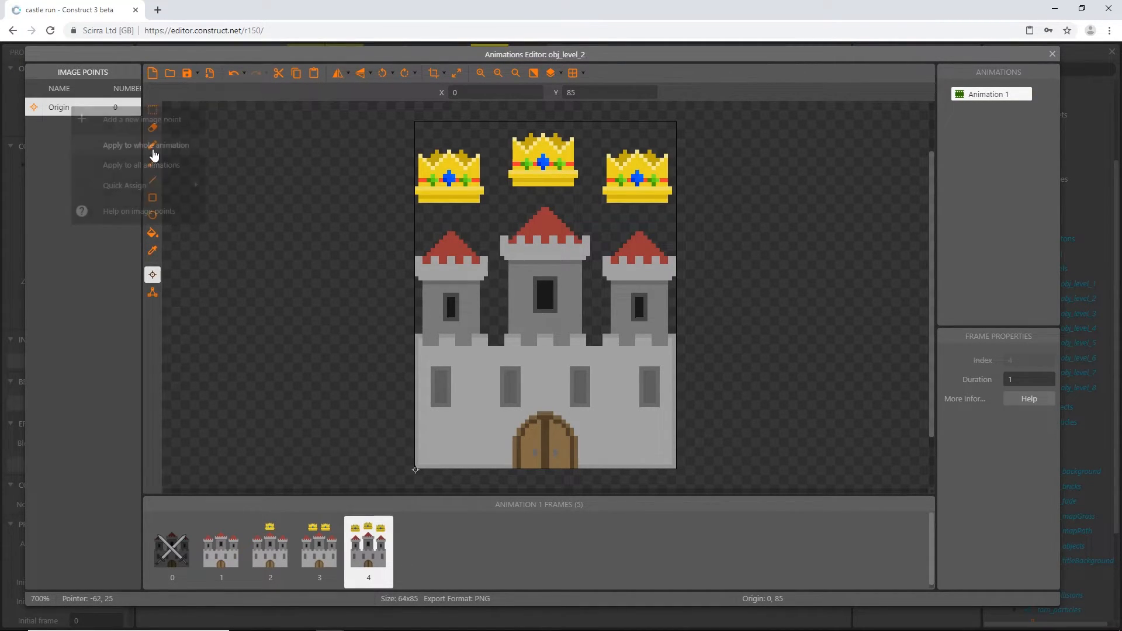
{"action": "left_click", "coordinate": [1052, 54]}
- Set obj_level_3's origin to the bottom-left corner on frame 4 and apply it to the whole animation
{"action": "scroll", "coordinate": [590, 282], "scroll_direction": "down", "scroll_amount": 2}
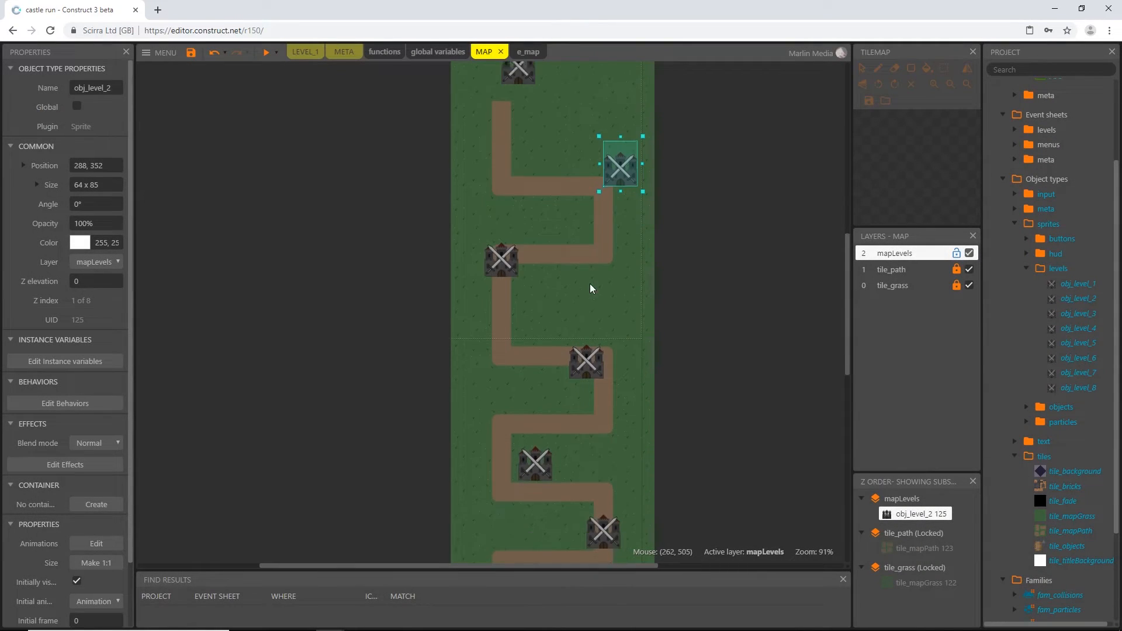
{"action": "double_click", "coordinate": [521, 239]}
{"action": "left_click", "coordinate": [368, 549]}
{"action": "right_click", "coordinate": [75, 109]}
{"action": "left_click", "coordinate": [156, 152]}
{"action": "left_click", "coordinate": [1051, 54]}
- Set obj_level_4's origin to the bottom-left corner on frame 4 and apply it to the whole animation
{"action": "double_click", "coordinate": [586, 286]}
{"action": "left_click", "coordinate": [368, 549]}
{"action": "right_click", "coordinate": [81, 106]}
{"action": "left_click", "coordinate": [152, 146]}
{"action": "left_click", "coordinate": [1052, 54]}
- Set obj_level_5's origin to the bottom-left corner on frame 4 and apply it to the whole animation
{"action": "double_click", "coordinate": [535, 387]}
{"action": "left_click", "coordinate": [368, 549]}
{"action": "right_click", "coordinate": [74, 109]}
{"action": "left_click", "coordinate": [145, 149]}
{"action": "left_click", "coordinate": [1052, 54]}
- Set obj_level_6's origin to the image's bottom-left corner and apply it to the whole animation
{"action": "double_click", "coordinate": [604, 458]}
{"action": "right_click", "coordinate": [66, 111]}
{"action": "left_click", "coordinate": [141, 148]}
{"action": "left_click", "coordinate": [1052, 54]}
- Set obj_level_7's origin to the bottom-left corner on frame 4 and apply it to the whole animation
{"action": "scroll", "coordinate": [541, 302], "scroll_direction": "down", "scroll_amount": 3}
{"action": "double_click", "coordinate": [517, 275]}
{"action": "left_click", "coordinate": [368, 550]}
{"action": "right_click", "coordinate": [83, 106]}
{"action": "left_click", "coordinate": [152, 146]}
- Set obj_level_8's origin to the bottom-left corner on frame 4 and apply it to the whole animation
{"action": "left_click", "coordinate": [368, 549]}
{"action": "right_click", "coordinate": [77, 107]}
{"action": "left_click", "coordinate": [147, 145]}
{"action": "left_click", "coordinate": [1051, 54]}
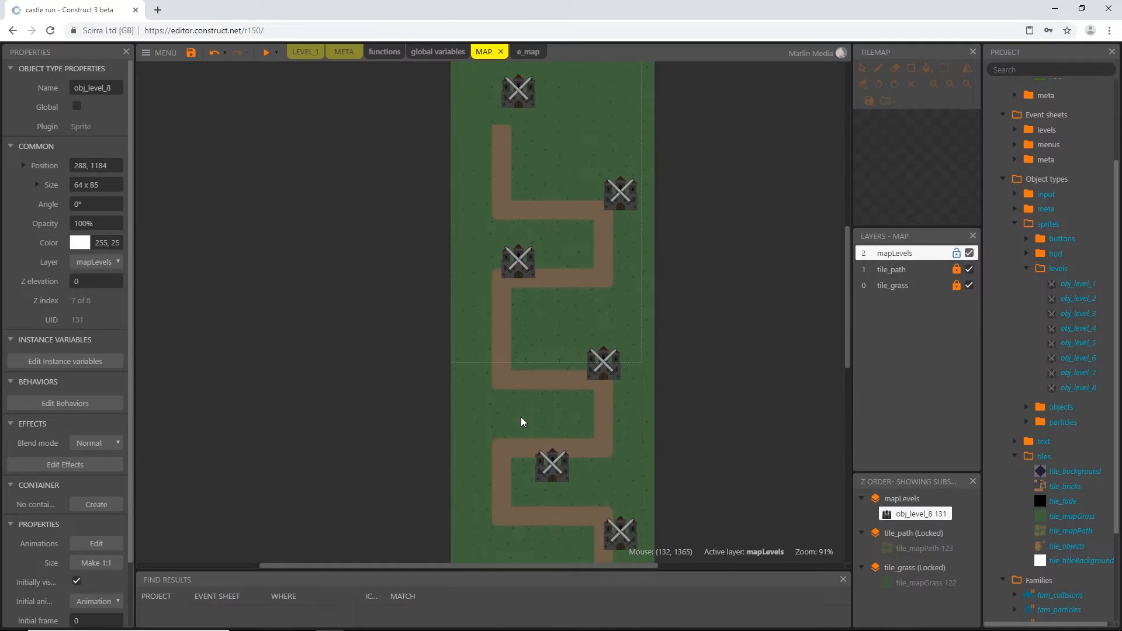
- Move obj_level_1 to 64, 224, obj_level_2 to 256, 384 and obj_level_3 to 64, 512 so they align with the path
{"action": "scroll", "coordinate": [522, 421], "scroll_direction": "up", "scroll_amount": 3}
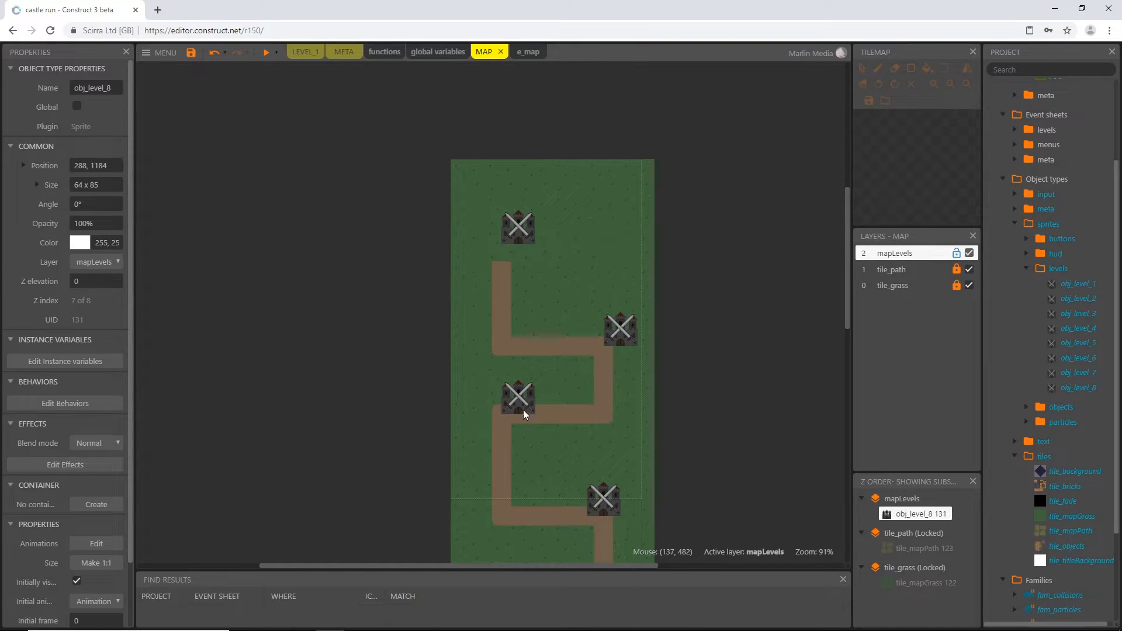
{"action": "left_click_drag", "start_coordinate": [531, 228], "coordinate": [510, 270]}
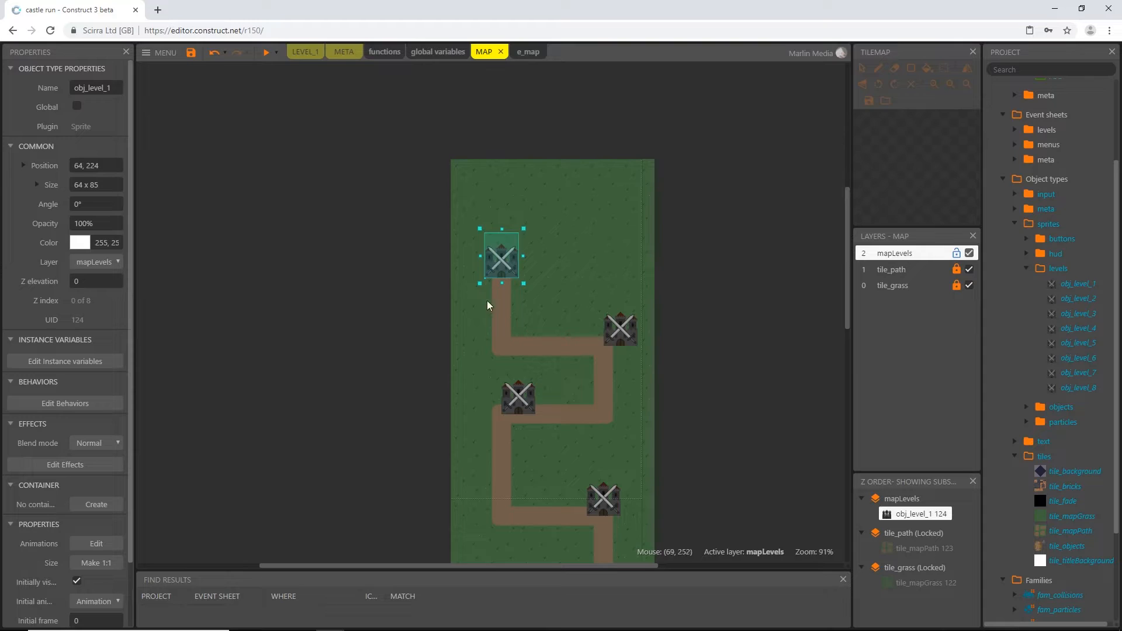
{"action": "left_click_drag", "start_coordinate": [618, 338], "coordinate": [607, 352]}
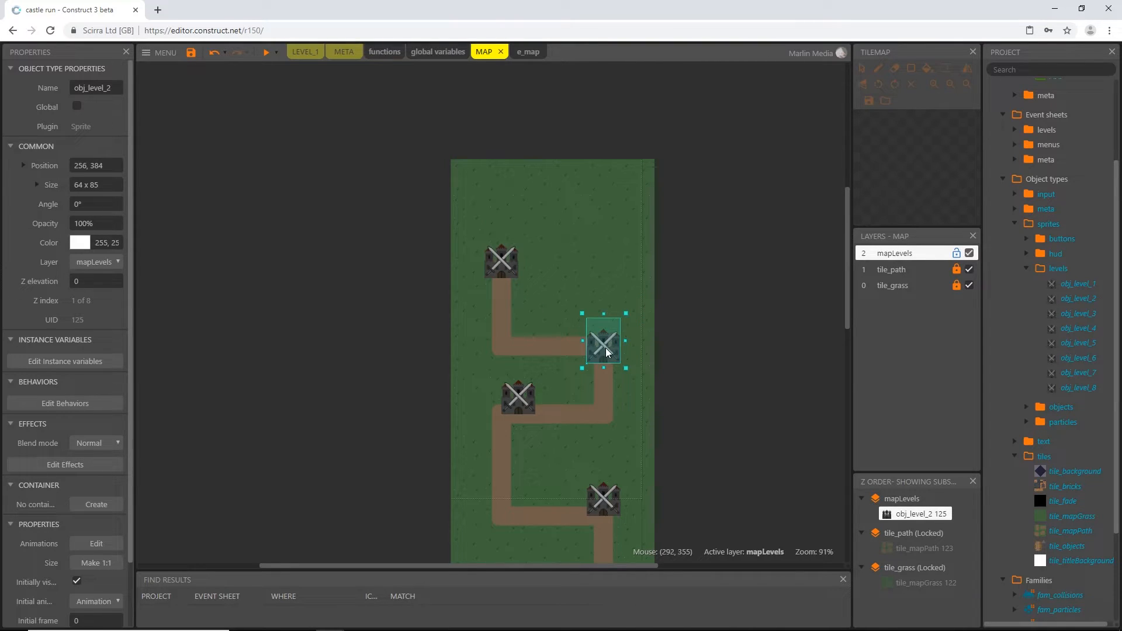
{"action": "left_click_drag", "start_coordinate": [524, 408], "coordinate": [505, 419]}
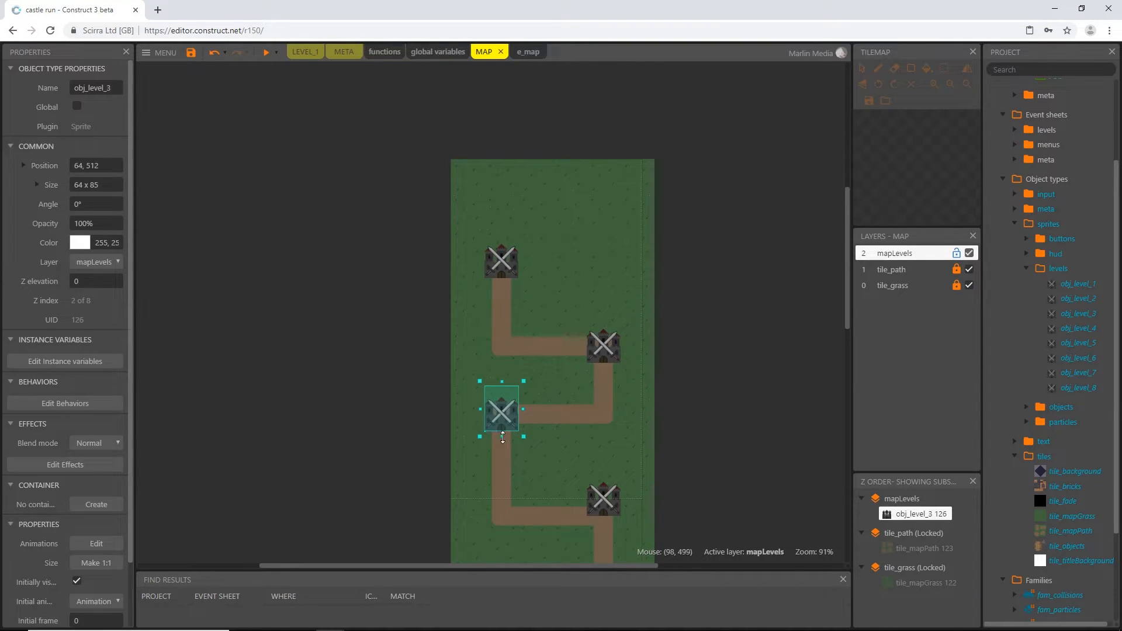
- Place obj_level_4 at 256, 704, obj_level_5 on the next path corner and obj_level_6 at 256, 992
{"action": "scroll", "coordinate": [638, 468], "scroll_direction": "down", "scroll_amount": 5}
{"action": "left_click", "coordinate": [595, 289]}
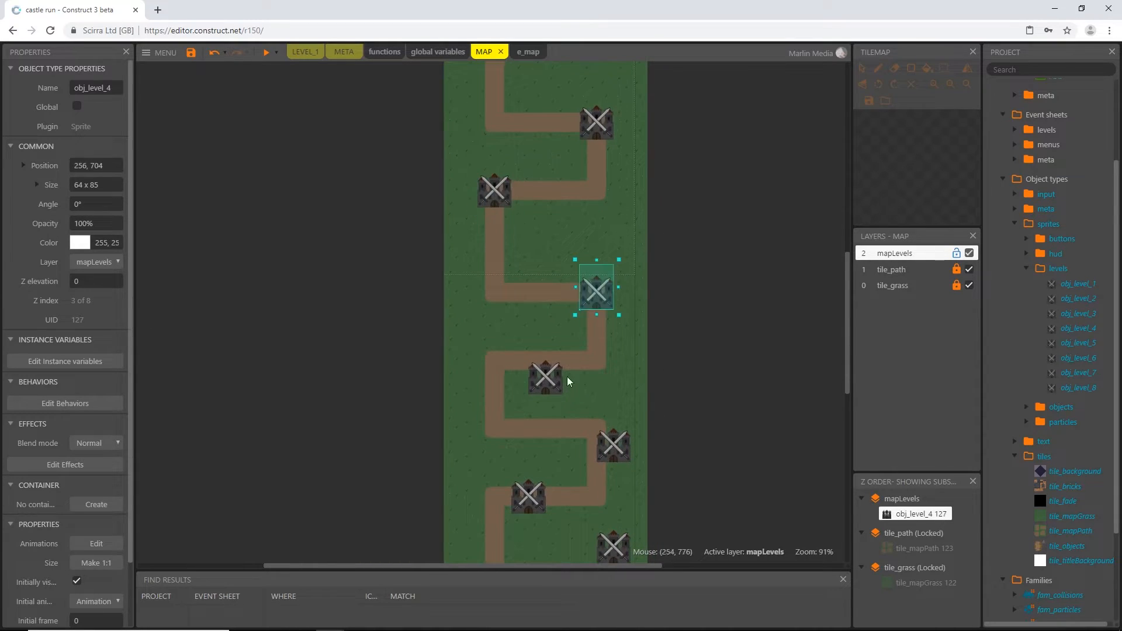
{"action": "left_click_drag", "start_coordinate": [543, 382], "coordinate": [509, 368]}
{"action": "left_click_drag", "start_coordinate": [612, 445], "coordinate": [591, 441]}
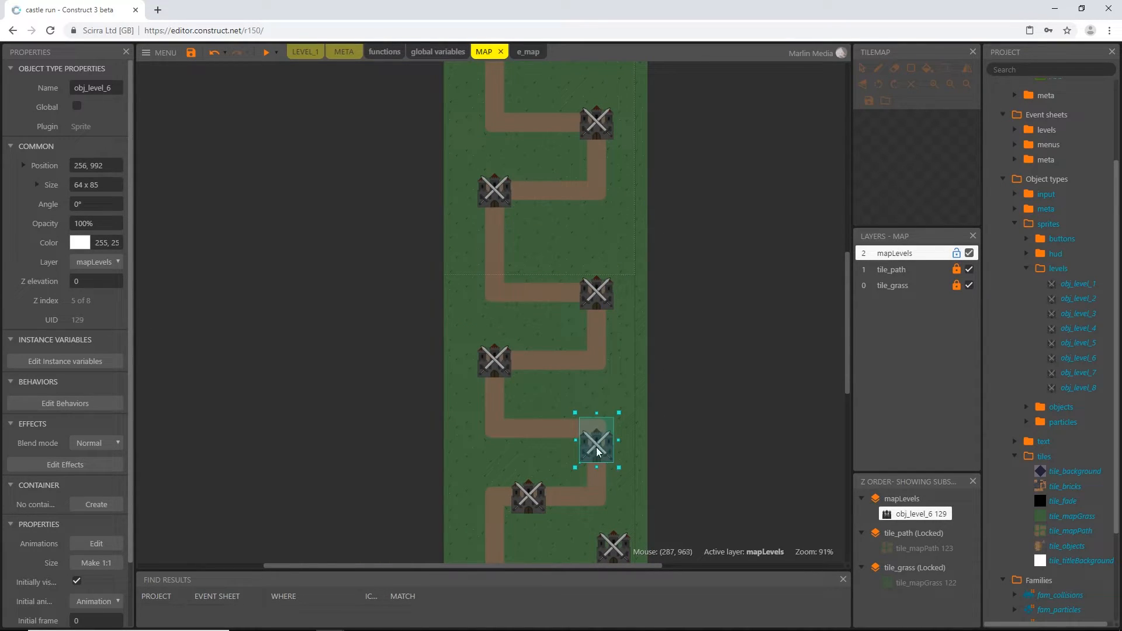
- Align obj_level_7 with the last left-hand stretch of the path and place obj_level_8 at the path's end at 288, 1280
{"action": "scroll", "coordinate": [598, 450], "scroll_direction": "down", "scroll_amount": 4}
{"action": "left_click_drag", "start_coordinate": [525, 323], "coordinate": [494, 323]}
{"action": "left_click_drag", "start_coordinate": [614, 372], "coordinate": [624, 422]}
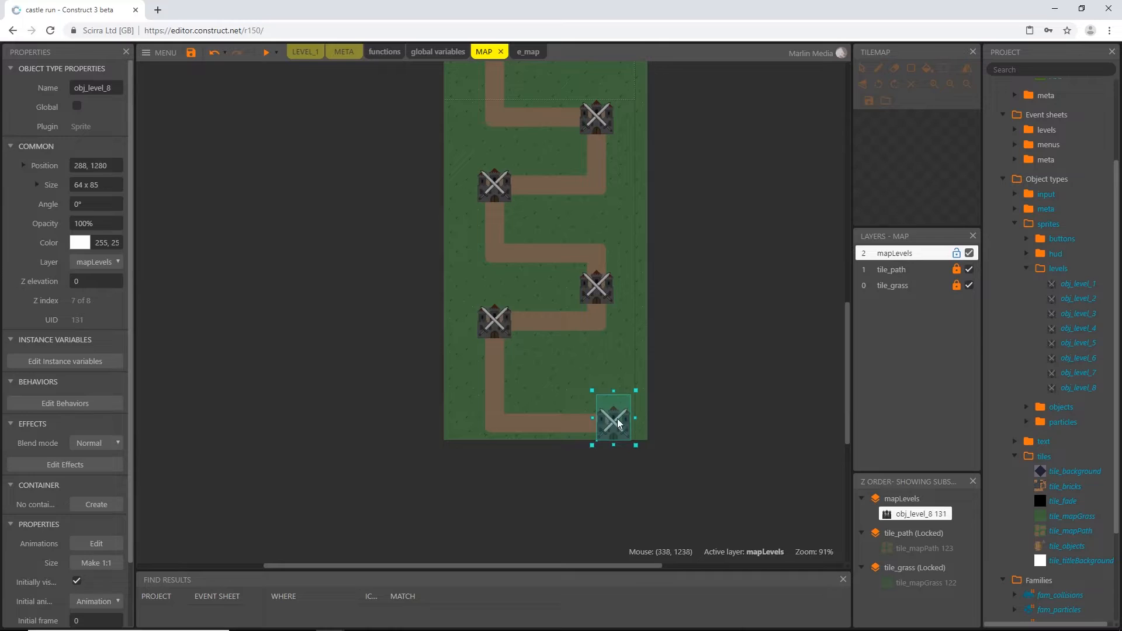
{"action": "left_click", "coordinate": [760, 373]}
{"action": "scroll", "coordinate": [762, 374], "scroll_direction": "up", "scroll_amount": 4}
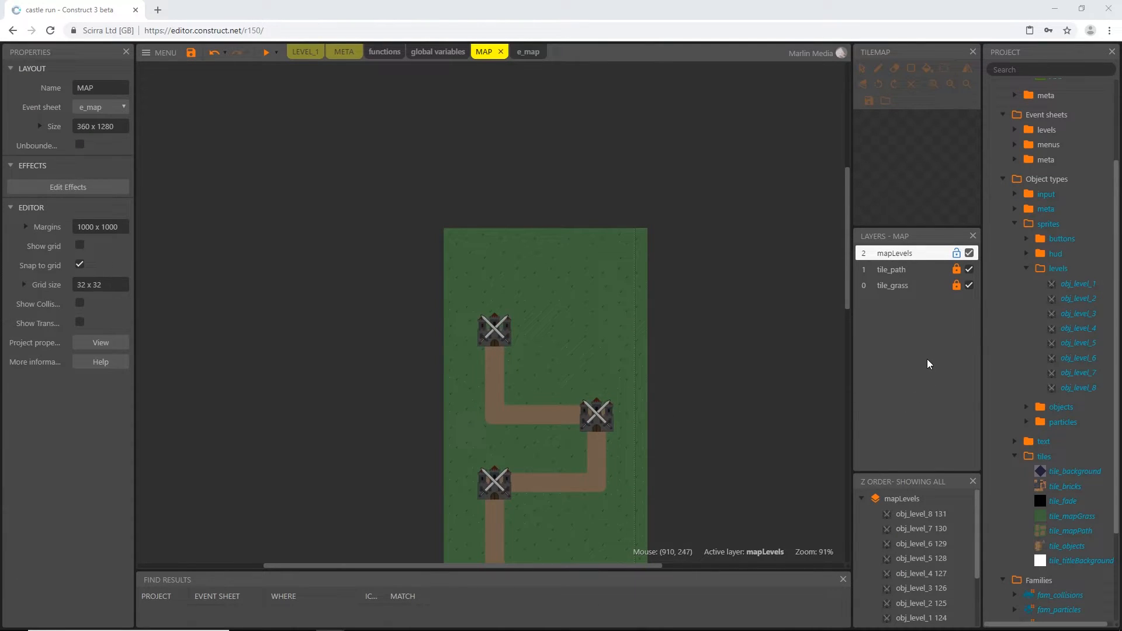
- Add a new top layer named levelNumbers and lock the mapLevels layer
{"action": "right_click", "coordinate": [900, 356]}
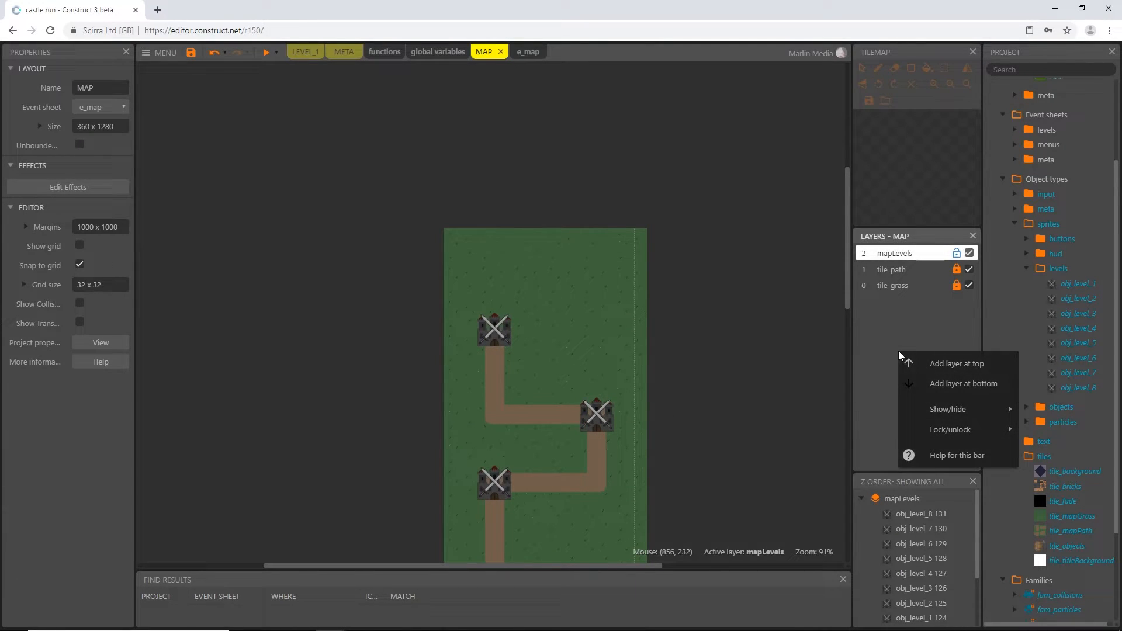
{"action": "left_click", "coordinate": [924, 364]}
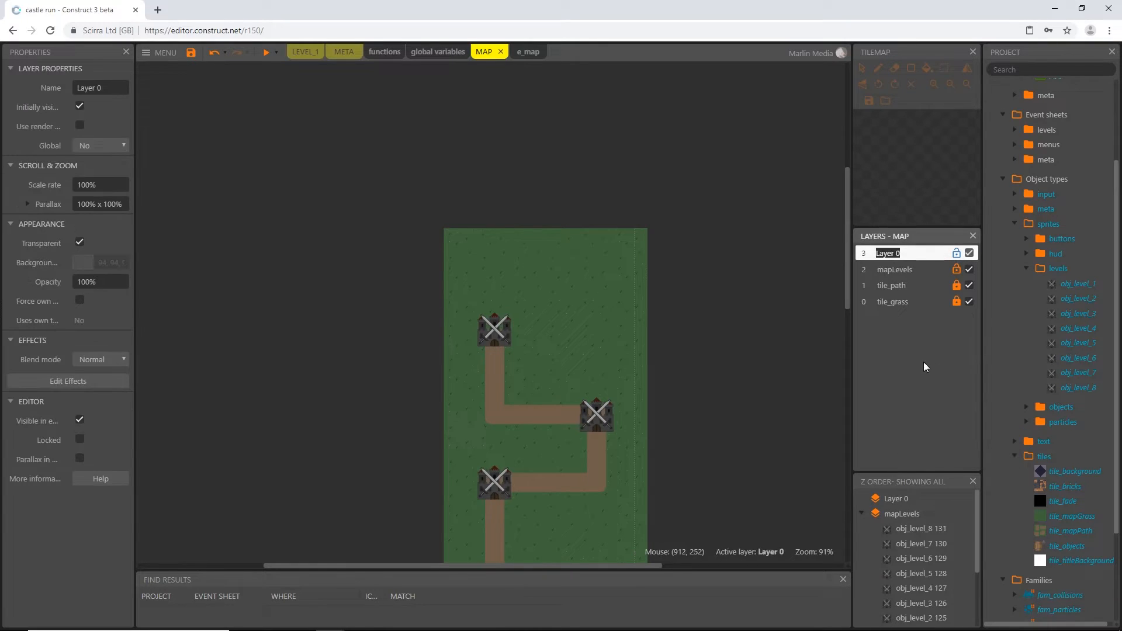
{"action": "key", "text": "BackSpace"}
{"action": "type", "text": "levelNumbers"}
{"action": "key", "text": "Return"}
{"action": "left_click", "coordinate": [956, 270]}
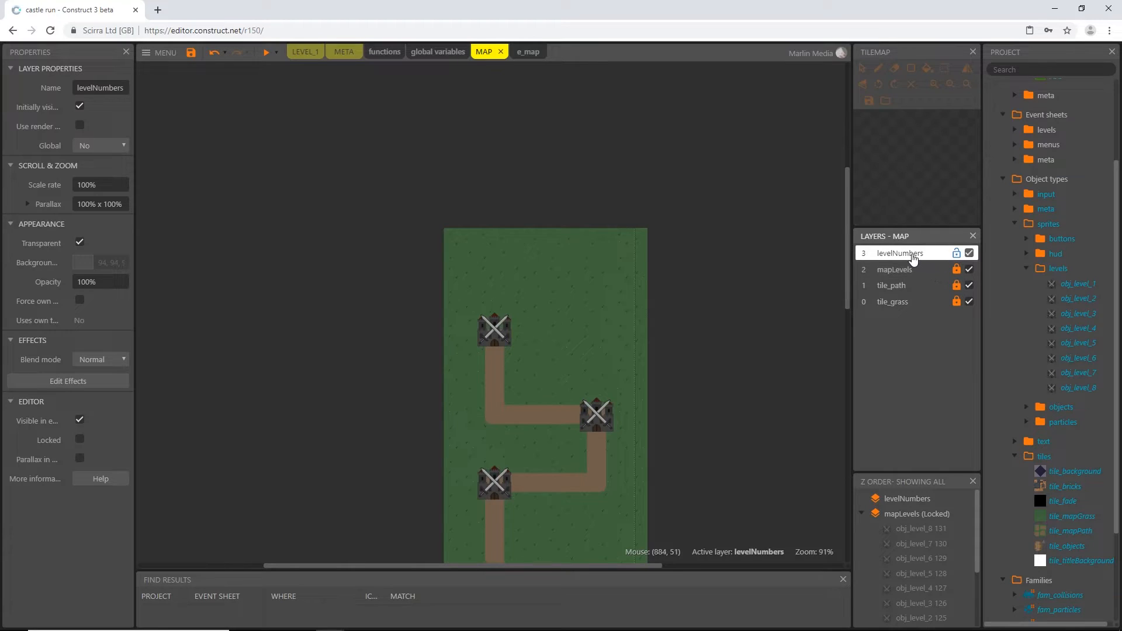
- Insert a Text object beside the first castle on the levelNumbers layer and name it txt_levelNumber
{"action": "double_click", "coordinate": [375, 326]}
{"action": "scroll", "coordinate": [613, 345], "scroll_direction": "down", "scroll_amount": 4}
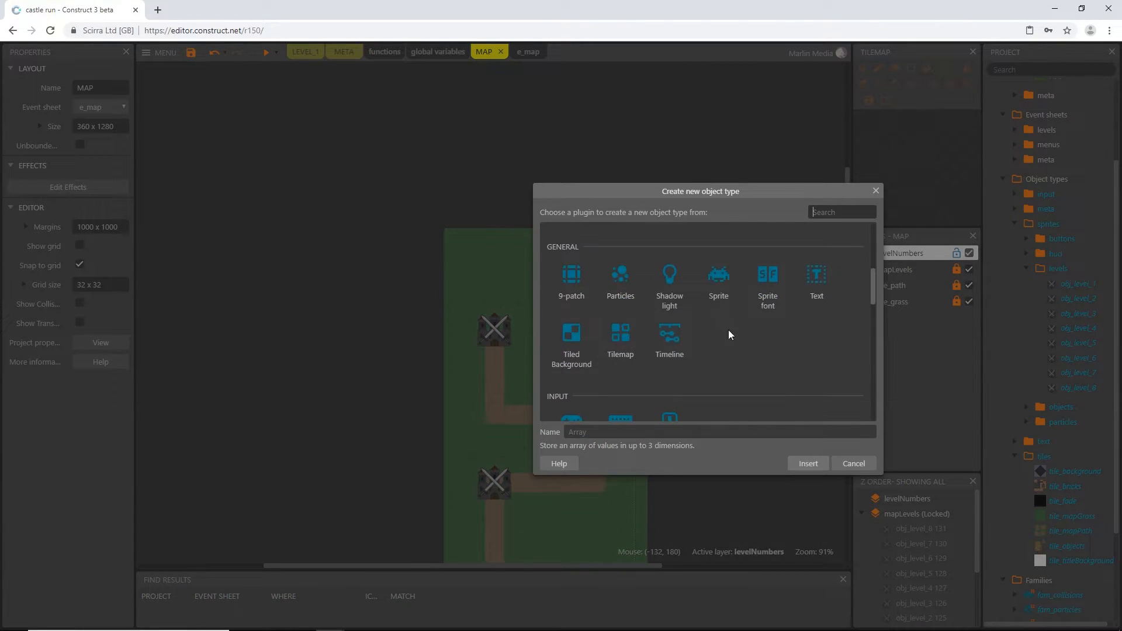
{"action": "double_click", "coordinate": [816, 287]}
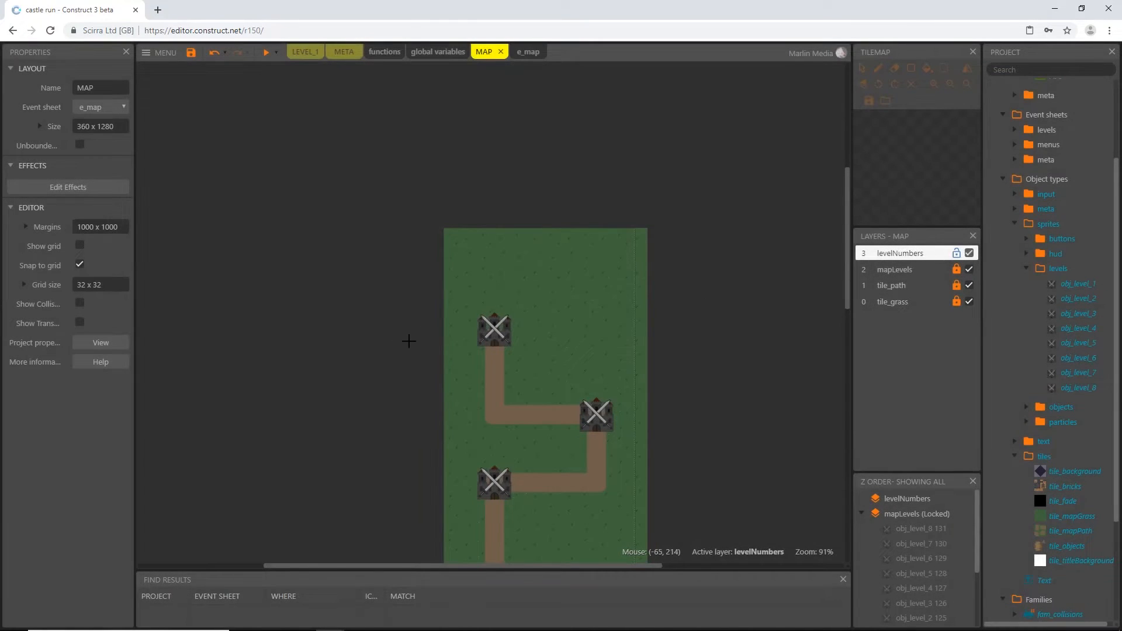
{"action": "left_click", "coordinate": [411, 346]}
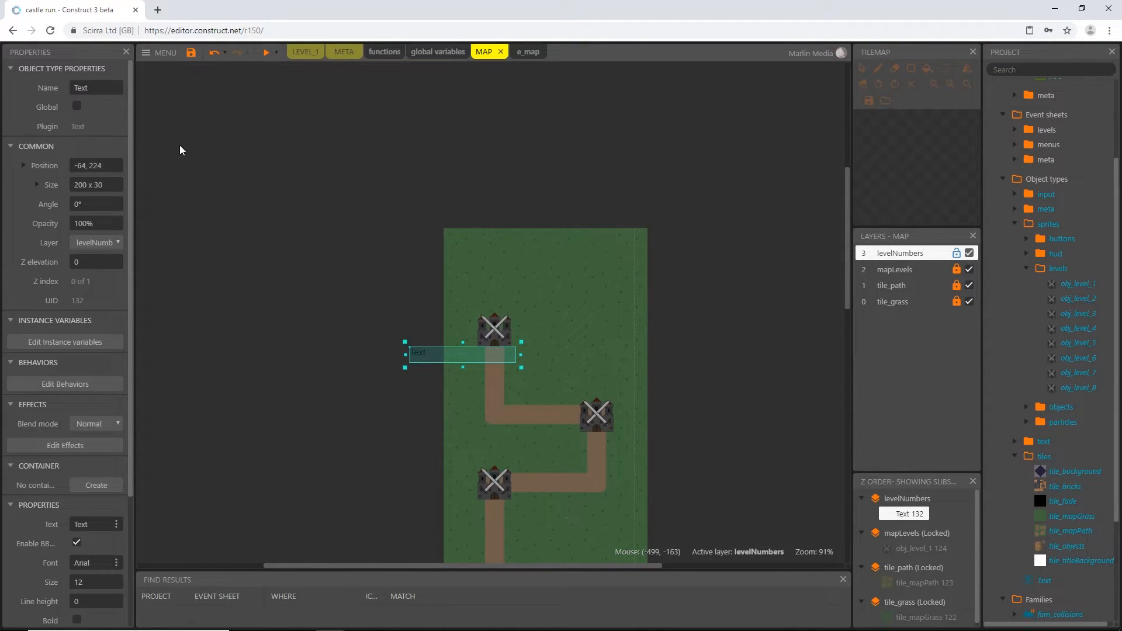
{"action": "left_click", "coordinate": [97, 88]}
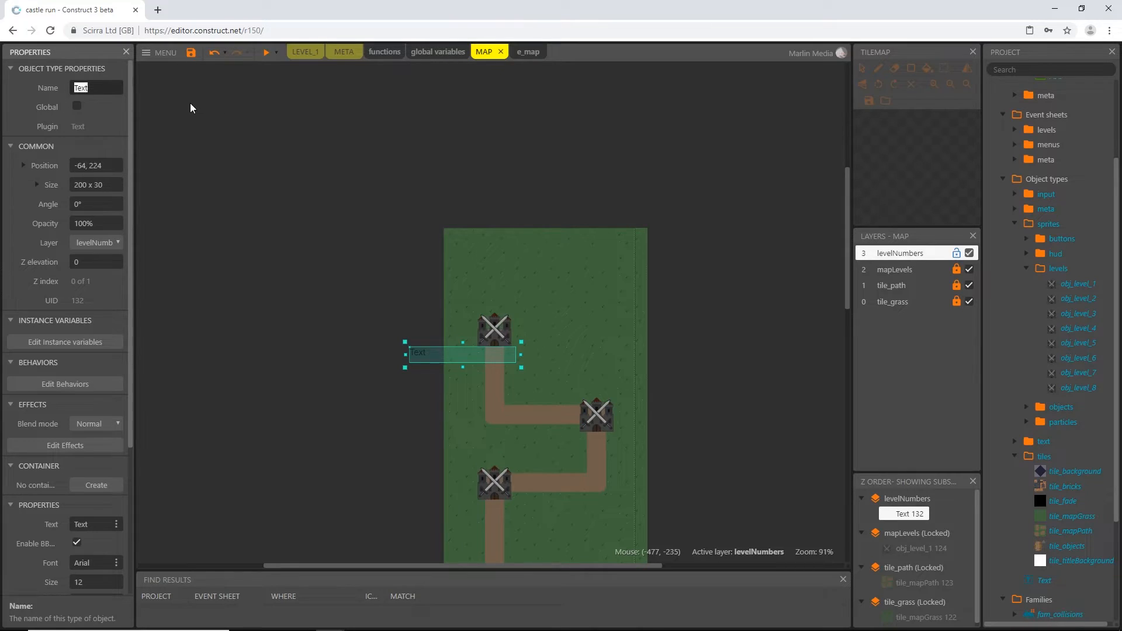
{"action": "type", "text": "txt_levelNumber"}
{"action": "key", "text": "Return"}
- Collapse the levels and tiles folders, move txt_levelNumber into the text folder of the object types and expand that folder
{"action": "scroll", "coordinate": [1038, 463], "scroll_direction": "down", "scroll_amount": 2}
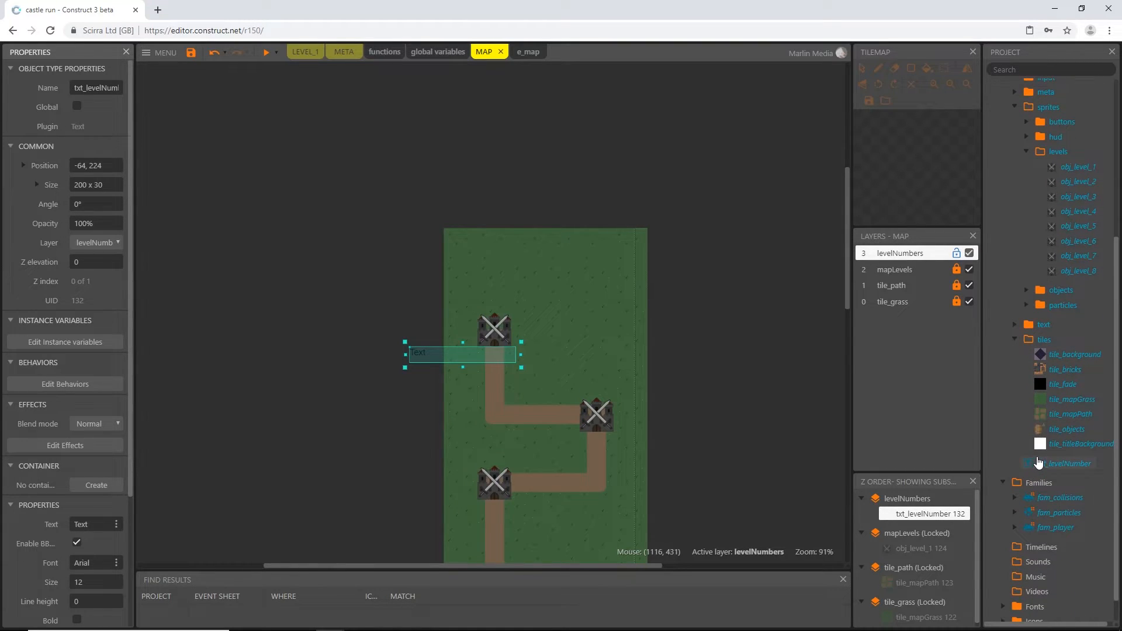
{"action": "left_click", "coordinate": [1027, 153]}
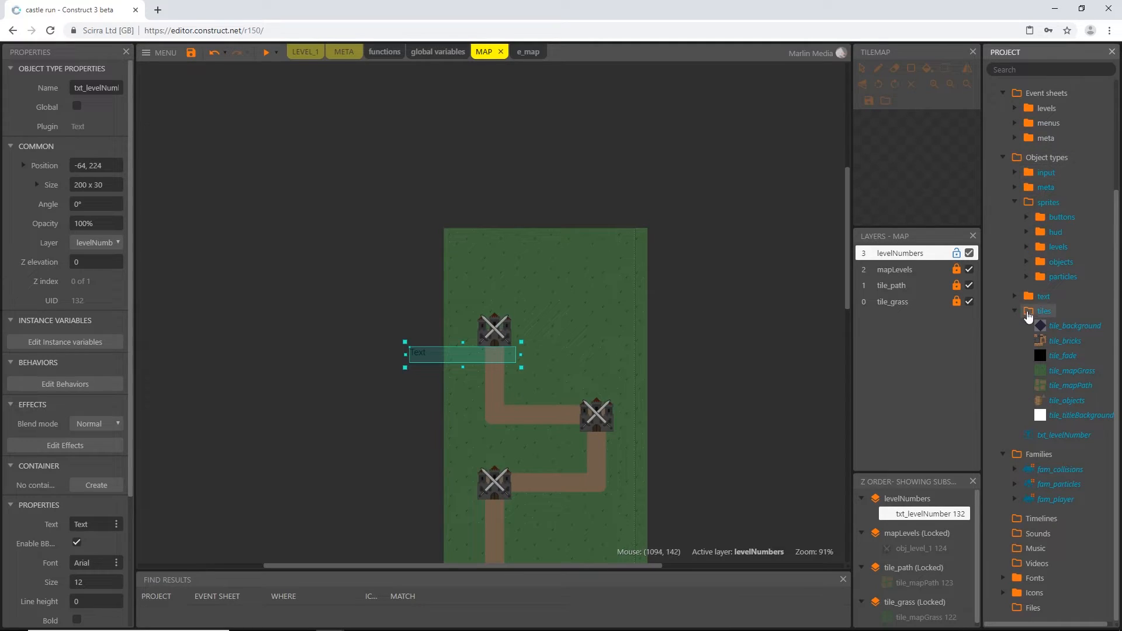
{"action": "left_click", "coordinate": [1014, 311]}
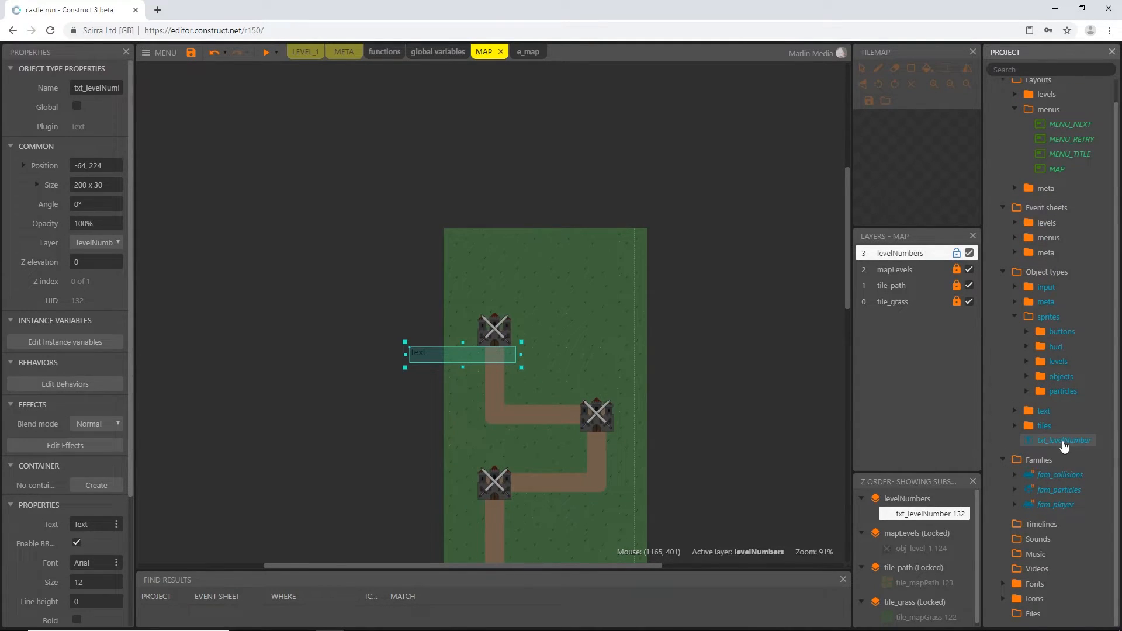
{"action": "left_click_drag", "start_coordinate": [1070, 447], "coordinate": [1043, 411]}
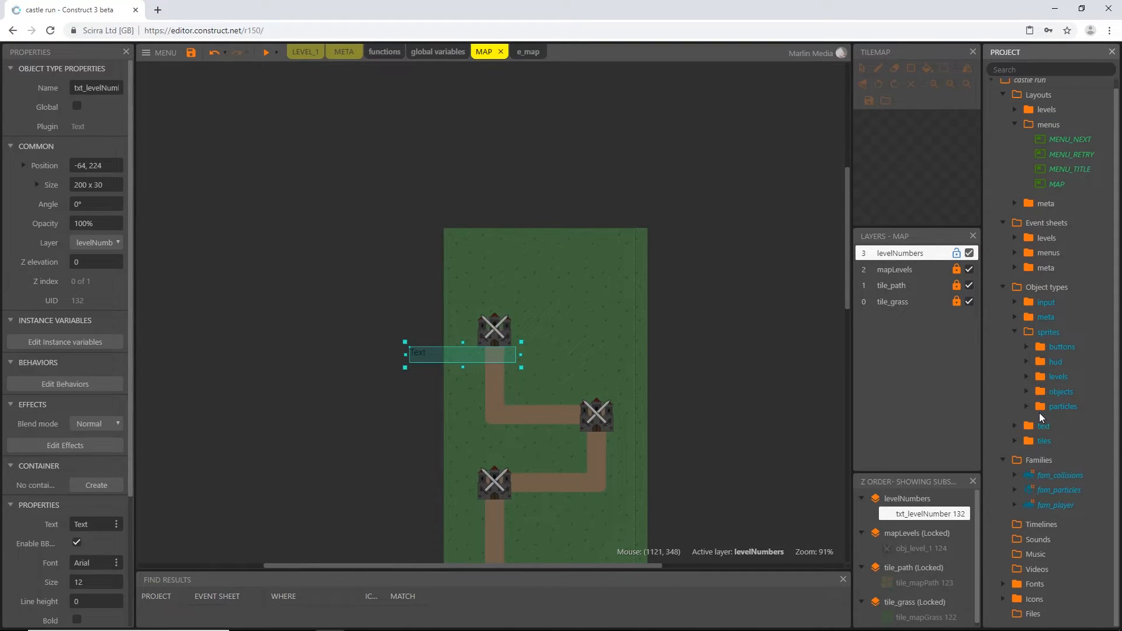
{"action": "left_click", "coordinate": [1014, 426]}
{"action": "scroll", "coordinate": [1013, 426], "scroll_direction": "down", "scroll_amount": 3}
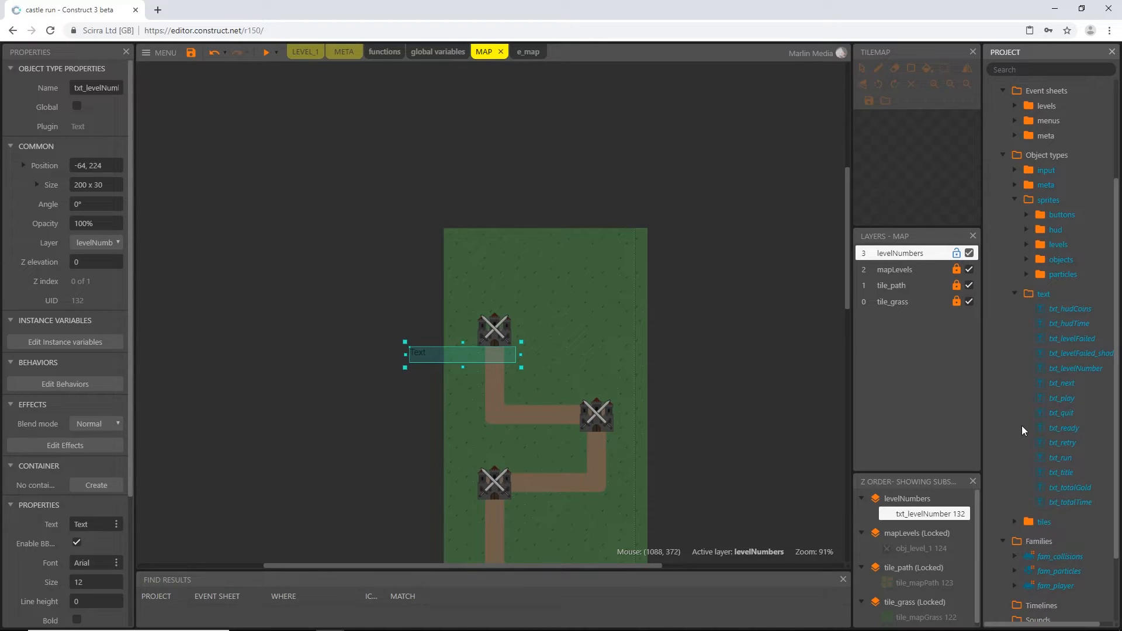
- Move txt_levelNumber up beside the first castle and set its text to 1
{"action": "left_click_drag", "start_coordinate": [422, 353], "coordinate": [389, 333]}
{"action": "scroll", "coordinate": [76, 316], "scroll_direction": "down", "scroll_amount": 3}
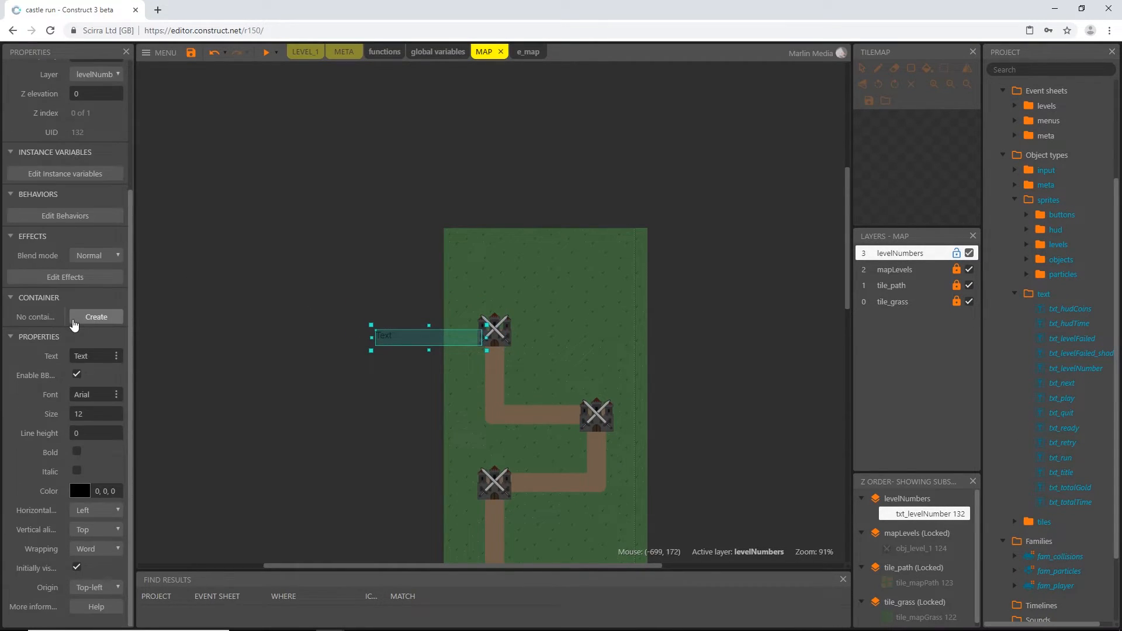
{"action": "left_click", "coordinate": [98, 357]}
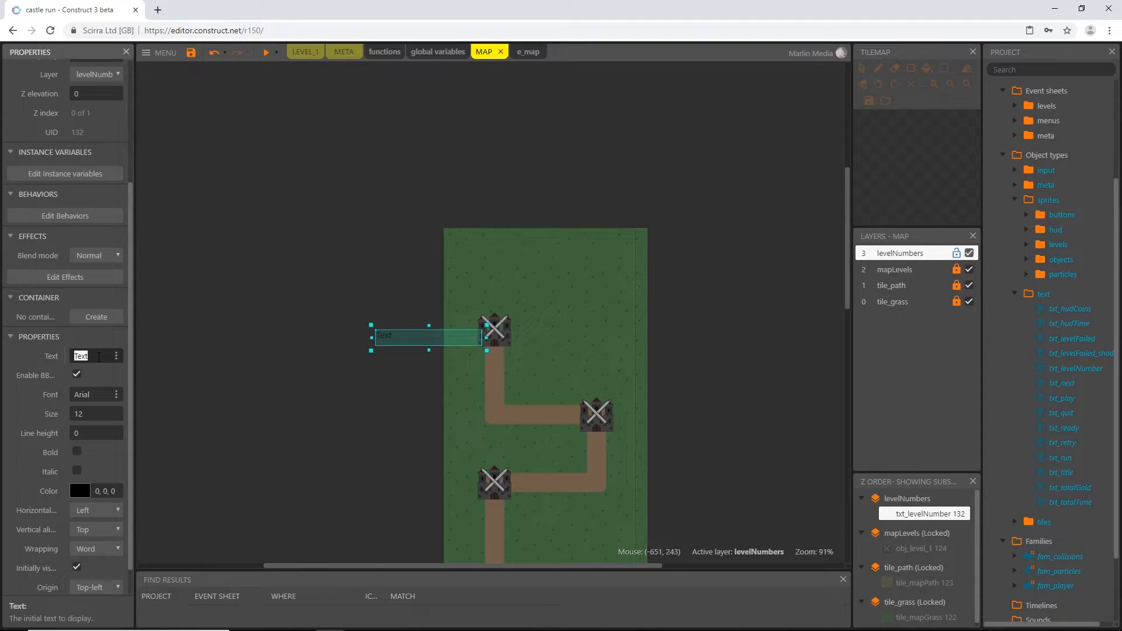
{"action": "type", "text": "1"}
- Set txt_levelNumber's font to Calibri and shrink its box to 32 x 32
{"action": "left_click", "coordinate": [116, 394]}
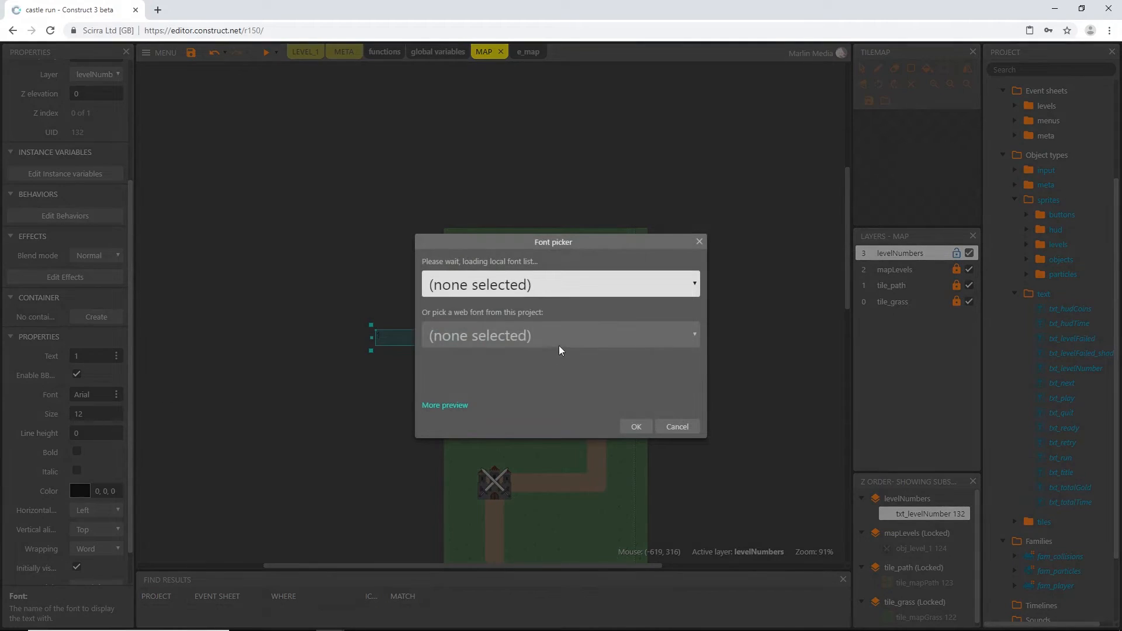
{"action": "left_click", "coordinate": [540, 288]}
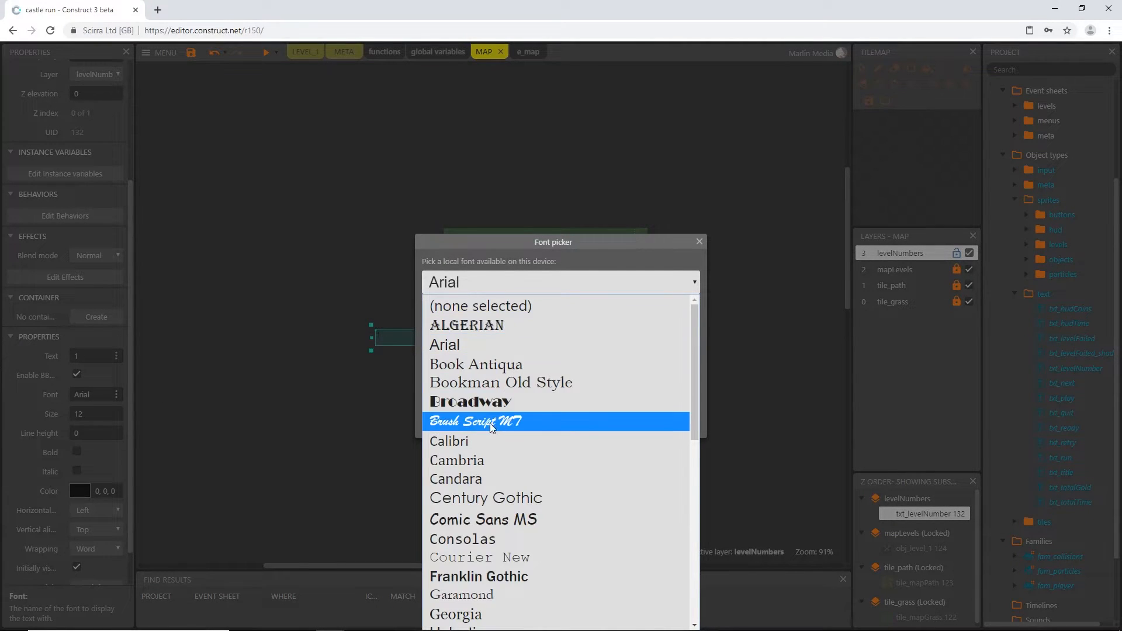
{"action": "left_click", "coordinate": [479, 441]}
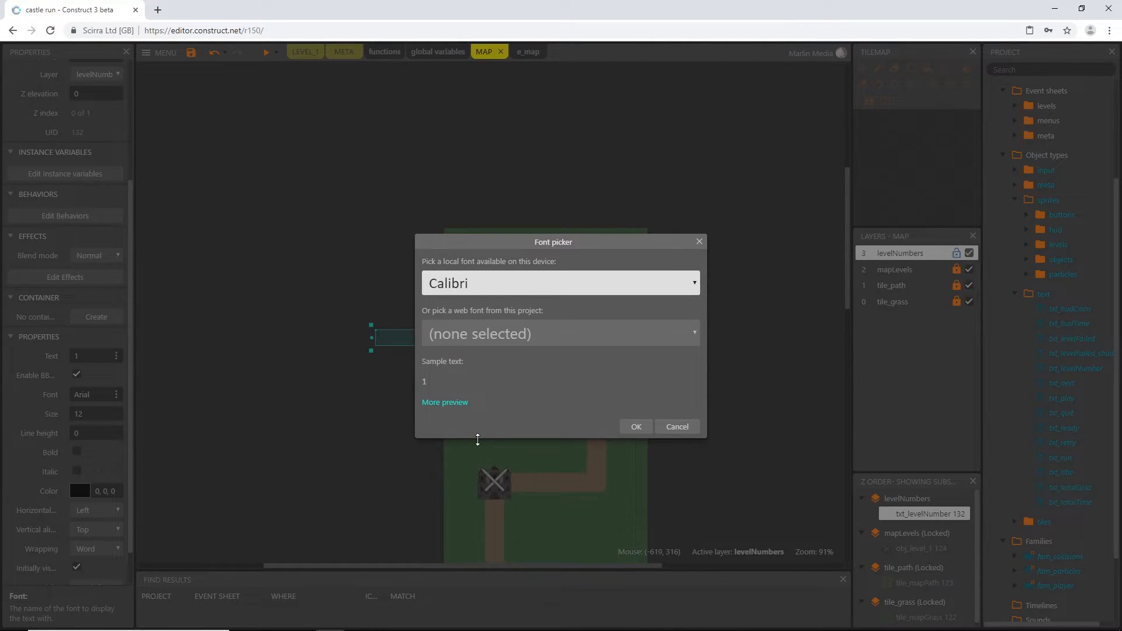
{"action": "left_click", "coordinate": [636, 426]}
{"action": "scroll", "coordinate": [532, 465], "scroll_direction": "up", "scroll_amount": 10, "text": "ctrl"}
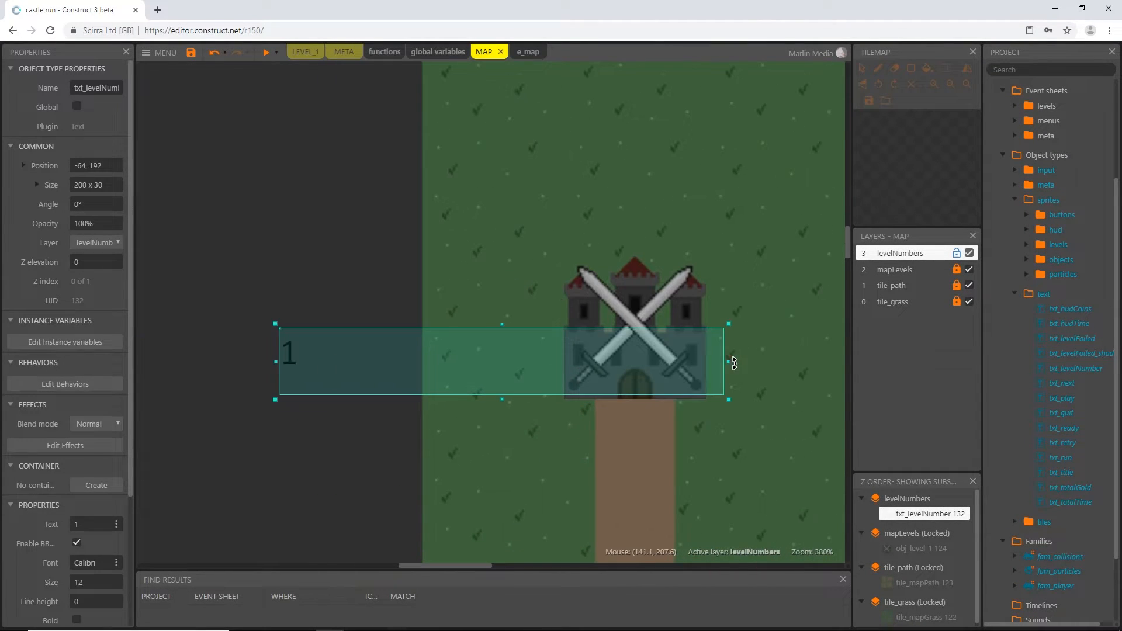
{"action": "left_click_drag", "start_coordinate": [732, 363], "coordinate": [334, 364]}
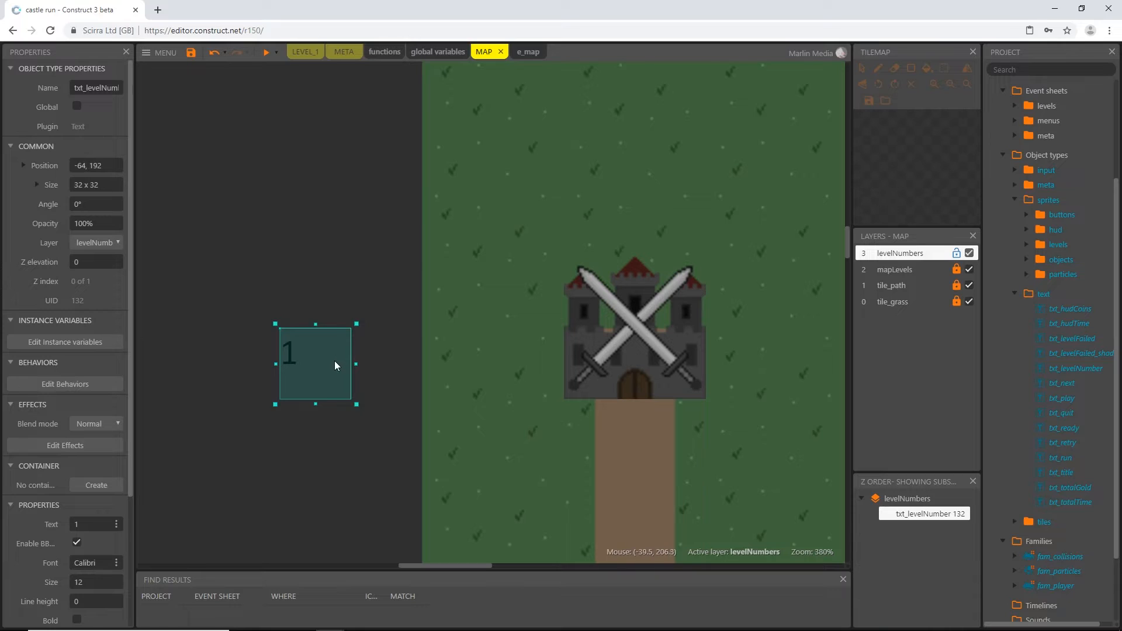
- Unlock the mapLevels layer and make it the active layer instead of levelNumbers
{"action": "scroll", "coordinate": [51, 409], "scroll_direction": "down", "scroll_amount": 3}
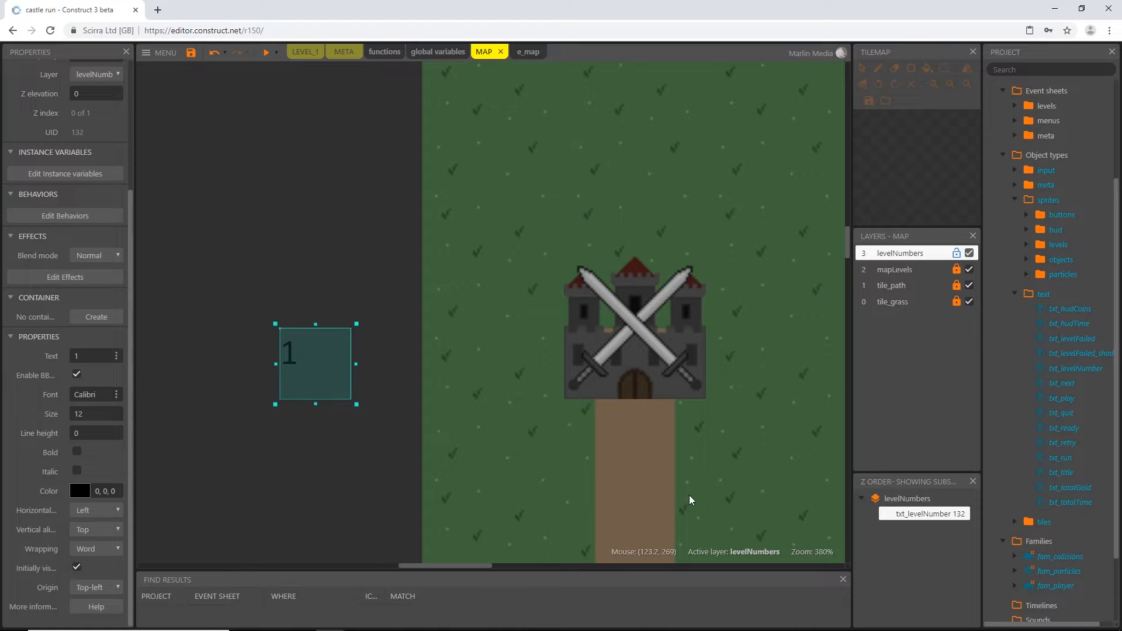
{"action": "middle_click_drag", "start_coordinate": [689, 501], "coordinate": [471, 321]}
{"action": "middle_click_drag", "start_coordinate": [712, 421], "coordinate": [598, 374]}
{"action": "scroll", "coordinate": [597, 374], "scroll_direction": "down", "scroll_amount": 3, "text": "ctrl"}
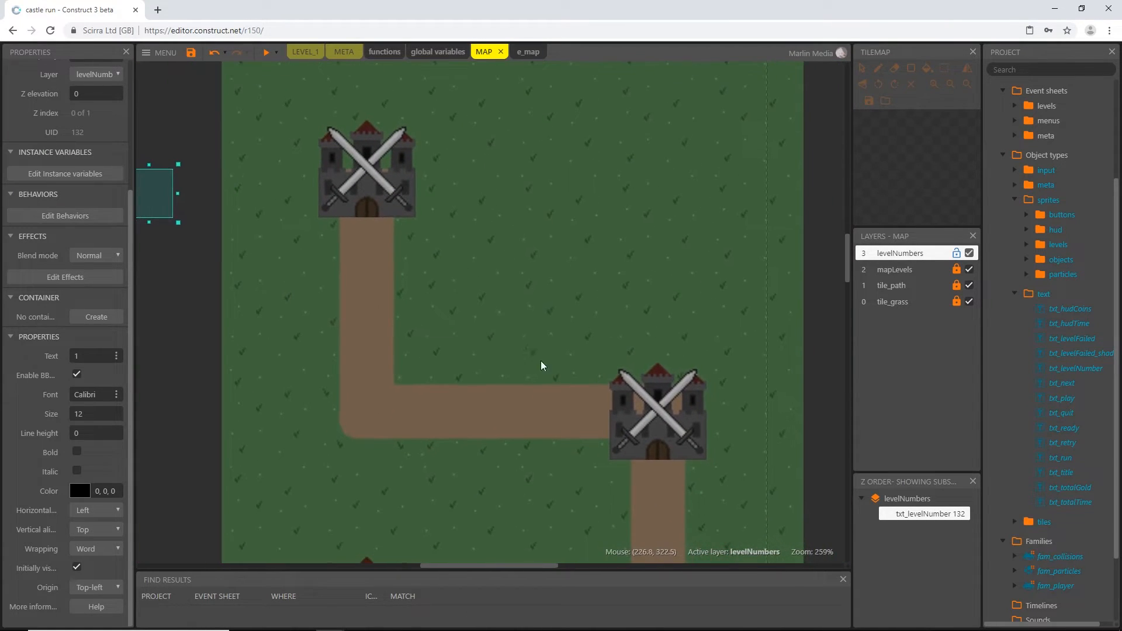
{"action": "left_click", "coordinate": [360, 185]}
{"action": "left_click", "coordinate": [912, 269]}
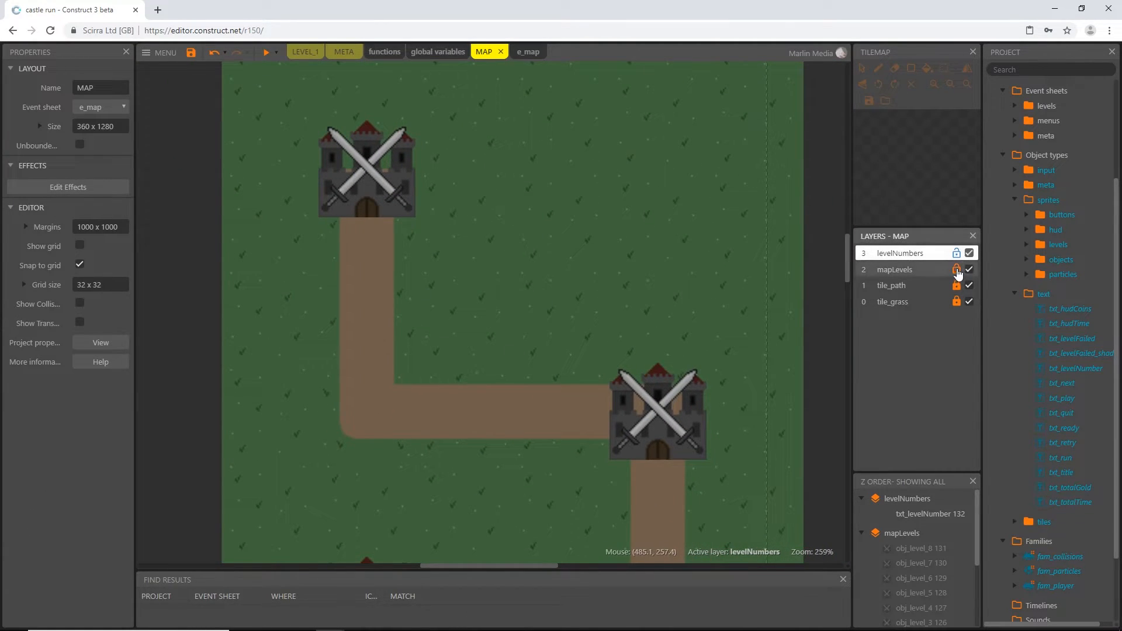
- Examine the unlocked castle image on frame 1 of obj_level_1's animation
{"action": "left_click", "coordinate": [373, 160]}
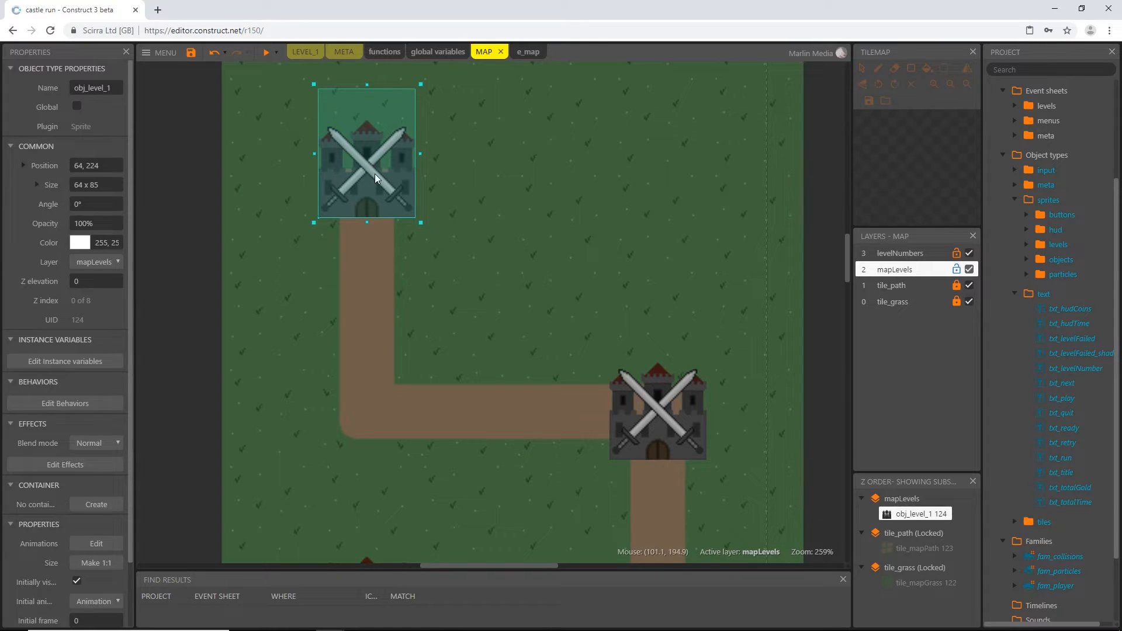
{"action": "double_click", "coordinate": [374, 174]}
{"action": "left_click", "coordinate": [232, 562]}
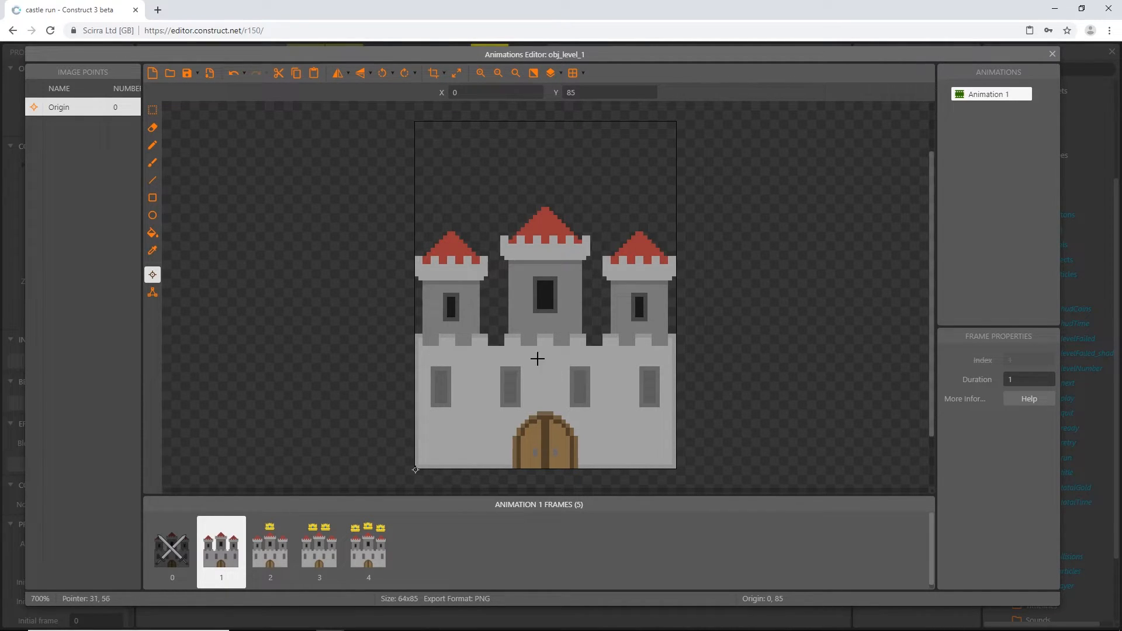
{"action": "left_click", "coordinate": [1052, 58]}
{"action": "middle_click_drag", "start_coordinate": [368, 313], "coordinate": [516, 398]}
- Set txt_levelNumber's horizontal and vertical alignment to Center
{"action": "left_click", "coordinate": [335, 279]}
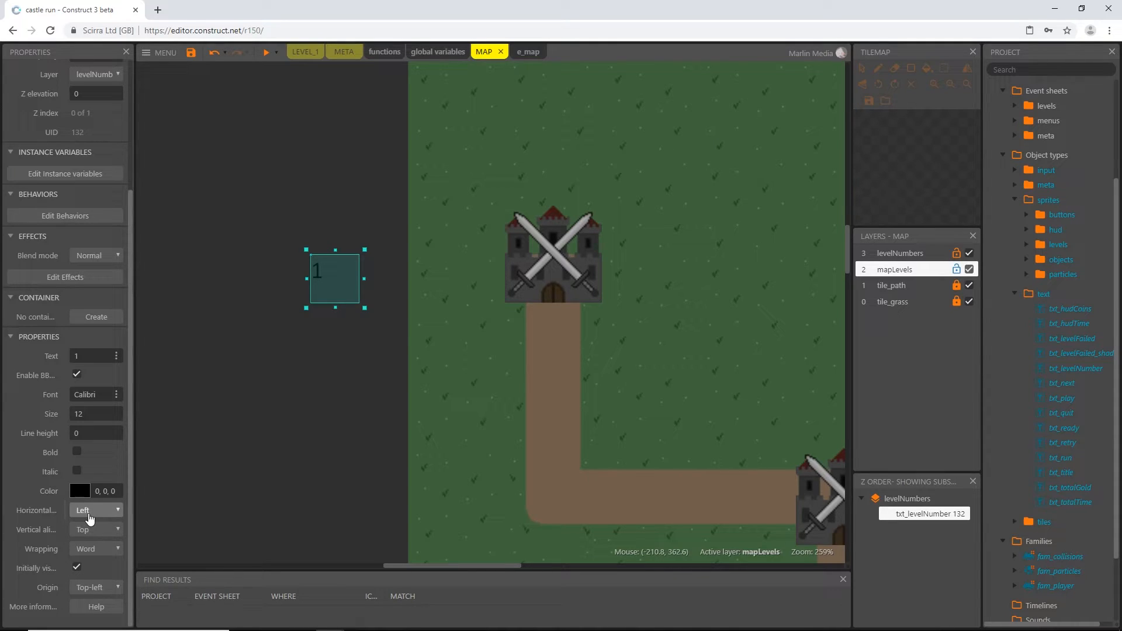
{"action": "left_click", "coordinate": [89, 514]}
{"action": "left_click", "coordinate": [87, 529]}
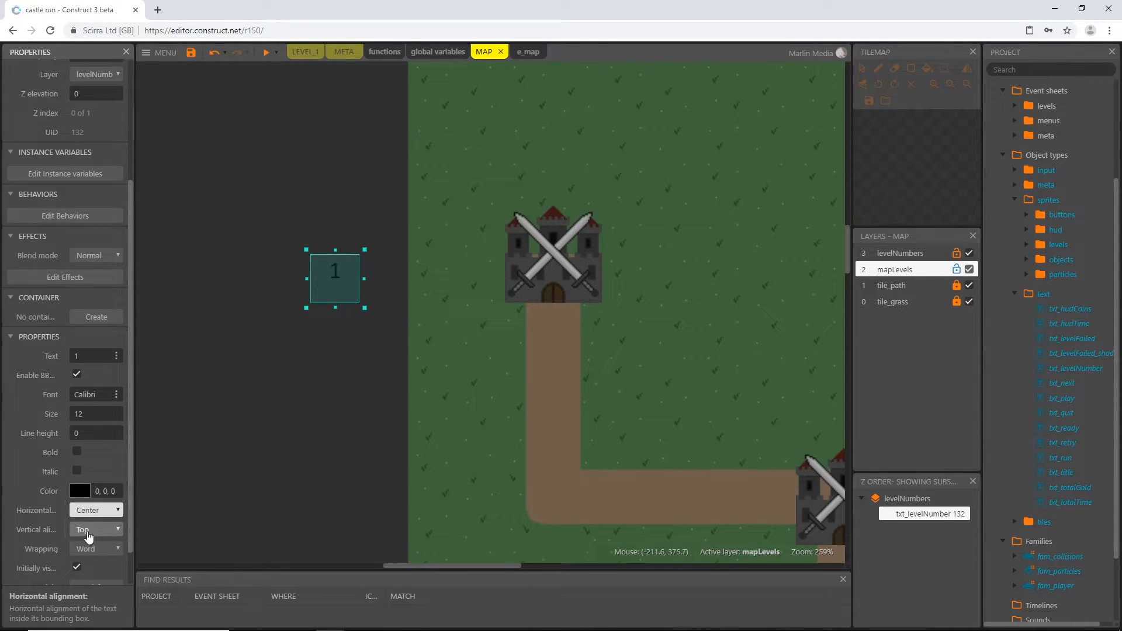
{"action": "left_click", "coordinate": [87, 530]}
{"action": "left_click", "coordinate": [92, 548]}
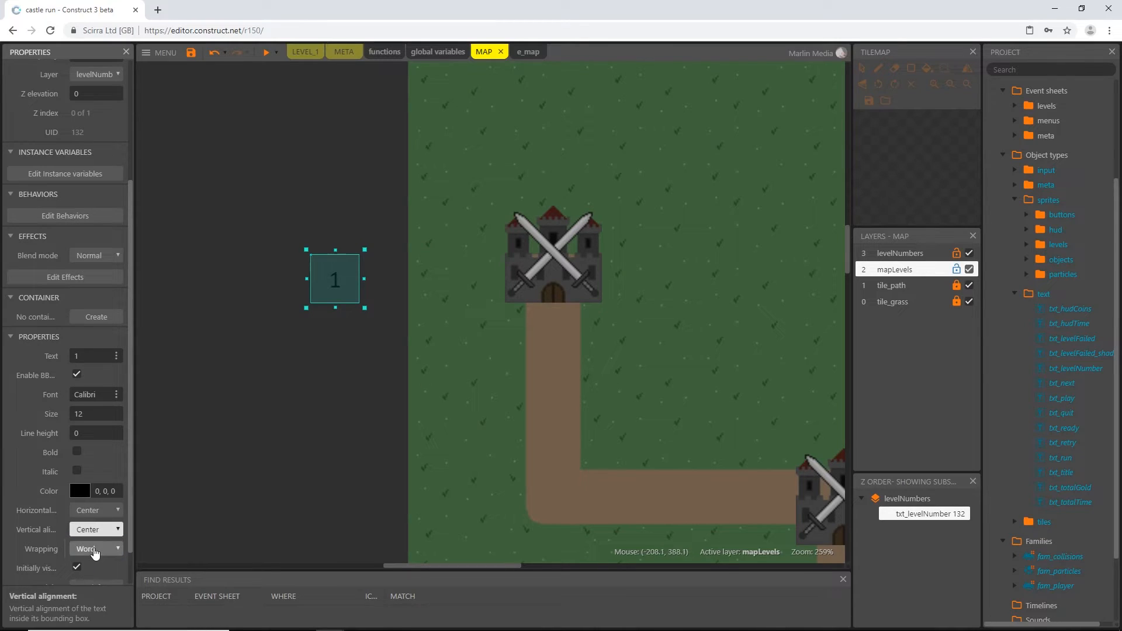
- Set the origin of the txt_levelNumber text to Center
{"action": "scroll", "coordinate": [94, 554], "scroll_direction": "down", "scroll_amount": 1}
{"action": "left_click", "coordinate": [92, 545]}
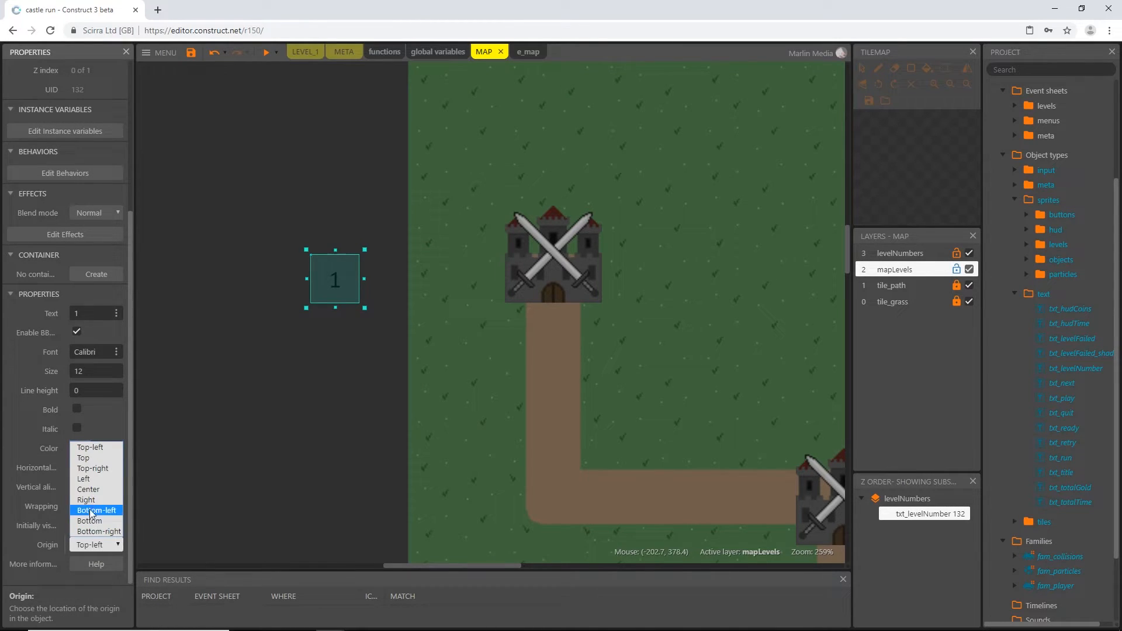
{"action": "left_click", "coordinate": [89, 489]}
{"action": "scroll", "coordinate": [316, 261], "scroll_direction": "up", "scroll_amount": 2, "text": "ctrl"}
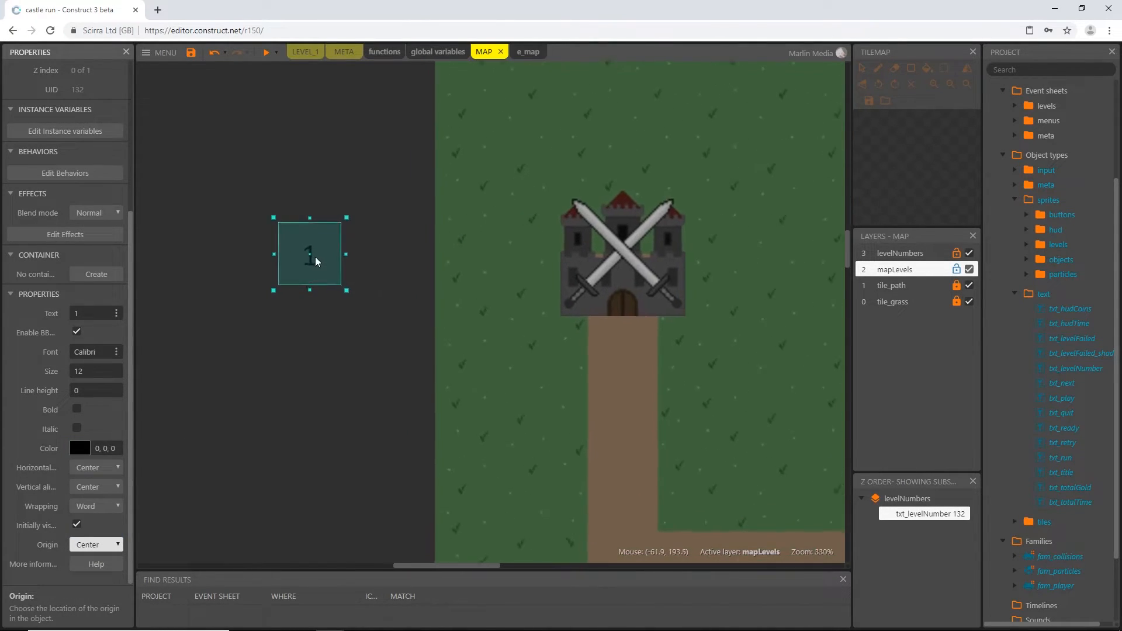
{"action": "scroll", "coordinate": [316, 261], "scroll_direction": "up", "scroll_amount": 3, "text": "ctrl"}
- Turn off the MAP layout's snap to grid and shrink the level number's text box to about 22.5 x 20.7
{"action": "left_click", "coordinate": [302, 210]}
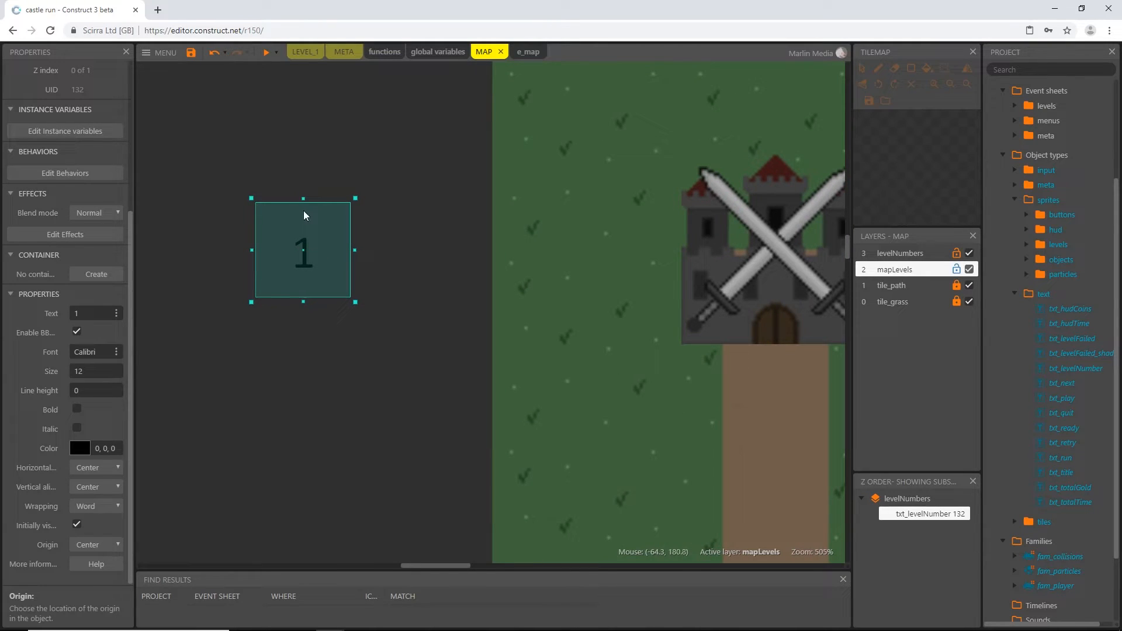
{"action": "left_click", "coordinate": [261, 389]}
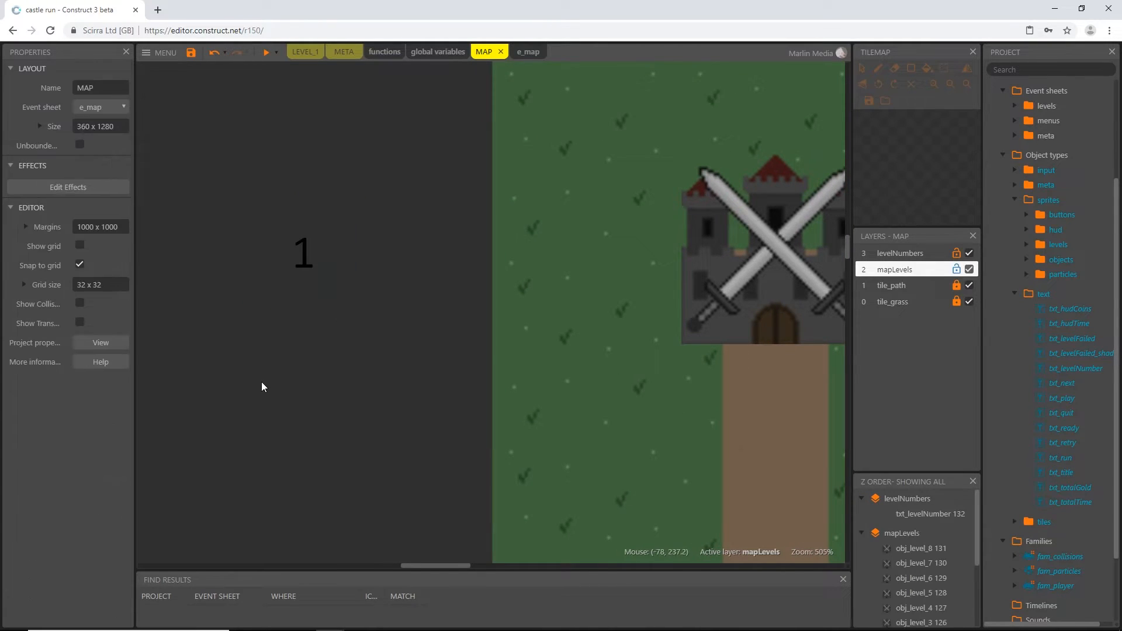
{"action": "left_click", "coordinate": [80, 266]}
{"action": "left_click", "coordinate": [304, 265]}
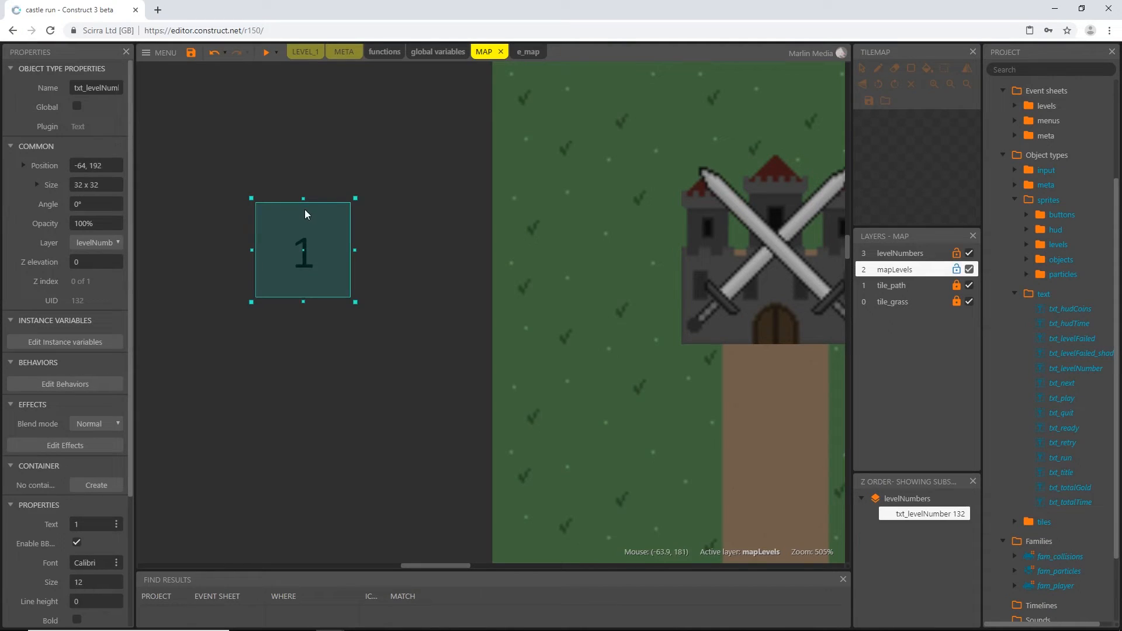
{"action": "left_click_drag", "start_coordinate": [301, 198], "coordinate": [311, 231]}
{"action": "left_click_drag", "start_coordinate": [356, 267], "coordinate": [325, 269]}
- Place the level number 1 text on the first castle, centred just above its door at about 96, 202
{"action": "scroll", "coordinate": [388, 414], "scroll_direction": "right", "scroll_amount": 3, "text": "shift"}
{"action": "left_click_drag", "start_coordinate": [182, 279], "coordinate": [660, 280]}
{"action": "middle_click_drag", "start_coordinate": [674, 354], "coordinate": [519, 418]}
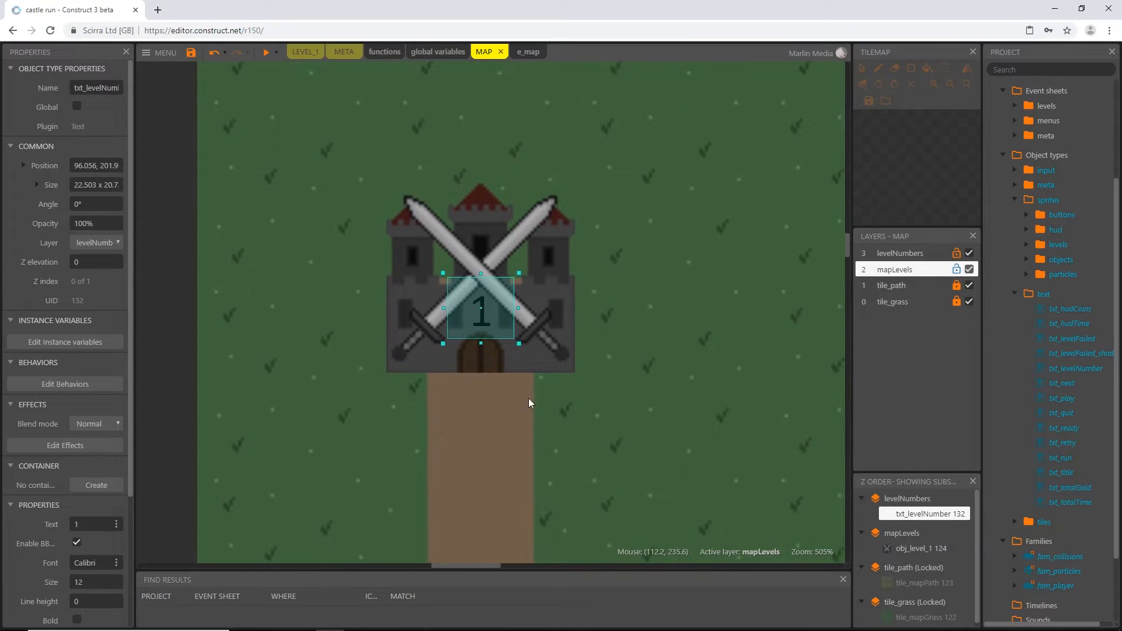
{"action": "scroll", "coordinate": [497, 384], "scroll_direction": "up", "scroll_amount": 6, "text": "ctrl"}
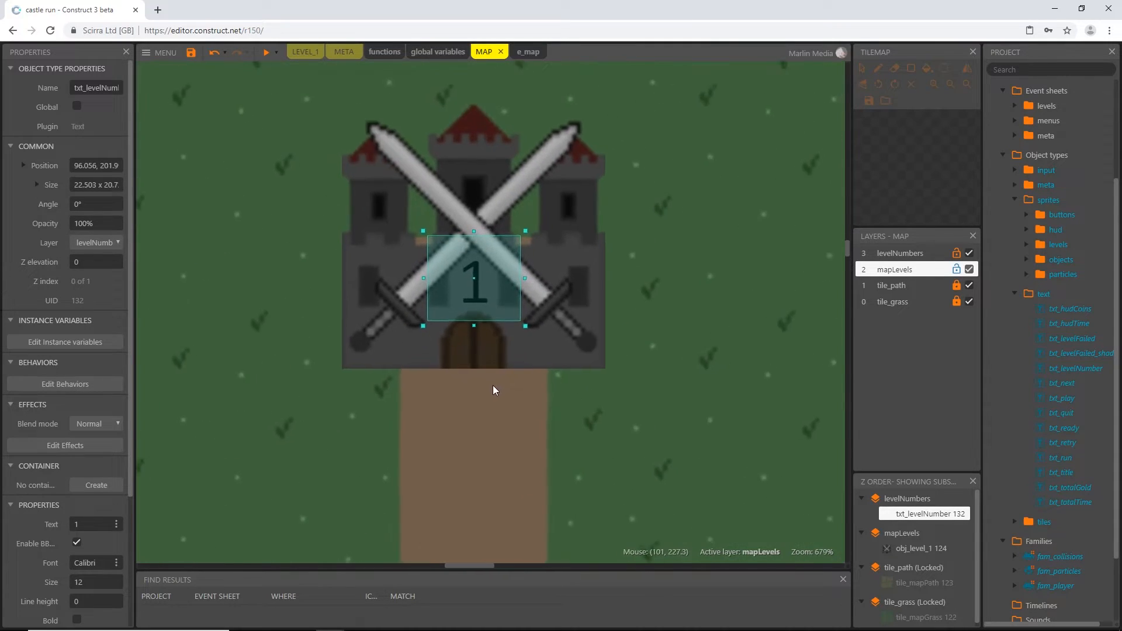
{"action": "left_click_drag", "start_coordinate": [464, 236], "coordinate": [464, 241]}
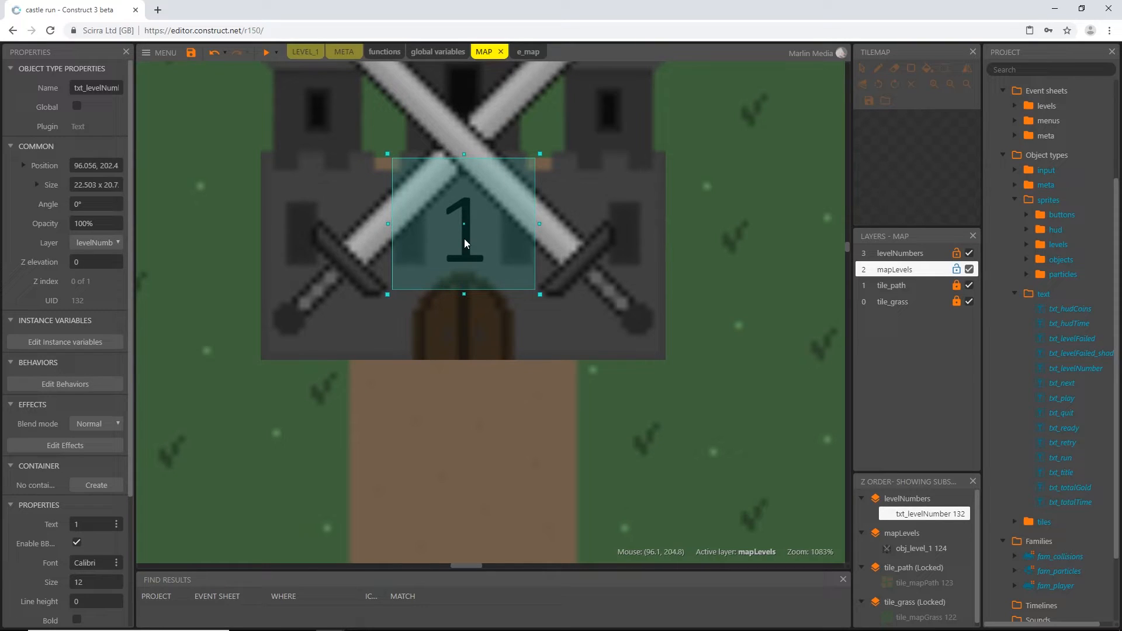
{"action": "left_click_drag", "start_coordinate": [465, 239], "coordinate": [464, 237]}
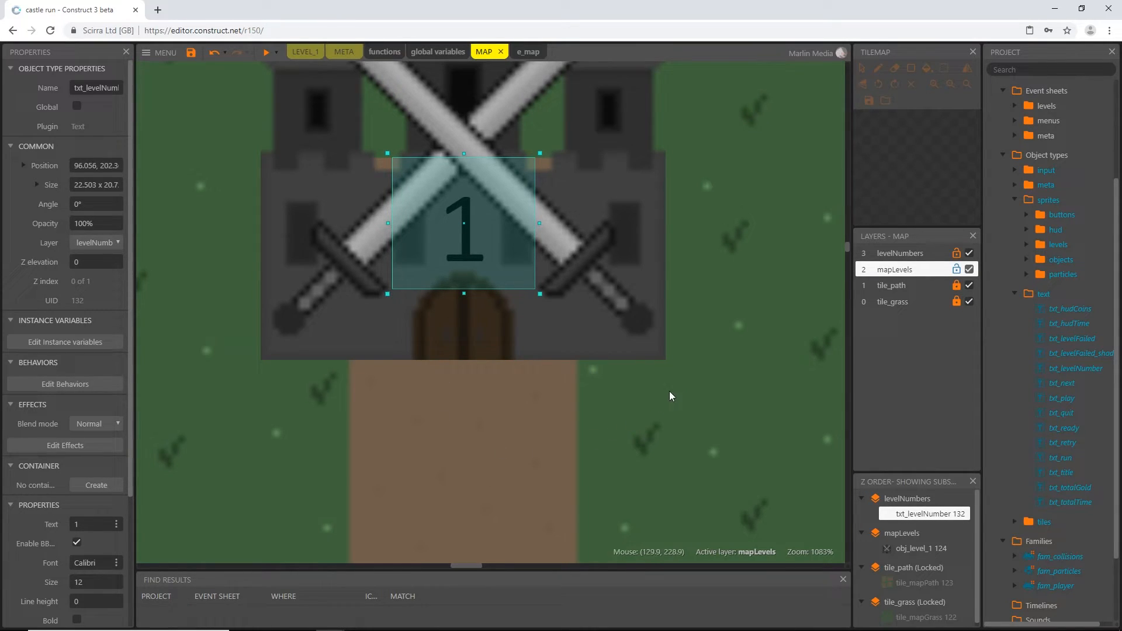
- Lock the mapLevels layer and make levelNumbers the active layer
{"action": "scroll", "coordinate": [617, 403], "scroll_direction": "down", "scroll_amount": 5}
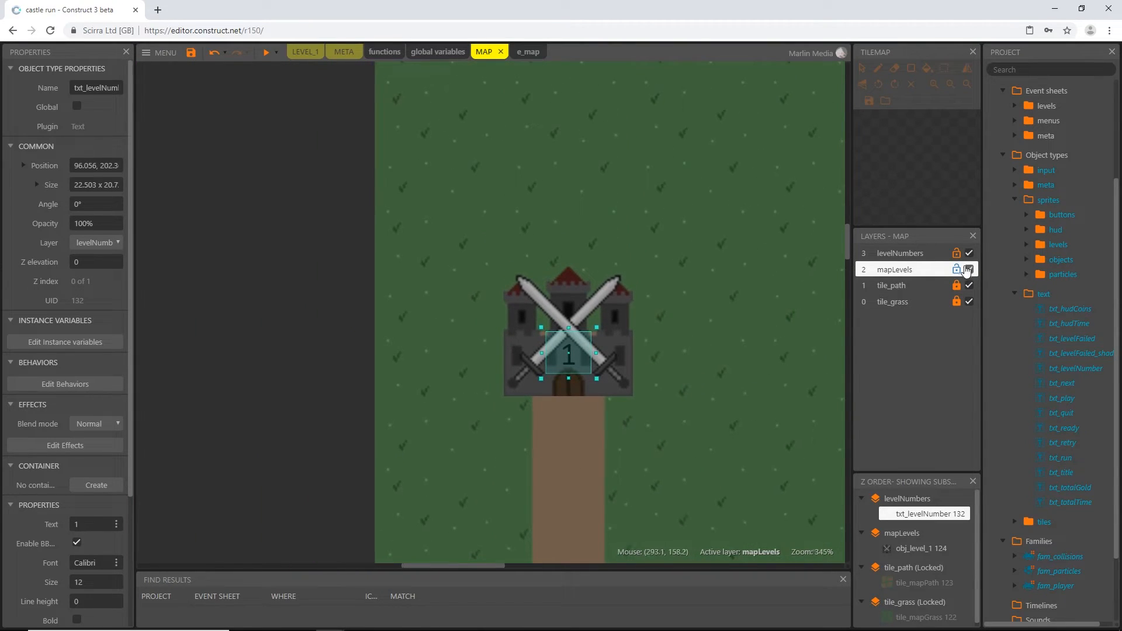
{"action": "left_click", "coordinate": [956, 269]}
{"action": "left_click", "coordinate": [900, 253]}
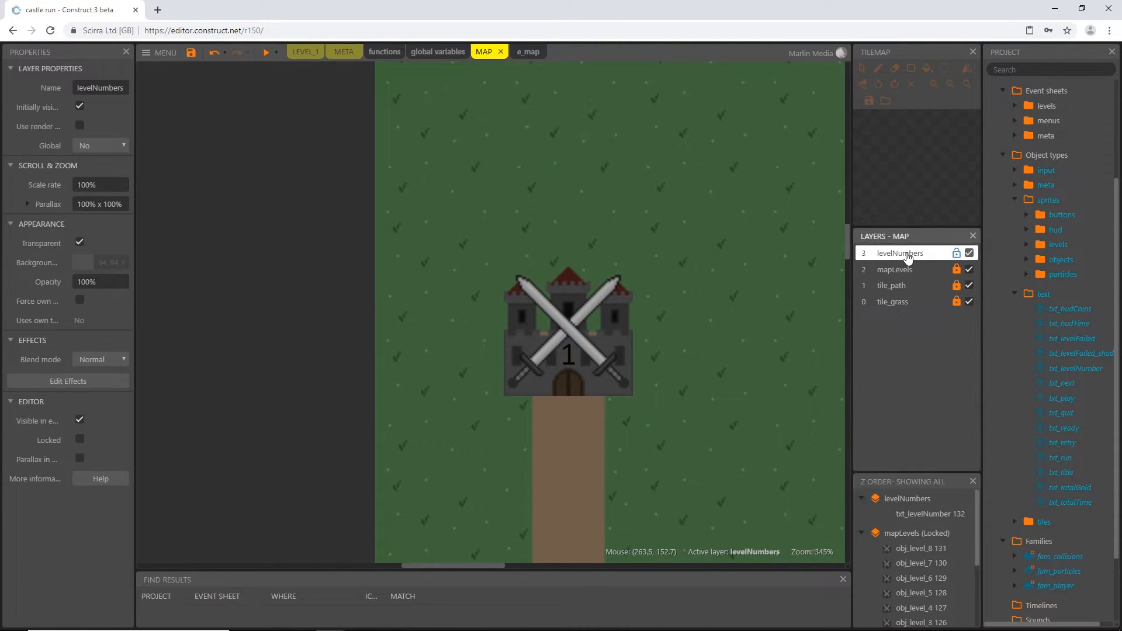
- Duplicate the first castle's level number onto the path just beside the second castle
{"action": "scroll", "coordinate": [617, 437], "scroll_direction": "down", "scroll_amount": 3}
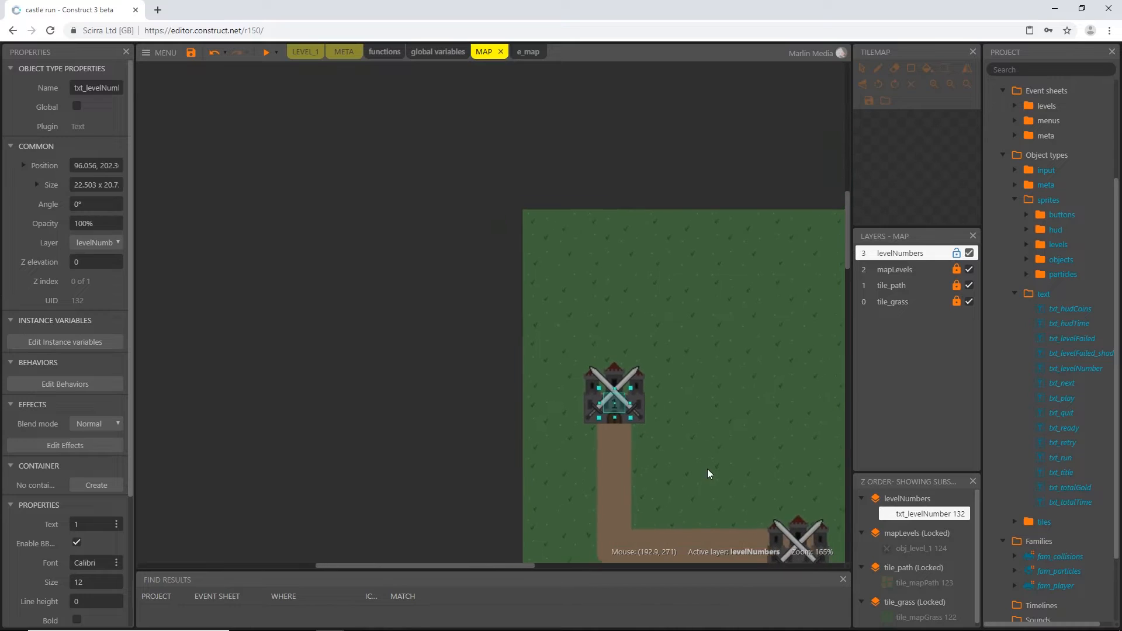
{"action": "middle_click_drag", "start_coordinate": [707, 468], "coordinate": [460, 350]}
{"action": "scroll", "coordinate": [558, 357], "scroll_direction": "down", "scroll_amount": 2}
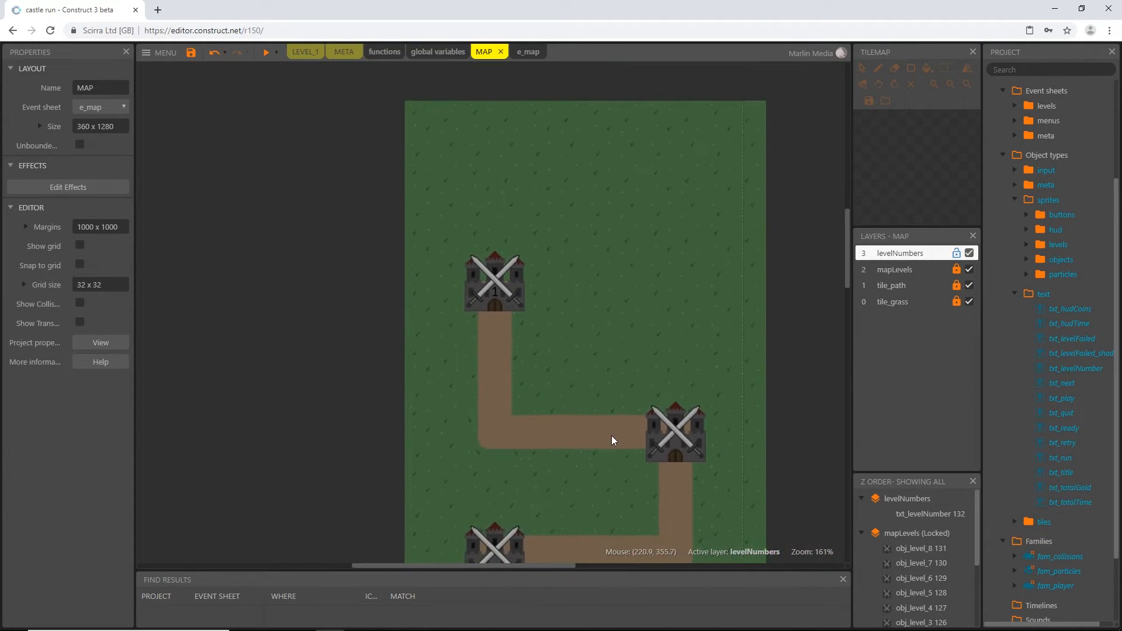
{"action": "middle_click_drag", "start_coordinate": [610, 436], "coordinate": [482, 337]}
{"action": "scroll", "coordinate": [481, 335], "scroll_direction": "down", "scroll_amount": 2}
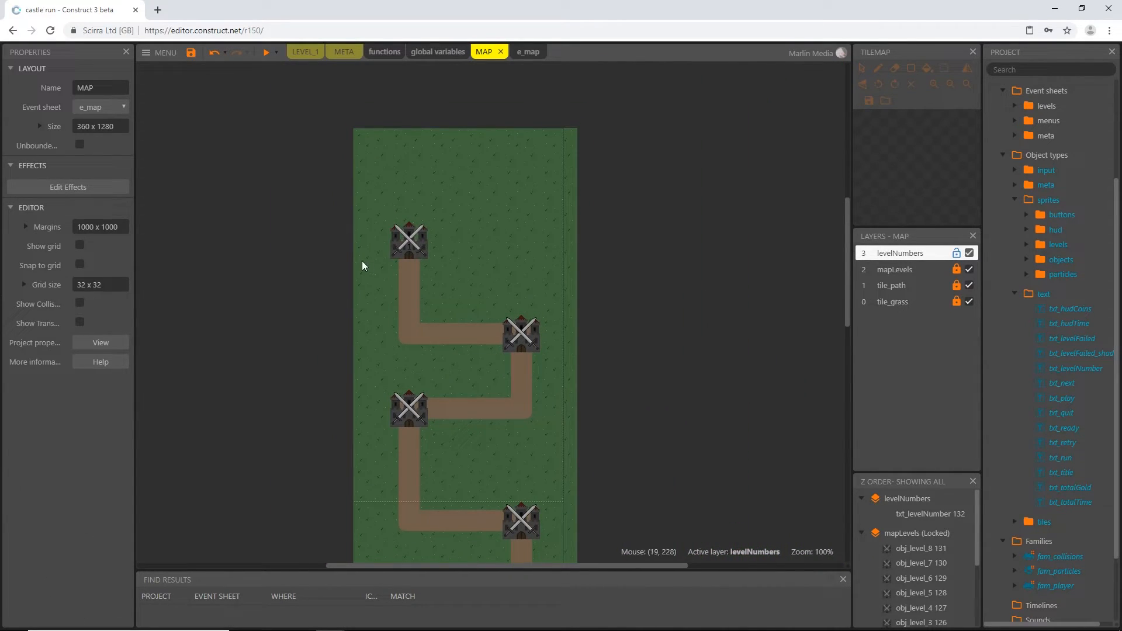
{"action": "left_click", "coordinate": [410, 251]}
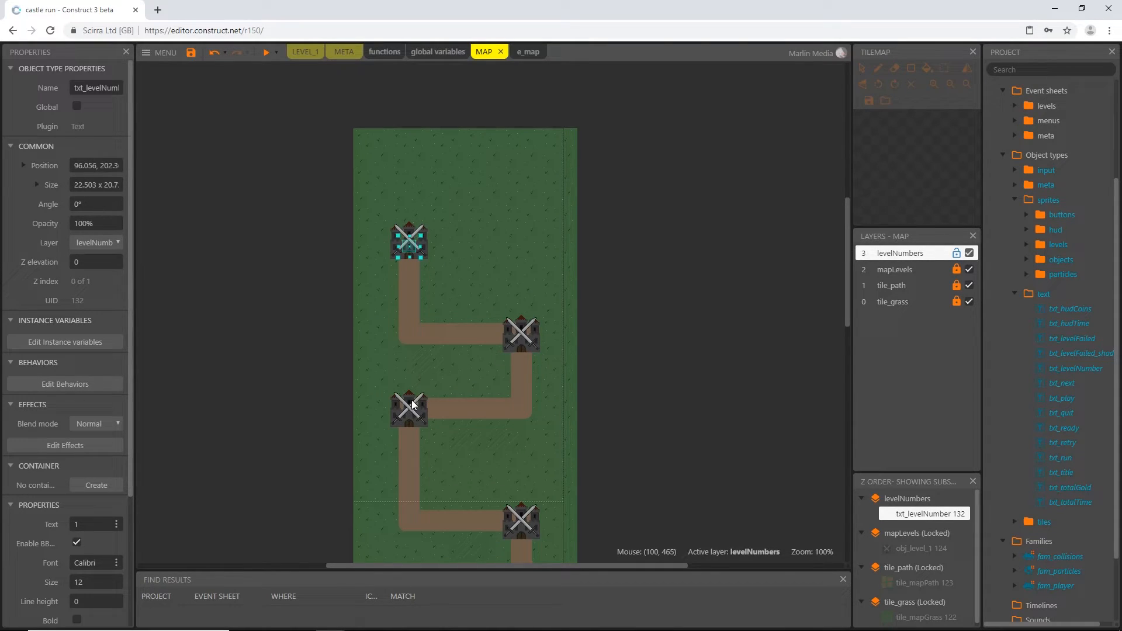
{"action": "scroll", "coordinate": [423, 279], "scroll_direction": "up", "scroll_amount": 4, "text": "ctrl"}
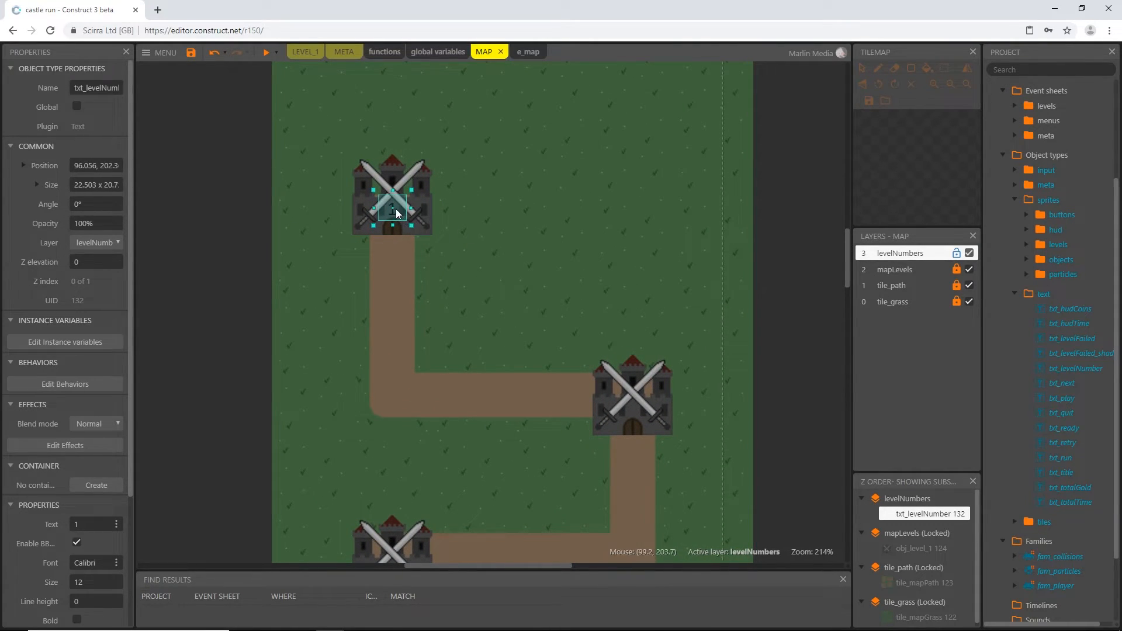
{"action": "left_click_drag", "start_coordinate": [396, 212], "coordinate": [547, 405], "text": "ctrl"}
{"action": "middle_click_drag", "start_coordinate": [677, 503], "coordinate": [475, 356]}
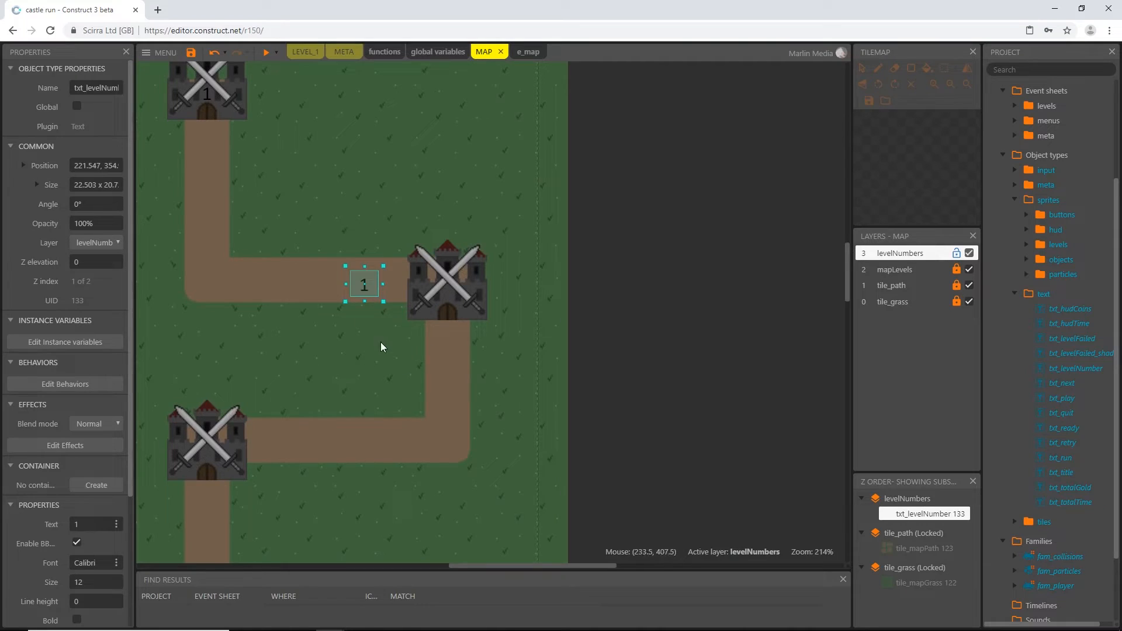
- Set the duplicated number's text to 2 and centre it above the second castle's door
{"action": "scroll", "coordinate": [91, 407], "scroll_direction": "down", "scroll_amount": 1}
{"action": "scroll", "coordinate": [91, 407], "scroll_direction": "down", "scroll_amount": 3}
{"action": "left_click", "coordinate": [93, 354]}
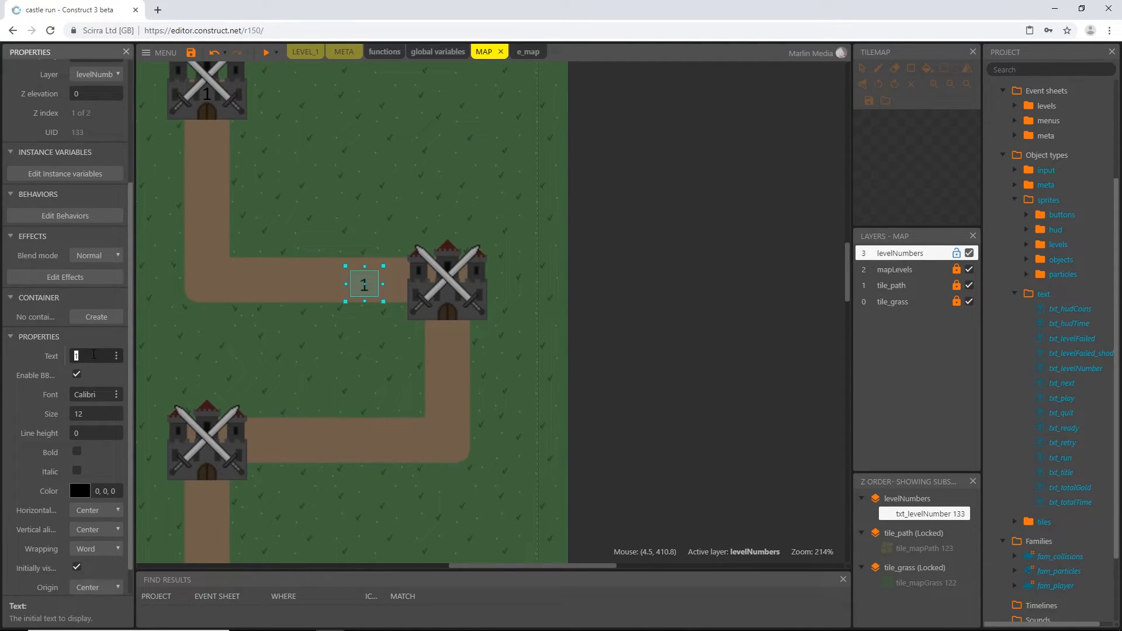
{"action": "type", "text": "2"}
{"action": "key", "text": "Tab"}
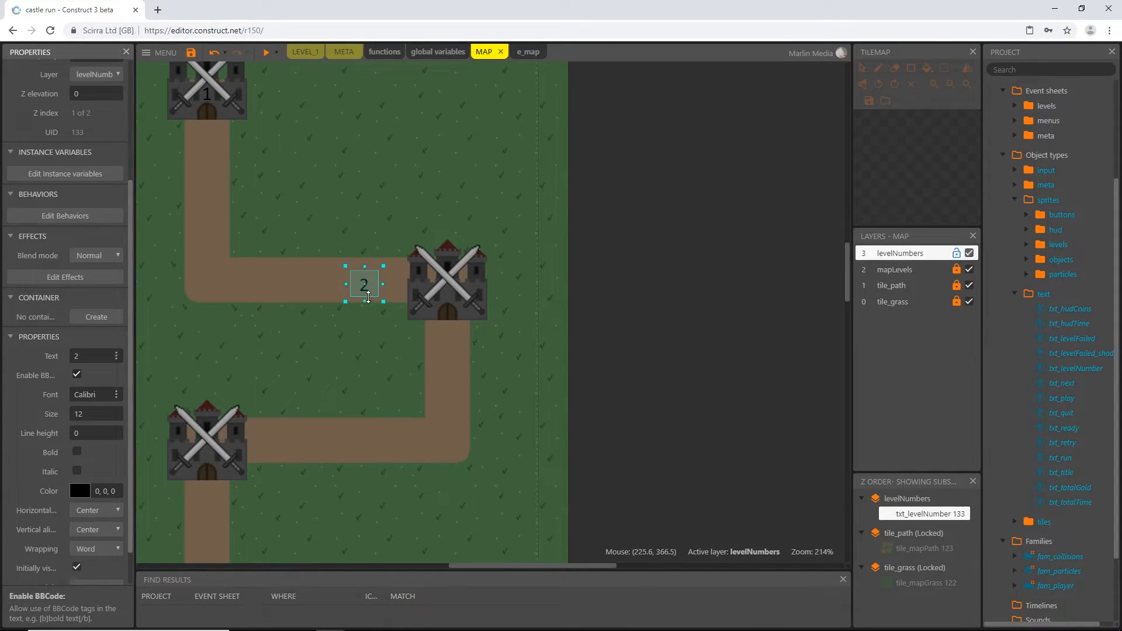
{"action": "left_click_drag", "start_coordinate": [371, 292], "coordinate": [456, 302]}
{"action": "scroll", "coordinate": [457, 302], "scroll_direction": "up", "scroll_amount": 10, "text": "ctrl"}
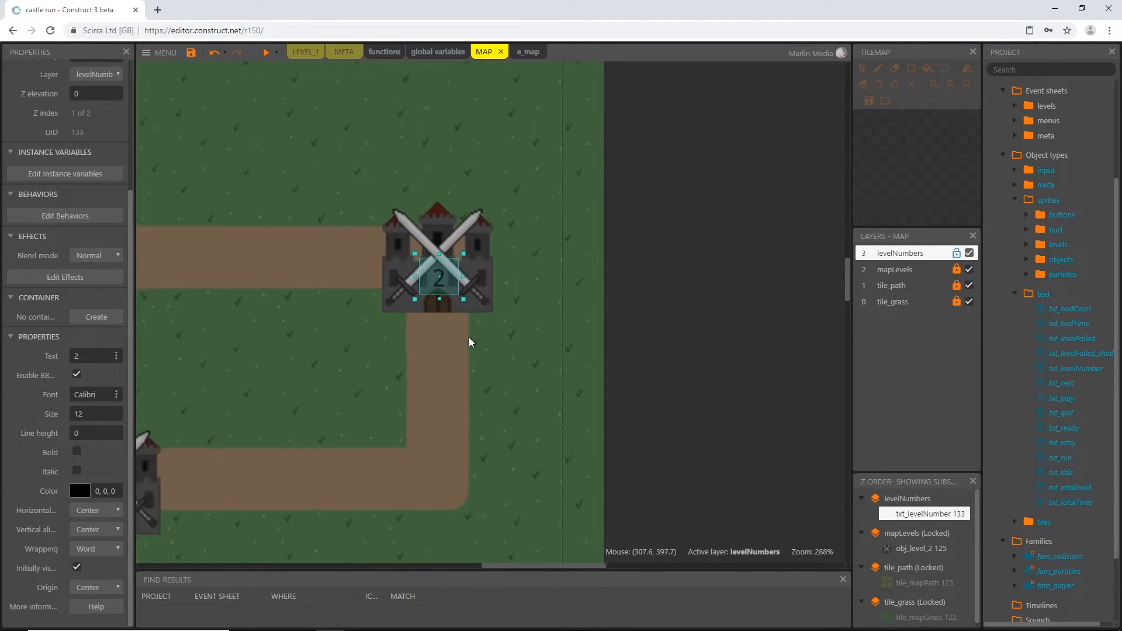
{"action": "left_click_drag", "start_coordinate": [424, 228], "coordinate": [421, 225]}
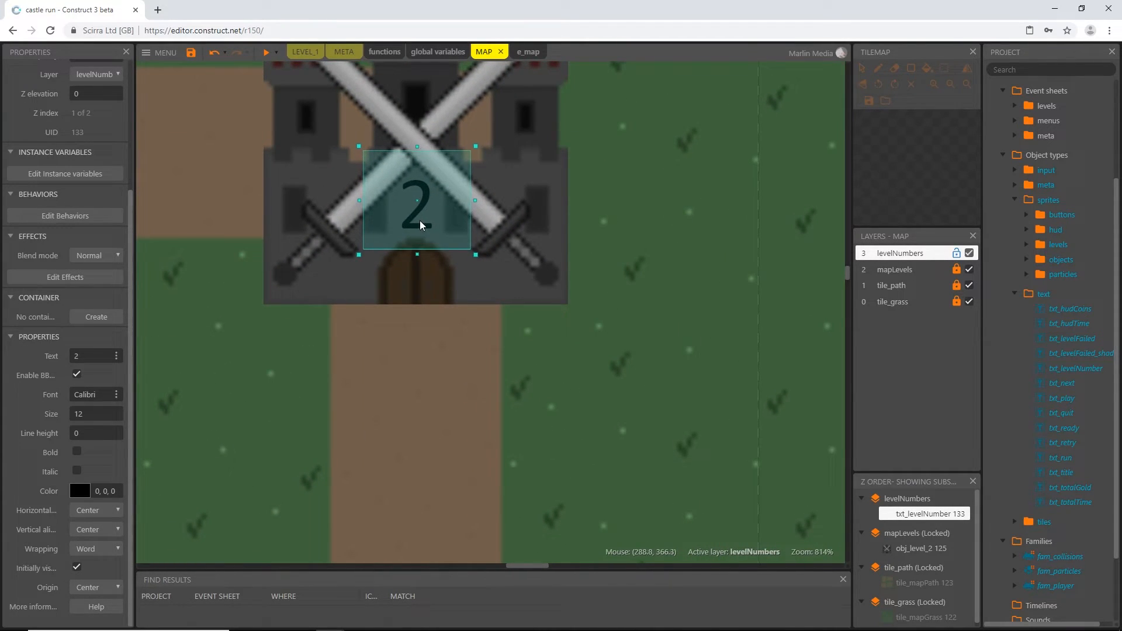
- Duplicate the level 2 number onto the third castle and set the copy's text to 3
{"action": "scroll", "coordinate": [420, 226], "scroll_direction": "down", "scroll_amount": 6, "text": "ctrl"}
{"action": "scroll", "coordinate": [519, 302], "scroll_direction": "up", "scroll_amount": 1, "text": "ctrl"}
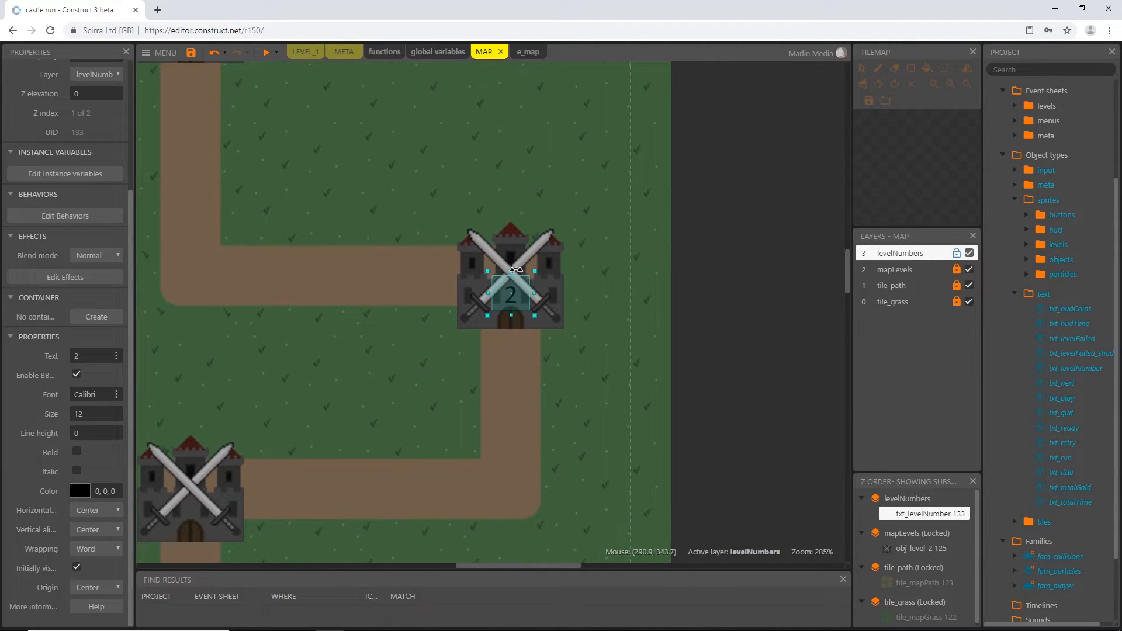
{"action": "left_click_drag", "start_coordinate": [519, 302], "coordinate": [199, 516], "text": "ctrl"}
{"action": "middle_click_drag", "start_coordinate": [301, 529], "coordinate": [549, 414]}
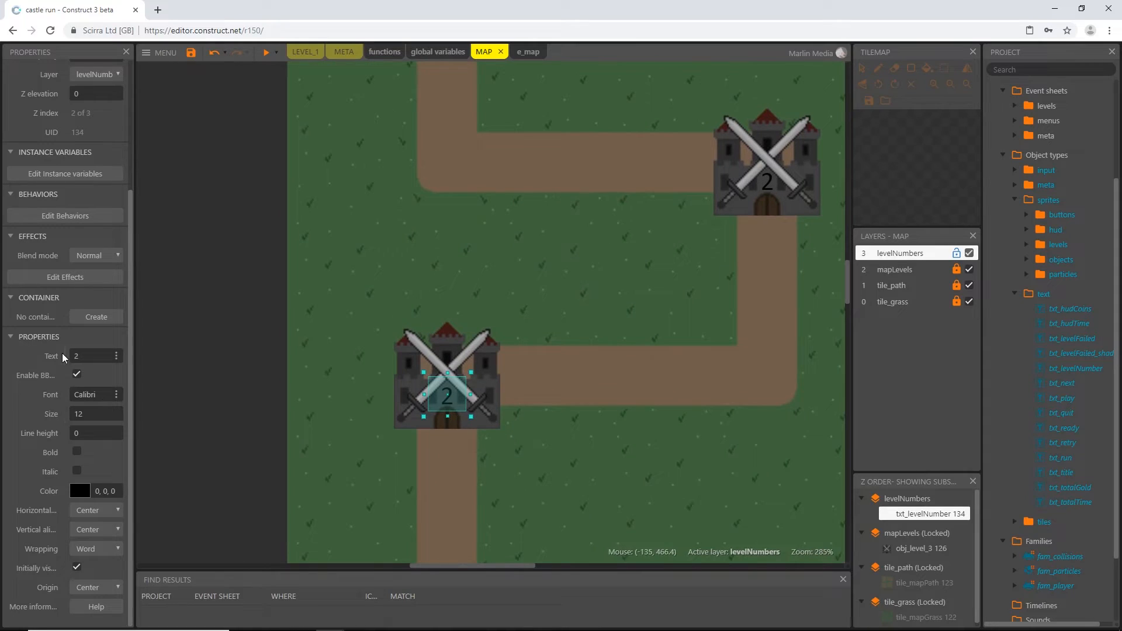
{"action": "left_click", "coordinate": [95, 353]}
{"action": "type", "text": "3"}
{"action": "key", "text": "Tab"}
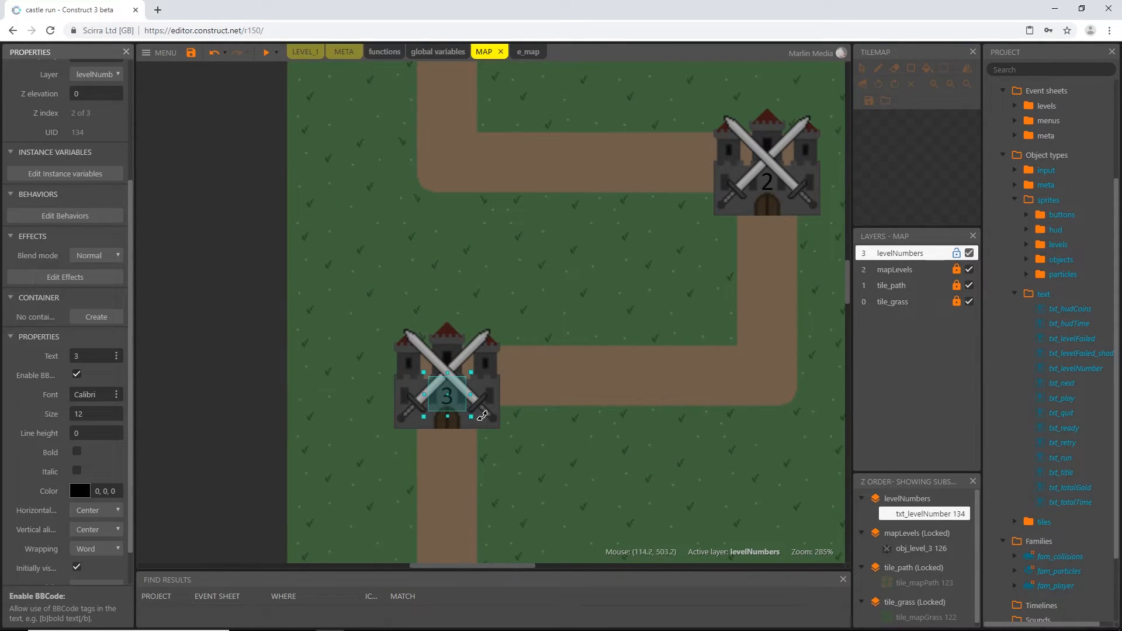
{"action": "scroll", "coordinate": [467, 412], "scroll_direction": "up", "scroll_amount": 5, "text": "ctrl"}
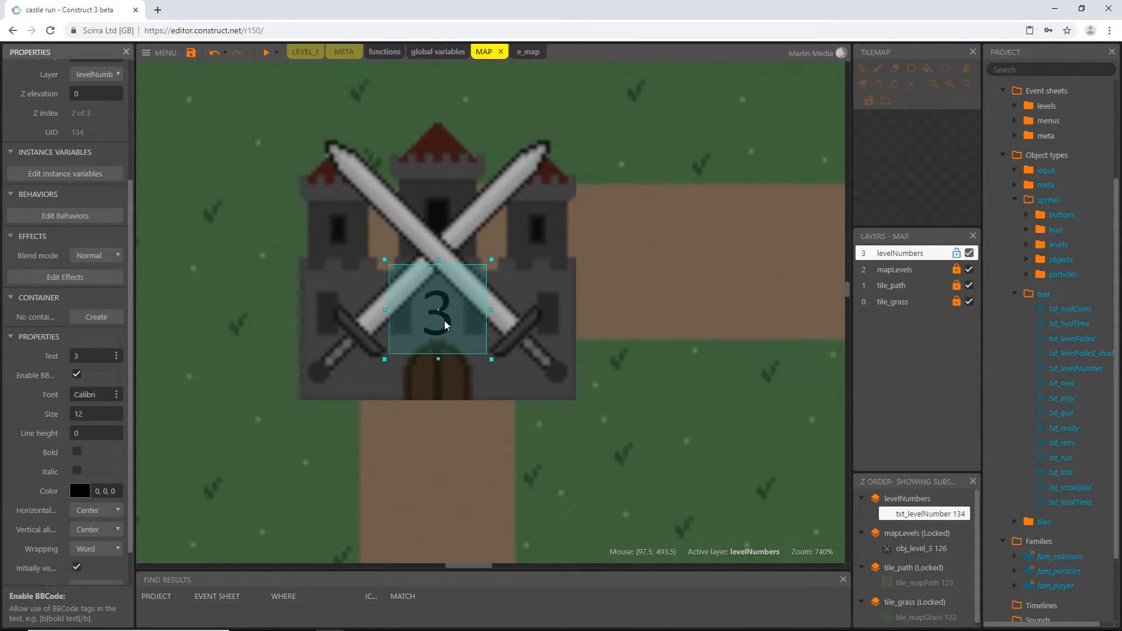
- Duplicate the level 3 number onto the fourth castle and set the copy's text to 4
{"action": "scroll", "coordinate": [516, 453], "scroll_direction": "down", "scroll_amount": 5, "text": "ctrl"}
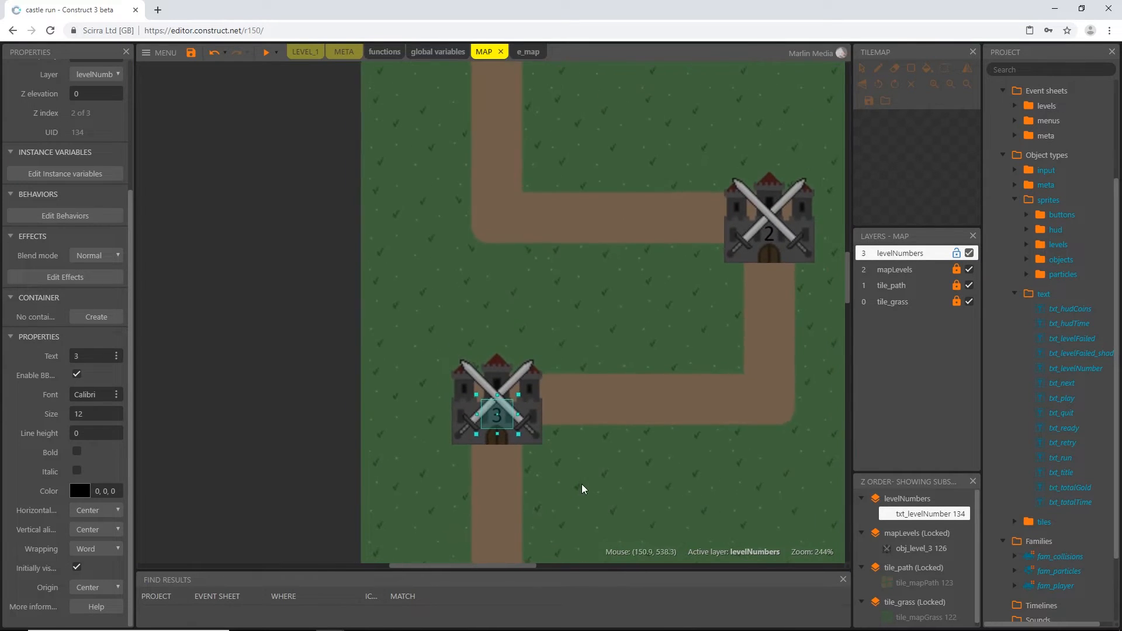
{"action": "left_click_drag", "start_coordinate": [293, 121], "coordinate": [561, 391], "text": "ctrl"}
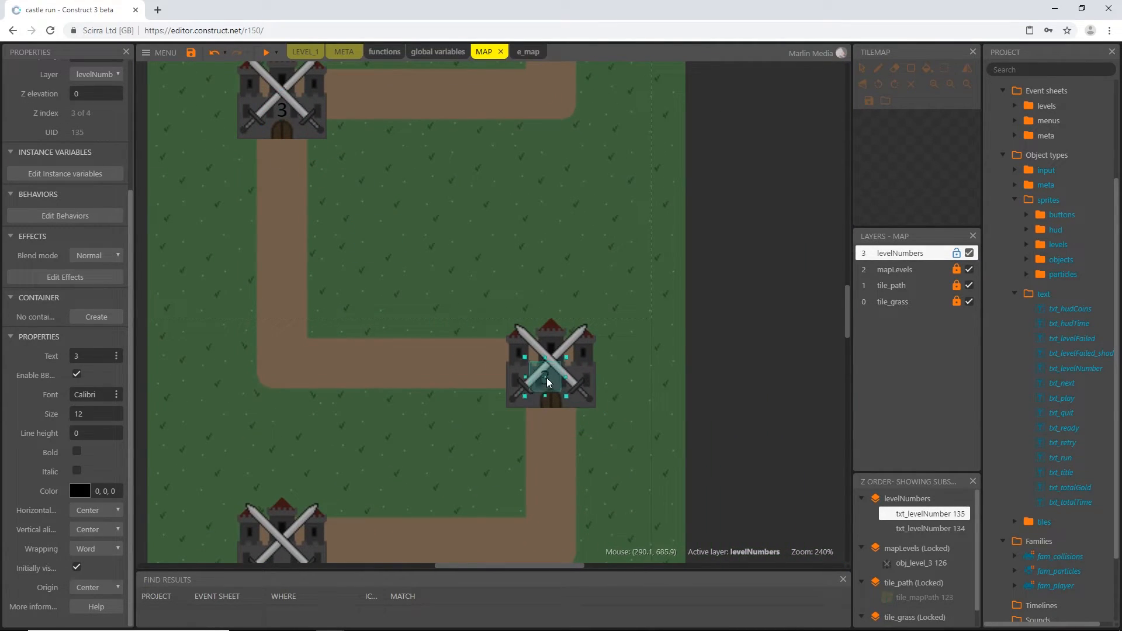
{"action": "left_click", "coordinate": [90, 358]}
{"action": "type", "text": "4"}
{"action": "key", "text": "Tab"}
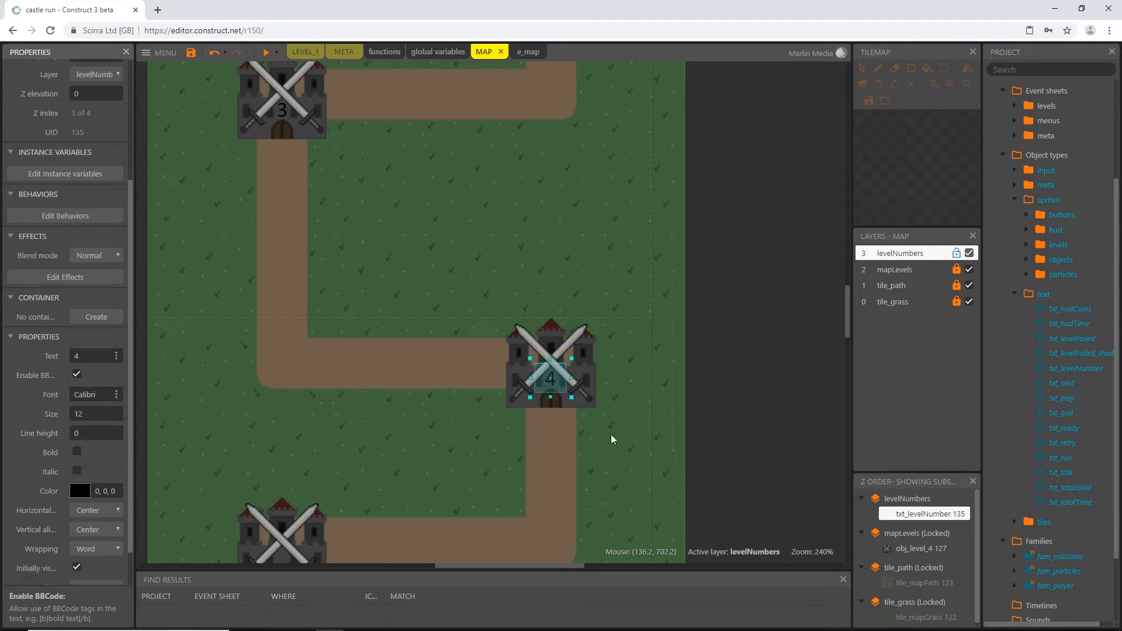
{"action": "scroll", "coordinate": [581, 426], "scroll_direction": "up", "scroll_amount": 2, "text": "ctrl"}
{"action": "scroll", "coordinate": [581, 427], "scroll_direction": "up", "scroll_amount": 4, "text": "ctrl"}
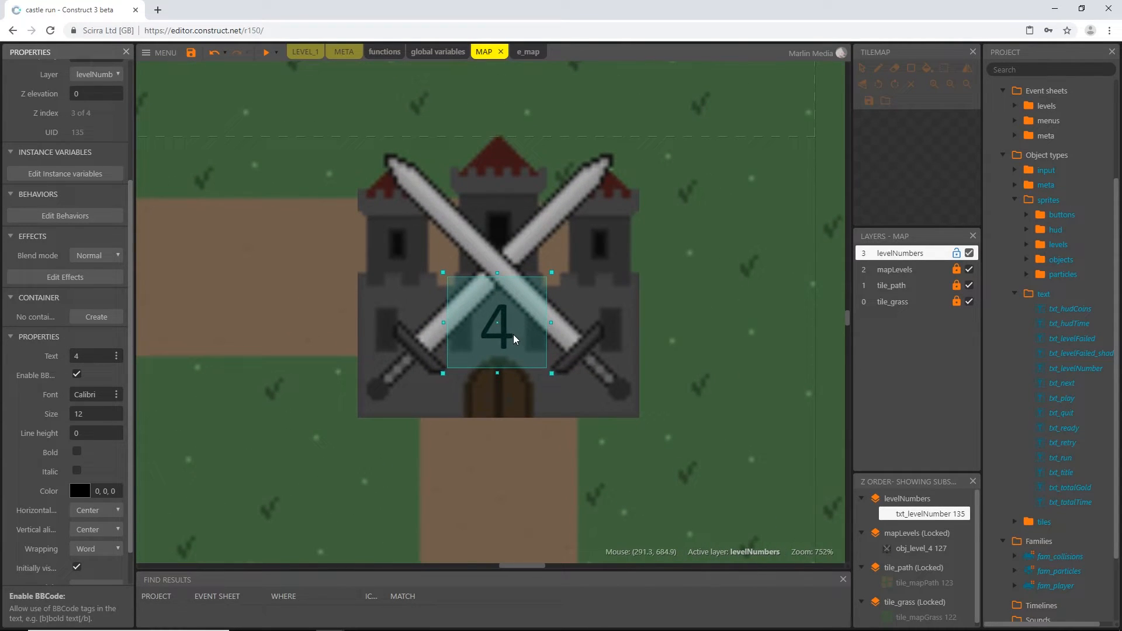
- Duplicate the level number onto the fifth, sixth and seventh castles, numbering the copies in sequence up to 7
{"action": "scroll", "coordinate": [512, 337], "scroll_direction": "down", "scroll_amount": 6, "text": "ctrl"}
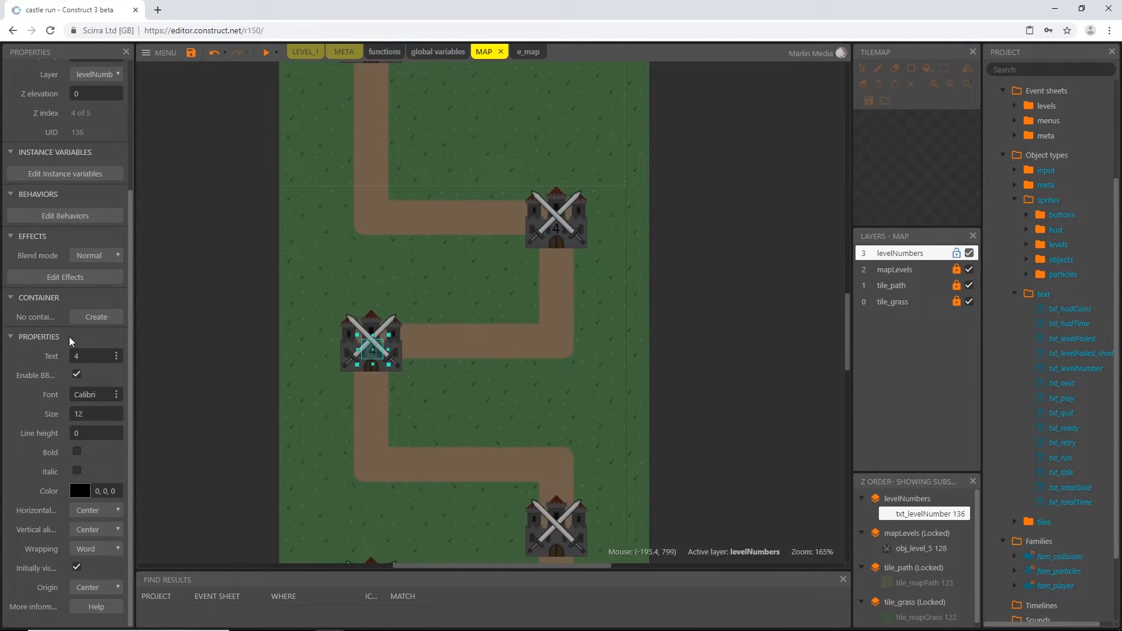
{"action": "scroll", "coordinate": [328, 268], "scroll_direction": "up", "scroll_amount": 8, "text": "ctrl"}
{"action": "scroll", "coordinate": [328, 268], "scroll_direction": "down", "scroll_amount": 7, "text": "ctrl"}
{"action": "scroll", "coordinate": [421, 338], "scroll_direction": "up", "scroll_amount": 8, "text": "ctrl"}
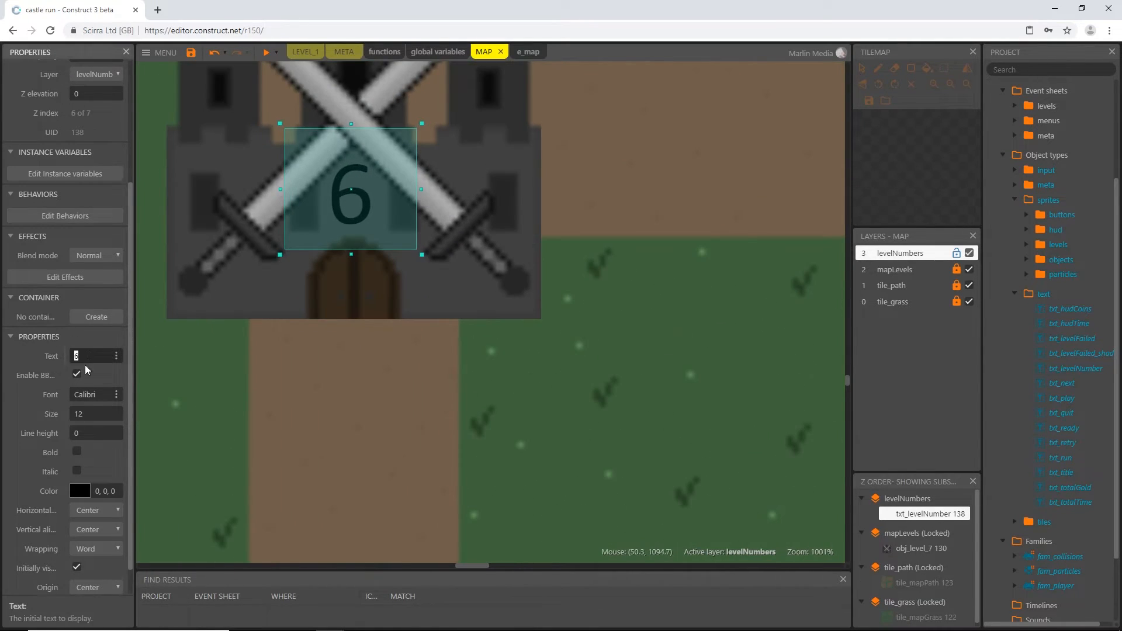
{"action": "type", "text": "7"}
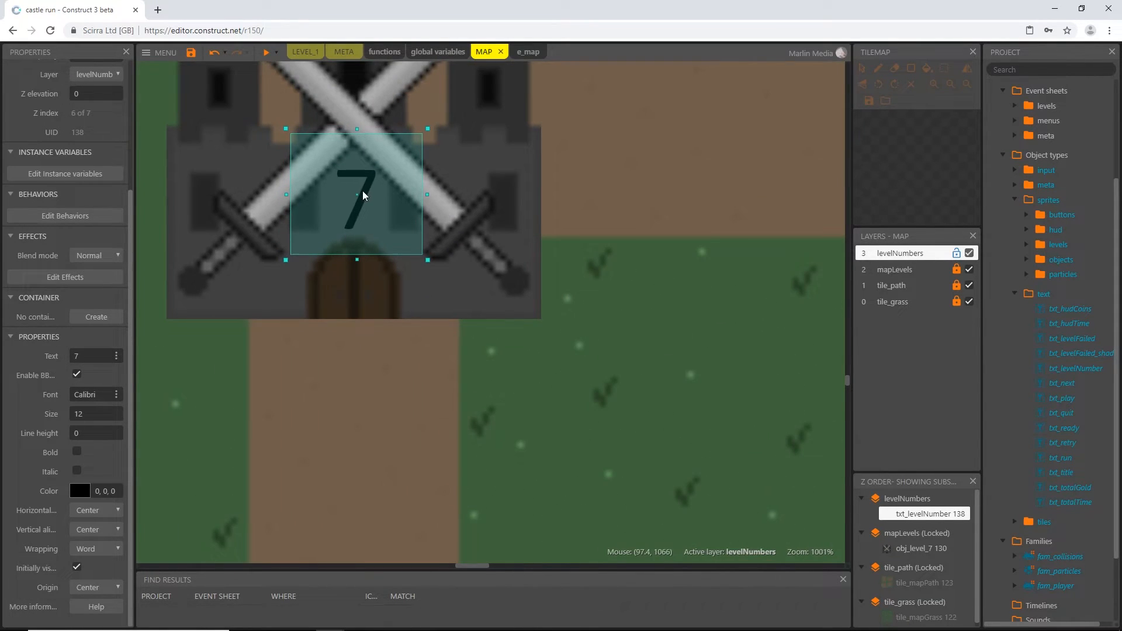
- Duplicate the level 7 number to just above the eighth castle and set the copy's text color to white
{"action": "scroll", "coordinate": [197, 107], "scroll_direction": "down", "scroll_amount": 5, "text": "ctrl"}
{"action": "left_click_drag", "start_coordinate": [197, 106], "coordinate": [622, 468], "text": "ctrl"}
{"action": "middle_click_drag", "start_coordinate": [686, 482], "coordinate": [514, 416]}
{"action": "left_click_drag", "start_coordinate": [442, 407], "coordinate": [444, 299]}
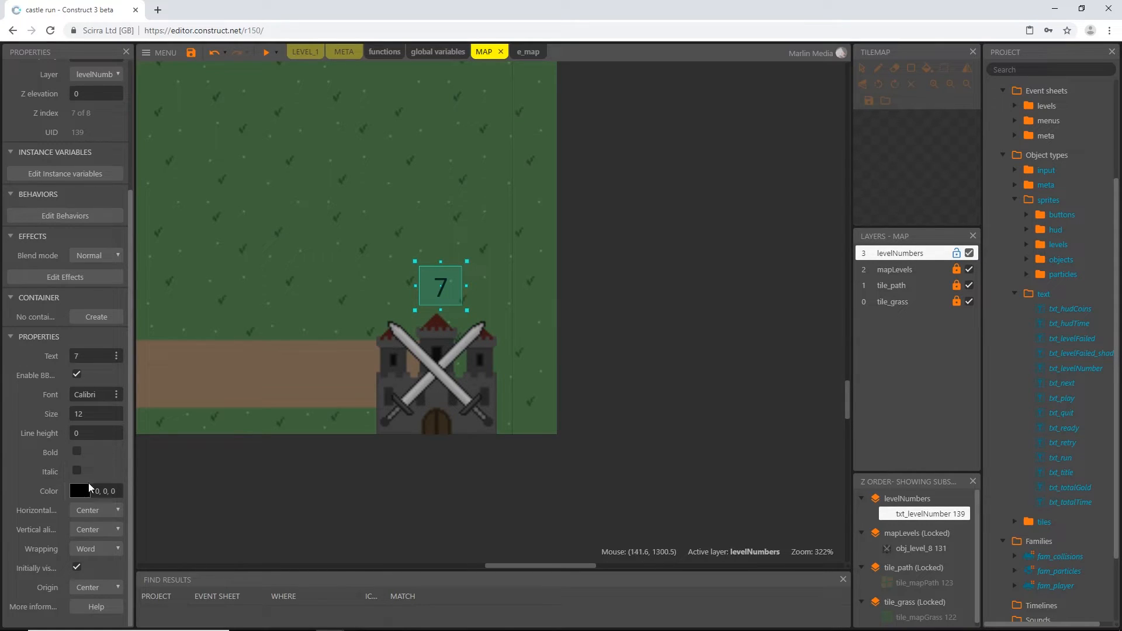
{"action": "left_click", "coordinate": [80, 490]}
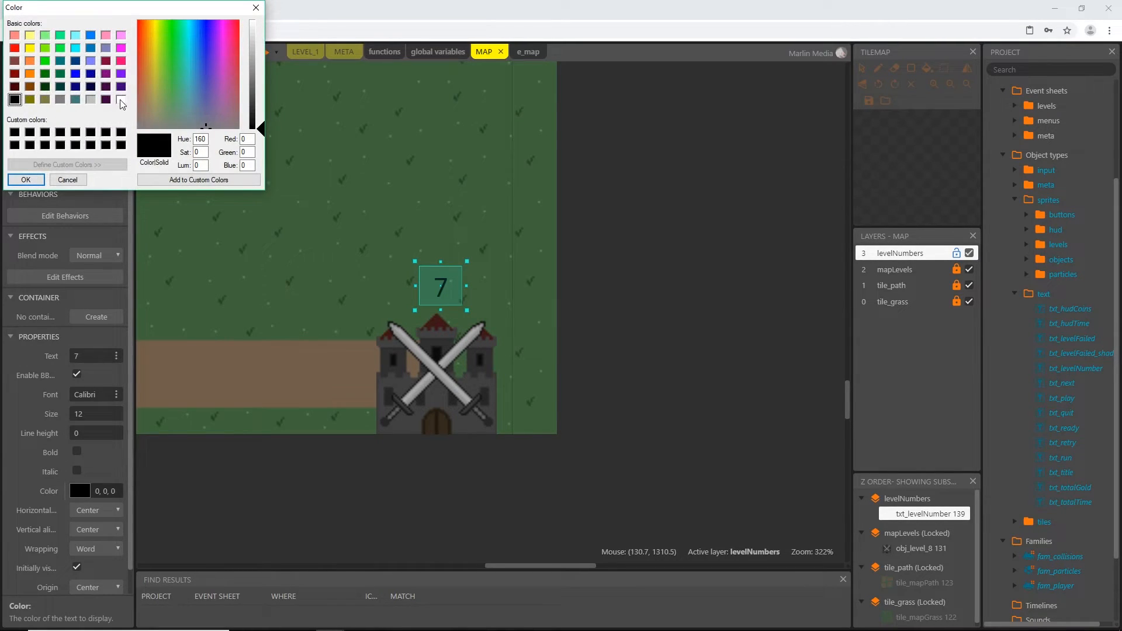
{"action": "left_click", "coordinate": [29, 180]}
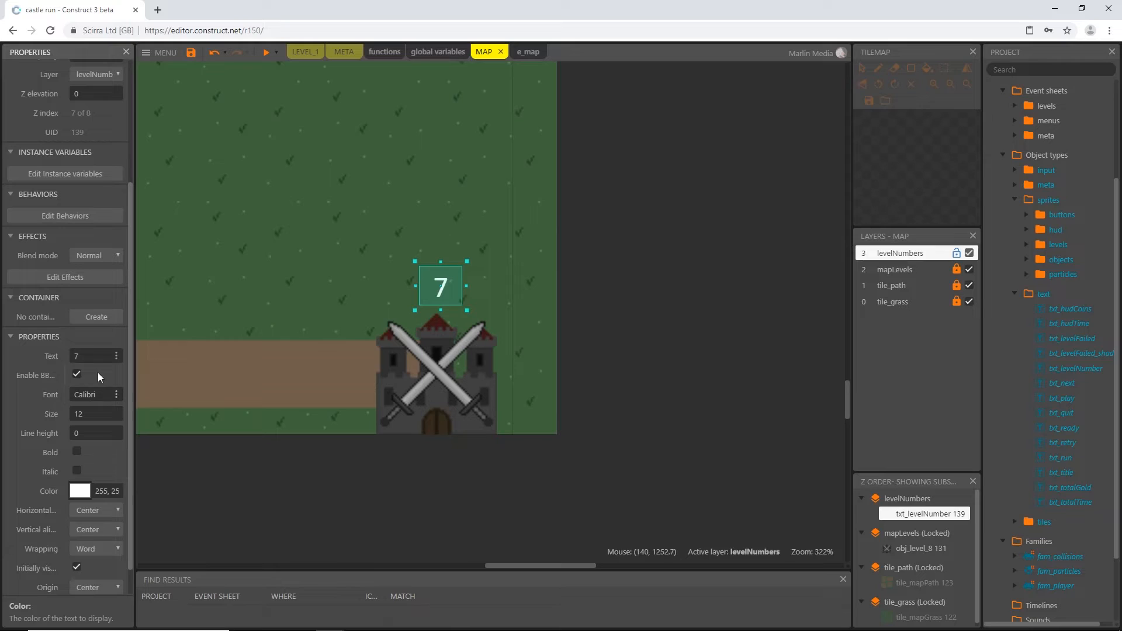
- Set the text of the label above the eighth castle to COMING SOON
{"action": "left_click", "coordinate": [97, 356]}
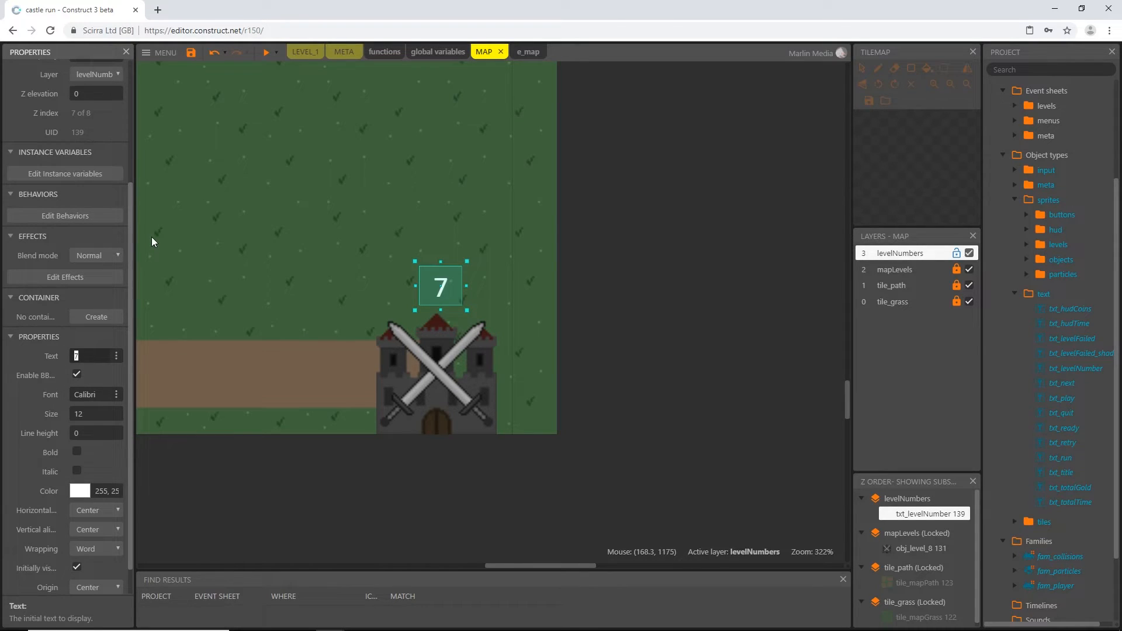
{"action": "type", "text": "COMING S"}
{"action": "type", "text": "OON"}
{"action": "key", "text": "Tab"}
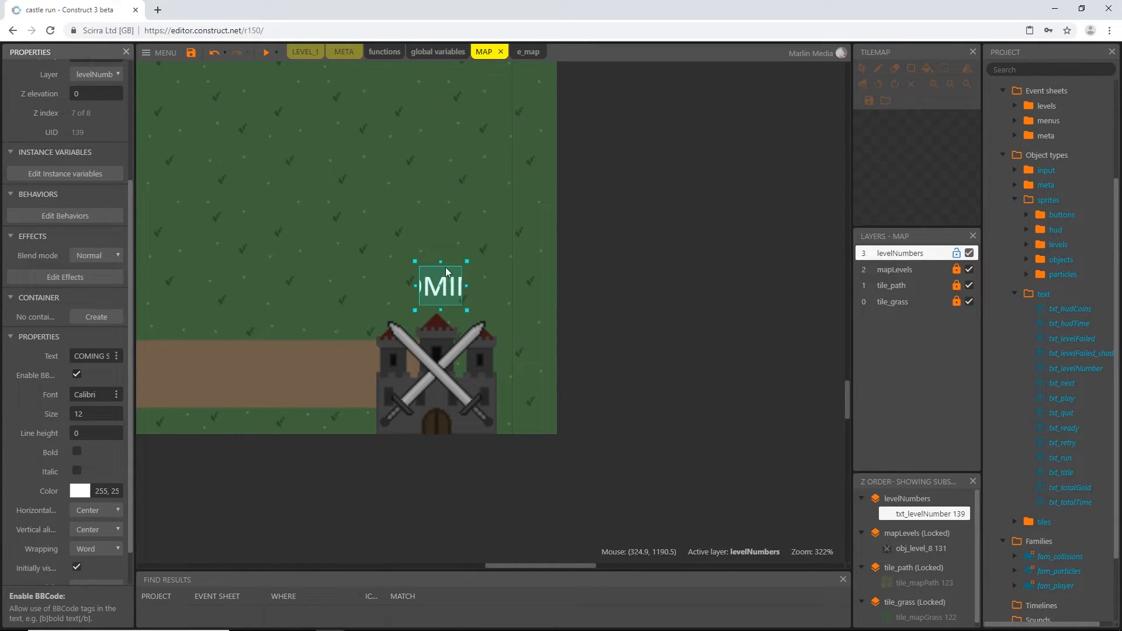
- Resize the COMING SOON label to fit its text on two lines and center it just above the eighth castle
{"action": "left_click_drag", "start_coordinate": [467, 286], "coordinate": [533, 287]}
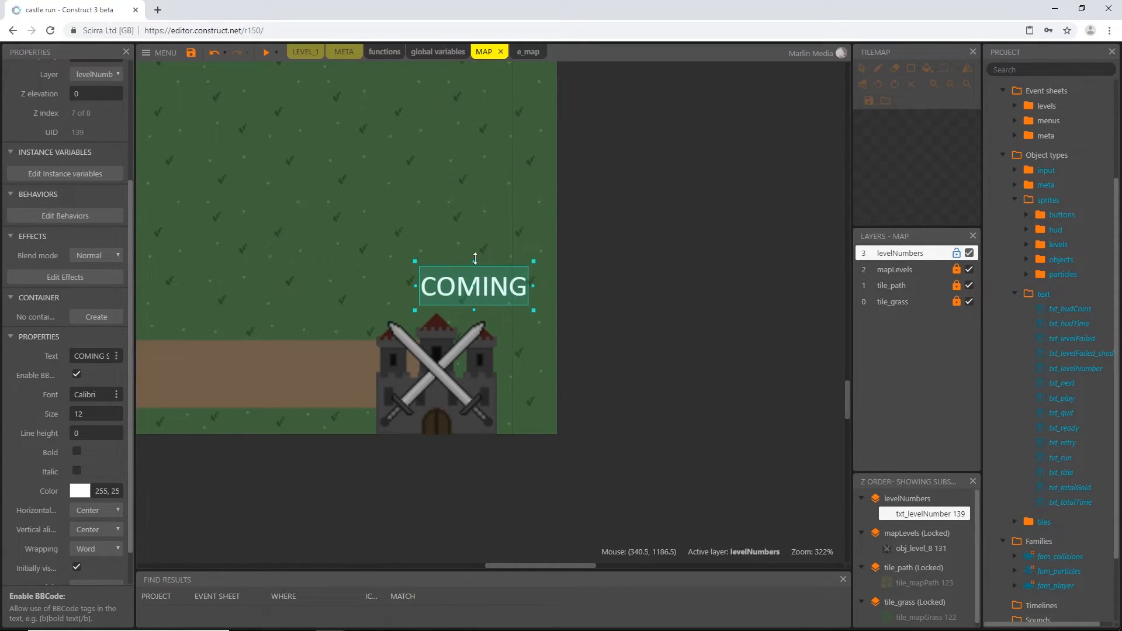
{"action": "left_click_drag", "start_coordinate": [475, 258], "coordinate": [474, 218]}
{"action": "left_click_drag", "start_coordinate": [412, 265], "coordinate": [402, 264]}
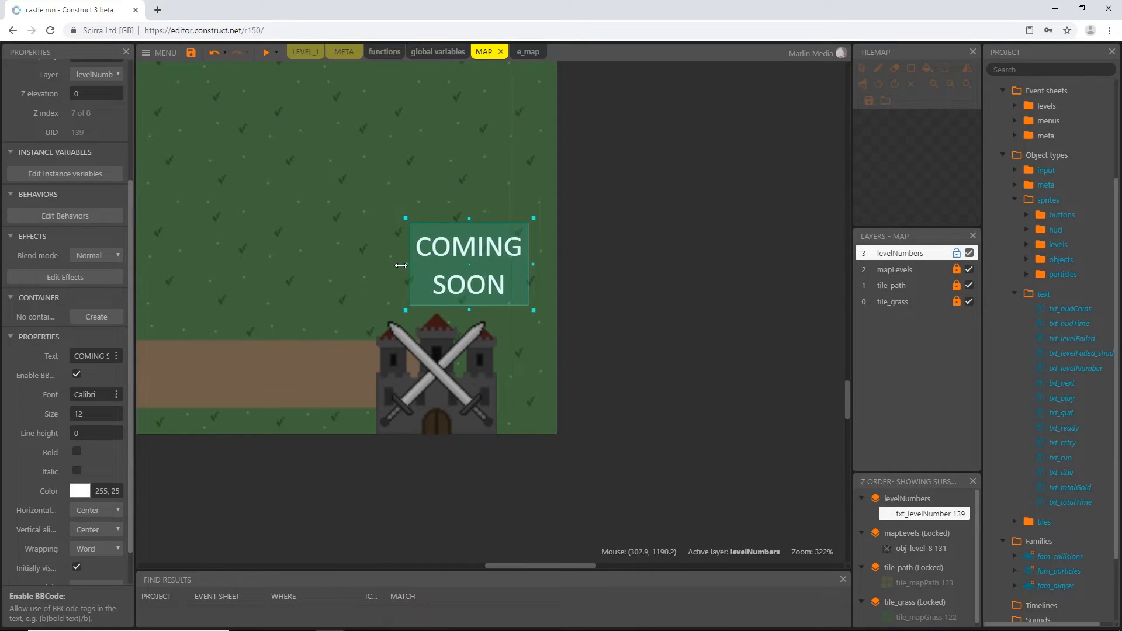
{"action": "left_click_drag", "start_coordinate": [497, 276], "coordinate": [660, 267]}
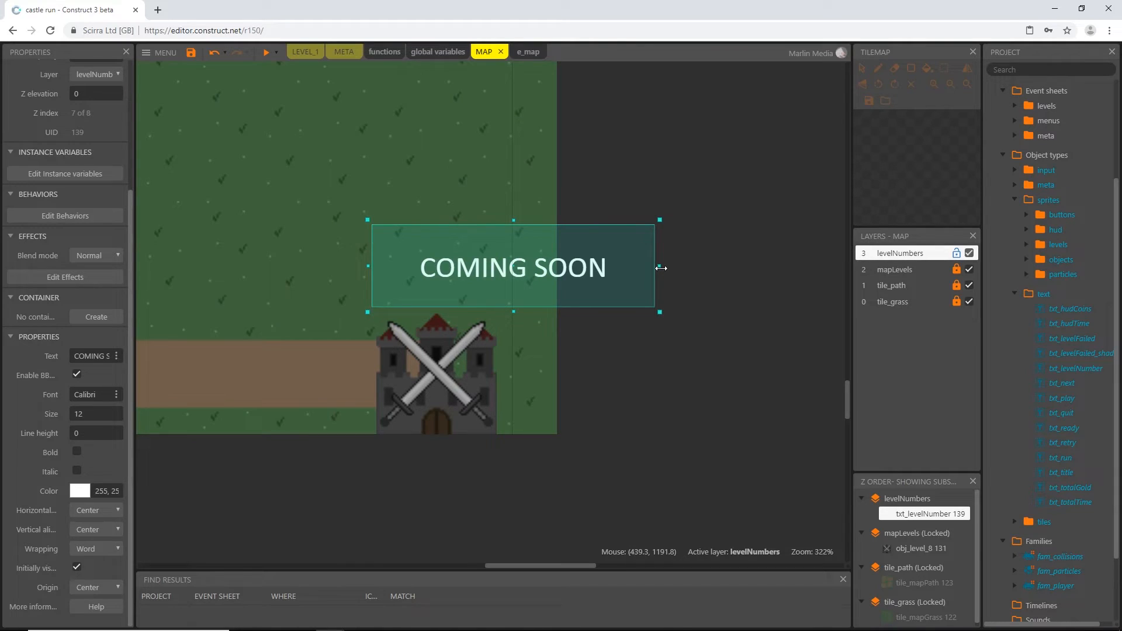
{"action": "left_click_drag", "start_coordinate": [661, 268], "coordinate": [509, 274]}
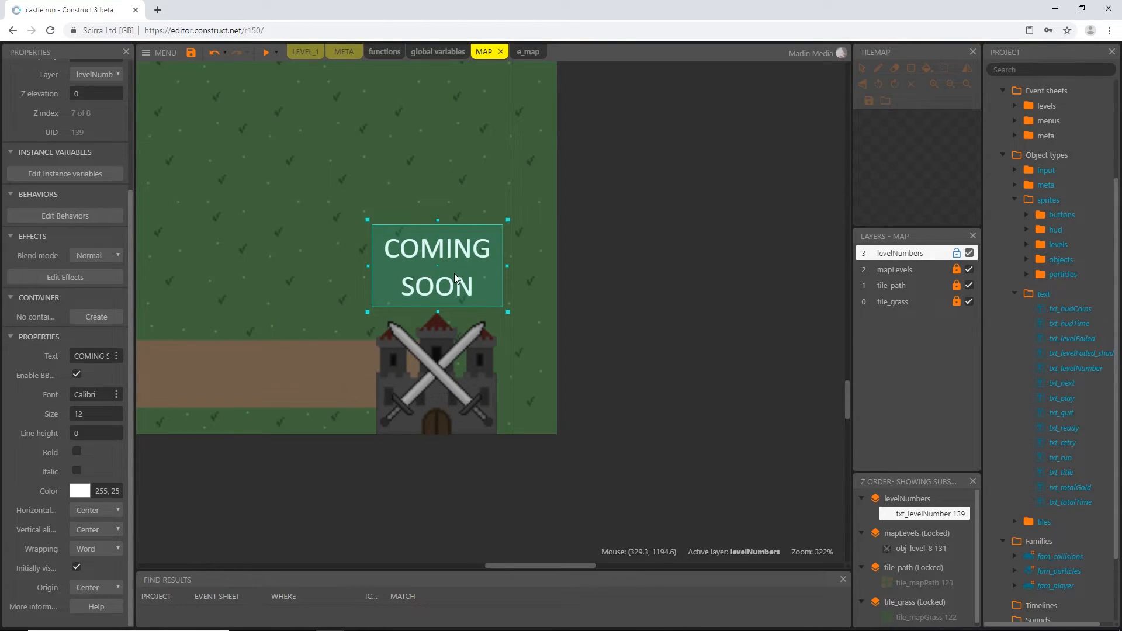
{"action": "left_click_drag", "start_coordinate": [454, 273], "coordinate": [456, 284]}
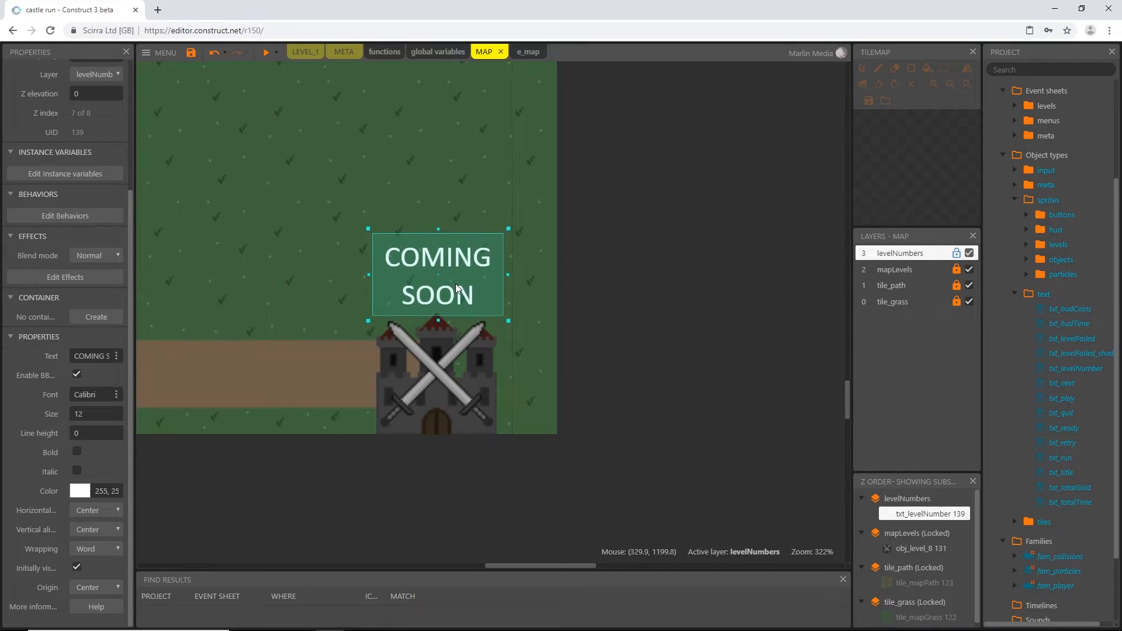
- Look over the whole map, examining the path, the castles and the label above the eighth castle
{"action": "scroll", "coordinate": [426, 402], "scroll_direction": "down", "scroll_amount": 8, "text": "ctrl"}
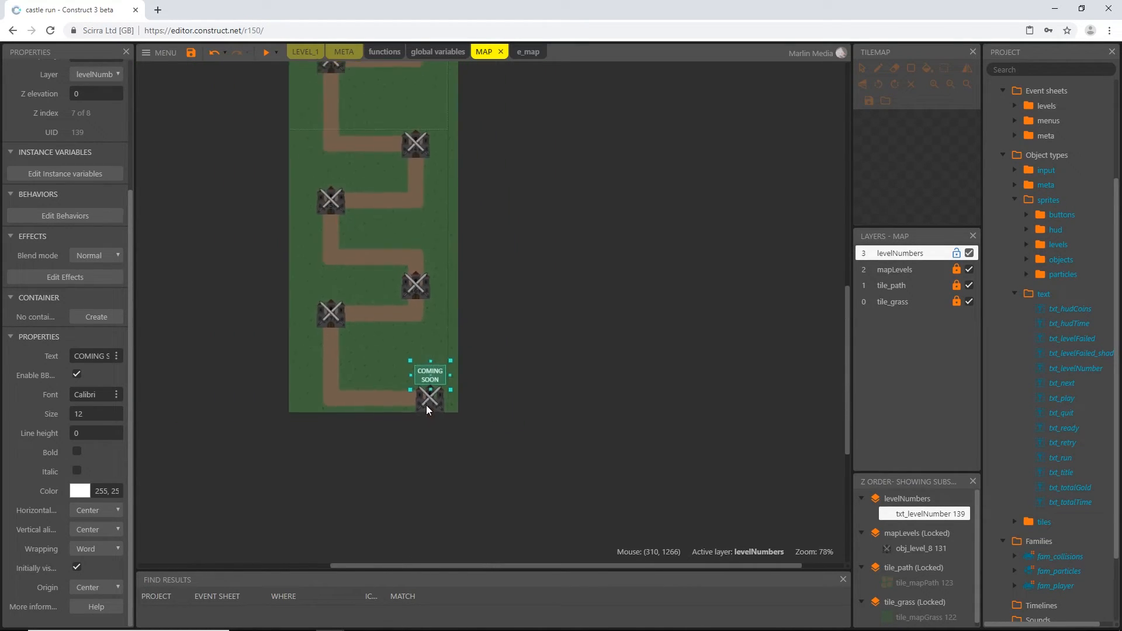
{"action": "scroll", "coordinate": [315, 113], "scroll_direction": "up", "scroll_amount": 3}
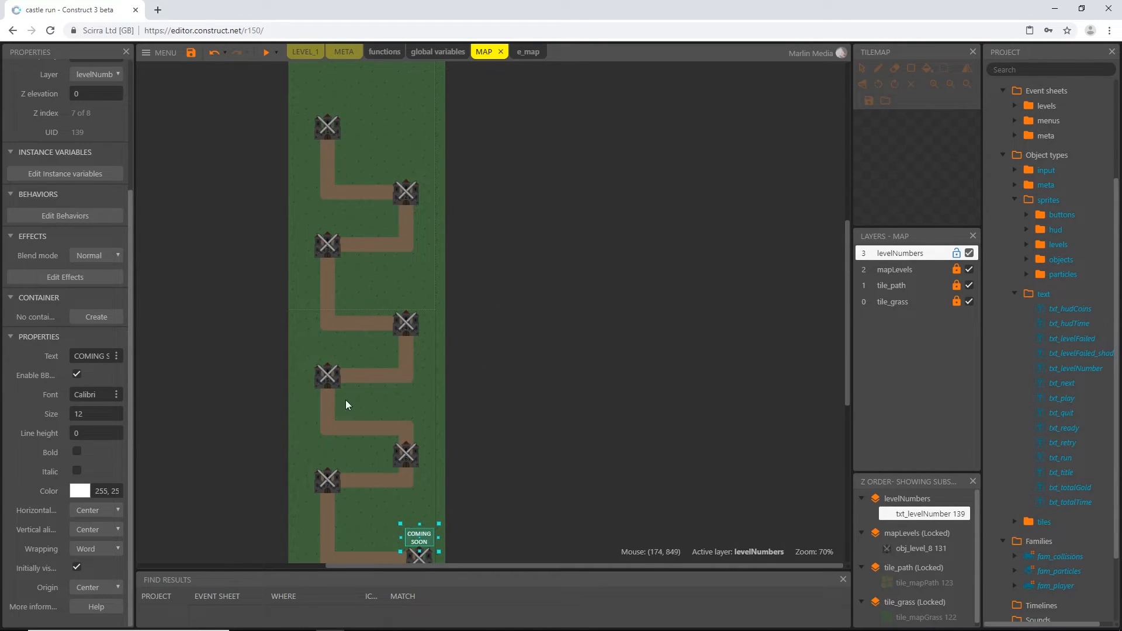
{"action": "scroll", "coordinate": [347, 403], "scroll_direction": "down", "scroll_amount": 5}
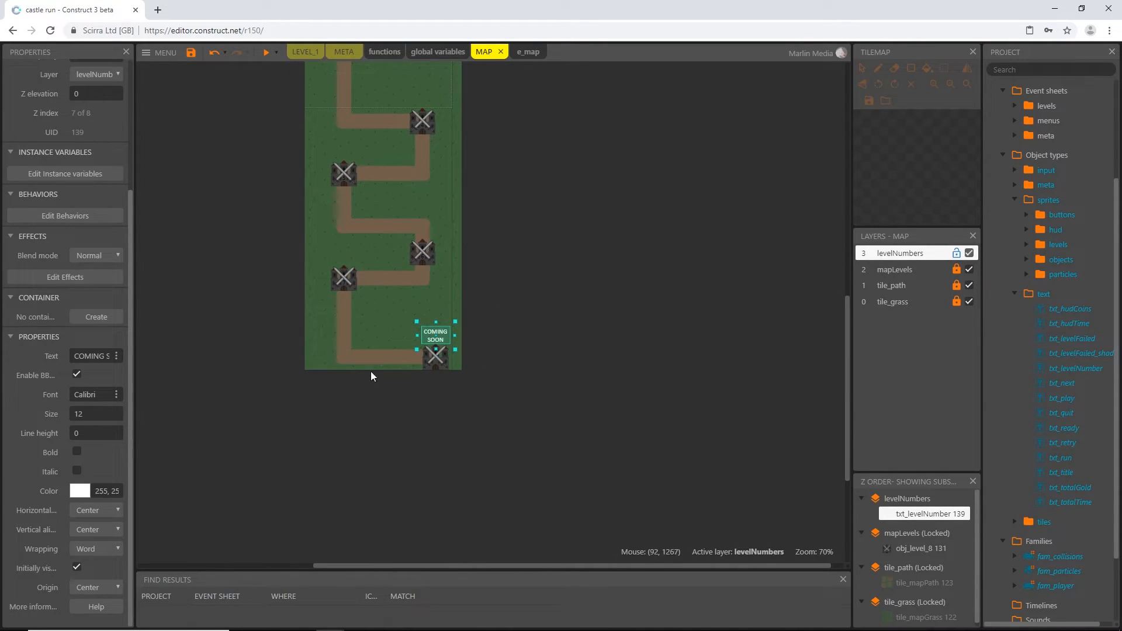
{"action": "scroll", "coordinate": [435, 420], "scroll_direction": "up", "scroll_amount": 5, "text": "ctrl"}
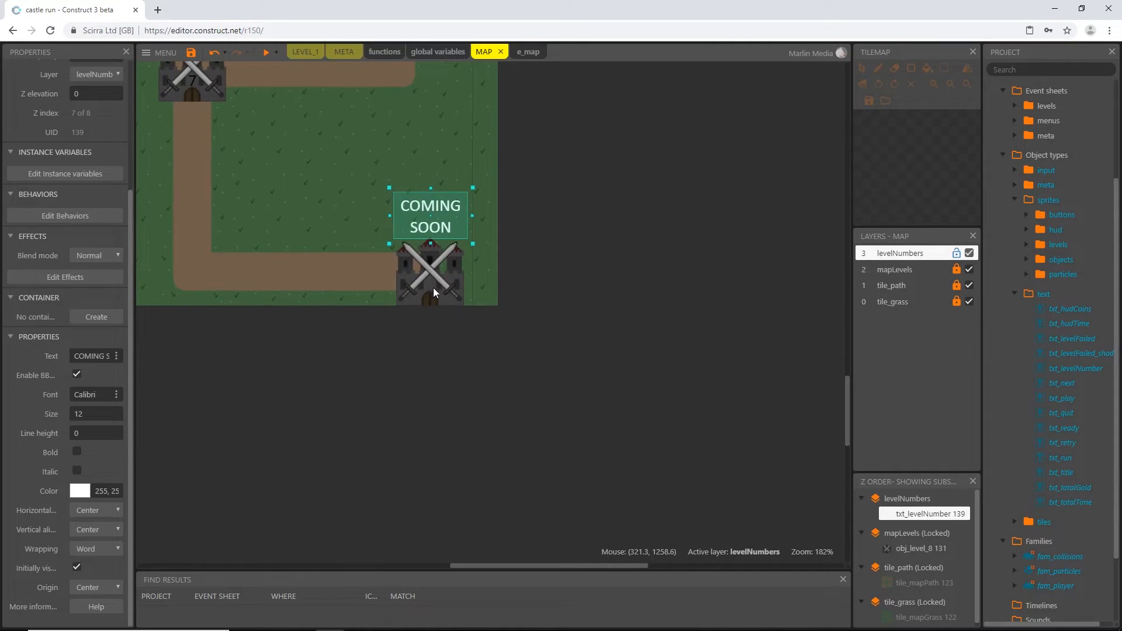
{"action": "scroll", "coordinate": [445, 283], "scroll_direction": "up", "scroll_amount": 3, "text": "ctrl"}
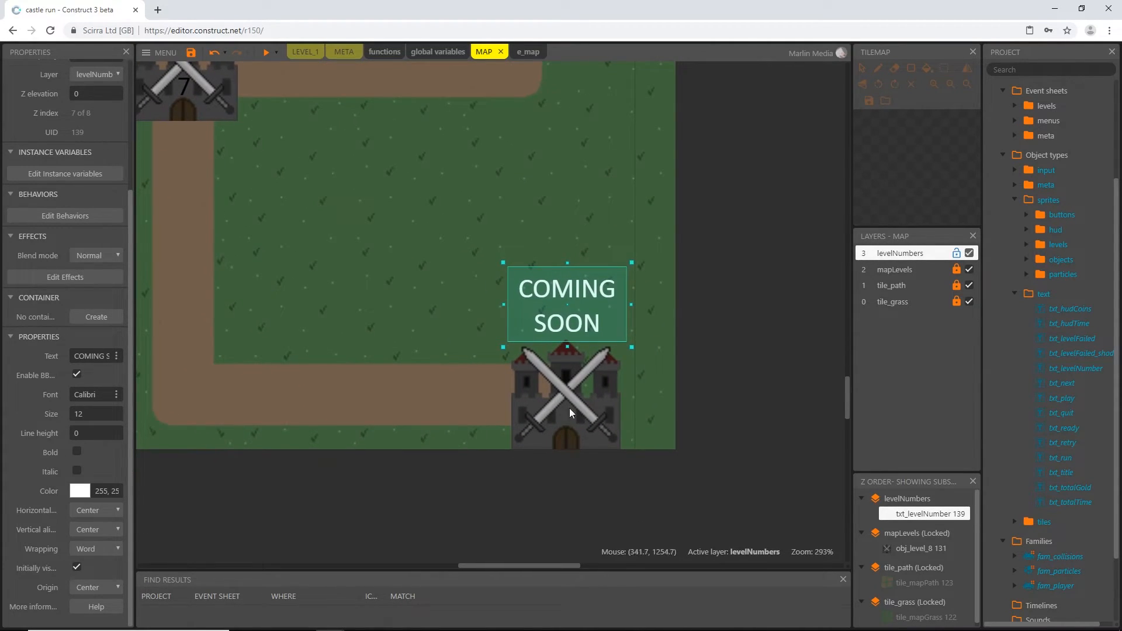
{"action": "scroll", "coordinate": [382, 378], "scroll_direction": "down", "scroll_amount": 2, "text": "ctrl"}
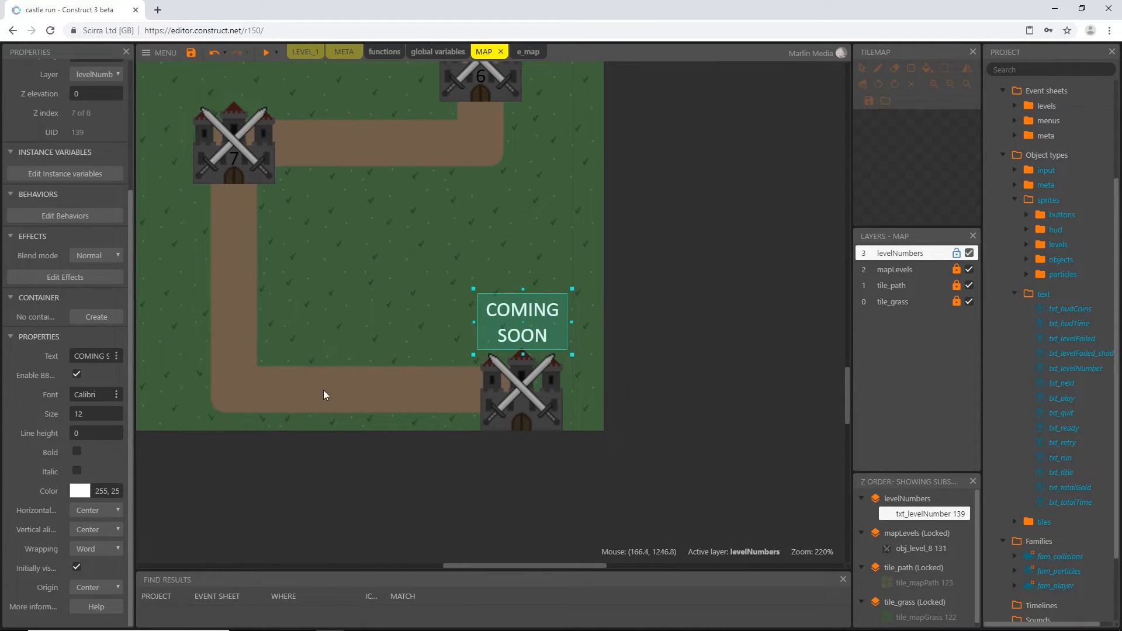
{"action": "scroll", "coordinate": [368, 257], "scroll_direction": "down", "scroll_amount": 5, "text": "ctrl"}
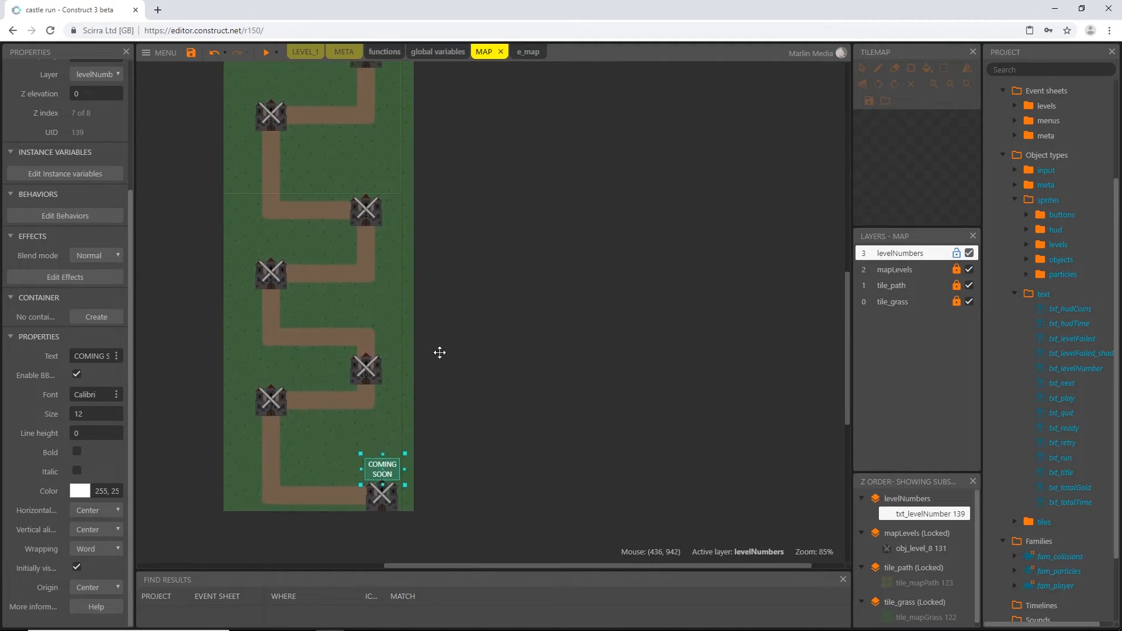
{"action": "middle_click_drag", "start_coordinate": [548, 261], "coordinate": [548, 308]}
{"action": "scroll", "coordinate": [624, 426], "scroll_direction": "up", "scroll_amount": 1, "text": "ctrl"}
{"action": "scroll", "coordinate": [624, 430], "scroll_direction": "up", "scroll_amount": 1, "text": "ctrl"}
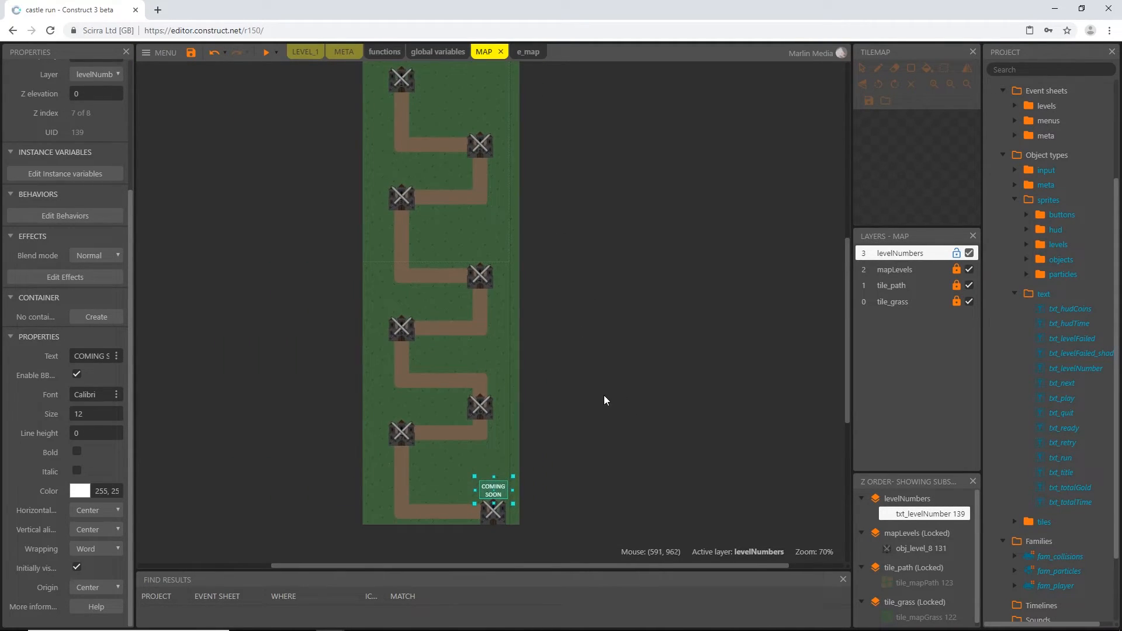
{"action": "scroll", "coordinate": [552, 437], "scroll_direction": "down", "scroll_amount": 3}
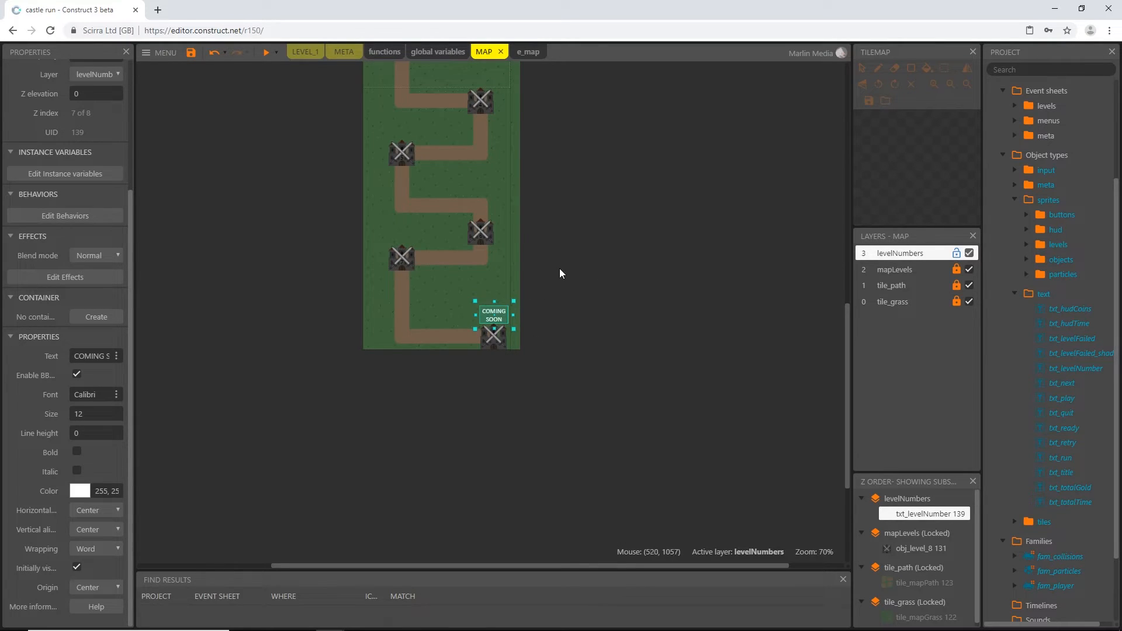
{"action": "scroll", "coordinate": [549, 282], "scroll_direction": "up", "scroll_amount": 3}
{"action": "left_click", "coordinate": [549, 283]}
{"action": "scroll", "coordinate": [549, 282], "scroll_direction": "up", "scroll_amount": 2}
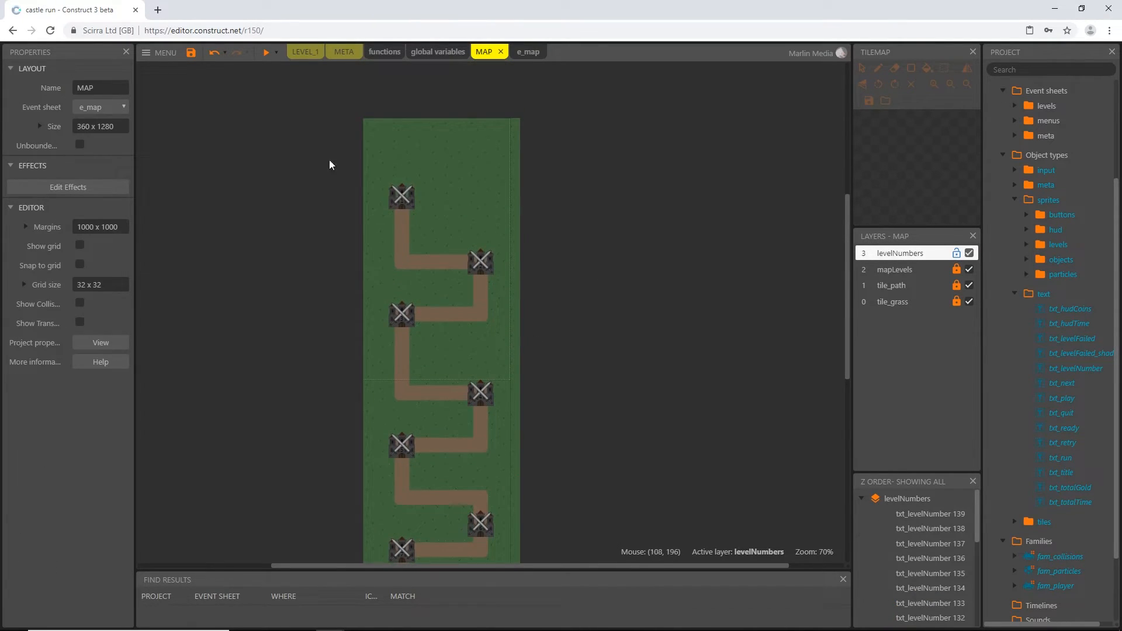
- Preview the MAP layout to check the castles and their numbers, close the preview, and lock the levelNumbers layer
{"action": "left_click", "coordinate": [265, 54]}
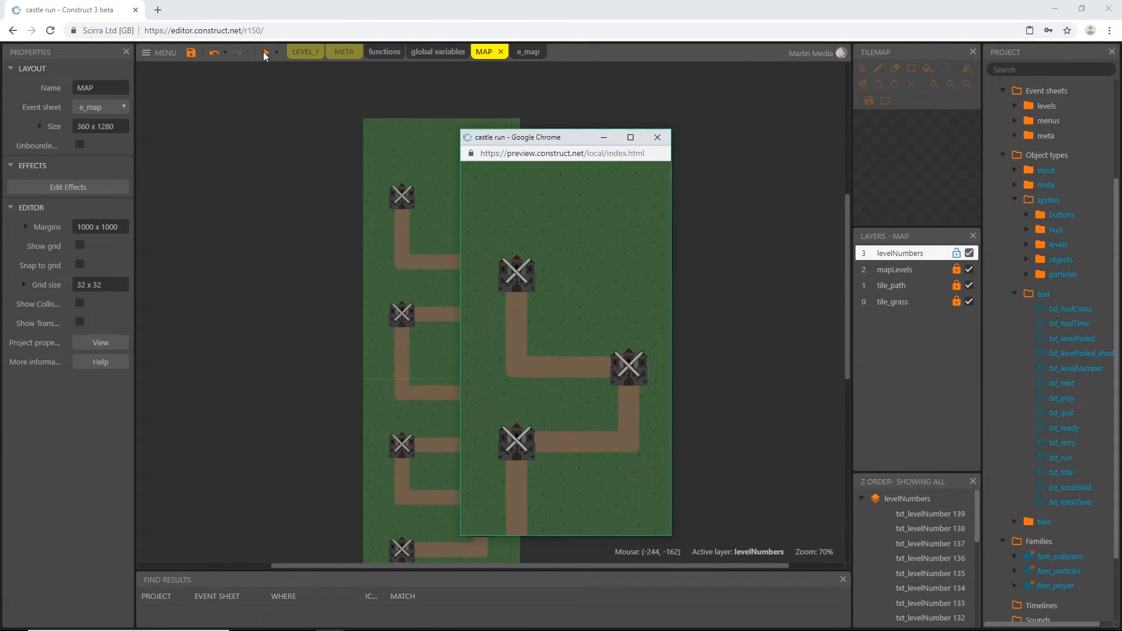
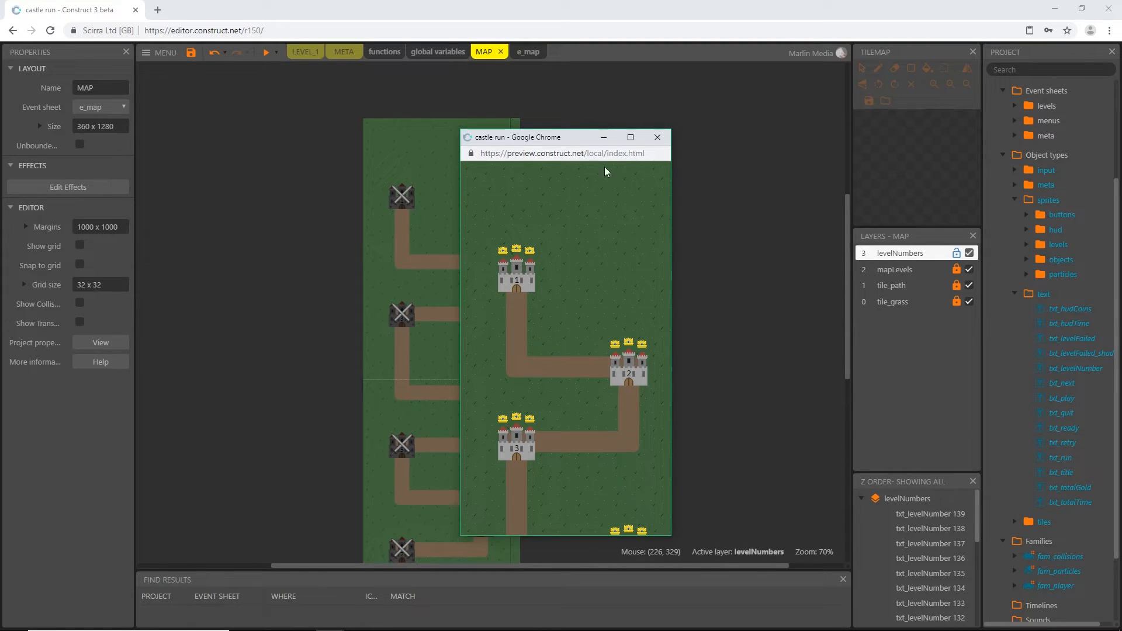
{"action": "left_click_drag", "start_coordinate": [586, 139], "coordinate": [552, 112]}
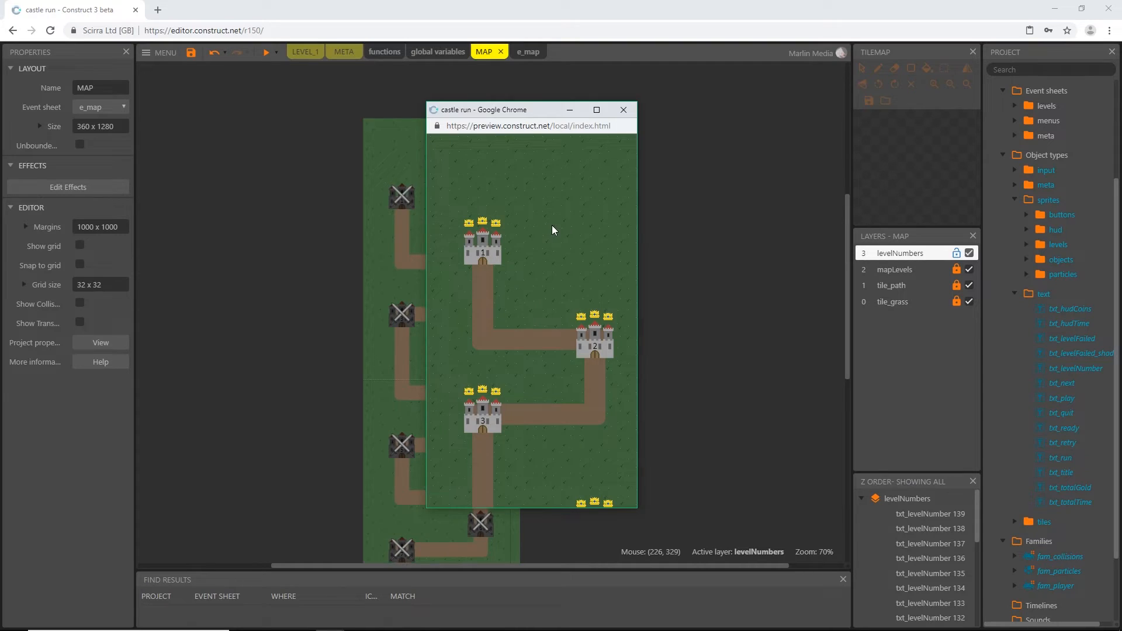
{"action": "left_click", "coordinate": [623, 109]}
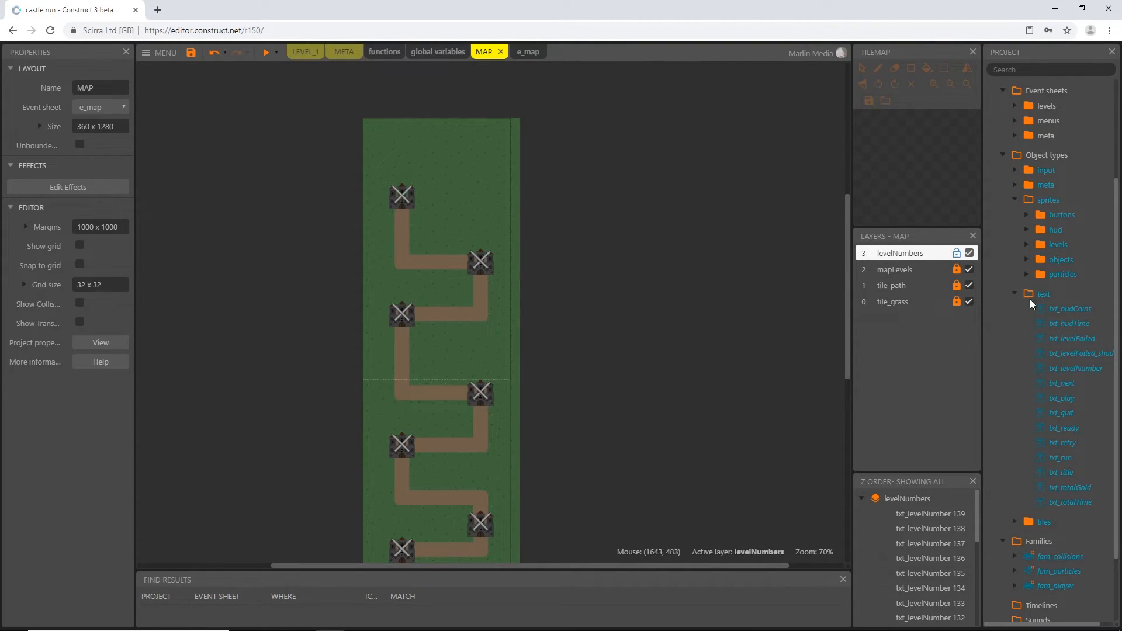
{"action": "left_click", "coordinate": [956, 254]}
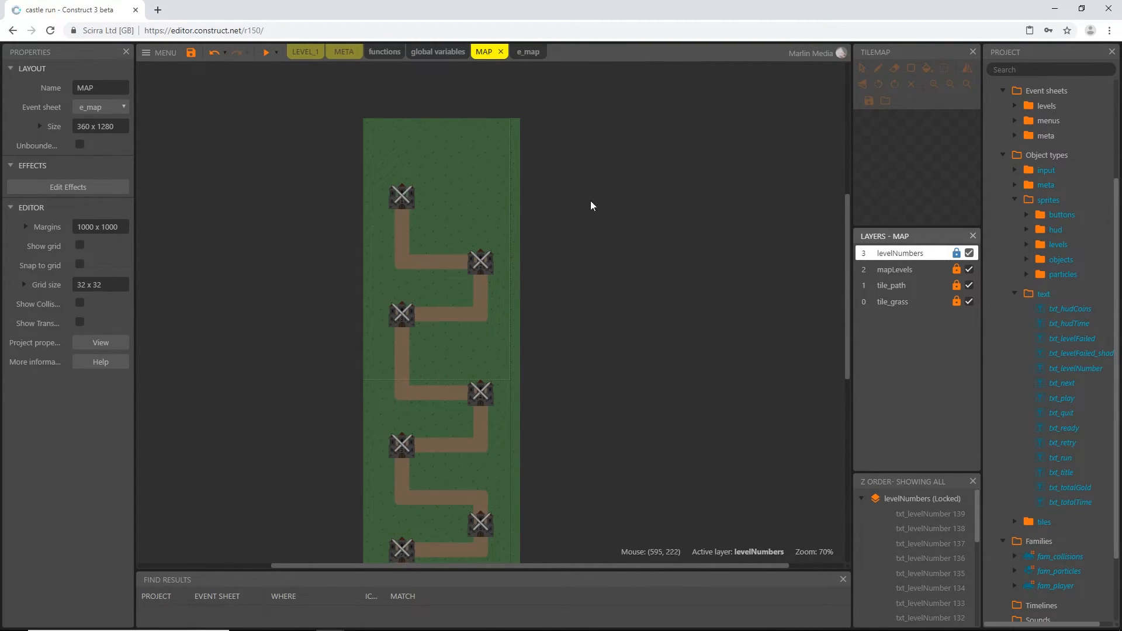
- Add a System "On start of layout" event to the e_map event sheet
{"action": "left_click", "coordinate": [529, 55]}
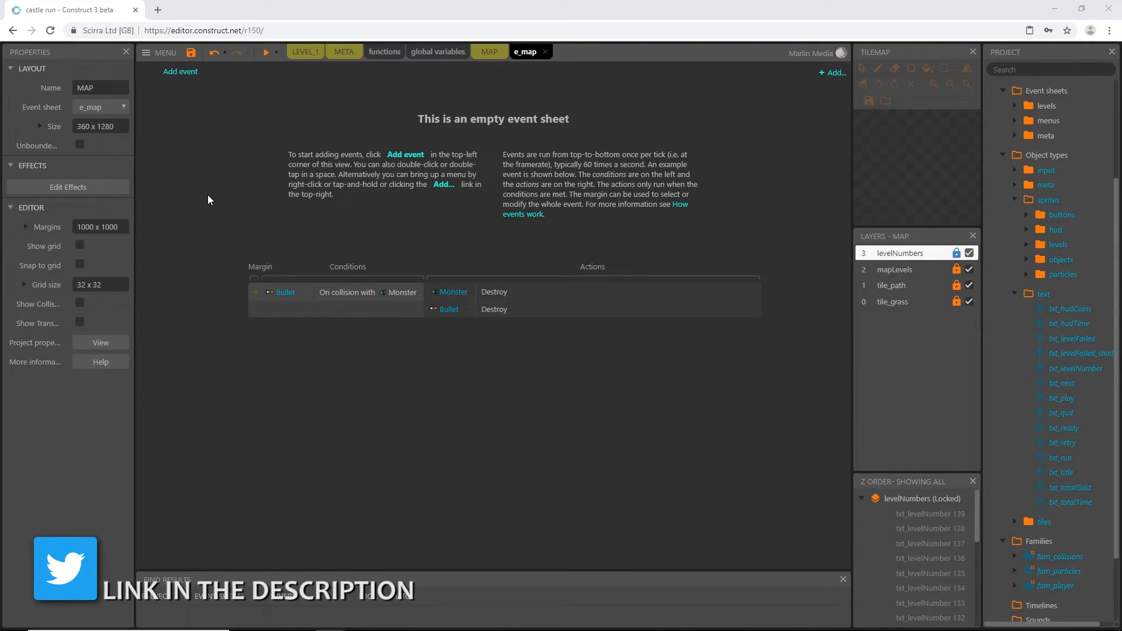
{"action": "left_click", "coordinate": [186, 73]}
{"action": "double_click", "coordinate": [617, 293]}
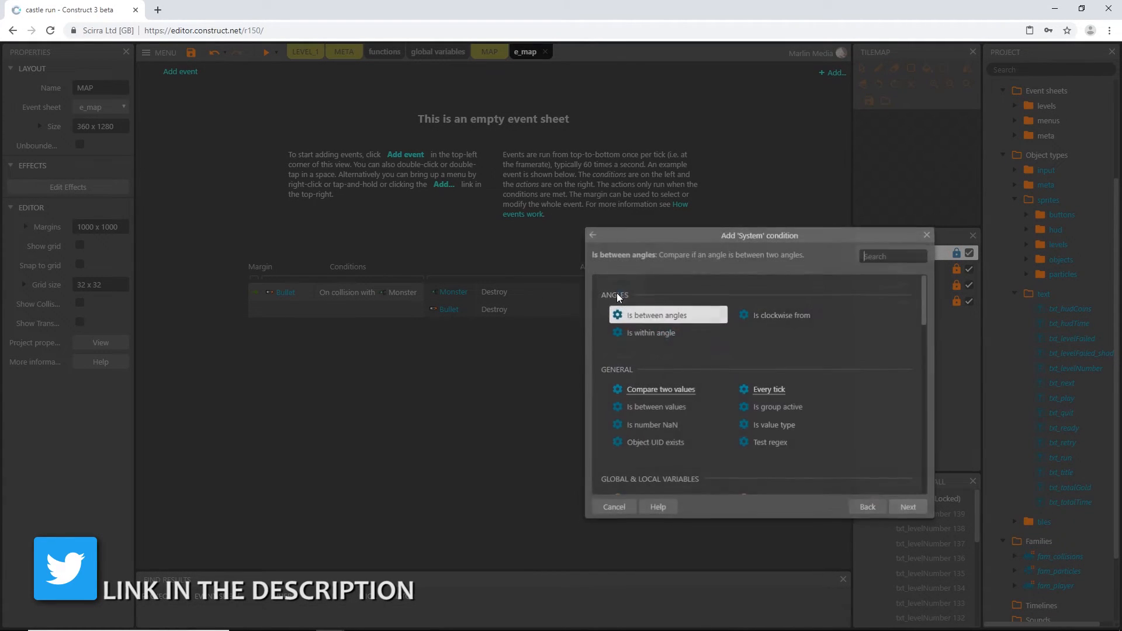
{"action": "type", "text": "on s"}
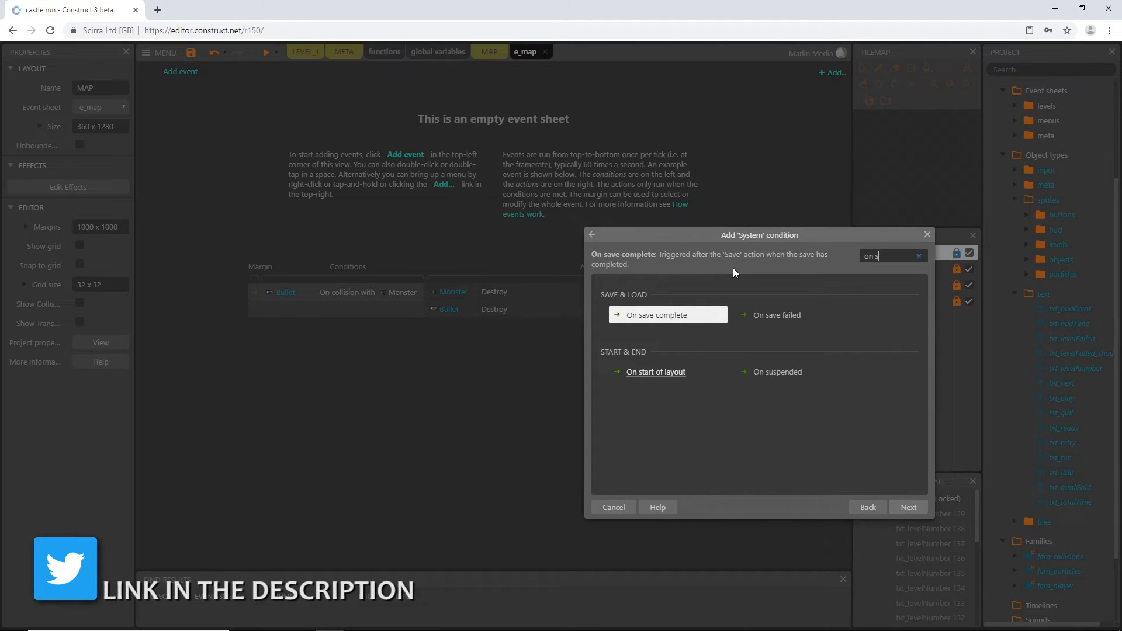
{"action": "type", "text": "t"}
{"action": "key", "text": "Return"}
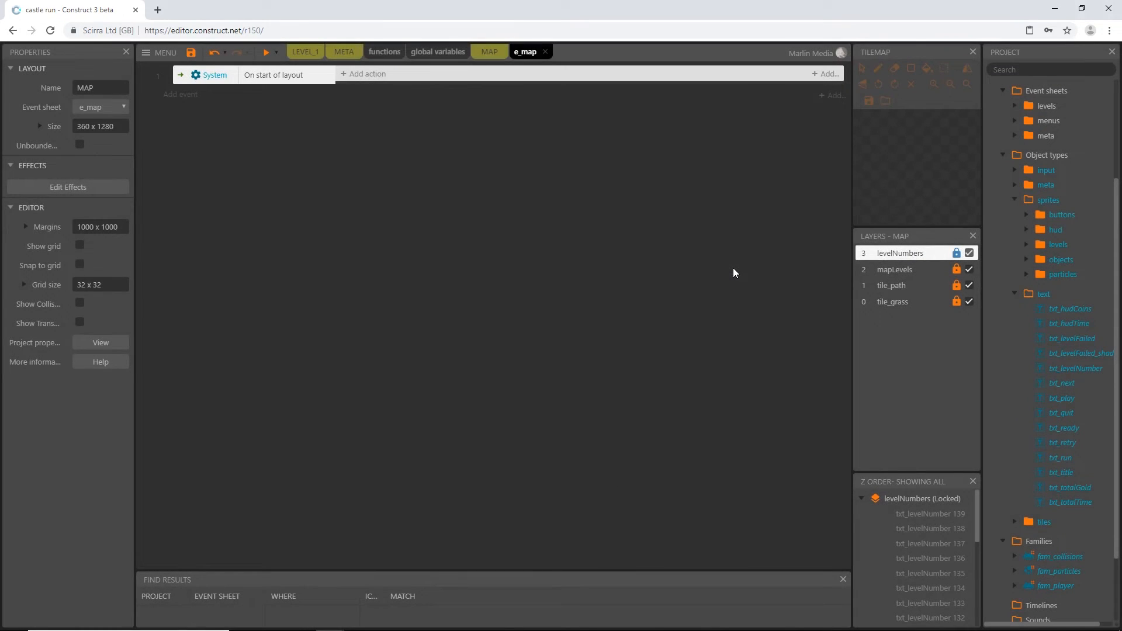
- Add a Stop animation action for obj_level_1 to the start of layout event
{"action": "left_click", "coordinate": [362, 74]}
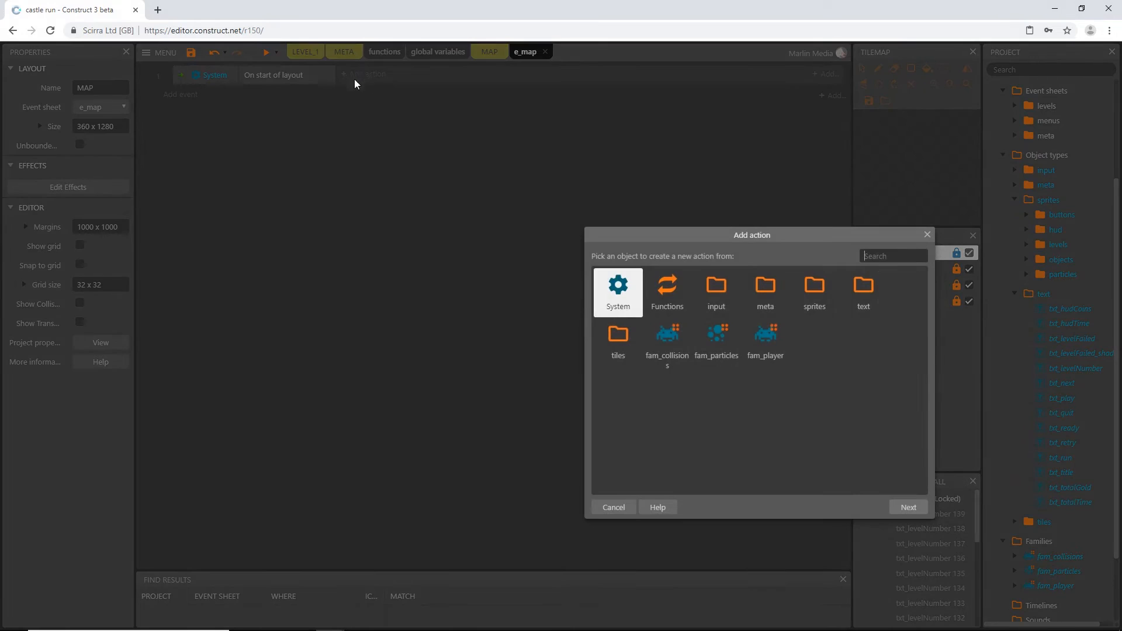
{"action": "double_click", "coordinate": [816, 298]}
{"action": "double_click", "coordinate": [770, 298]}
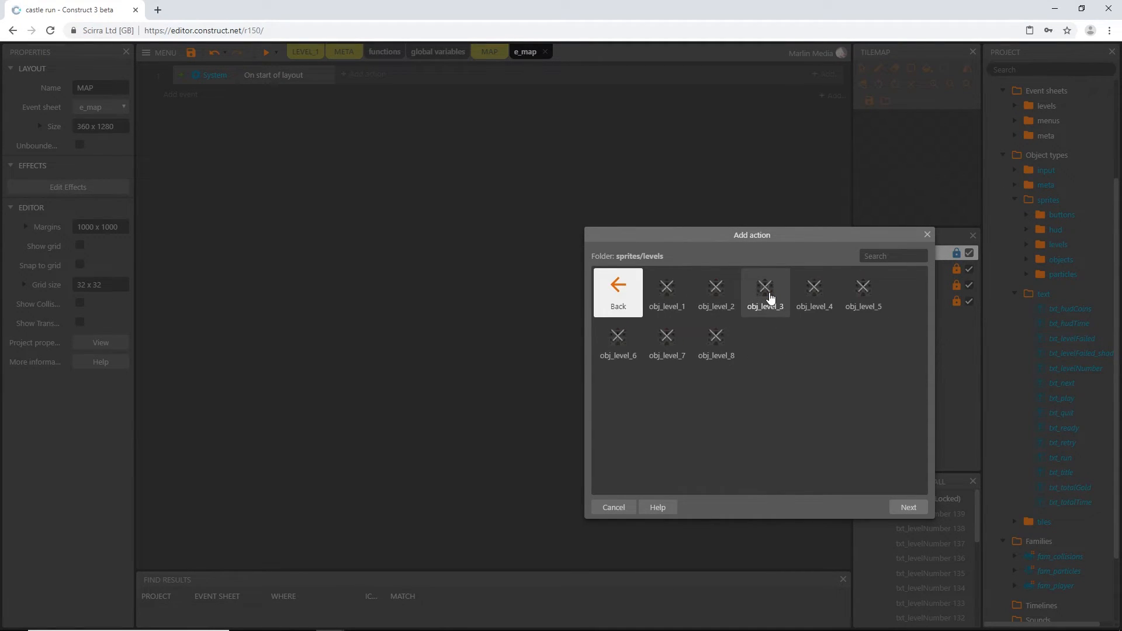
{"action": "double_click", "coordinate": [668, 292]}
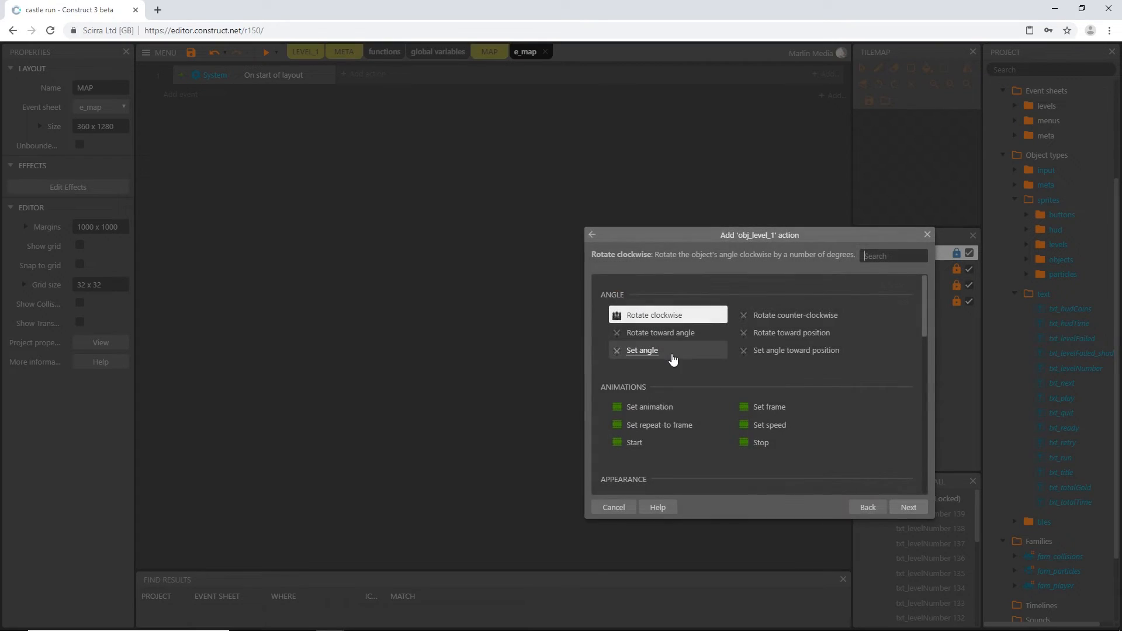
{"action": "double_click", "coordinate": [766, 443]}
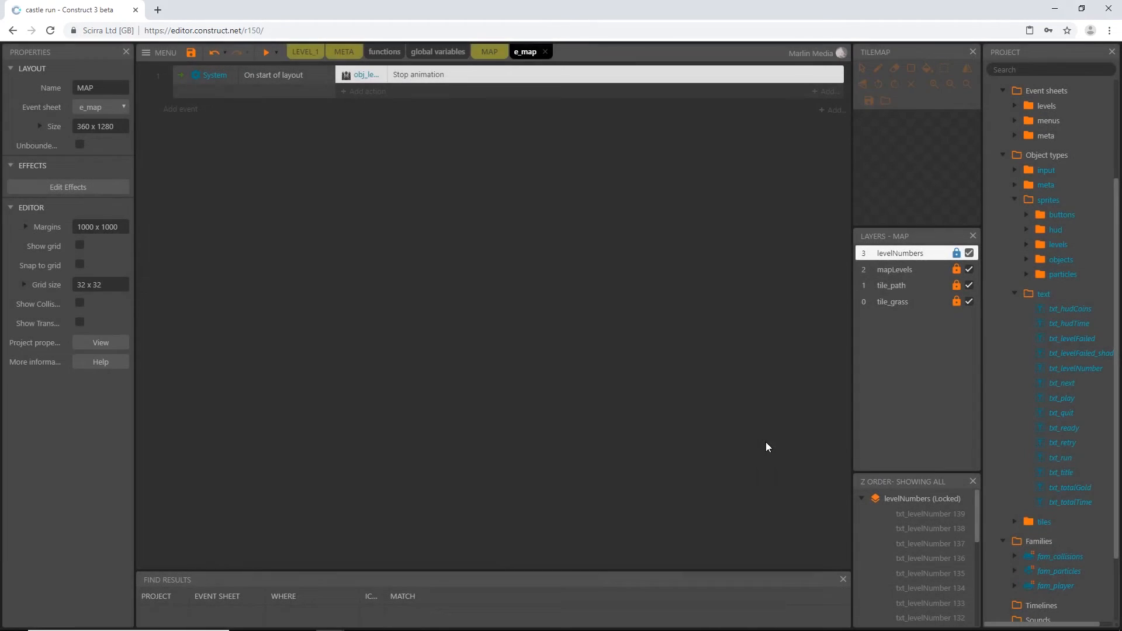
- Preview the map to check the first castle's animation, close it, and widen the object name column of the actions
{"action": "left_click", "coordinate": [265, 53]}
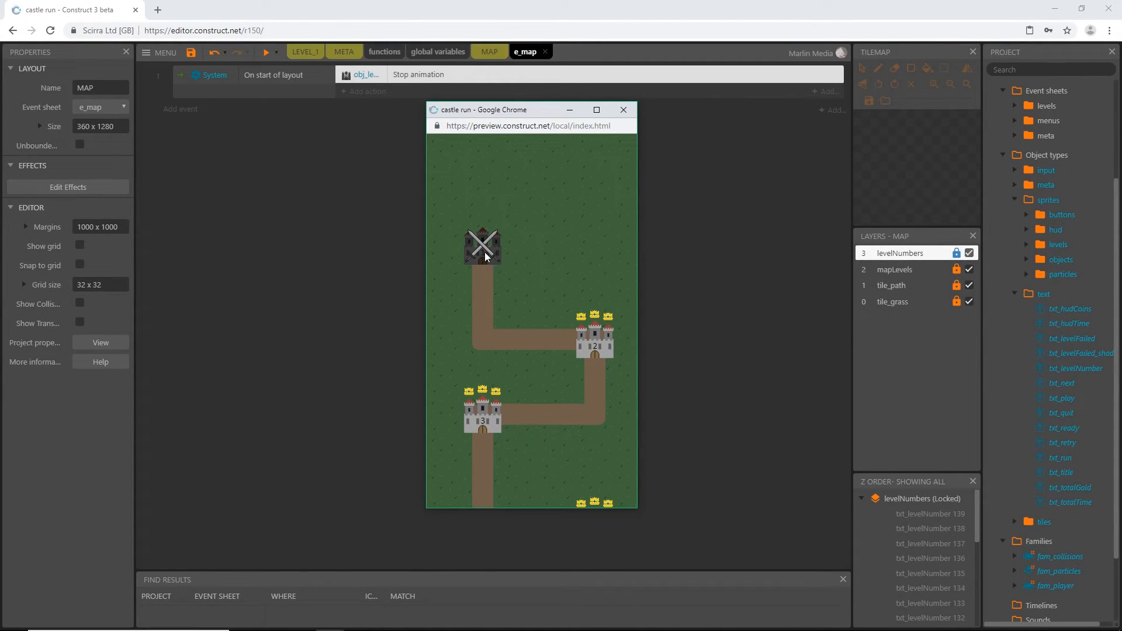
{"action": "left_click", "coordinate": [624, 114]}
{"action": "left_click_drag", "start_coordinate": [389, 78], "coordinate": [443, 89]}
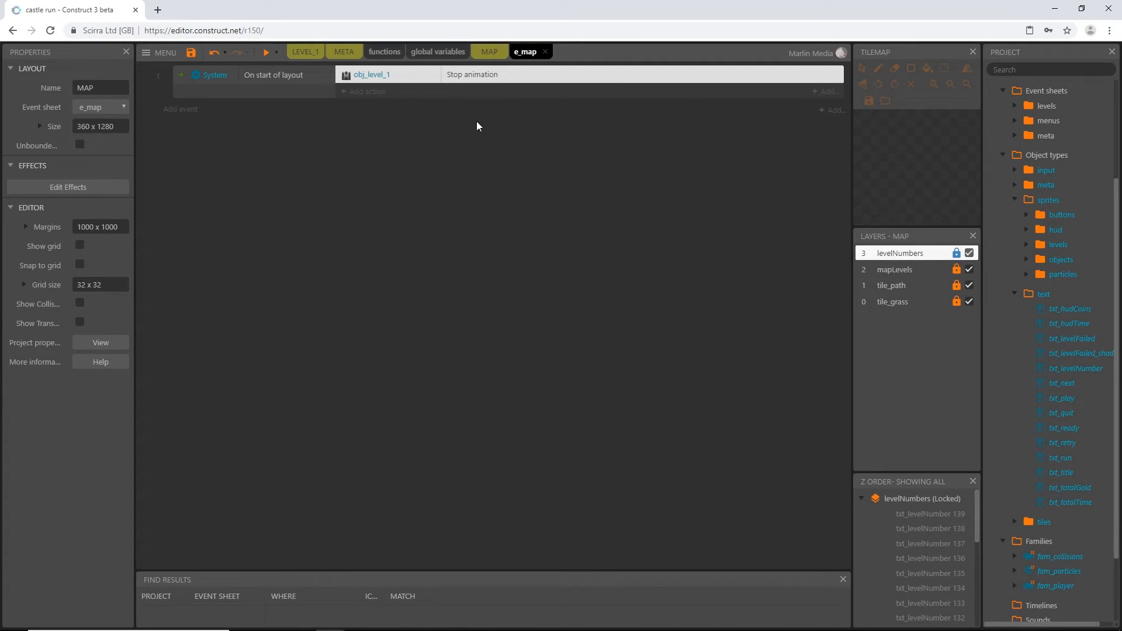
- Create a new family containing the eight castle sprites, obj_level_1 through obj_level_8
{"action": "scroll", "coordinate": [1044, 379], "scroll_direction": "down", "scroll_amount": 3}
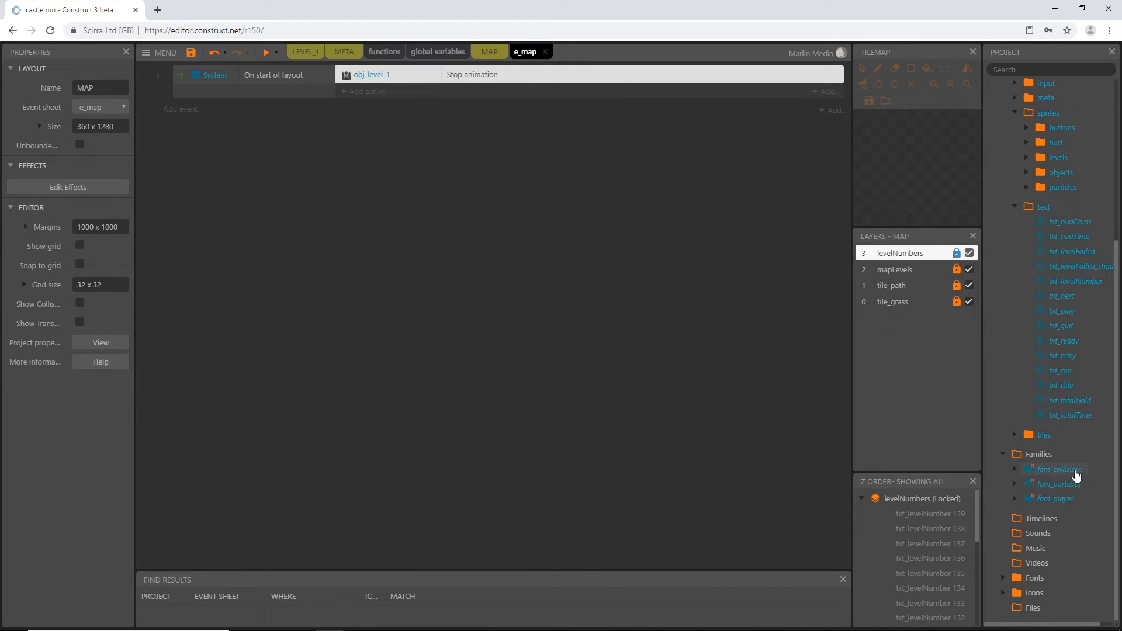
{"action": "right_click", "coordinate": [1022, 458]}
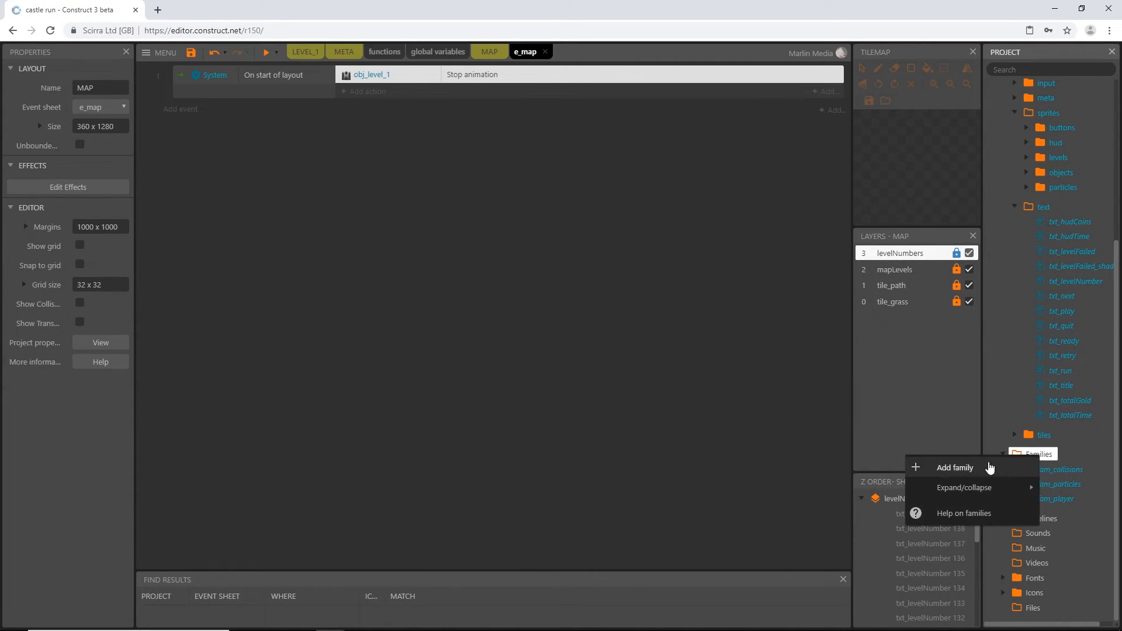
{"action": "left_click", "coordinate": [952, 466]}
{"action": "scroll", "coordinate": [584, 281], "scroll_direction": "down", "scroll_amount": 3}
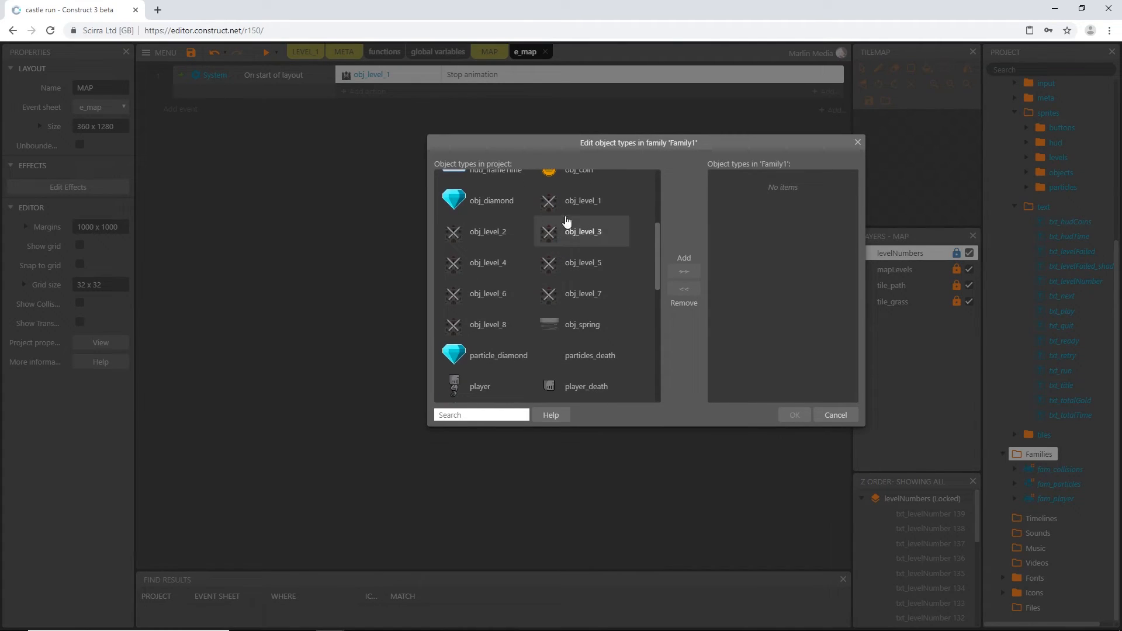
{"action": "left_click", "coordinate": [576, 200]}
{"action": "left_click", "coordinate": [488, 329], "text": "shift"}
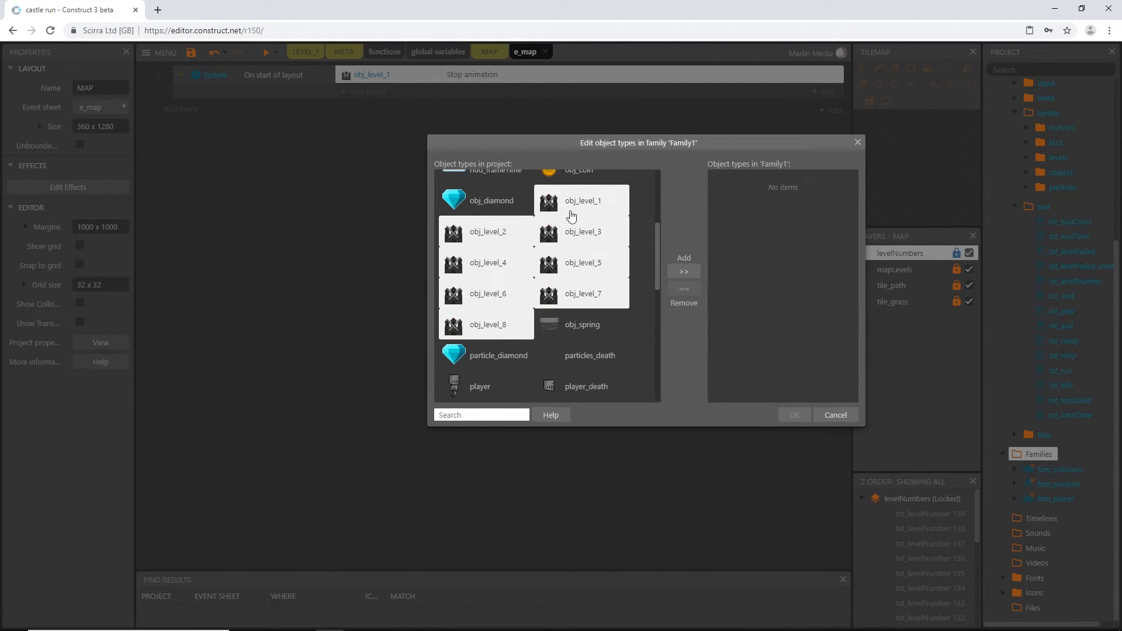
{"action": "left_click", "coordinate": [692, 273]}
{"action": "left_click", "coordinate": [793, 416]}
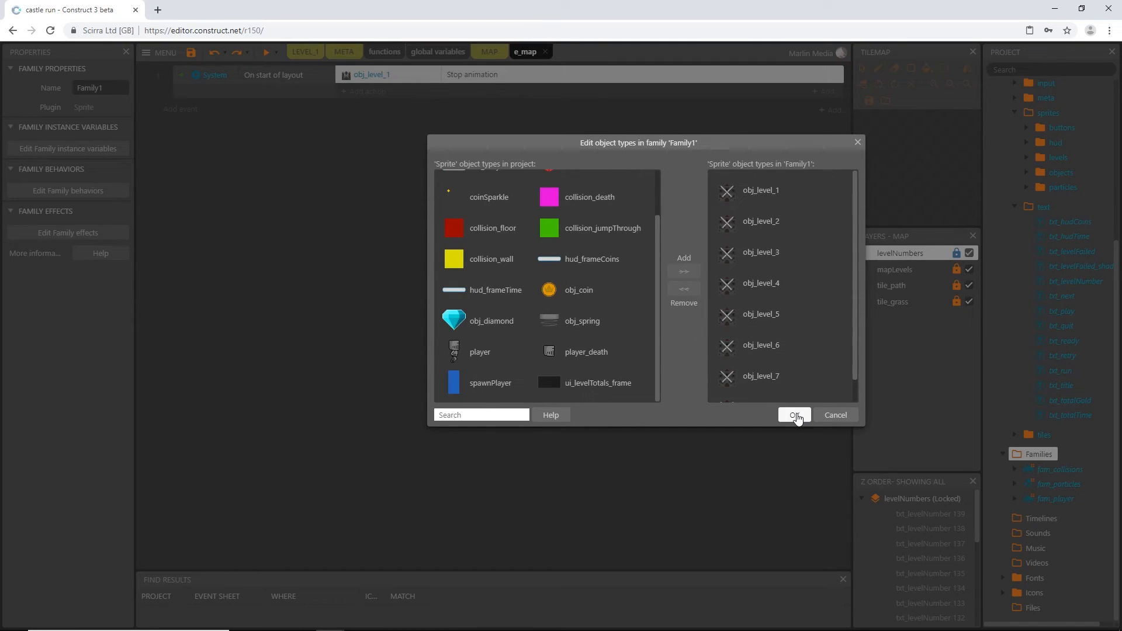
- Name the new family fam_mapLevels
{"action": "type", "text": "fam"}
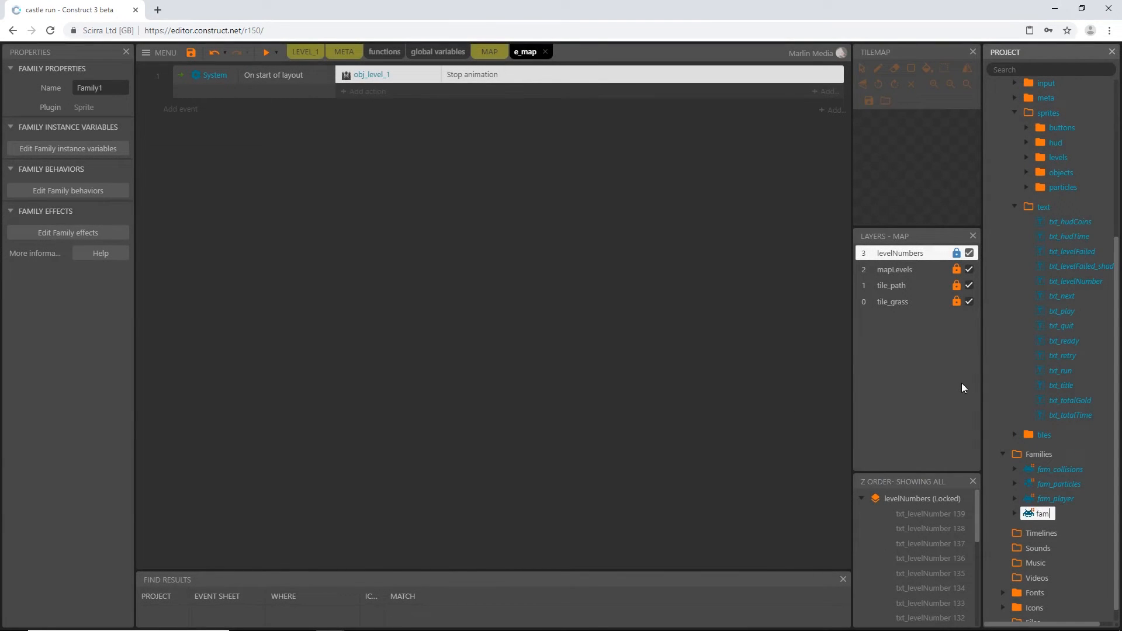
{"action": "type", "text": "_ma"}
{"action": "key", "text": "BackSpace"}
{"action": "key", "text": "BackSpace"}
{"action": "key", "text": "BackSpace"}
{"action": "key", "text": "BackSpace"}
{"action": "key", "text": "BackSpace"}
{"action": "key", "text": "BackSpace"}
{"action": "type", "text": "mapLevels"}
{"action": "key", "text": "Return"}
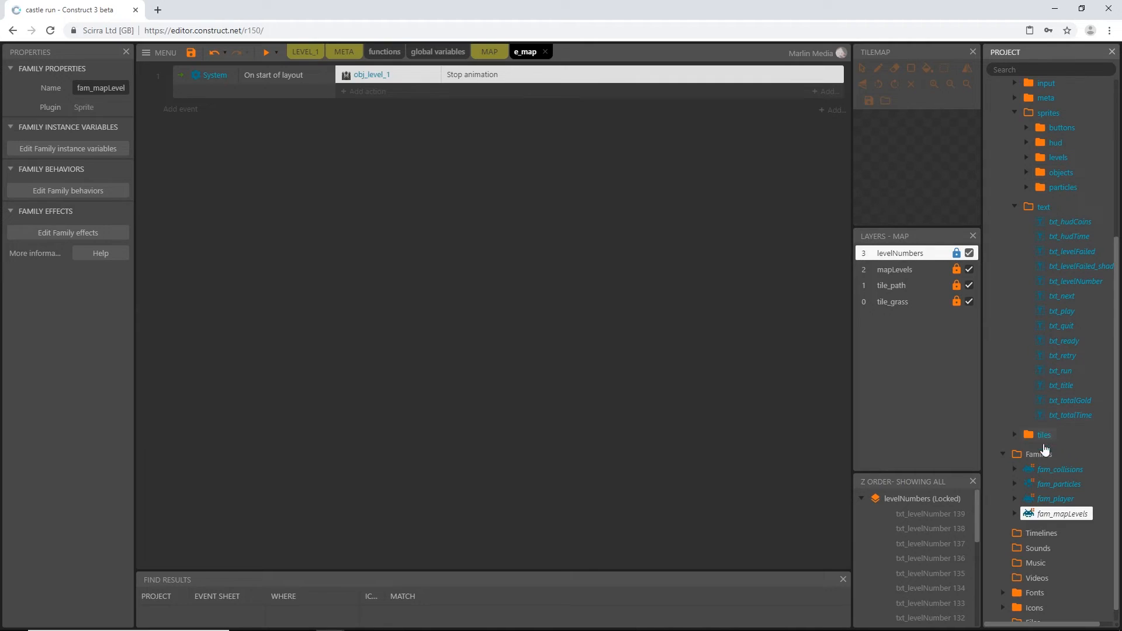
- Review which object types belong to the fam_mapLevels family, then dismiss the list without changes
{"action": "right_click", "coordinate": [1054, 519]}
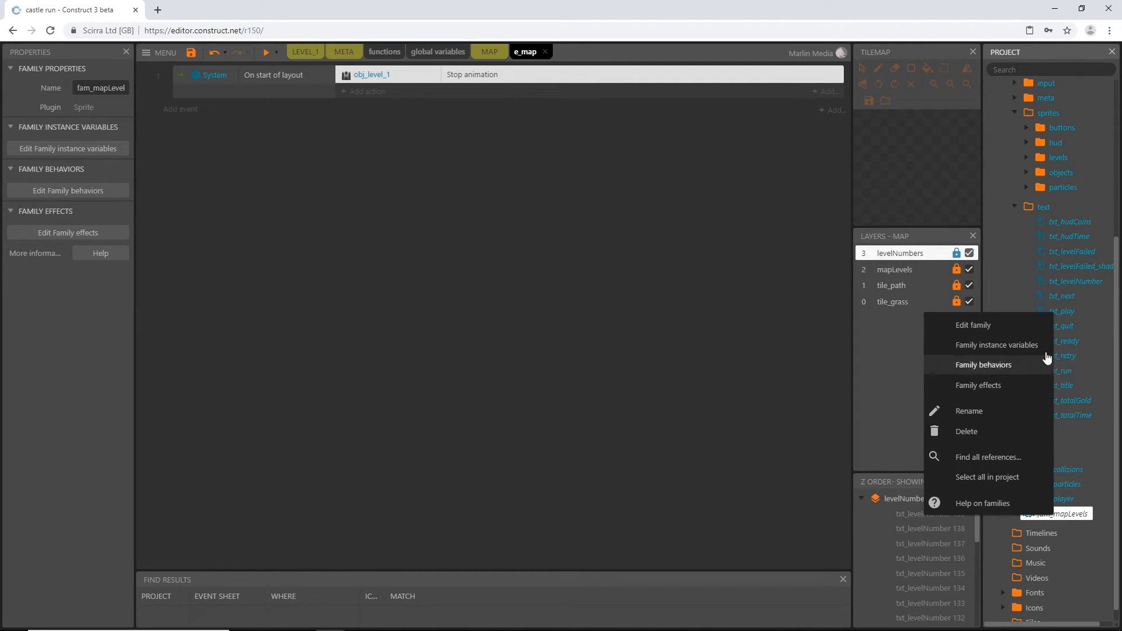
{"action": "left_click", "coordinate": [999, 326]}
{"action": "scroll", "coordinate": [584, 289], "scroll_direction": "down", "scroll_amount": 2}
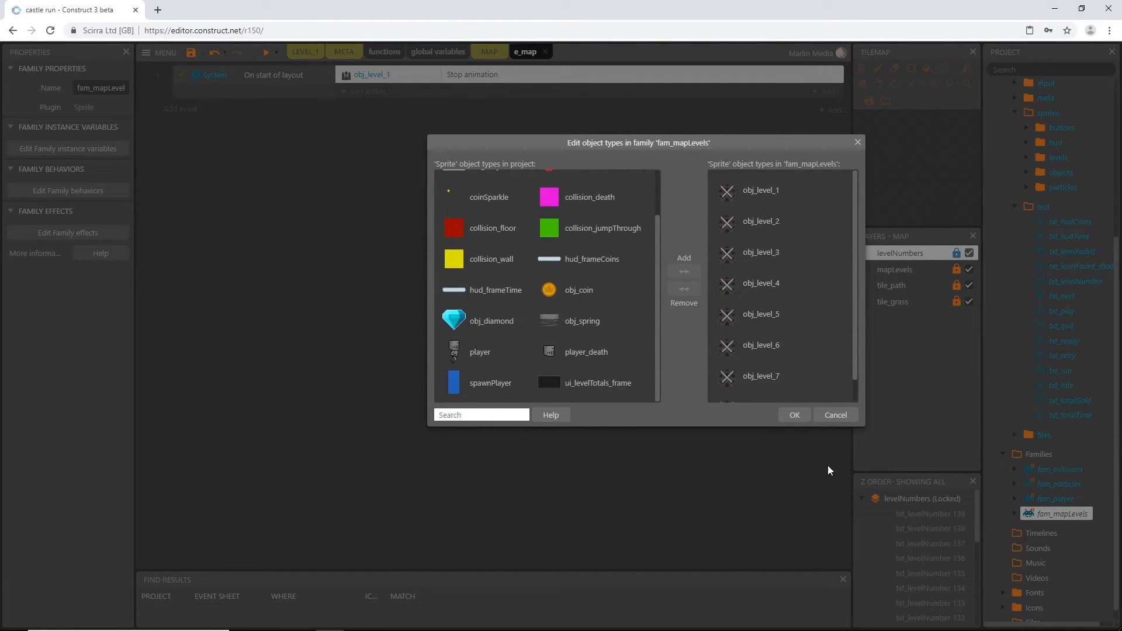
{"action": "left_click", "coordinate": [835, 415]}
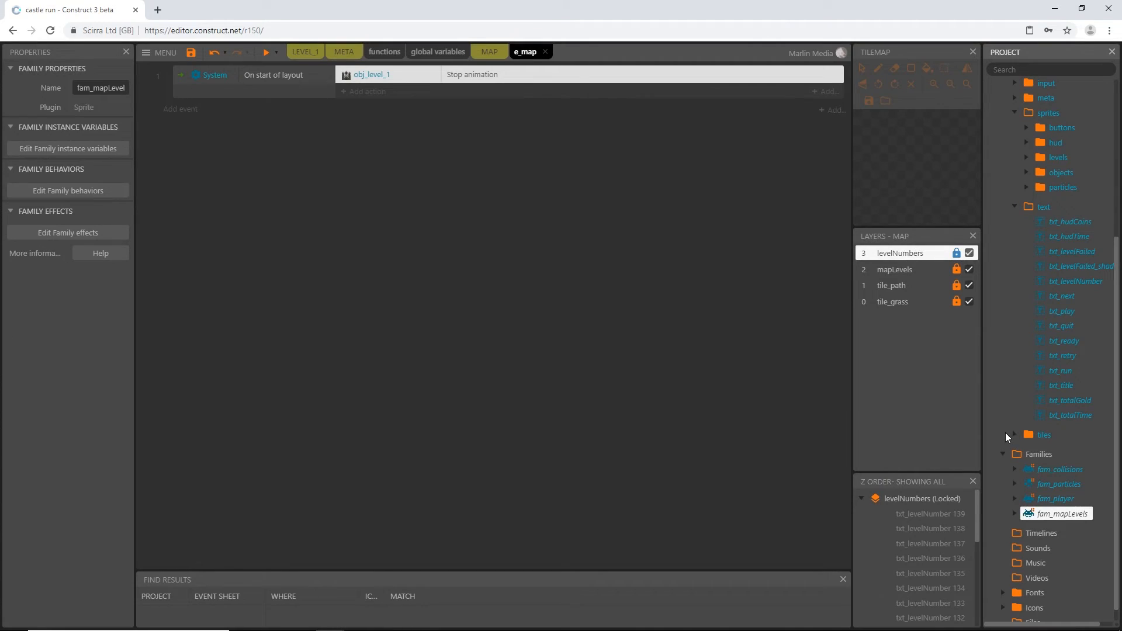
{"action": "scroll", "coordinate": [1023, 462], "scroll_direction": "up", "scroll_amount": 2}
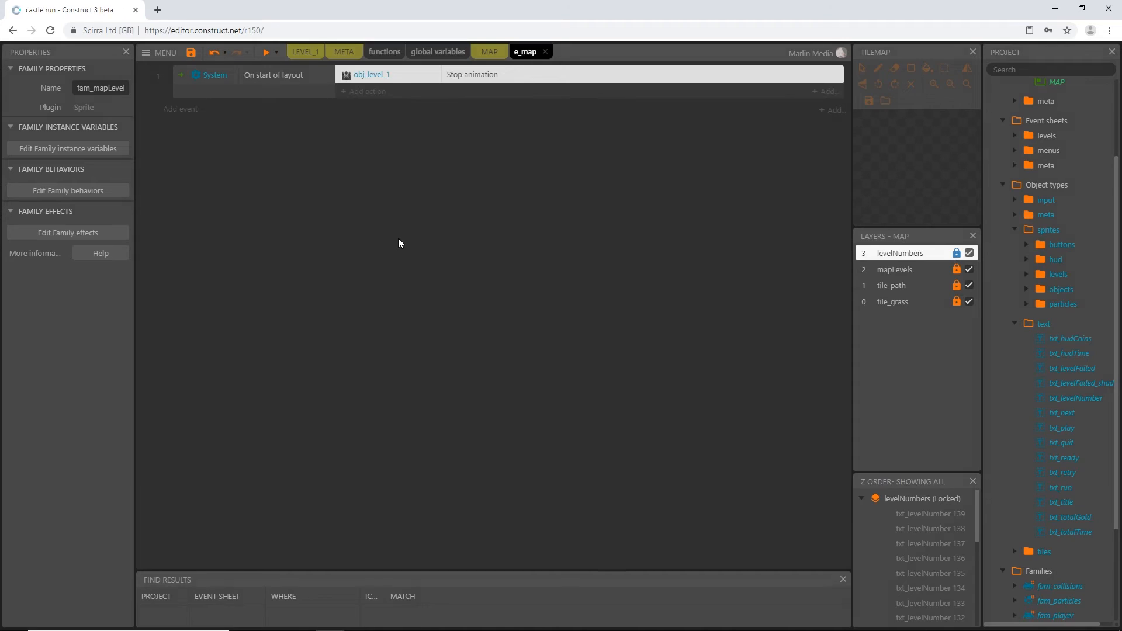
- Replace obj_level_1 with fam_mapLevels in the Stop animation action, and preview the map to check the castles
{"action": "key", "text": "r"}
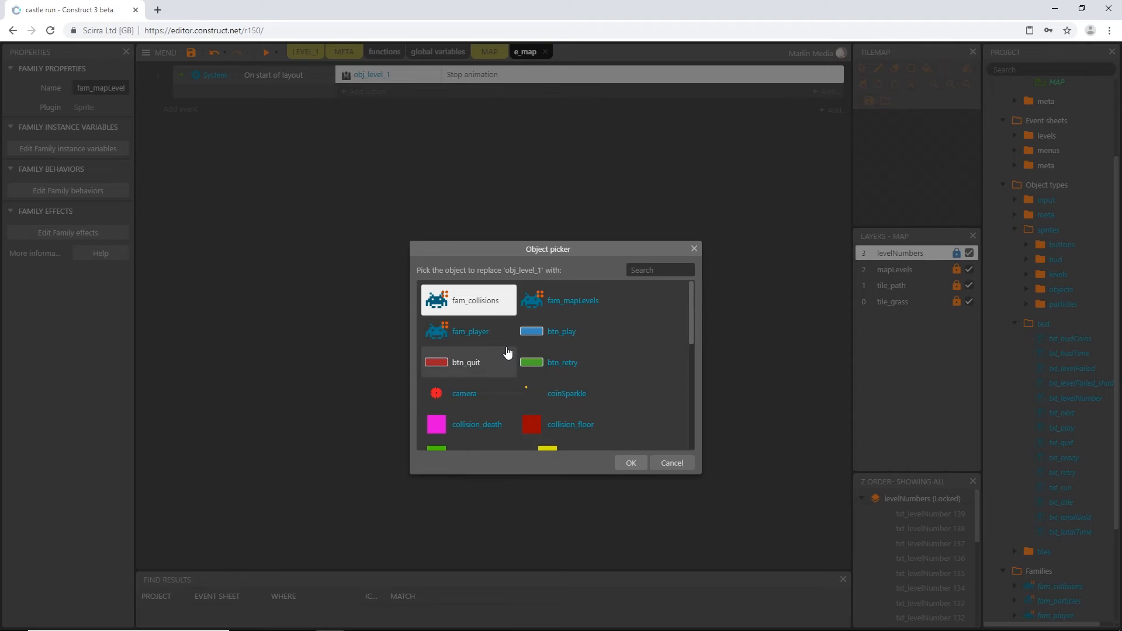
{"action": "left_click", "coordinate": [584, 305]}
{"action": "left_click", "coordinate": [632, 463]}
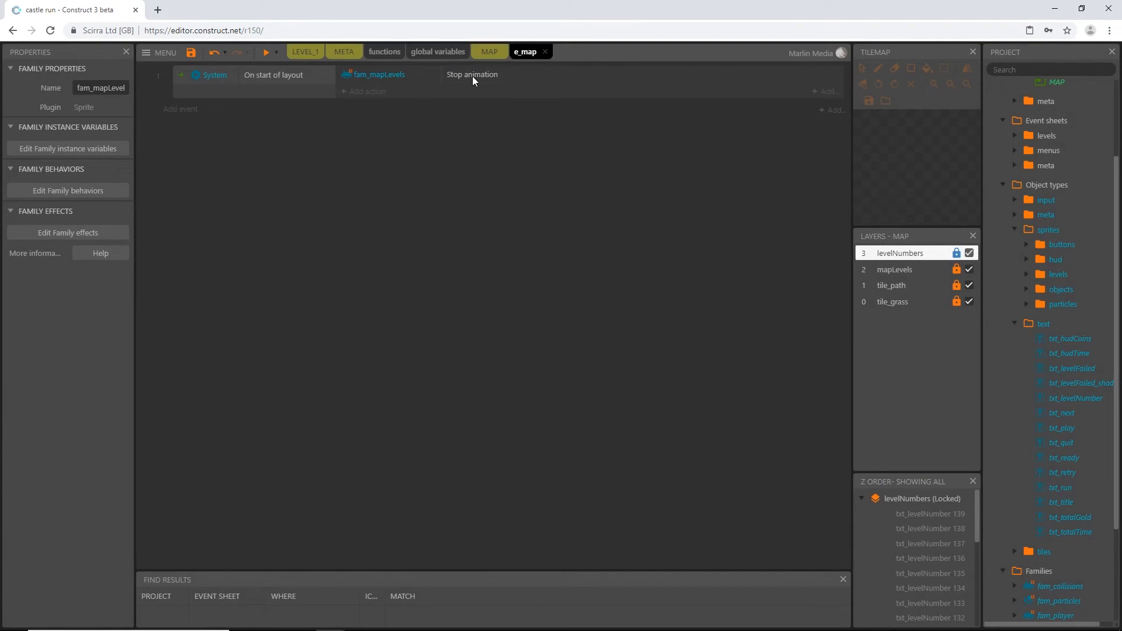
{"action": "left_click", "coordinate": [266, 53]}
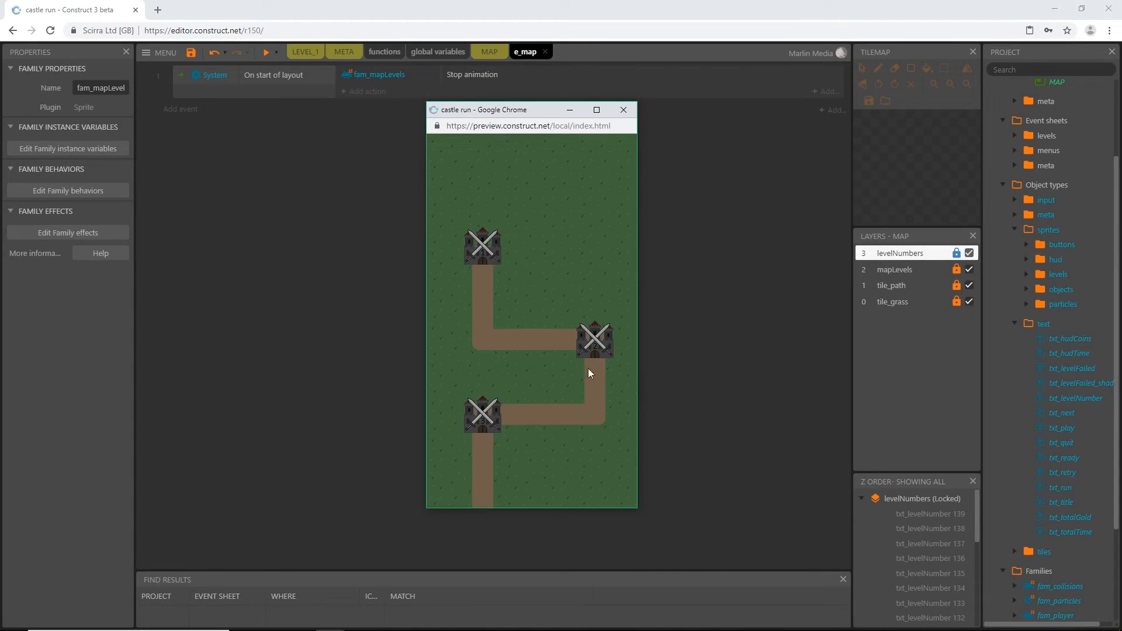
{"action": "left_click", "coordinate": [626, 113]}
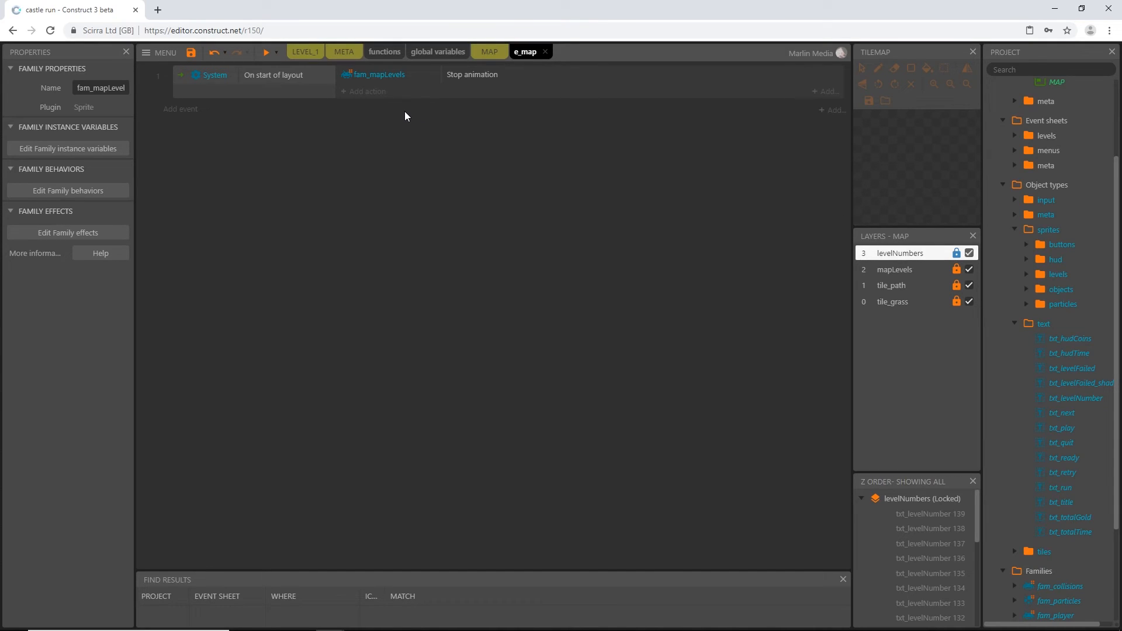
- Add an action to the start of layout event that calls the fadeIn function with a fadeTime of 1
{"action": "left_click", "coordinate": [369, 94]}
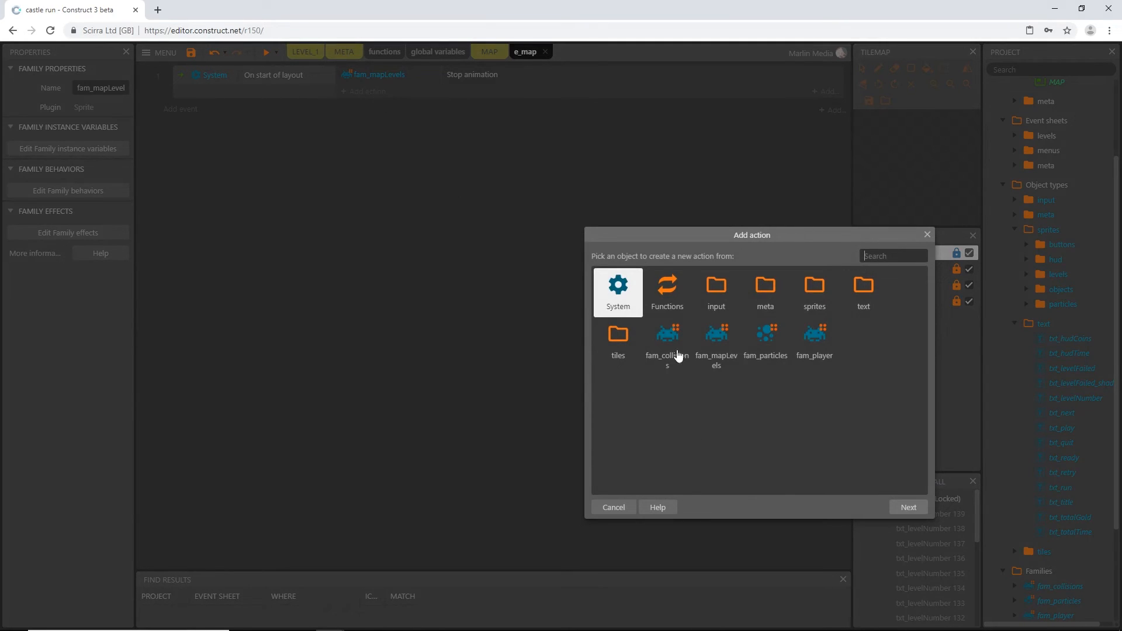
{"action": "double_click", "coordinate": [667, 289]}
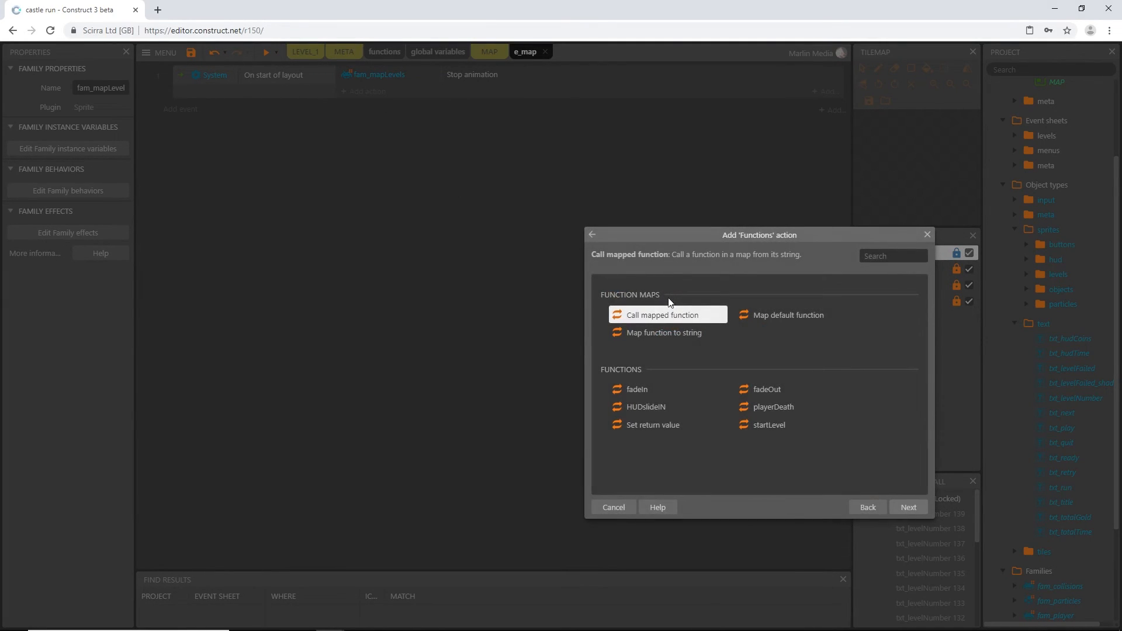
{"action": "double_click", "coordinate": [637, 395]}
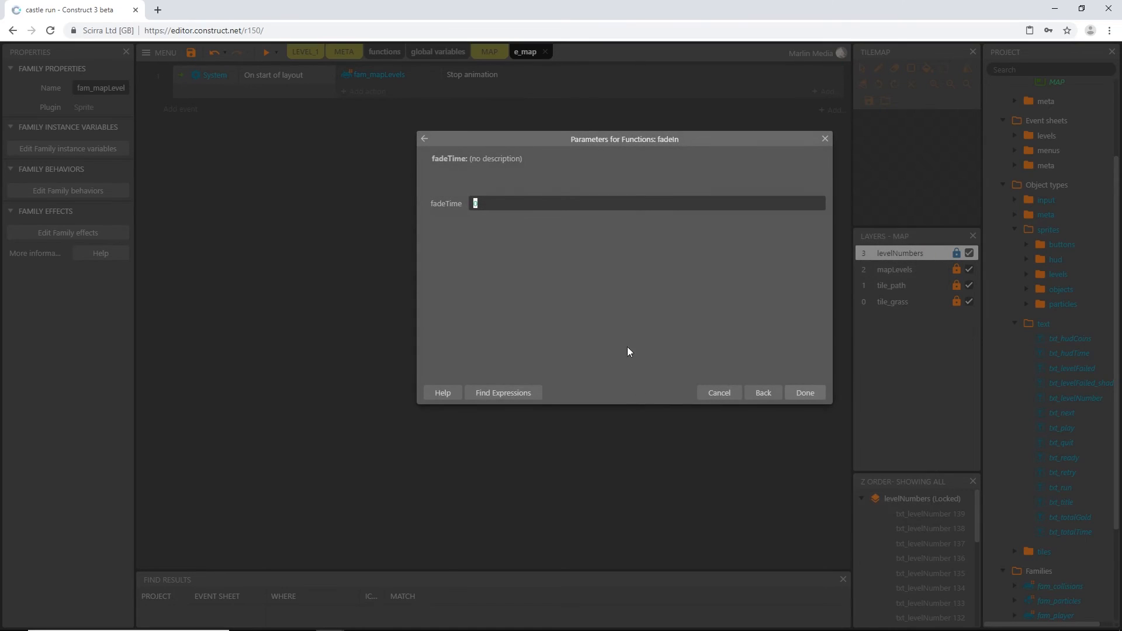
{"action": "type", "text": "1"}
{"action": "key", "text": "Return"}
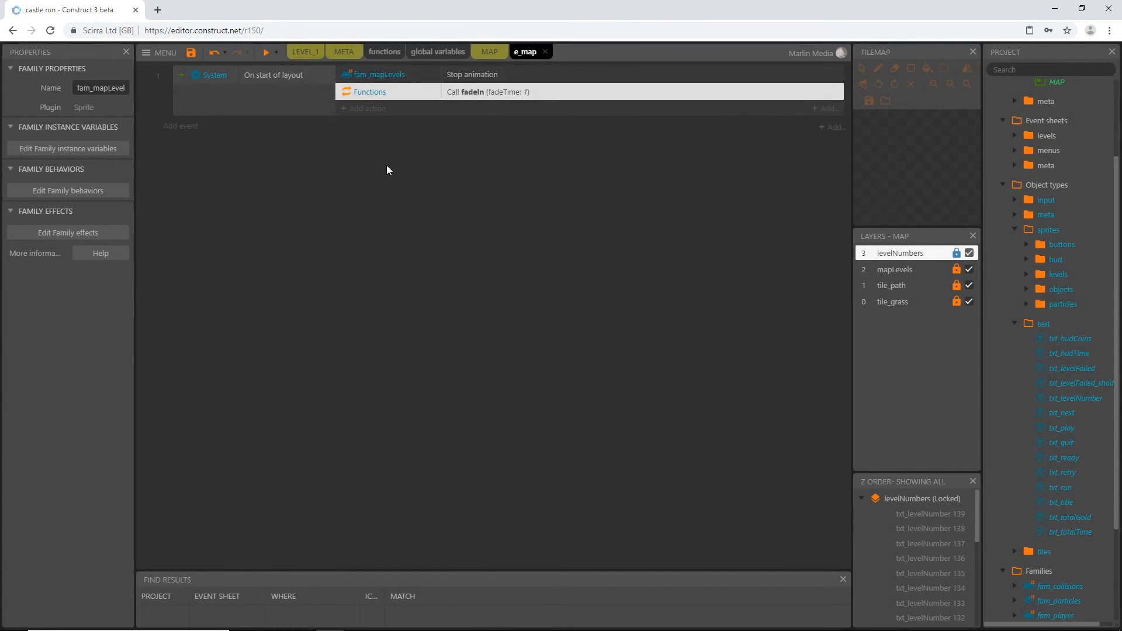
- Preview the map to check the fade-in at layout start, and close the preview
{"action": "left_click", "coordinate": [461, 76]}
{"action": "left_click", "coordinate": [469, 94]}
{"action": "left_click", "coordinate": [266, 53]}
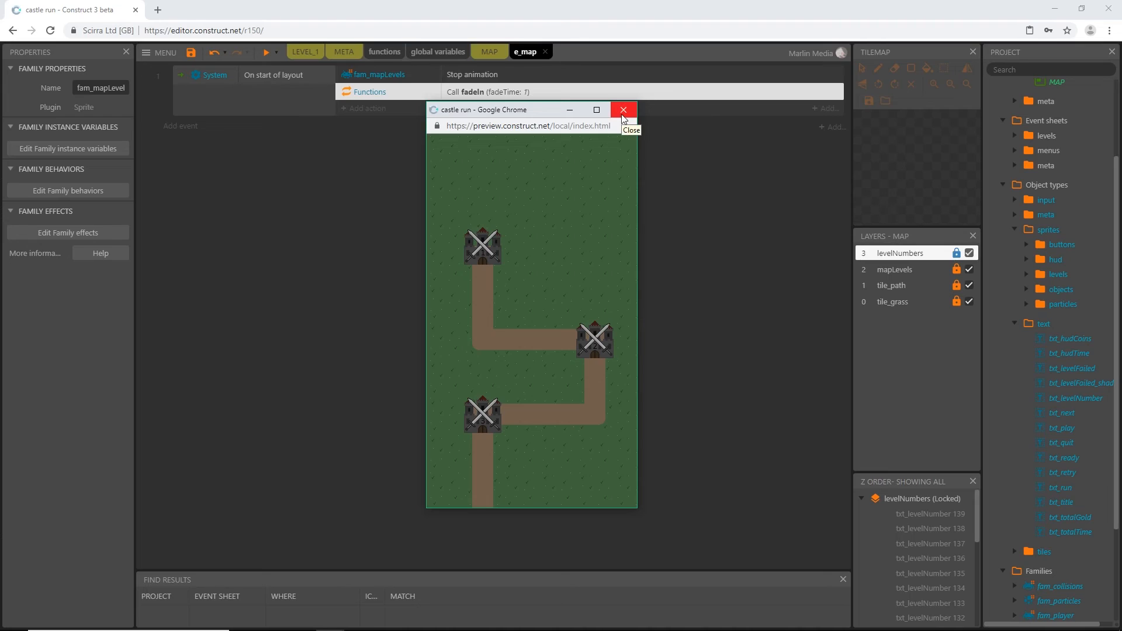
{"action": "left_click", "coordinate": [623, 111]}
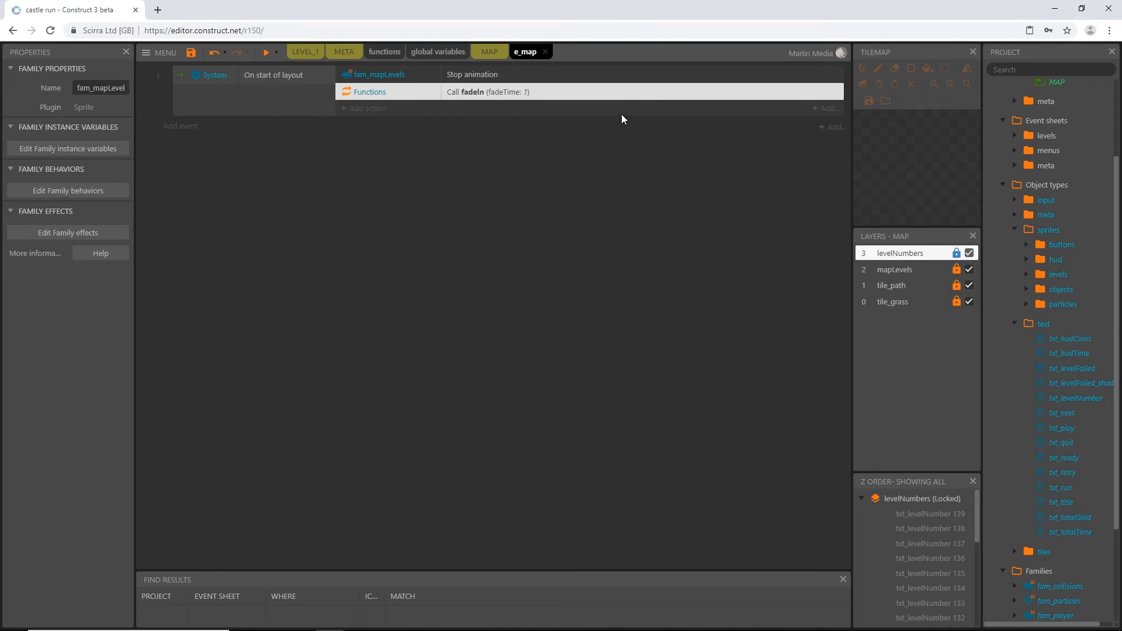
- Examine the tile_fade actions of the fadeIn function in the Fade group of the functions event sheet
{"action": "left_click", "coordinate": [388, 52]}
{"action": "left_click", "coordinate": [181, 126]}
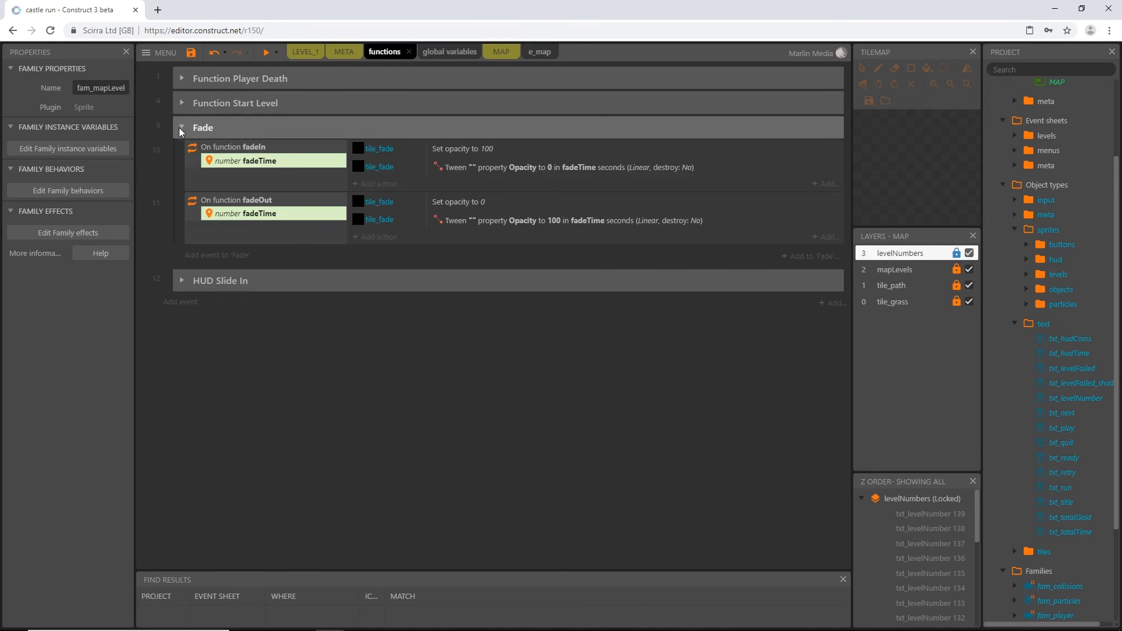
{"action": "left_click", "coordinate": [381, 153]}
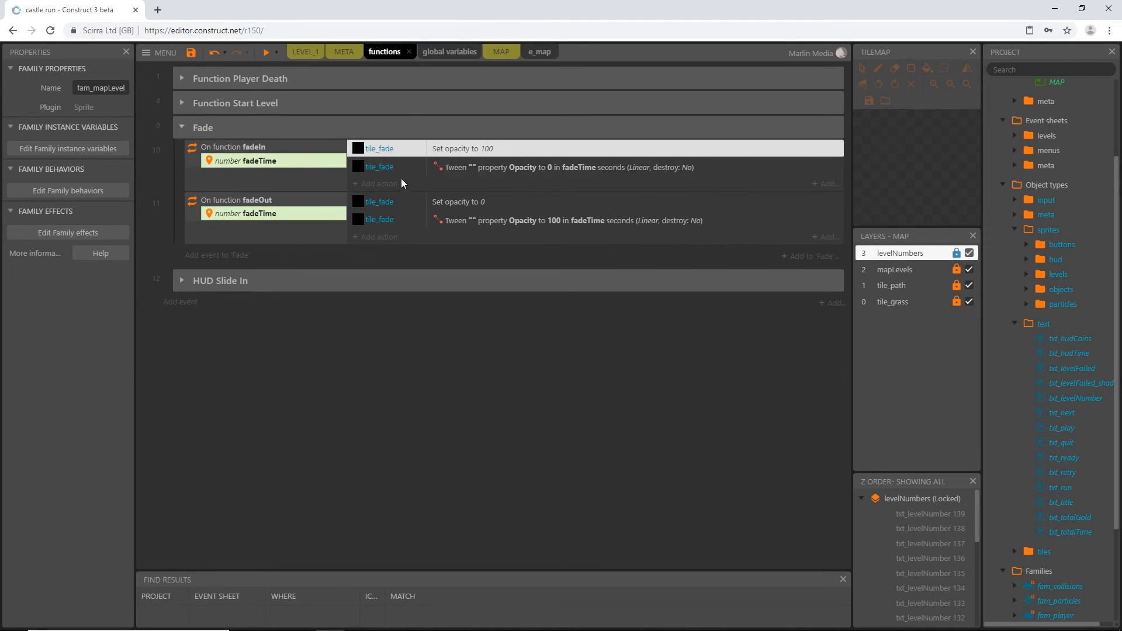
{"action": "left_click", "coordinate": [395, 170]}
{"action": "left_click", "coordinate": [181, 127]}
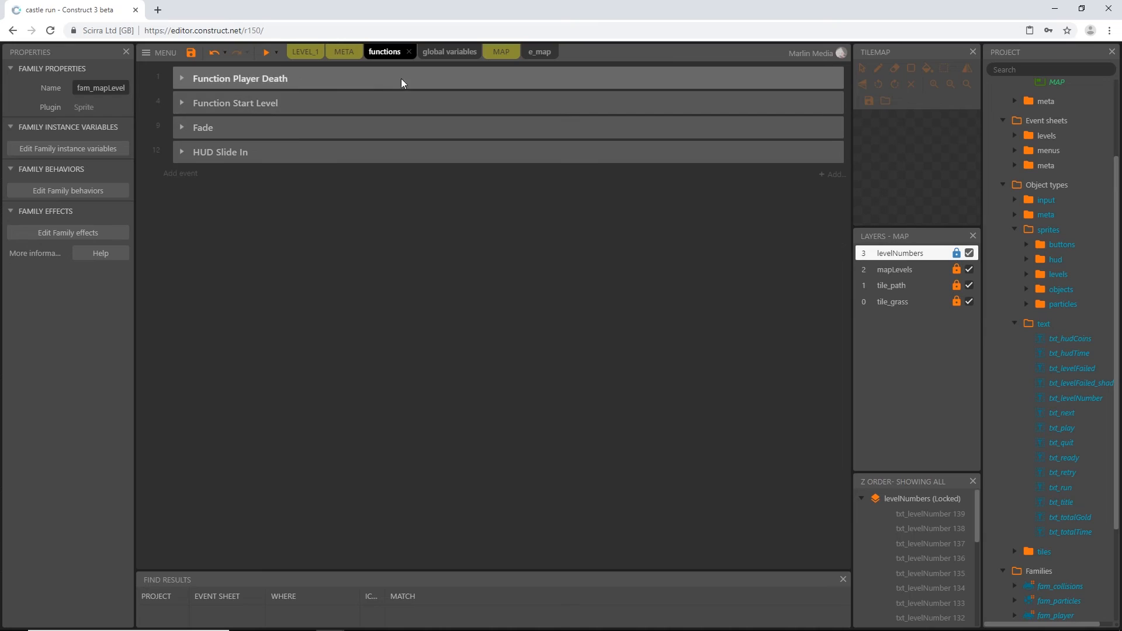
- Add a layer named fade above all other layers of the MAP layout
{"action": "left_click", "coordinate": [508, 54]}
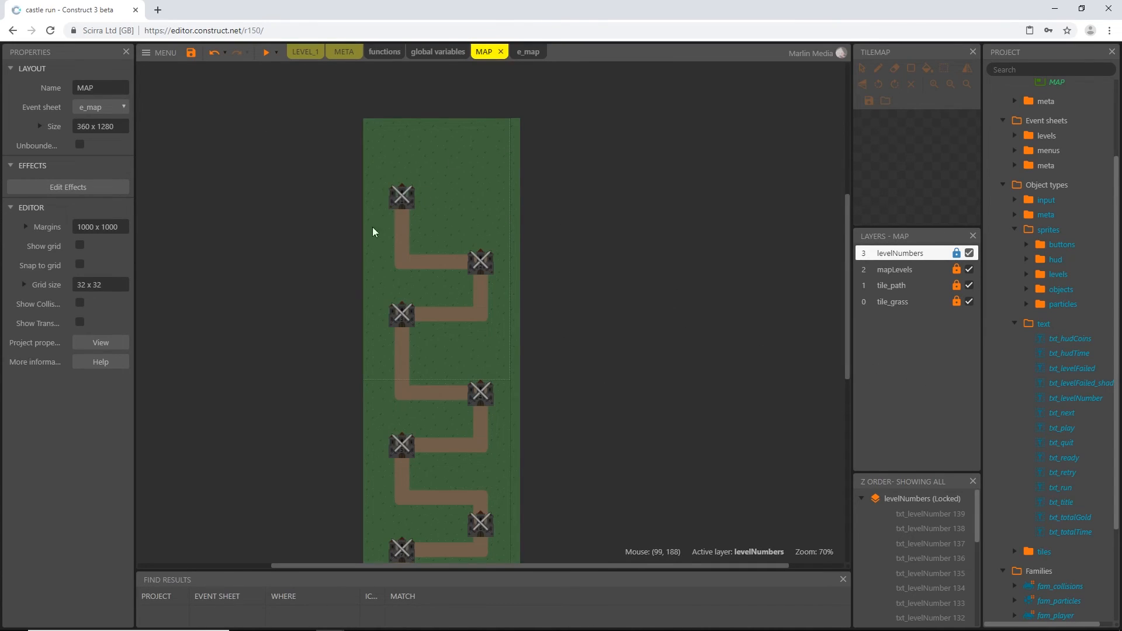
{"action": "right_click", "coordinate": [897, 350]}
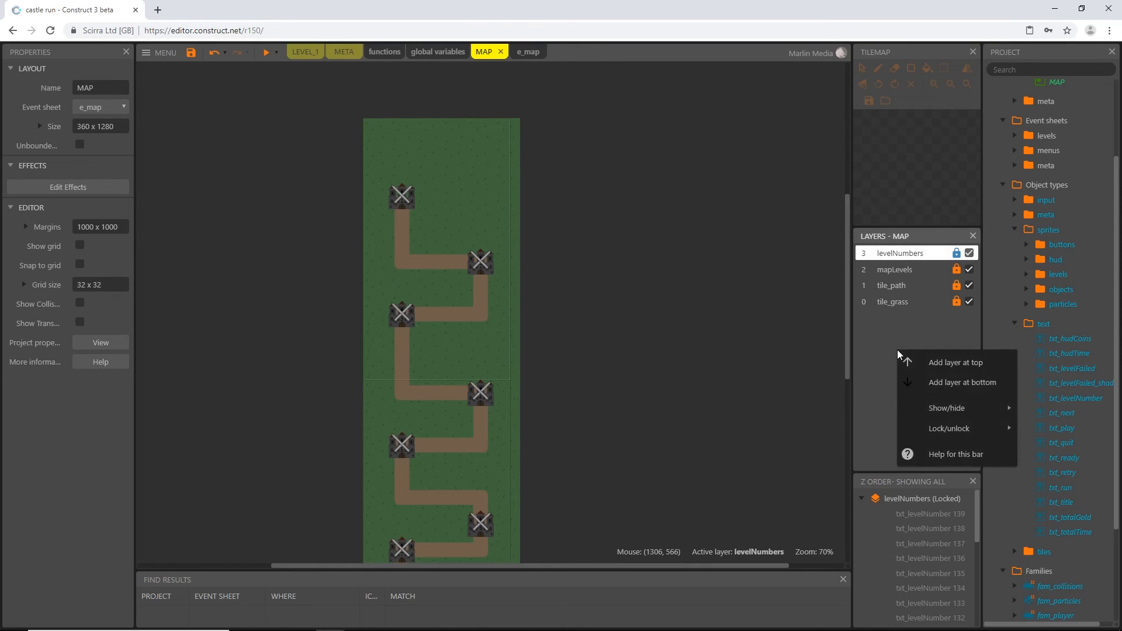
{"action": "left_click", "coordinate": [930, 362]}
{"action": "type", "text": "fade"}
{"action": "key", "text": "Return"}
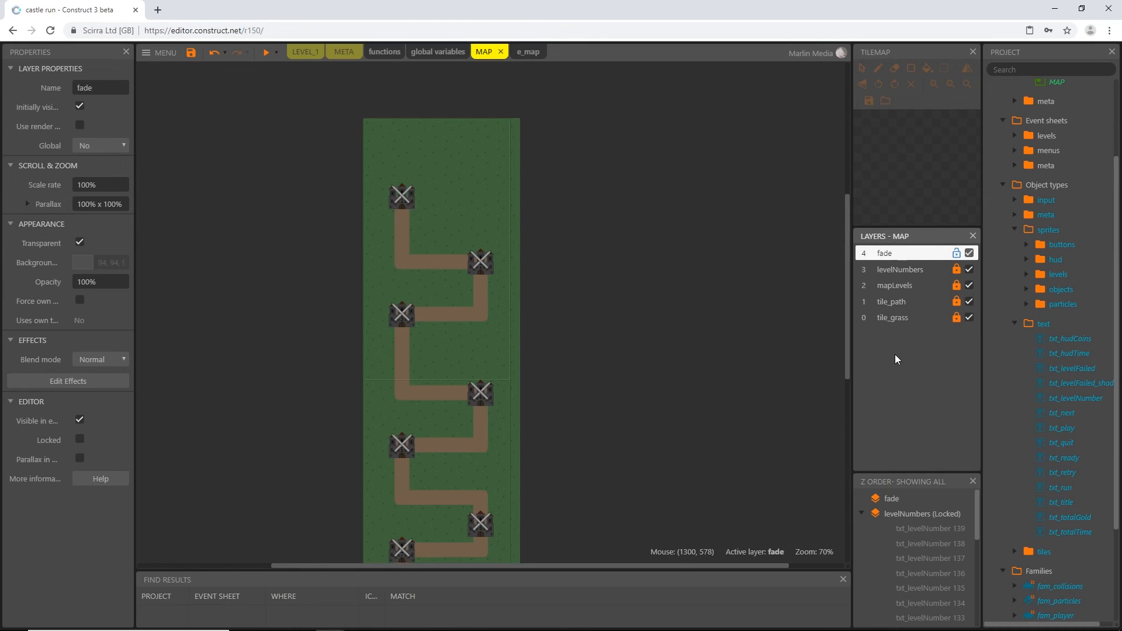
- Place a tile_fade instance on the fade layer over the upper part of the map, at about -20, -15
{"action": "scroll", "coordinate": [1032, 292], "scroll_direction": "down", "scroll_amount": 4}
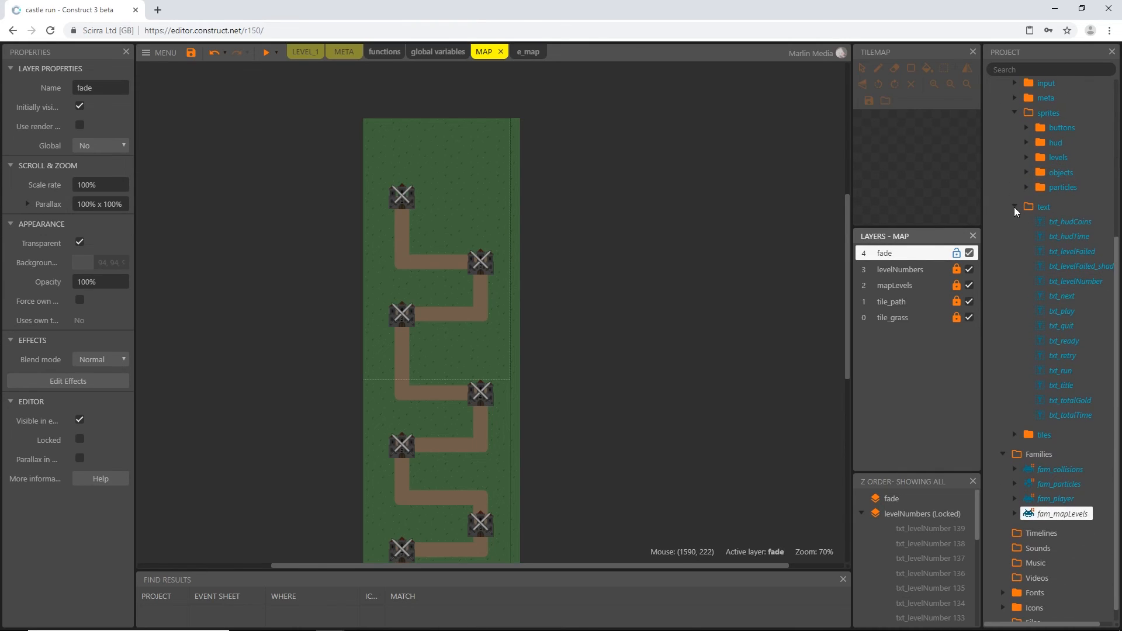
{"action": "left_click", "coordinate": [1014, 207]}
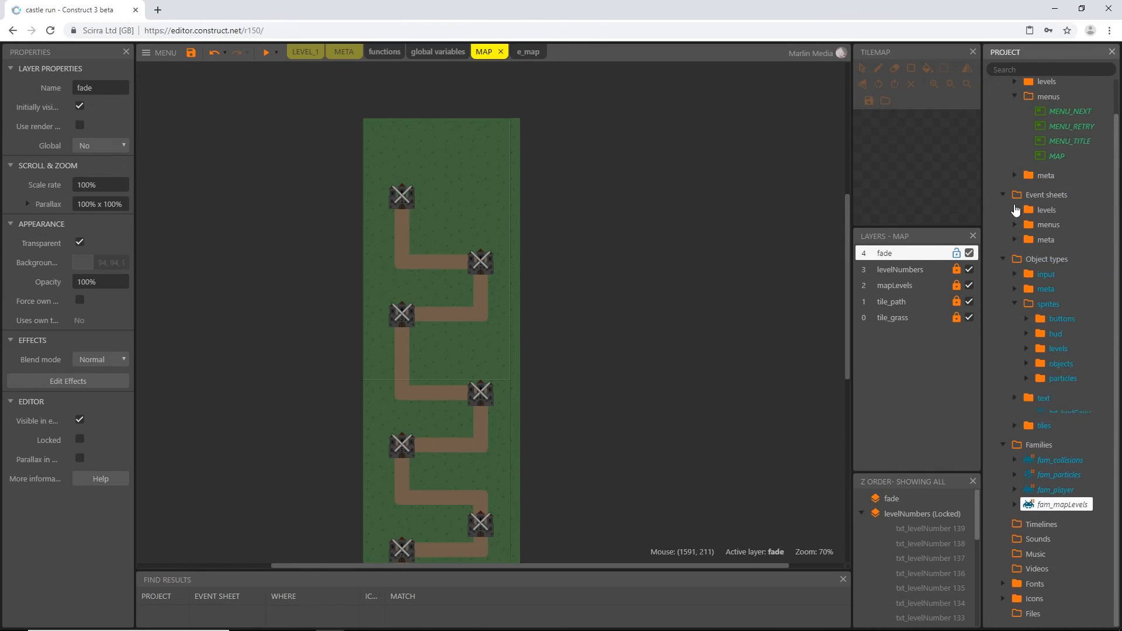
{"action": "left_click", "coordinate": [1014, 425]}
{"action": "left_click_drag", "start_coordinate": [1042, 361], "coordinate": [367, 127]}
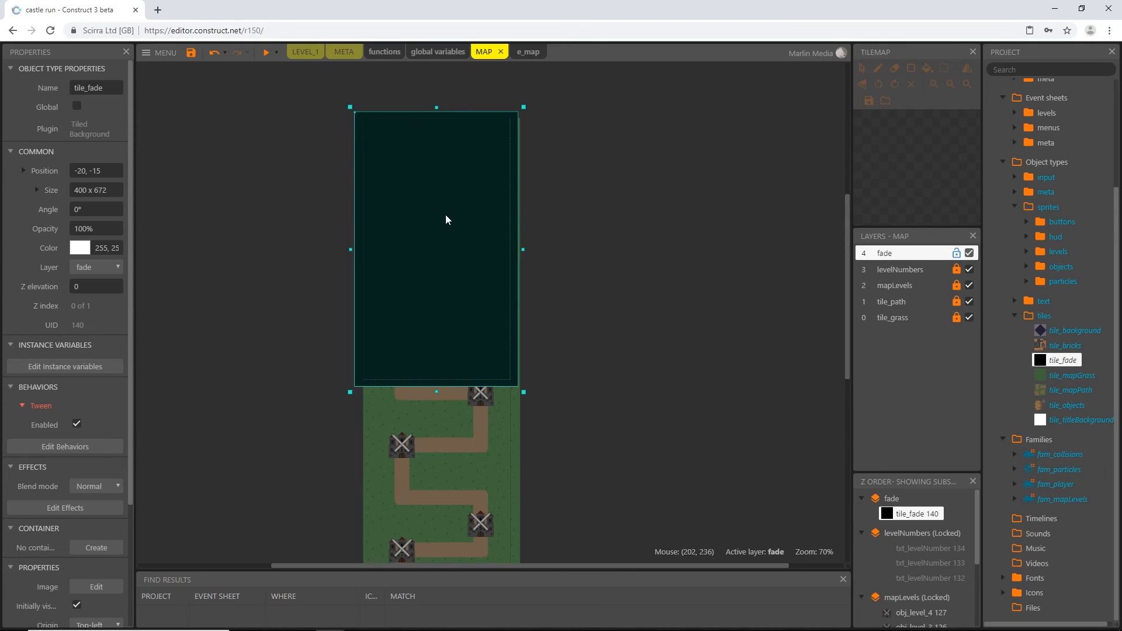
- Widen the properties area and set the fade layer's parallax to 0% x 0%
{"action": "scroll", "coordinate": [573, 468], "scroll_direction": "down", "scroll_amount": 5}
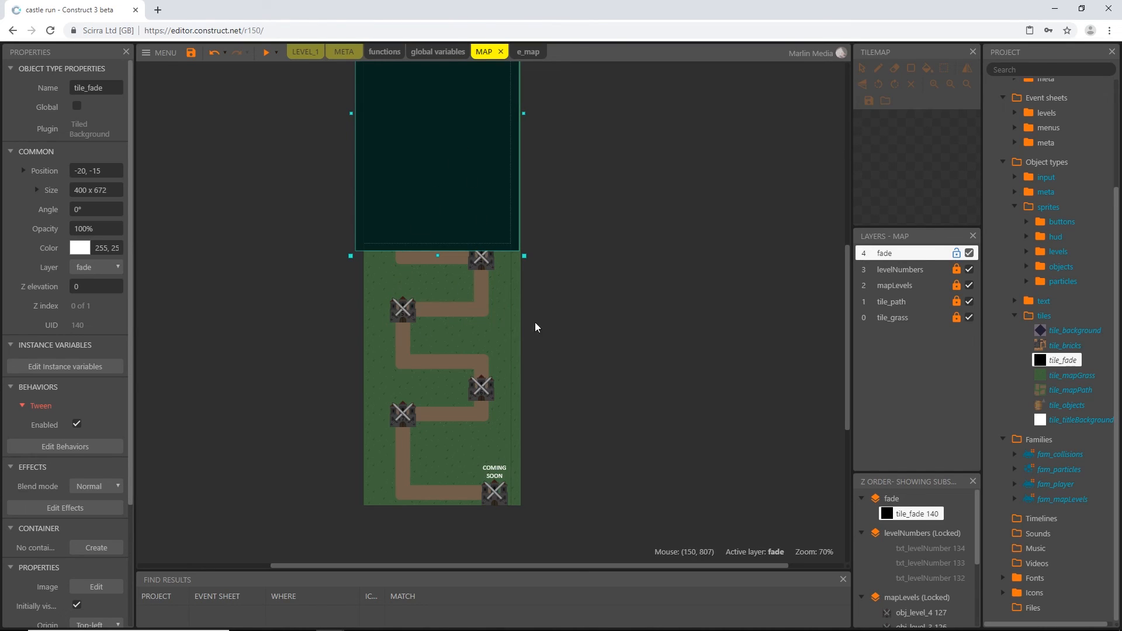
{"action": "middle_click_drag", "start_coordinate": [554, 207], "coordinate": [555, 331]}
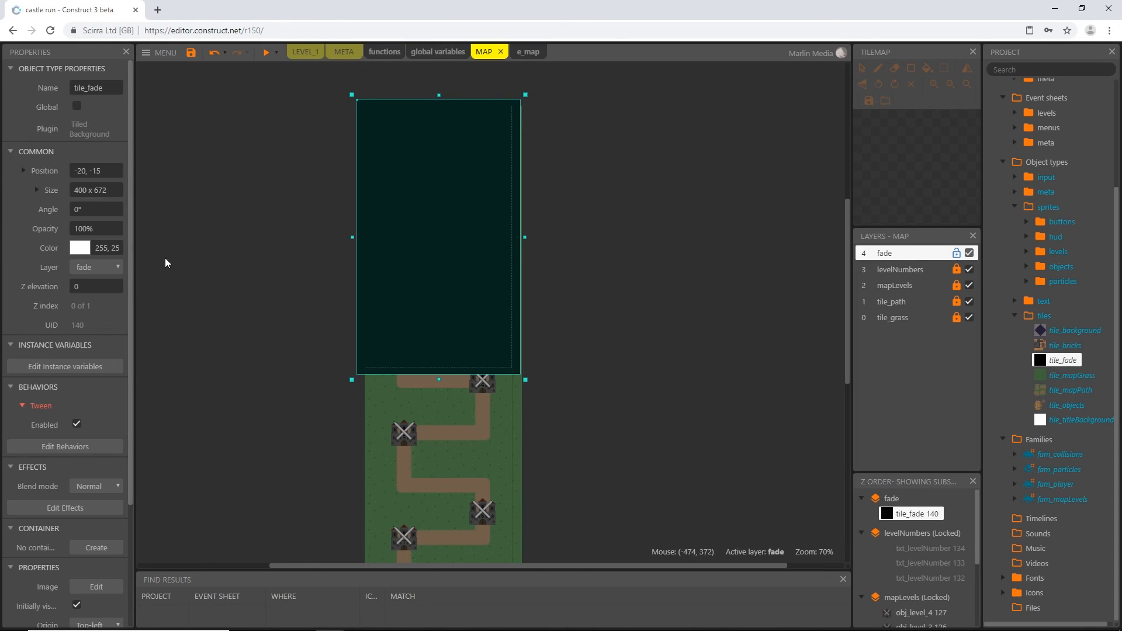
{"action": "left_click_drag", "start_coordinate": [134, 260], "coordinate": [158, 263]}
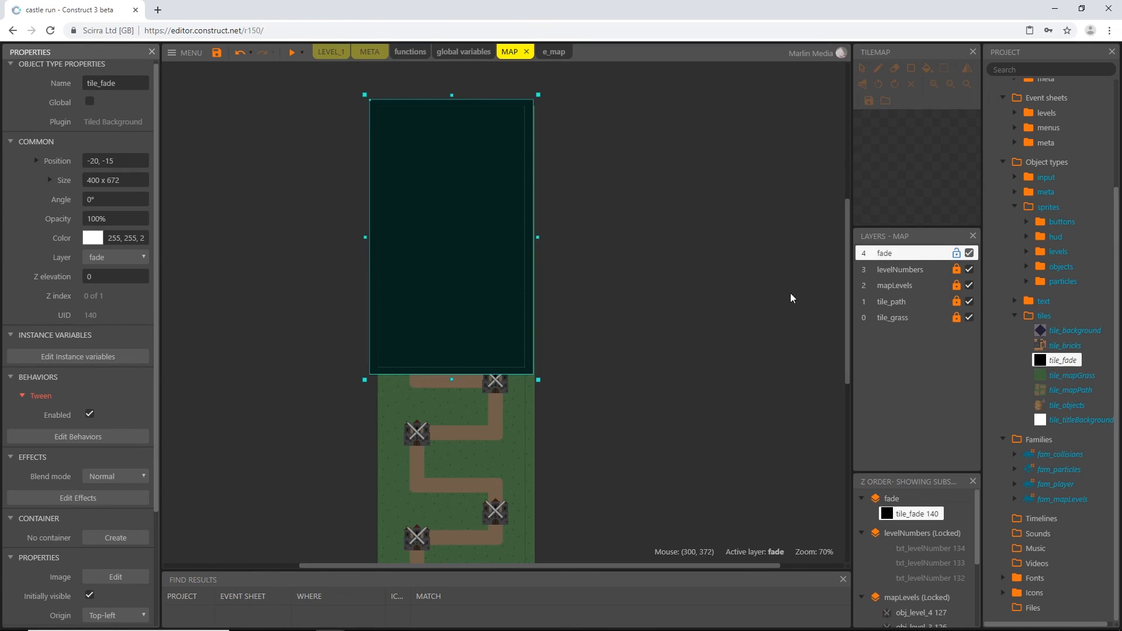
{"action": "left_click", "coordinate": [913, 258]}
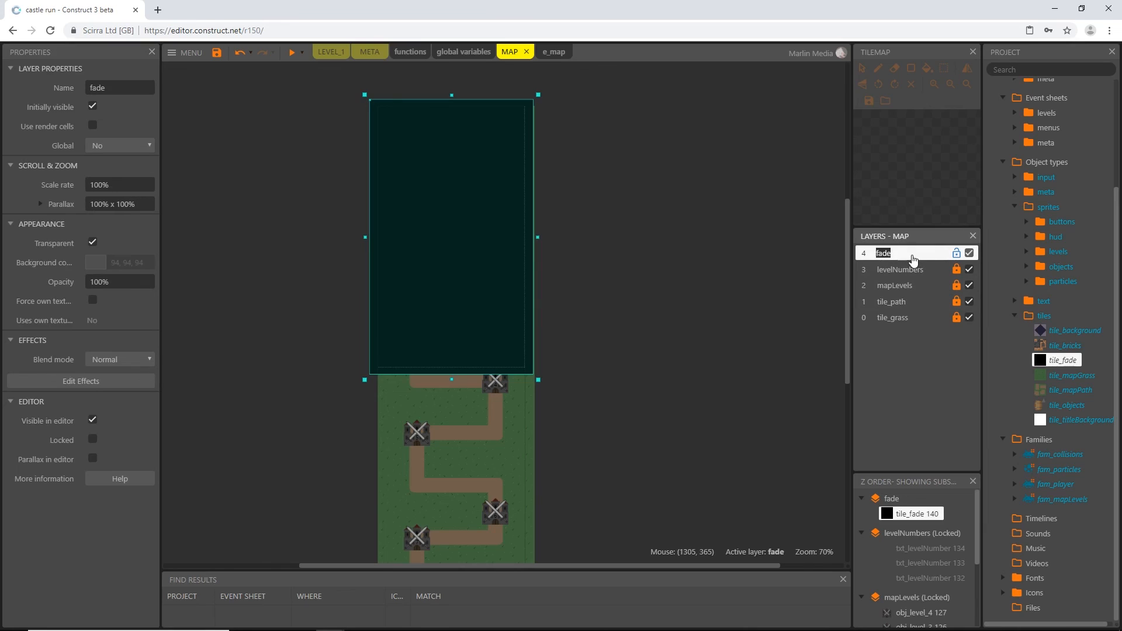
{"action": "left_click", "coordinate": [145, 206]}
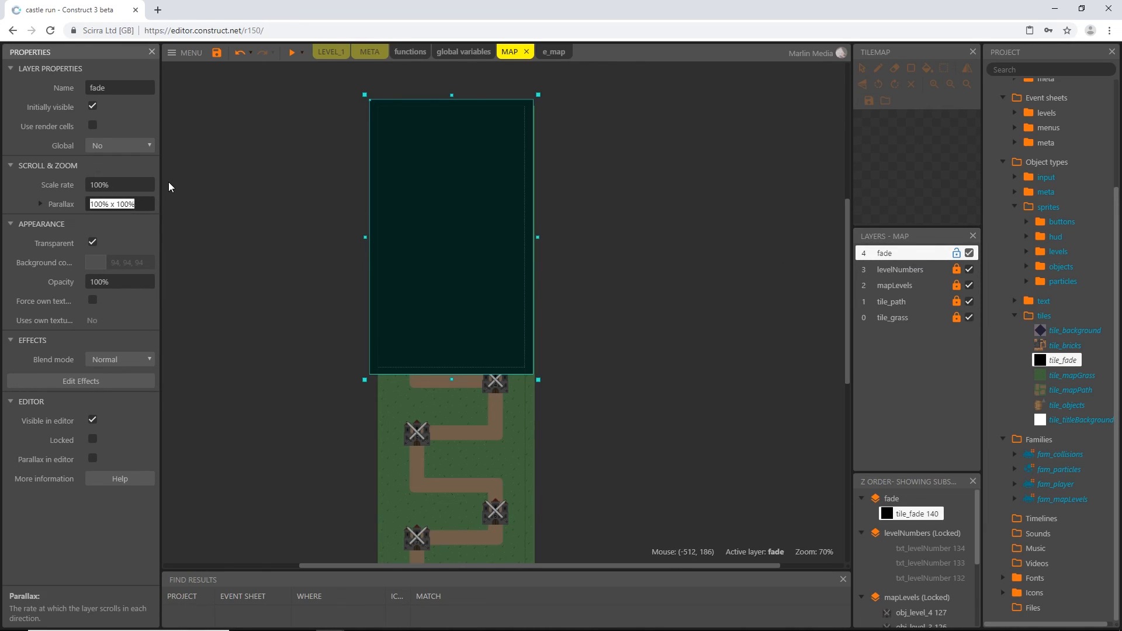
{"action": "type", "text": "0,0"}
{"action": "key", "text": "Return"}
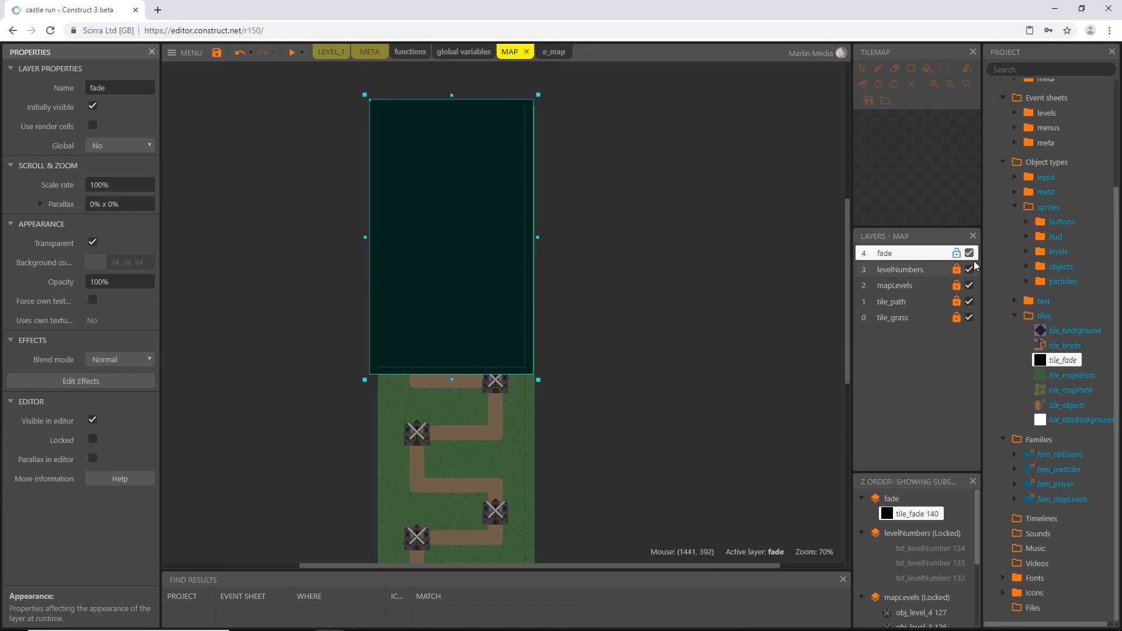
- Lock the fade layer and hide it in the layout editor
{"action": "left_click", "coordinate": [957, 254]}
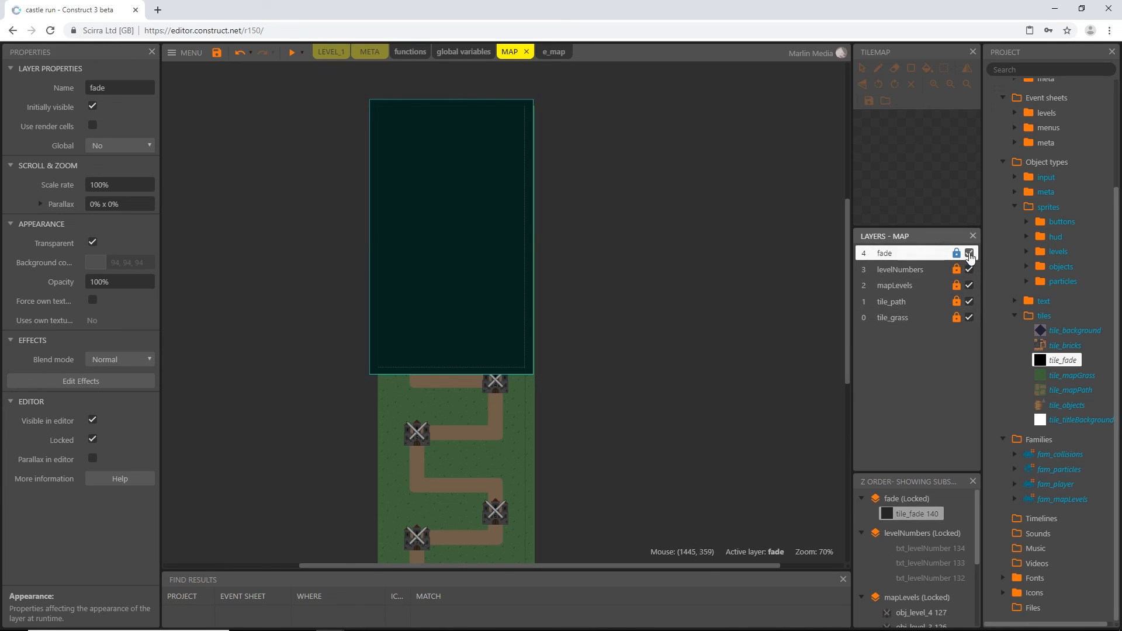
{"action": "left_click", "coordinate": [968, 254]}
{"action": "left_click", "coordinate": [723, 279]}
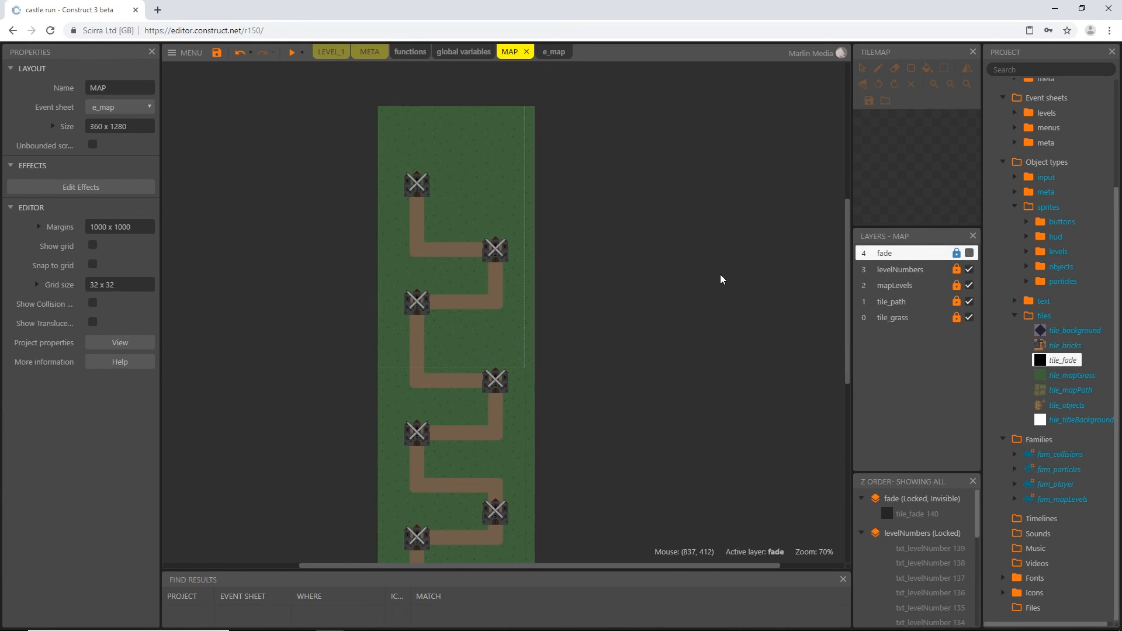